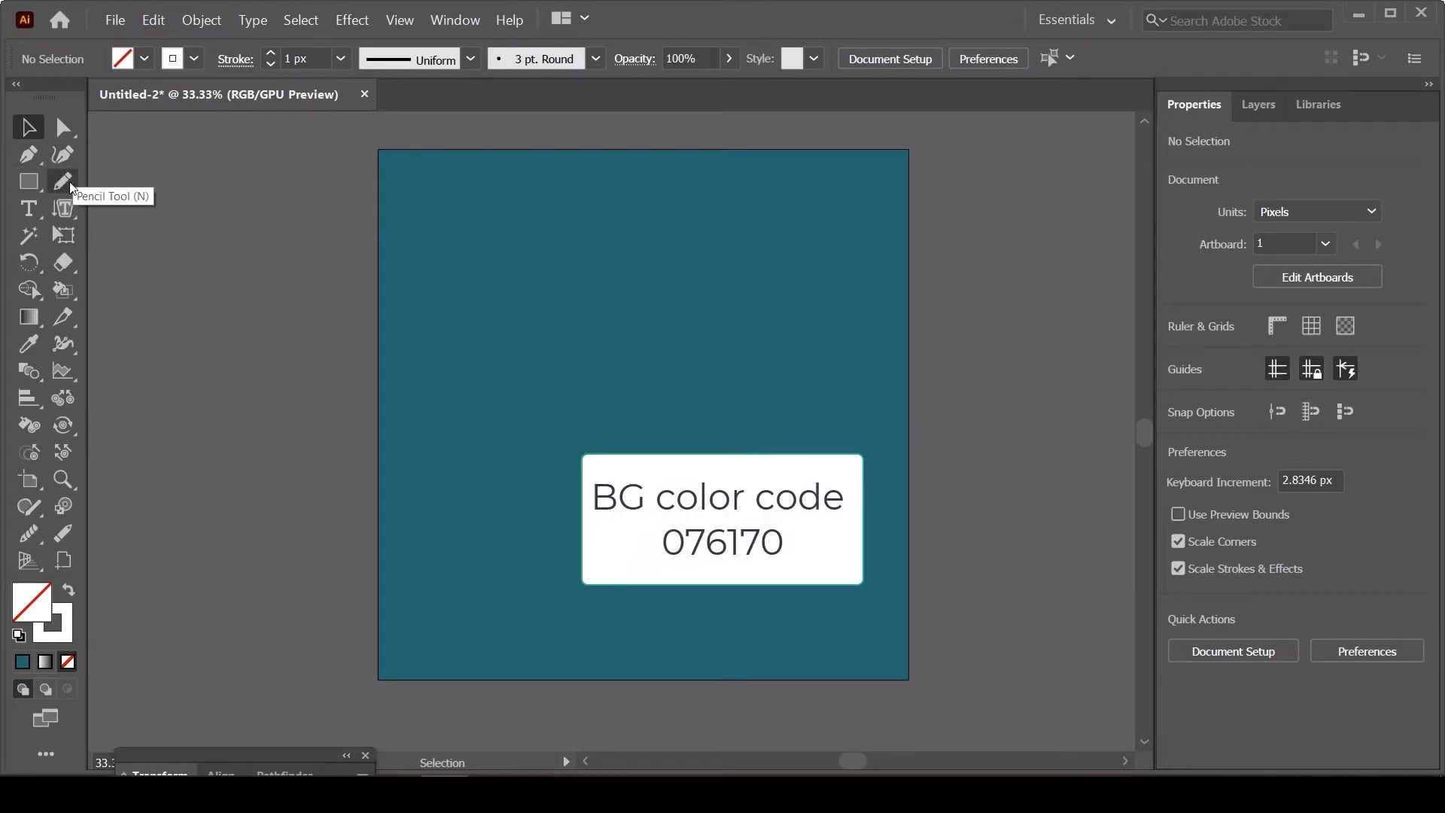
Step: Draw two facing open curves with the Pencil tool at 0.75 px stroke, forming a teardrop outline about 431 by 680 px
click(65, 182)
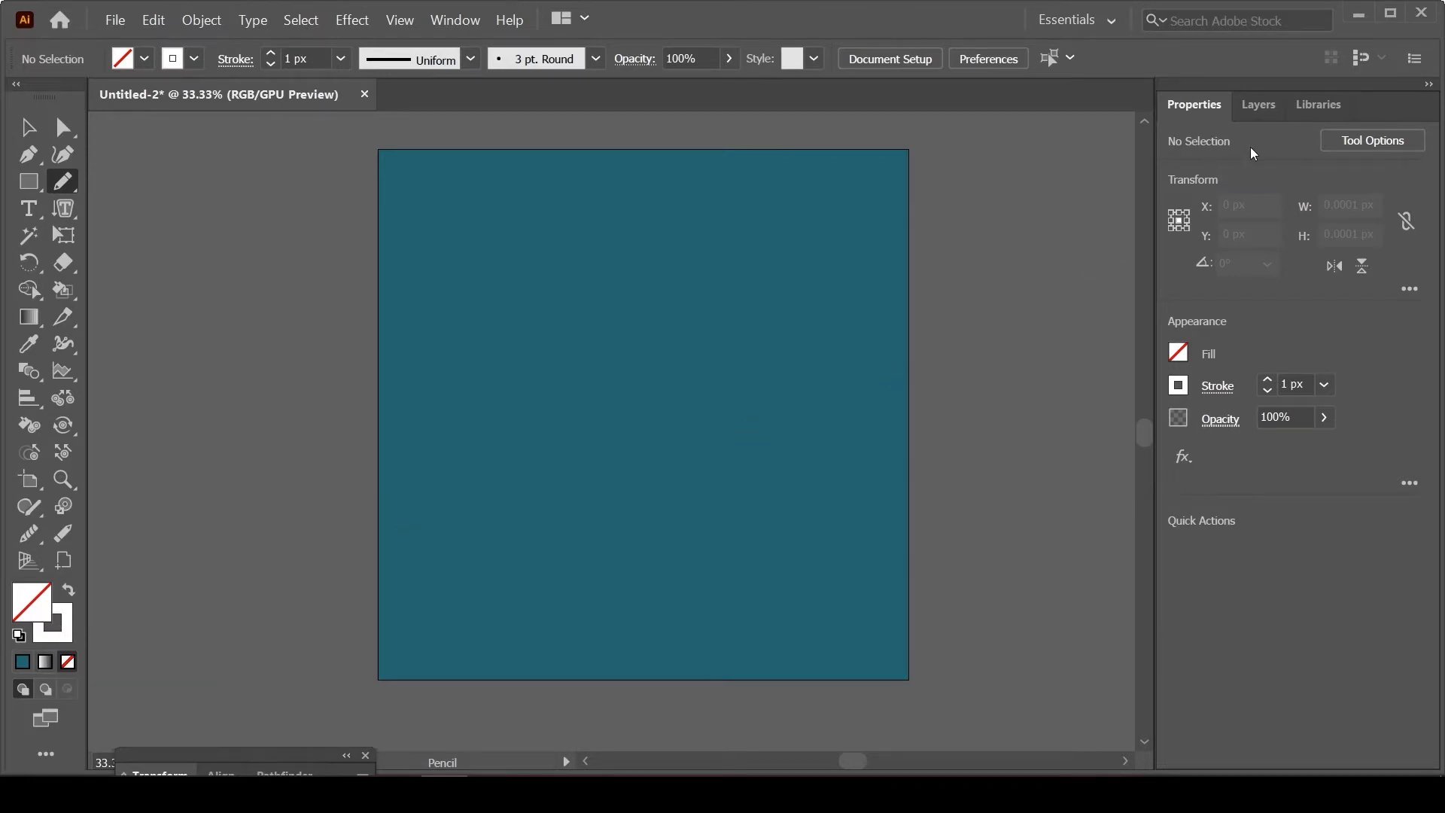
click(1268, 390)
mouse_move(629, 243)
mouse_down()
mouse_move(502, 431)
mouse_move(516, 536)
mouse_move(572, 569)
mouse_move(617, 570)
mouse_up()
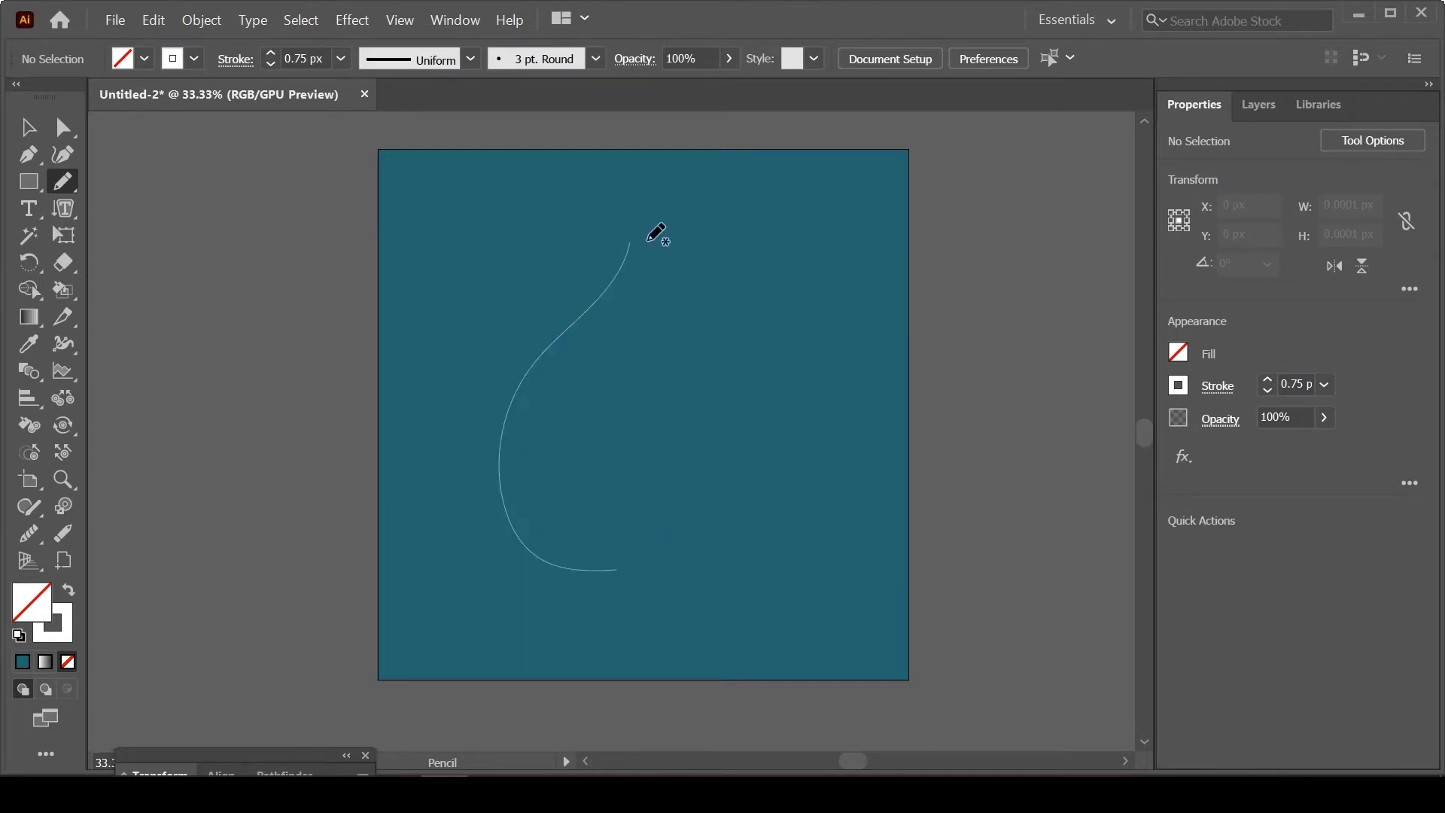
mouse_move(638, 242)
mouse_down()
mouse_move(703, 386)
mouse_move(711, 467)
mouse_move(683, 556)
mouse_move(629, 570)
mouse_up()
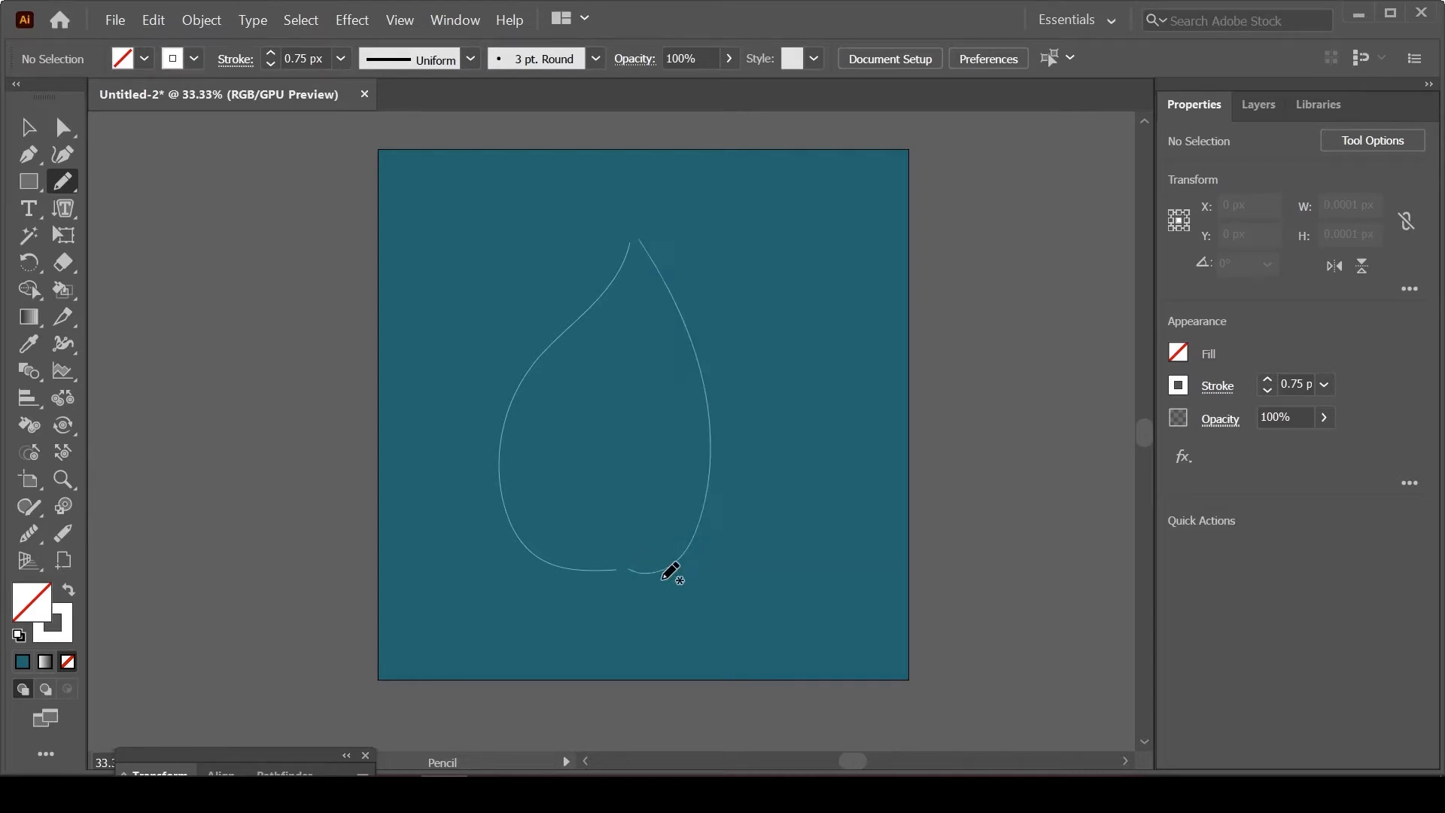
Step: Select both pencil curves and make a blend between them
click(28, 128)
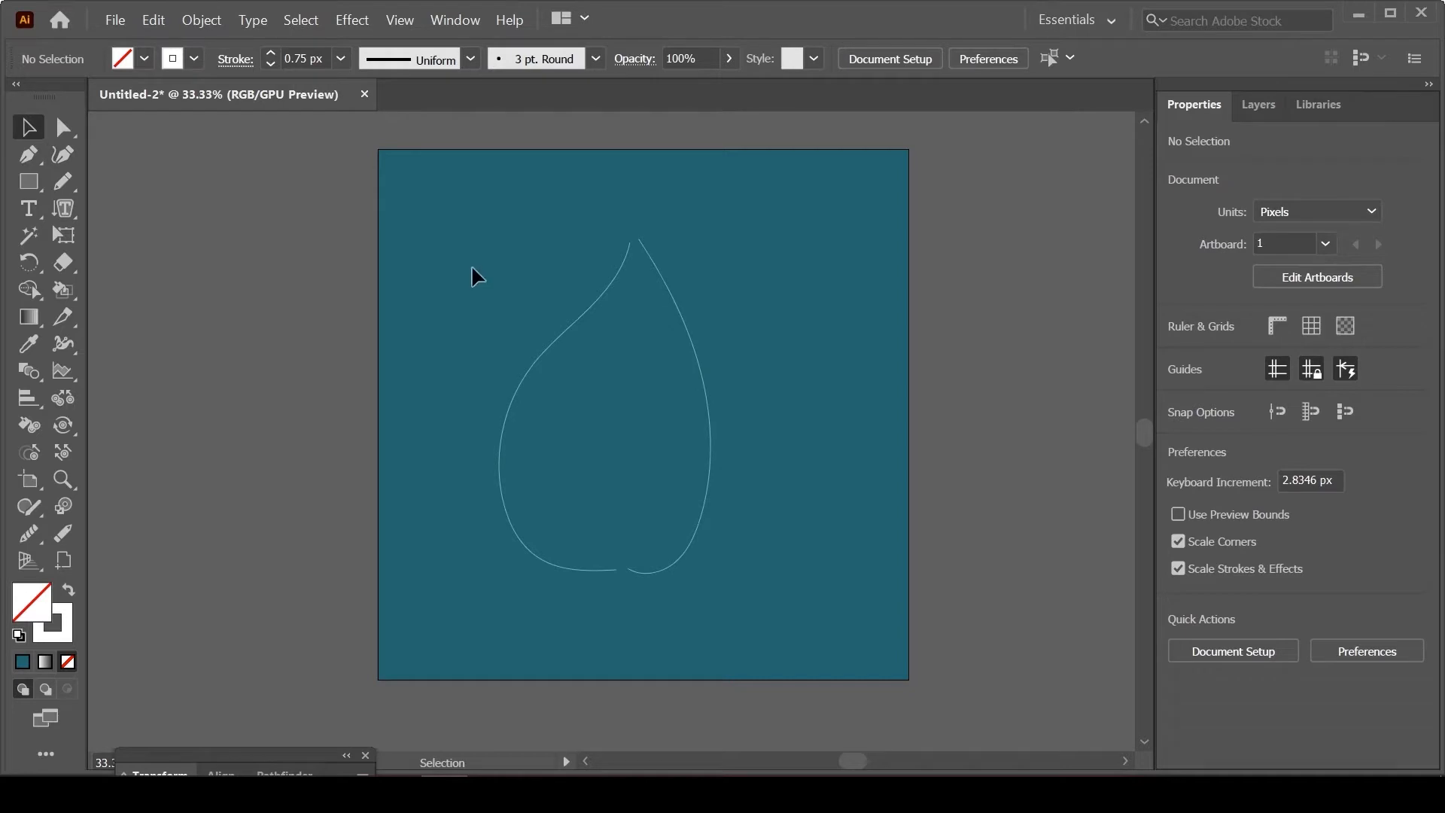
key(ctrl+a)
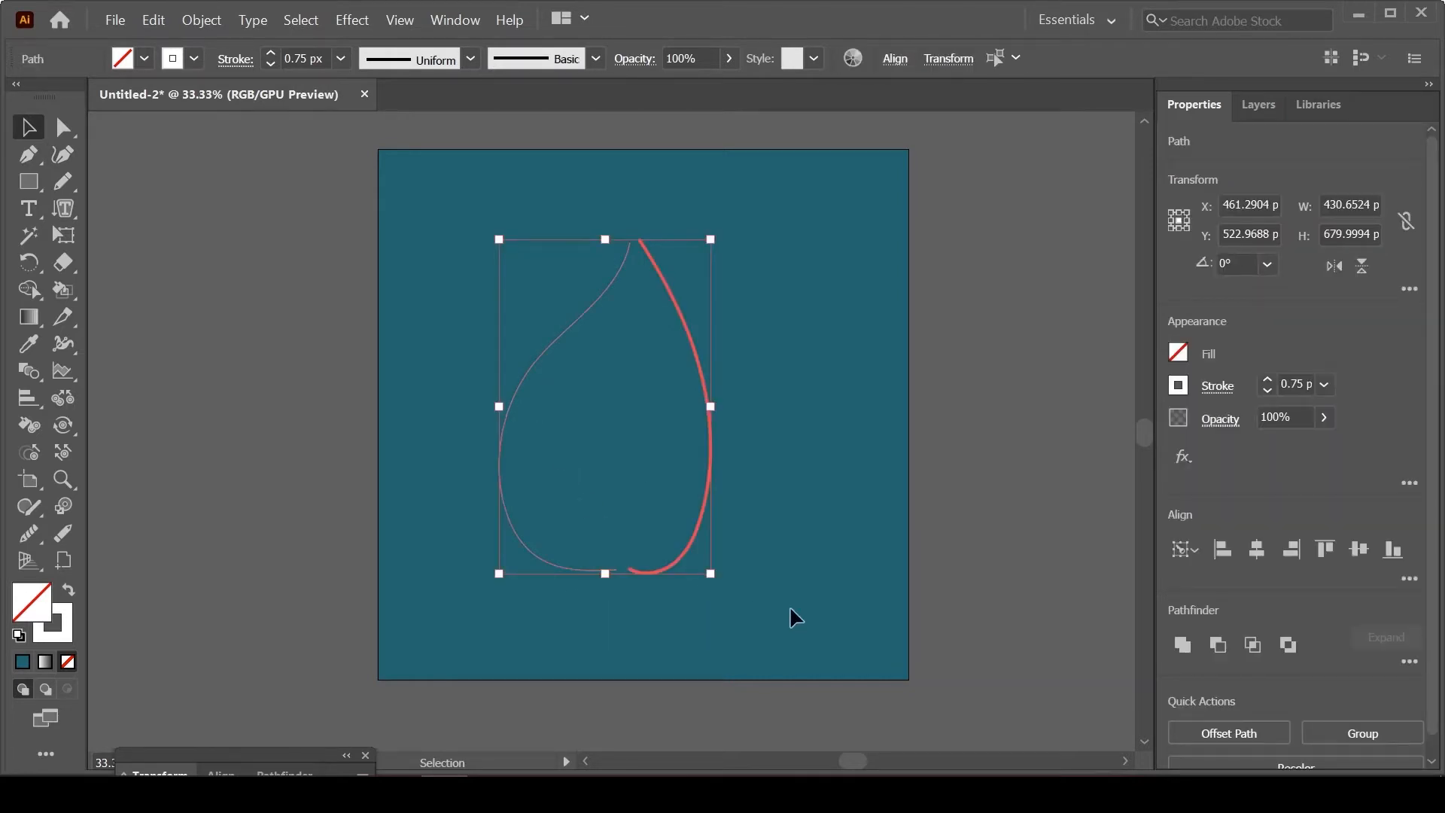
key(a)
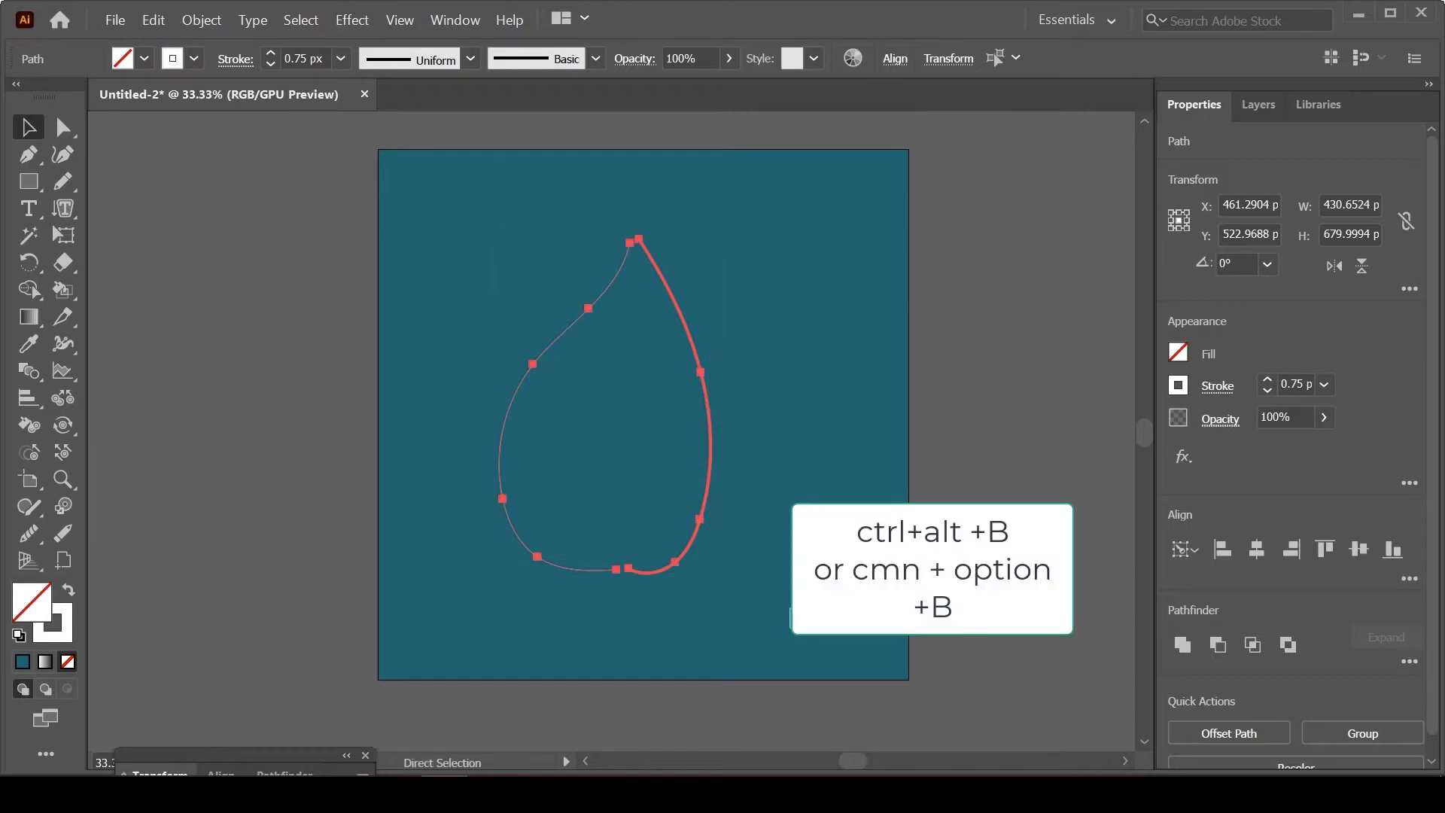
key(ctrl+alt+b)
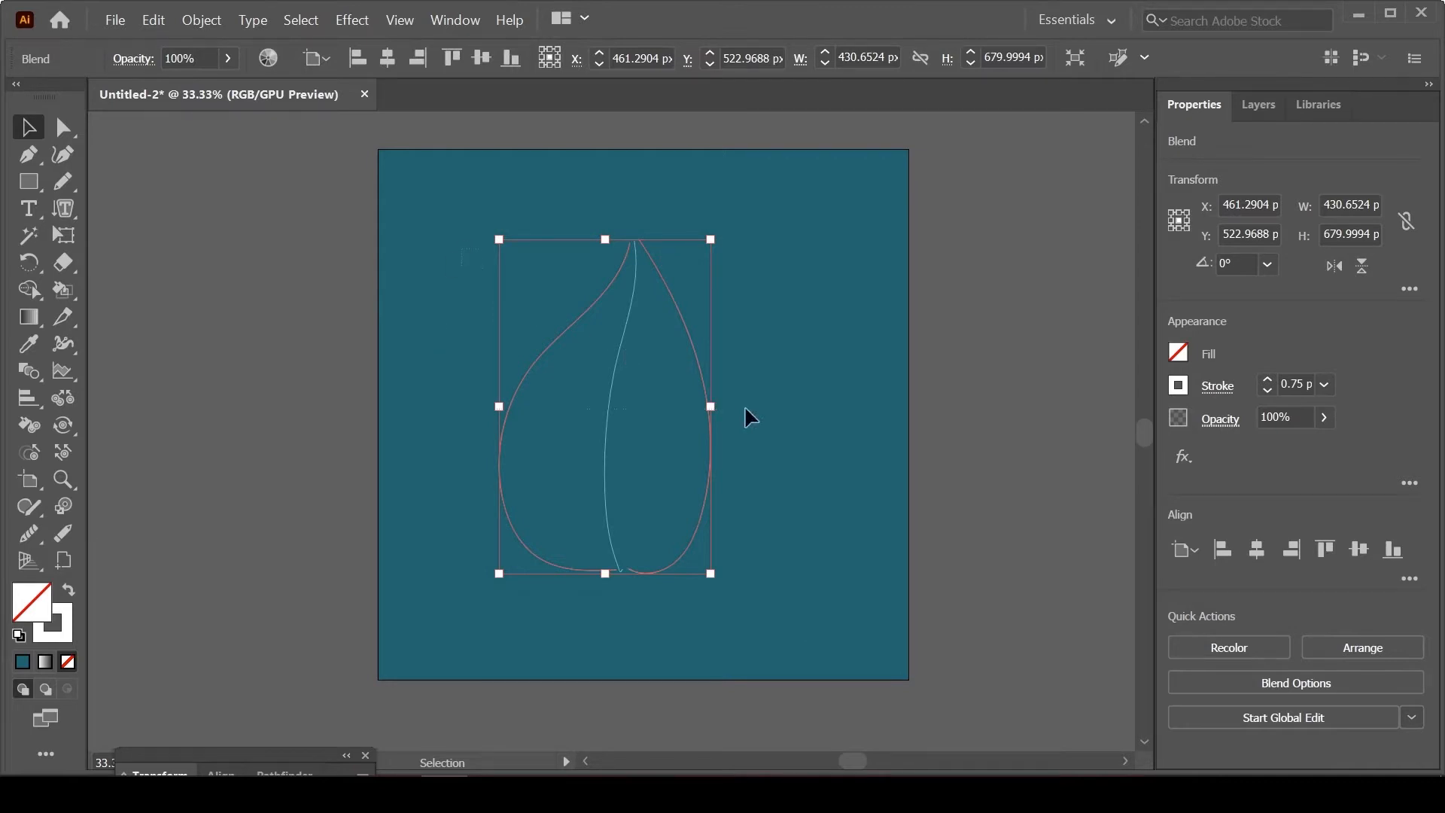
Step: Isolate the blend and move the right curve so its upper end meets the left curve's upper end
click(63, 128)
drag(641, 241, 630, 241)
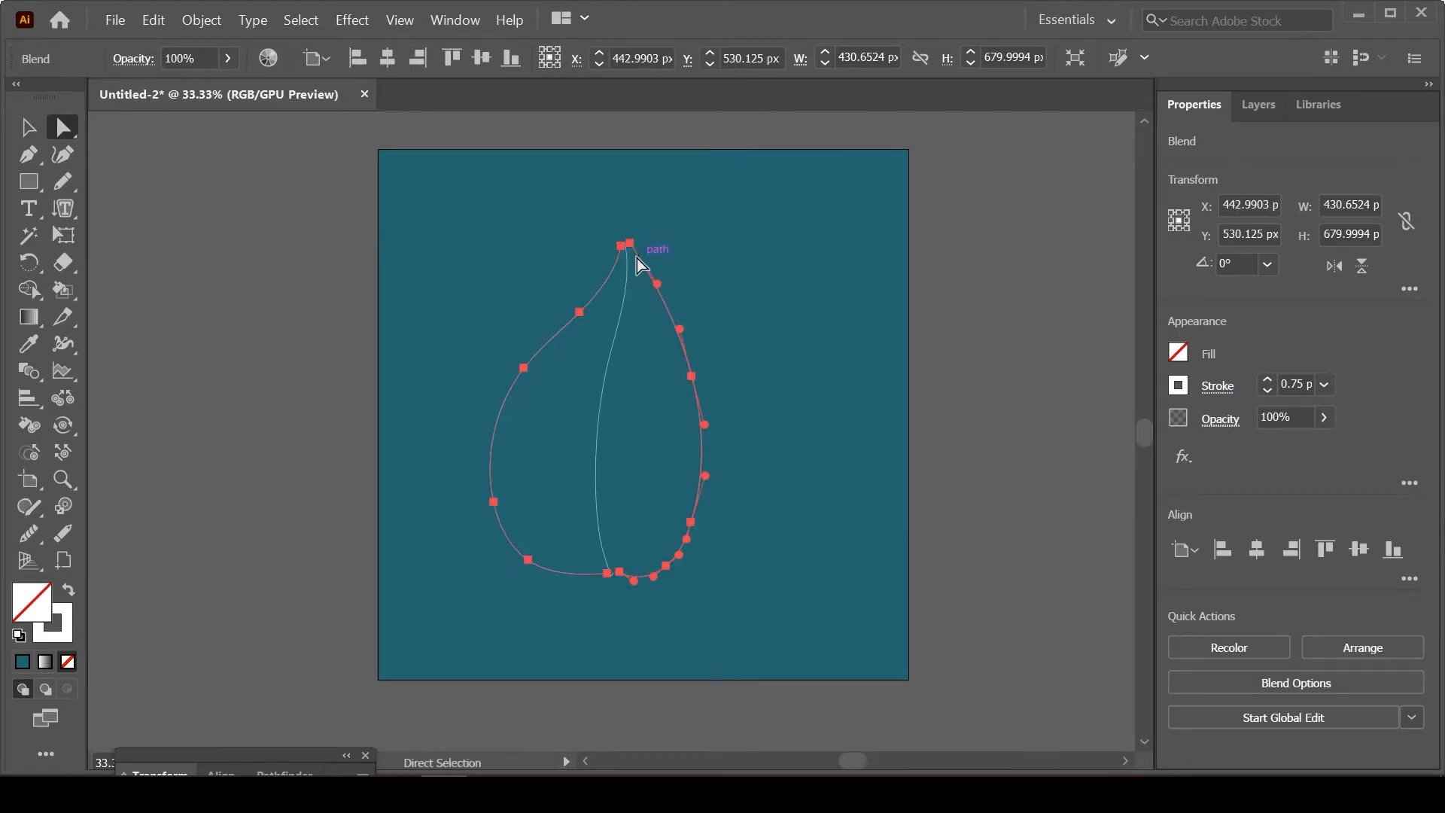
click(24, 130)
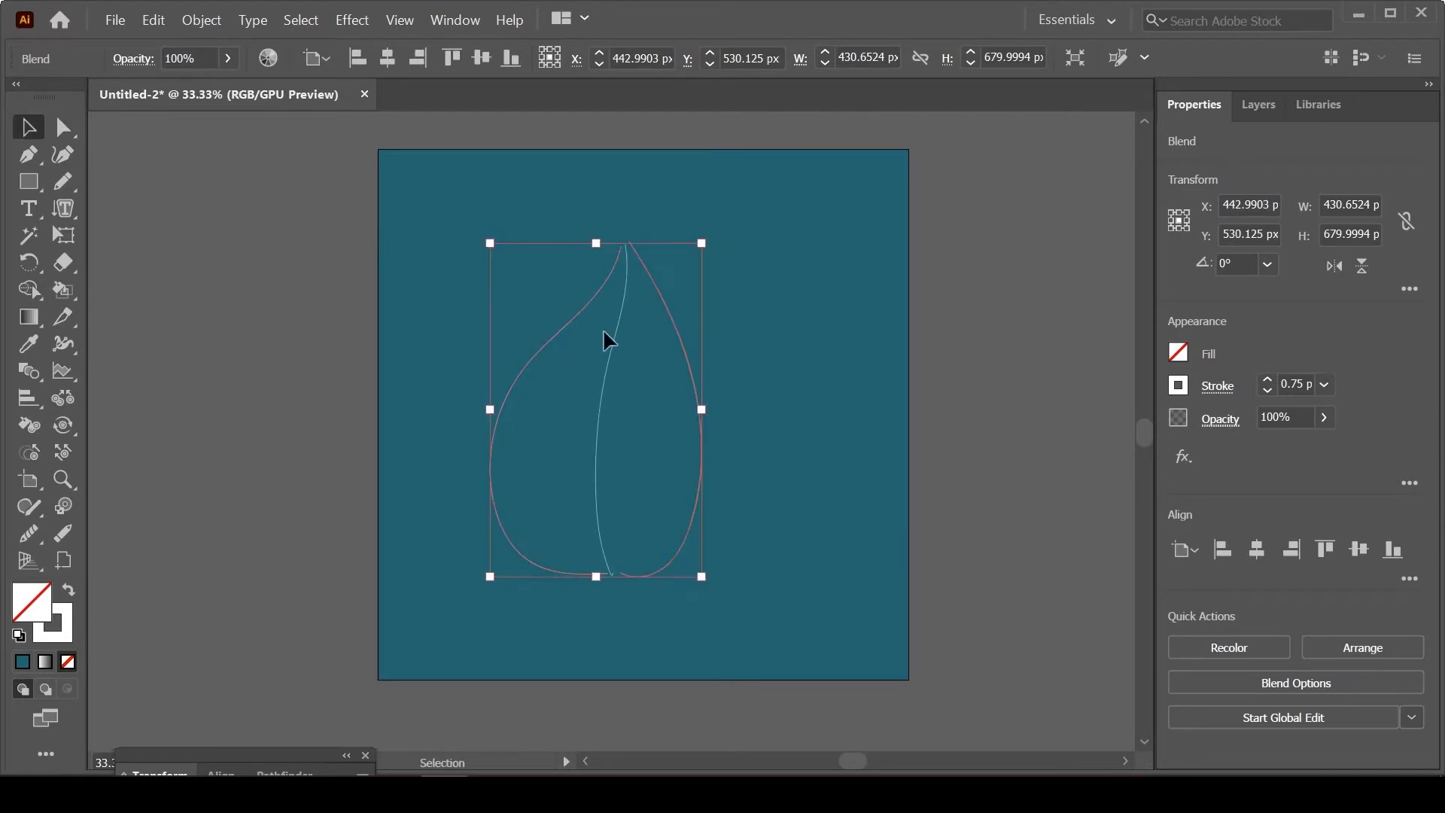
double_click(674, 331)
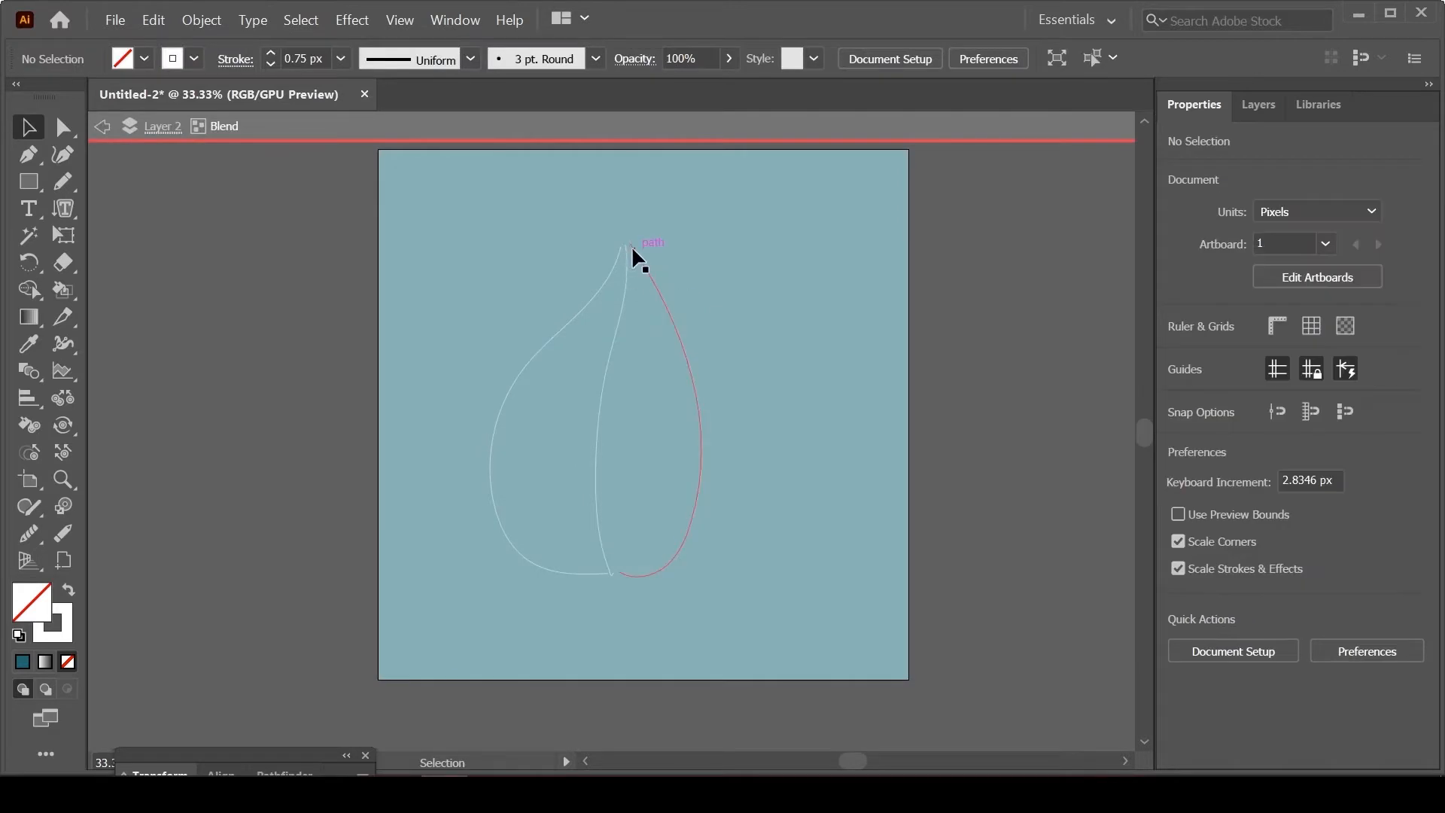
drag(630, 242, 621, 245)
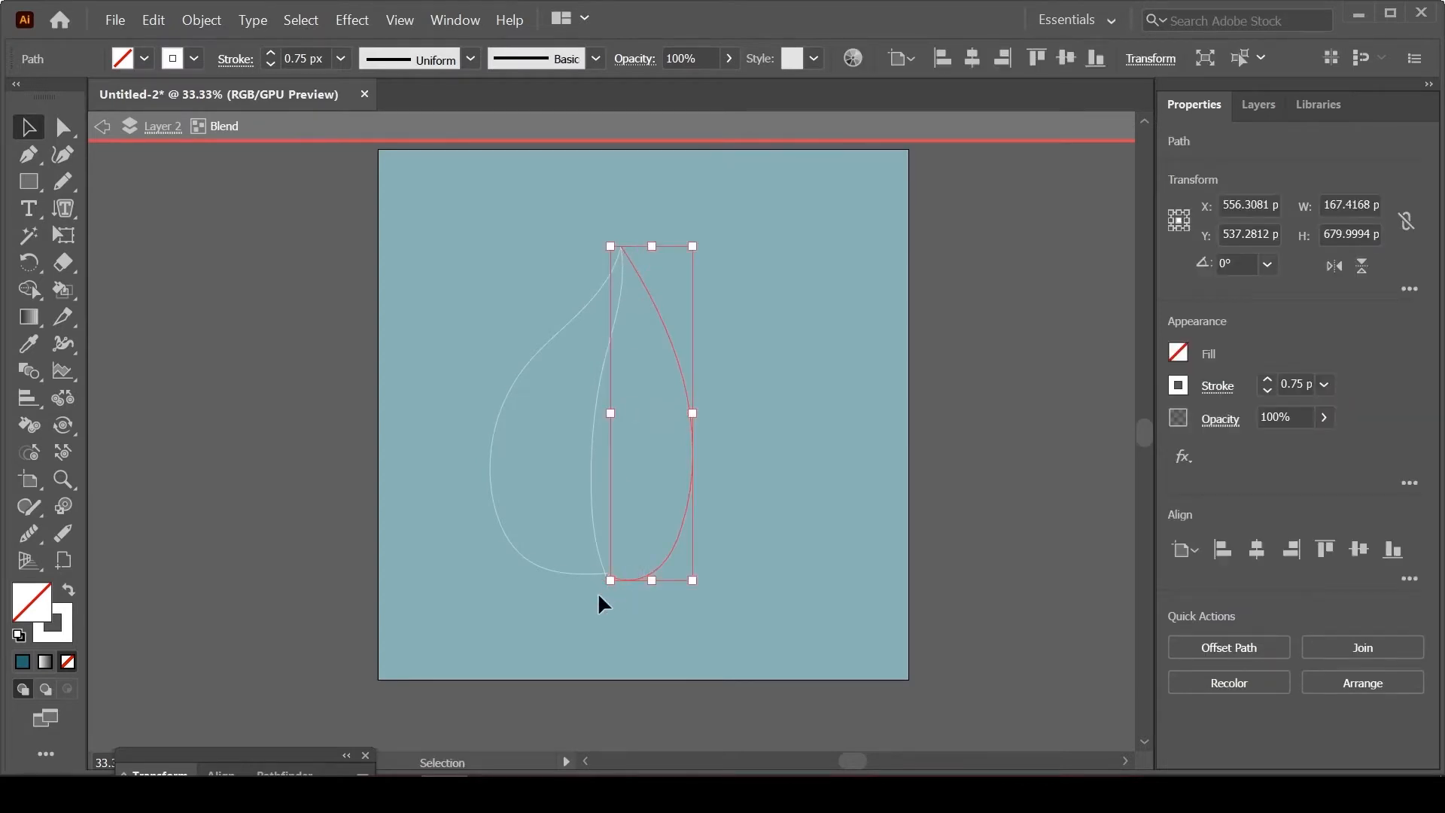
Step: Move the right curve's lowest anchor onto the left curve's lower end and adjust its handle to flatten the base
key(ctrl+=)
key(ctrl+=)
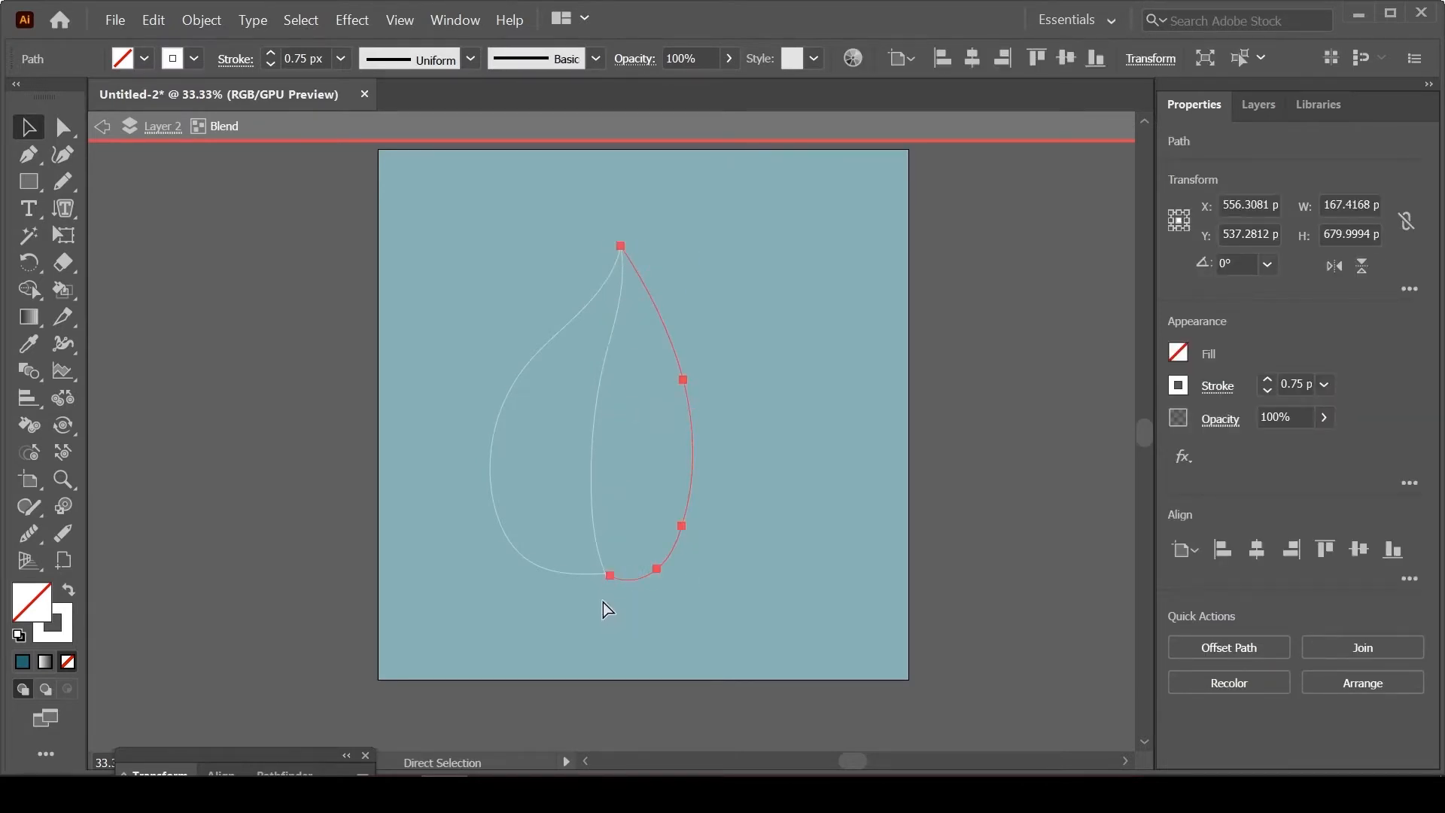
key(space)
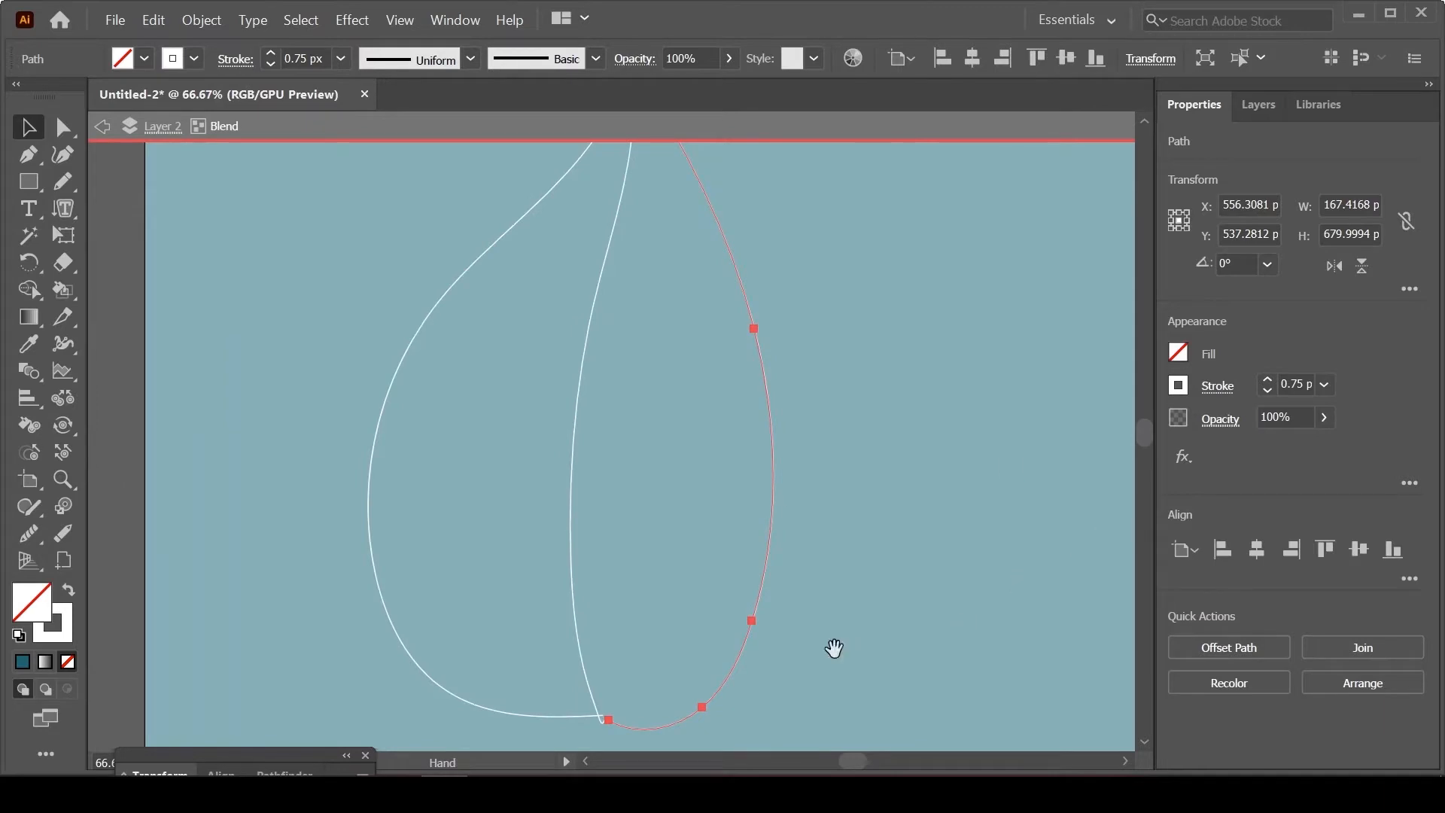
drag(781, 641, 877, 471)
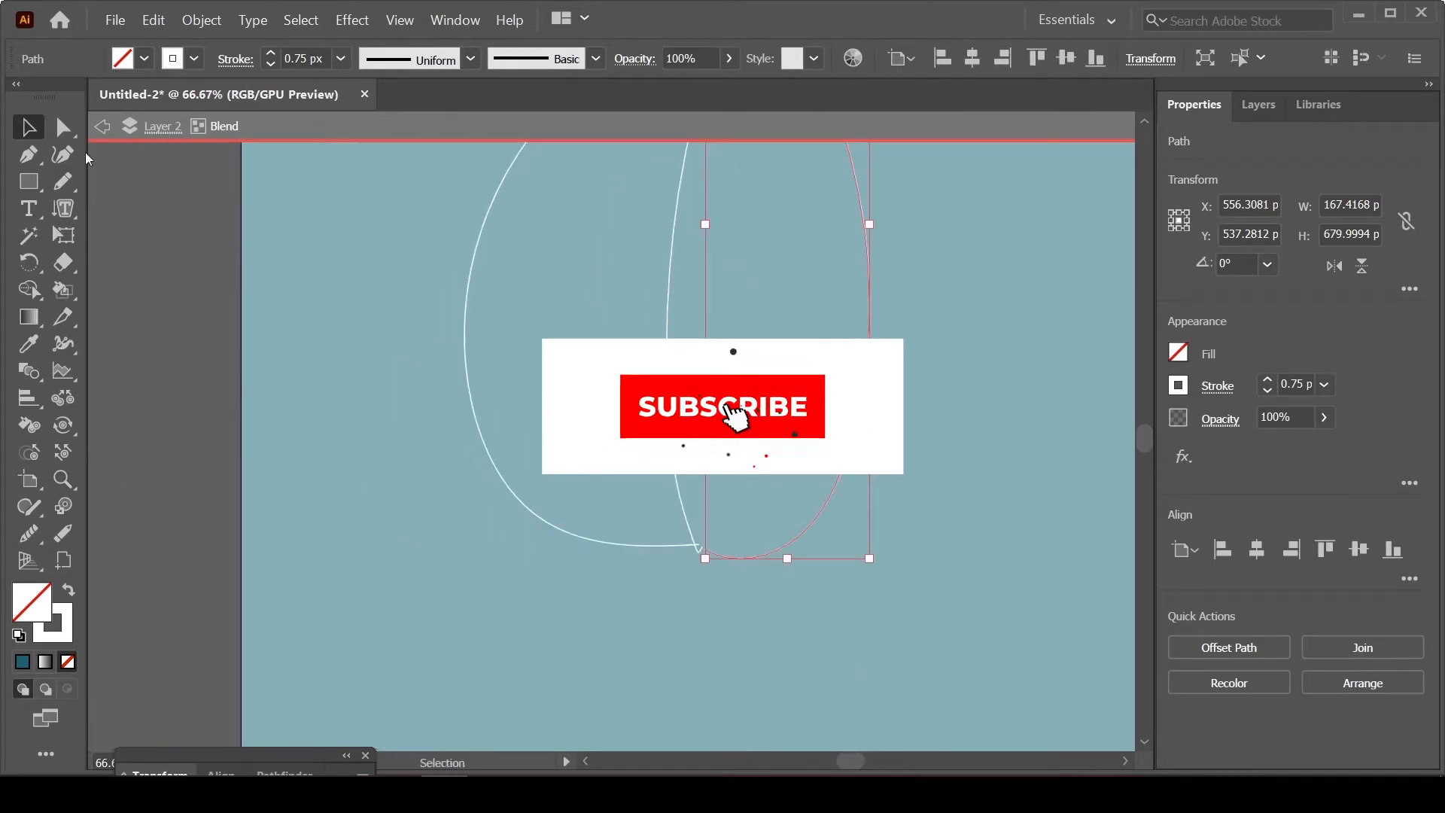
key(a)
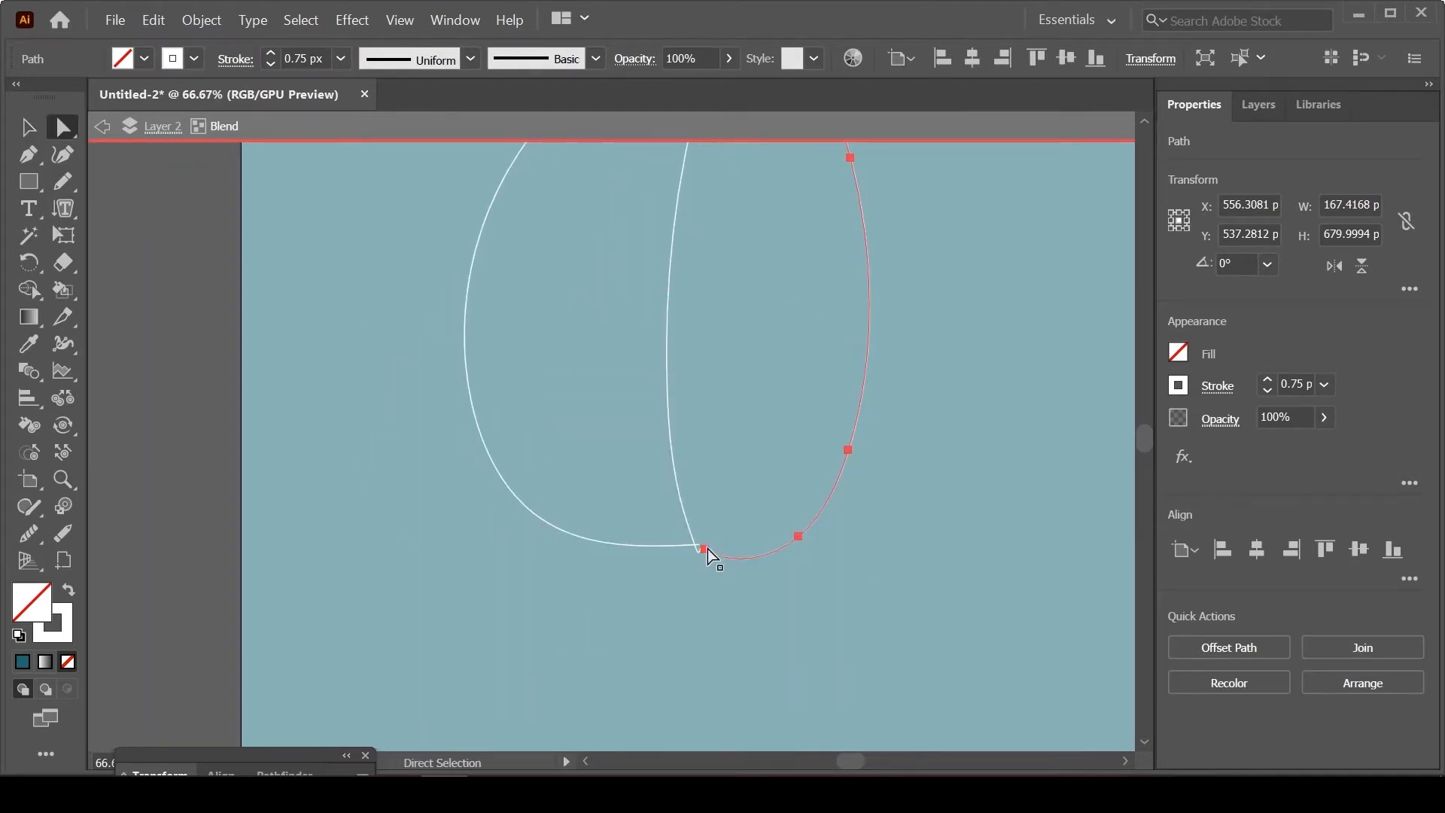
drag(704, 548, 788, 536)
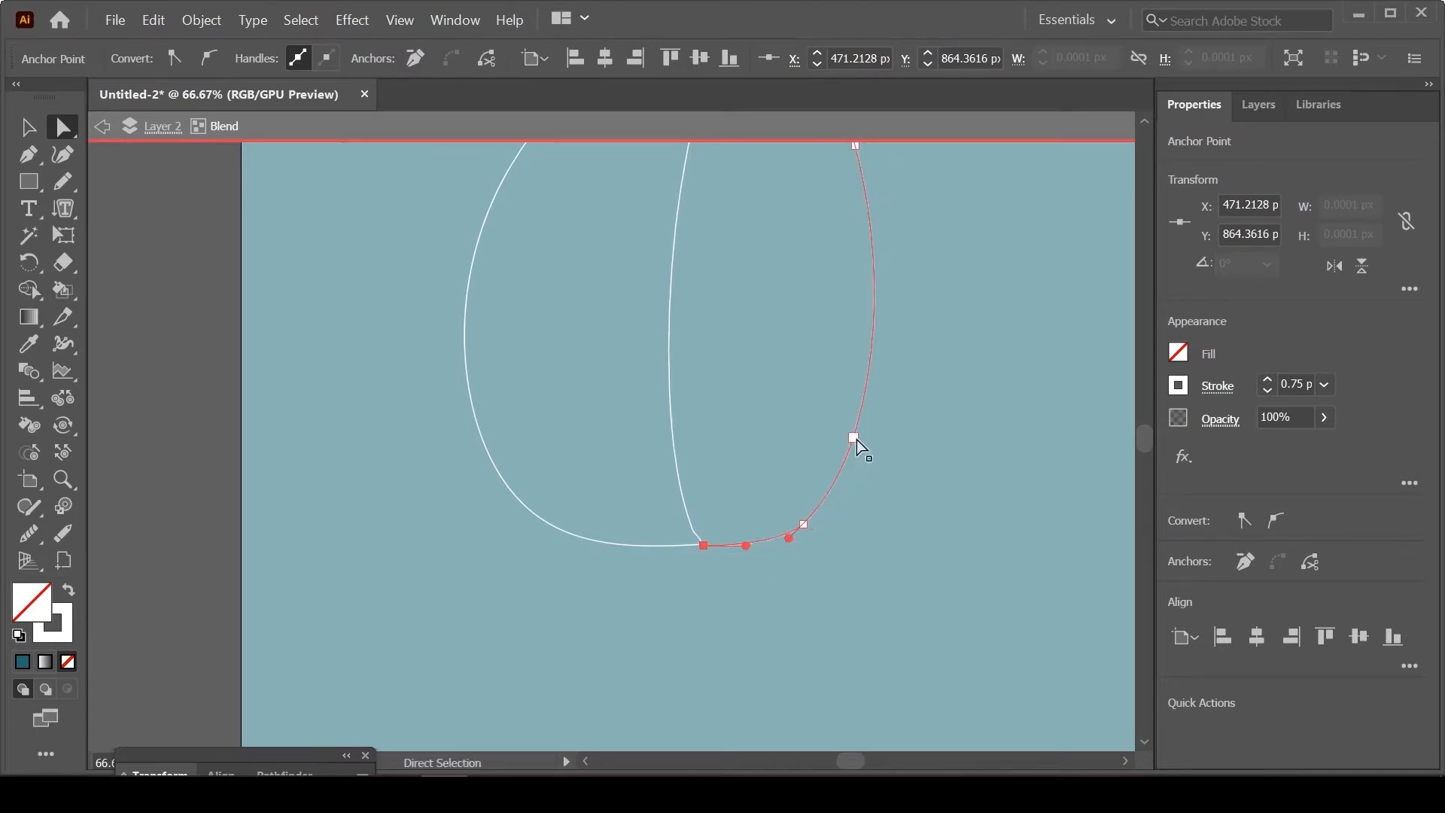
Step: Reshape the lower part of the right curve into a fuller, smoother bulge by adjusting its anchors and handles, and leave isolation mode
mouse_move(857, 439)
mouse_down()
mouse_move(877, 396)
mouse_move(864, 459)
mouse_up()
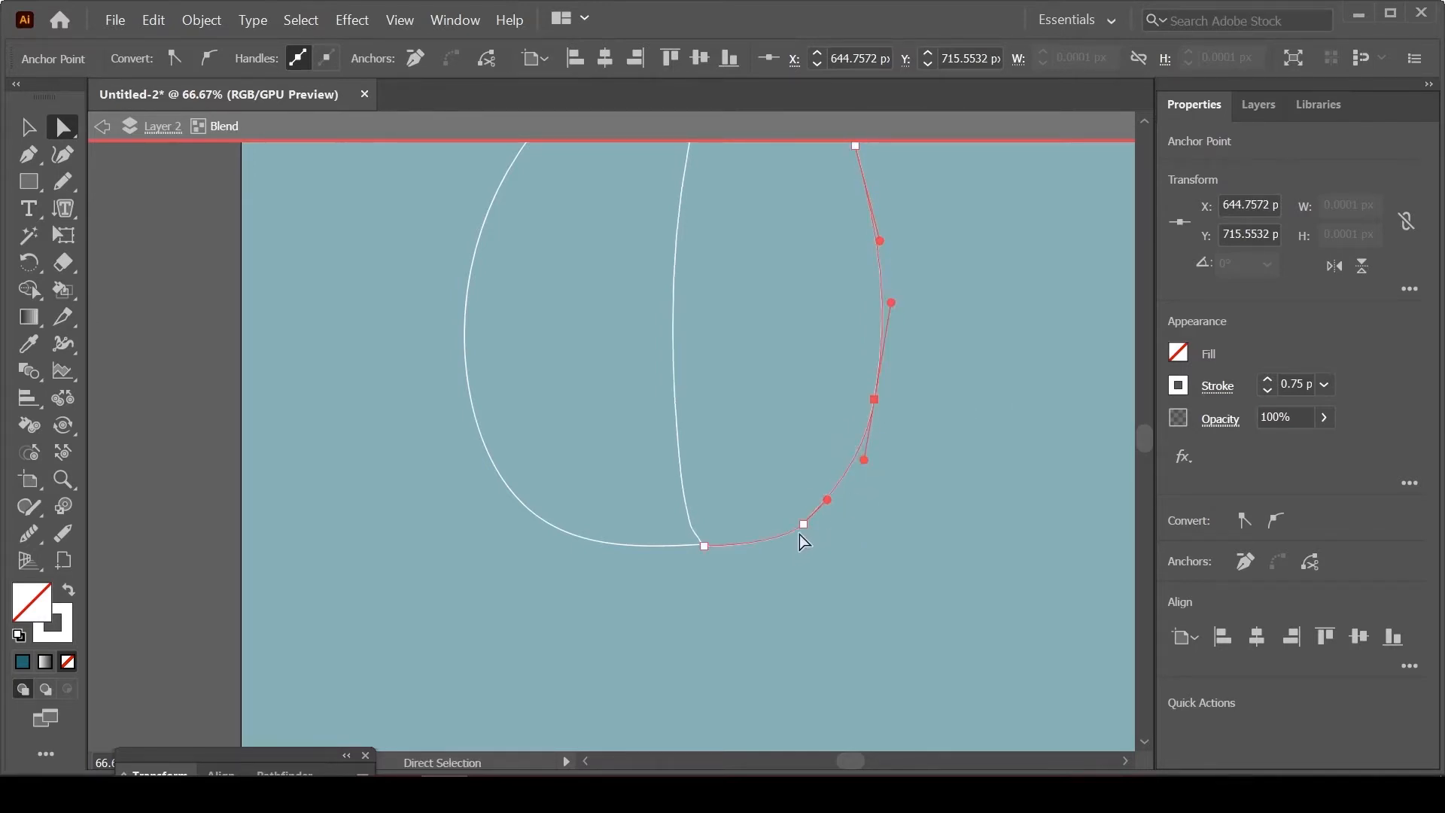
drag(802, 526, 816, 517)
key(ctrl)
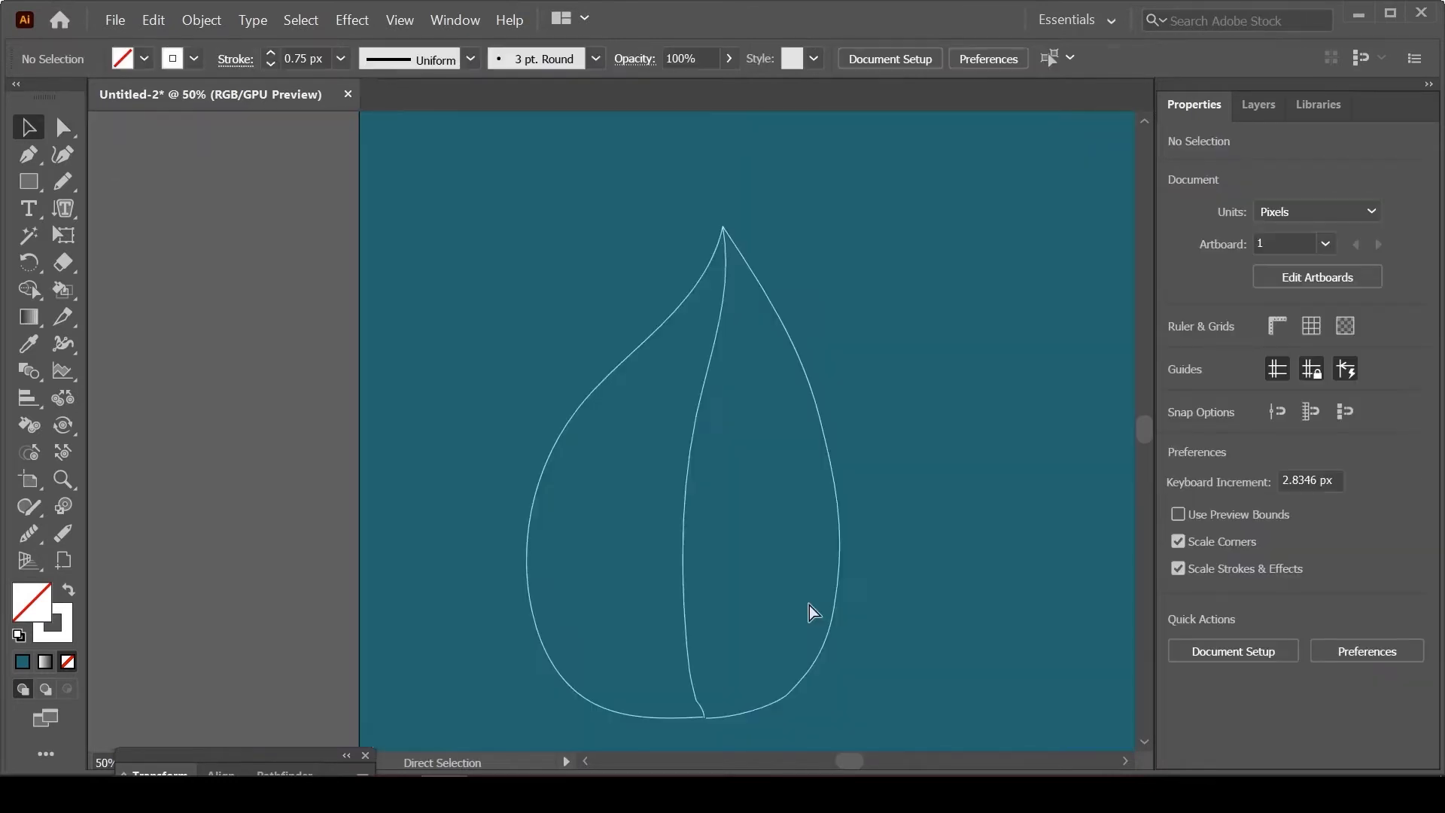
key(ctrl+minus)
key(ctrl+minus)
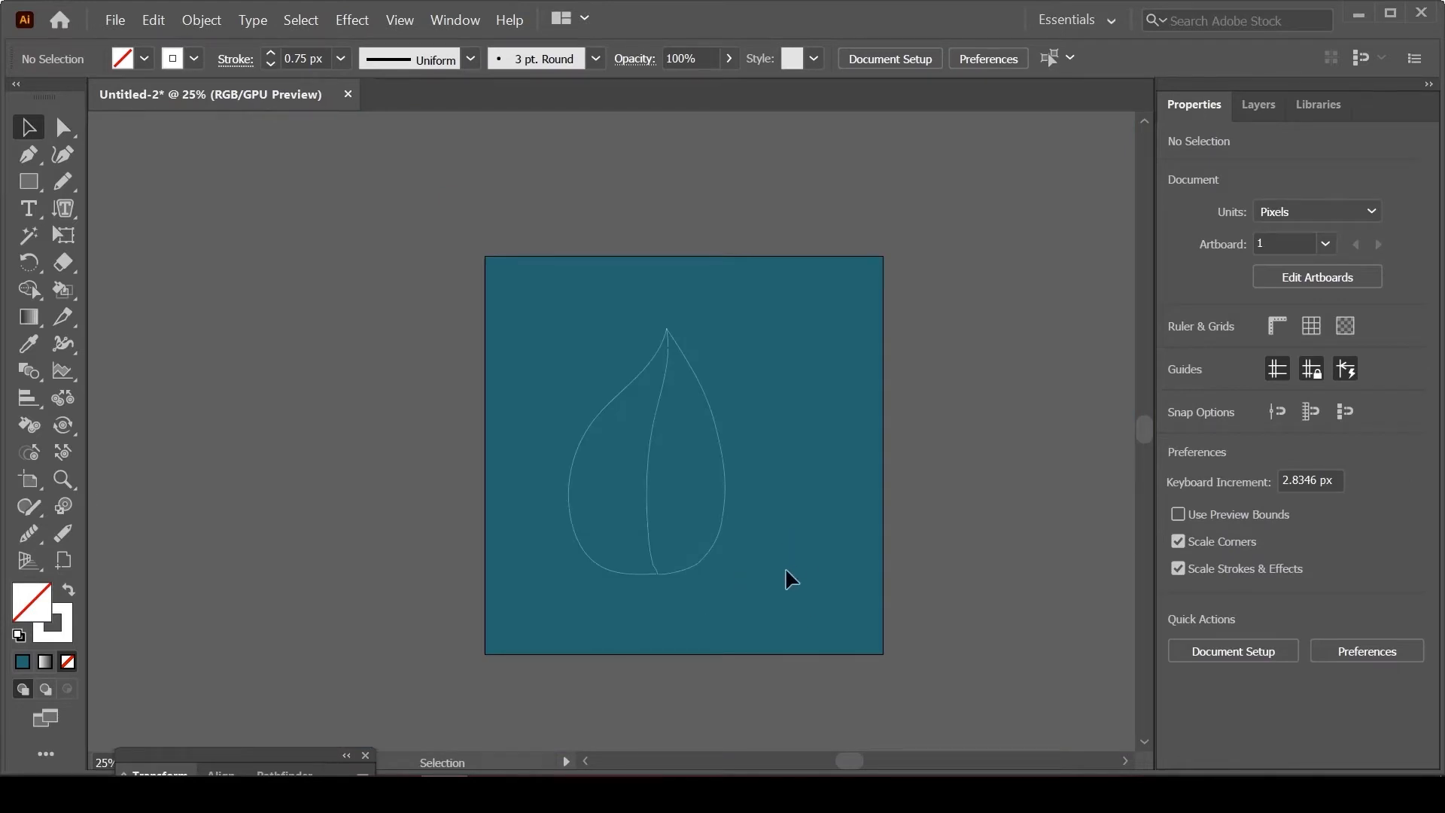
Step: Set the teardrop blend's spacing to Specified Steps with 15 steps and preview it
key(ctrl+plus)
key(space)
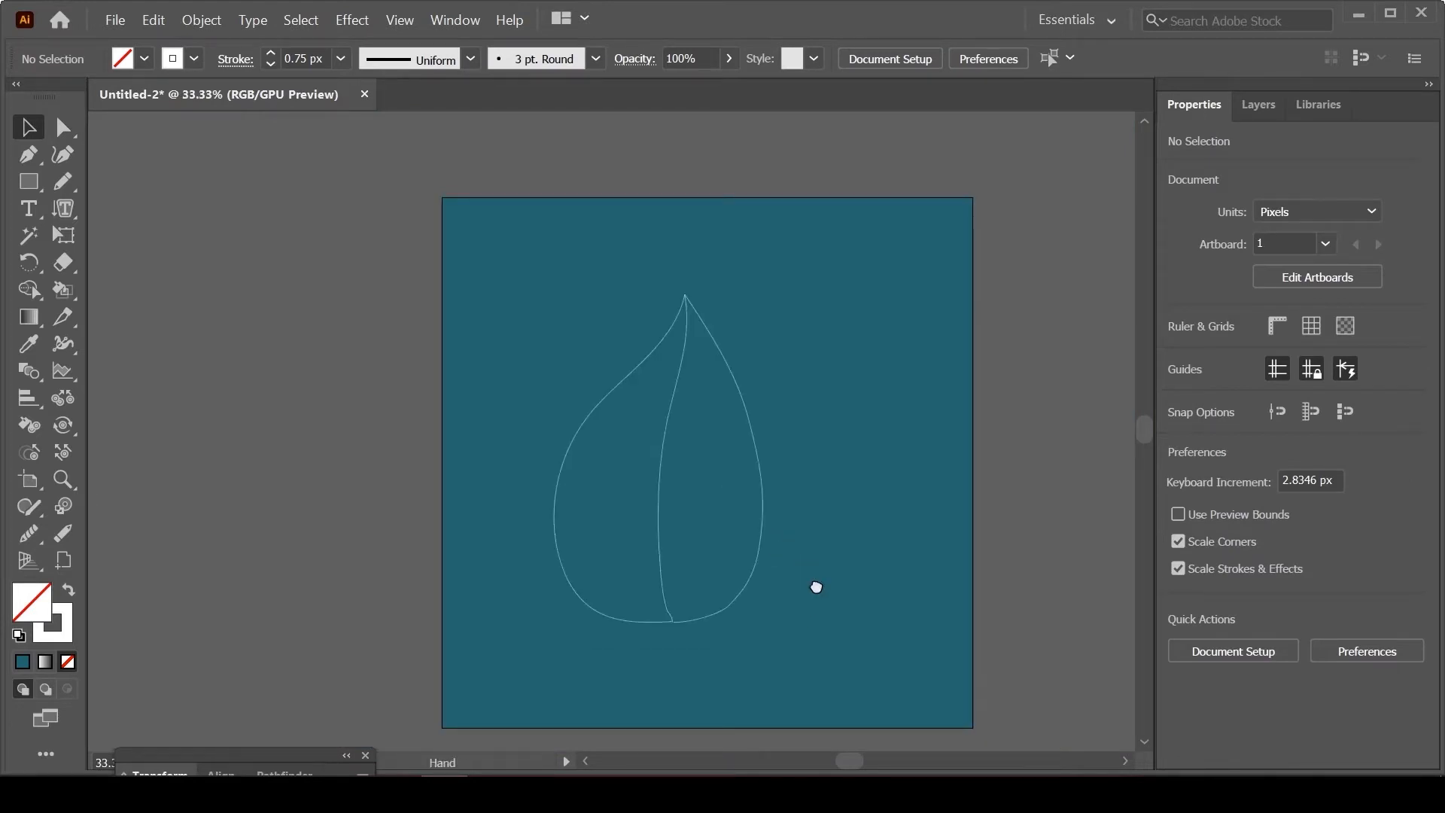
drag(815, 586, 712, 554)
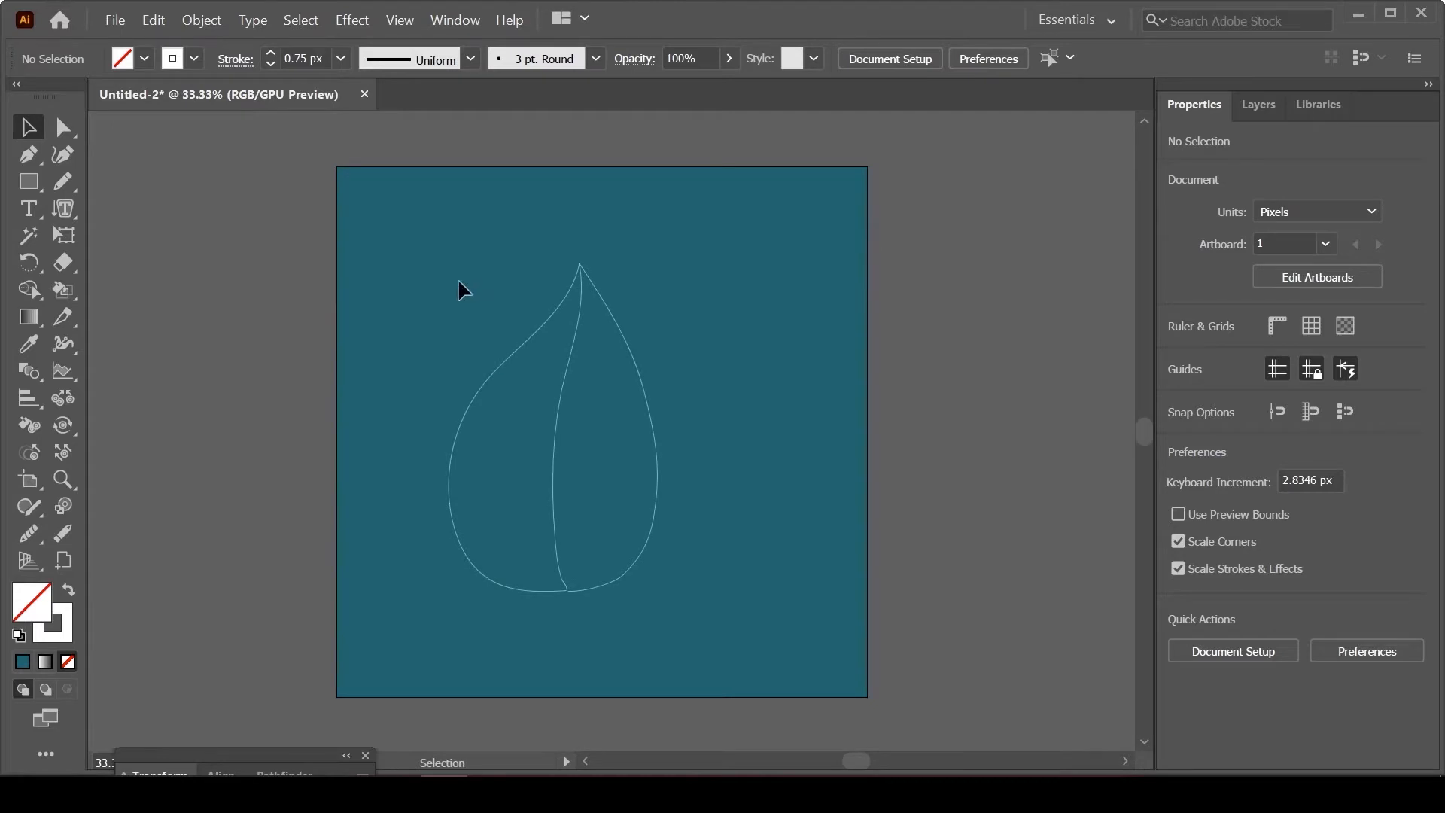
click(755, 573)
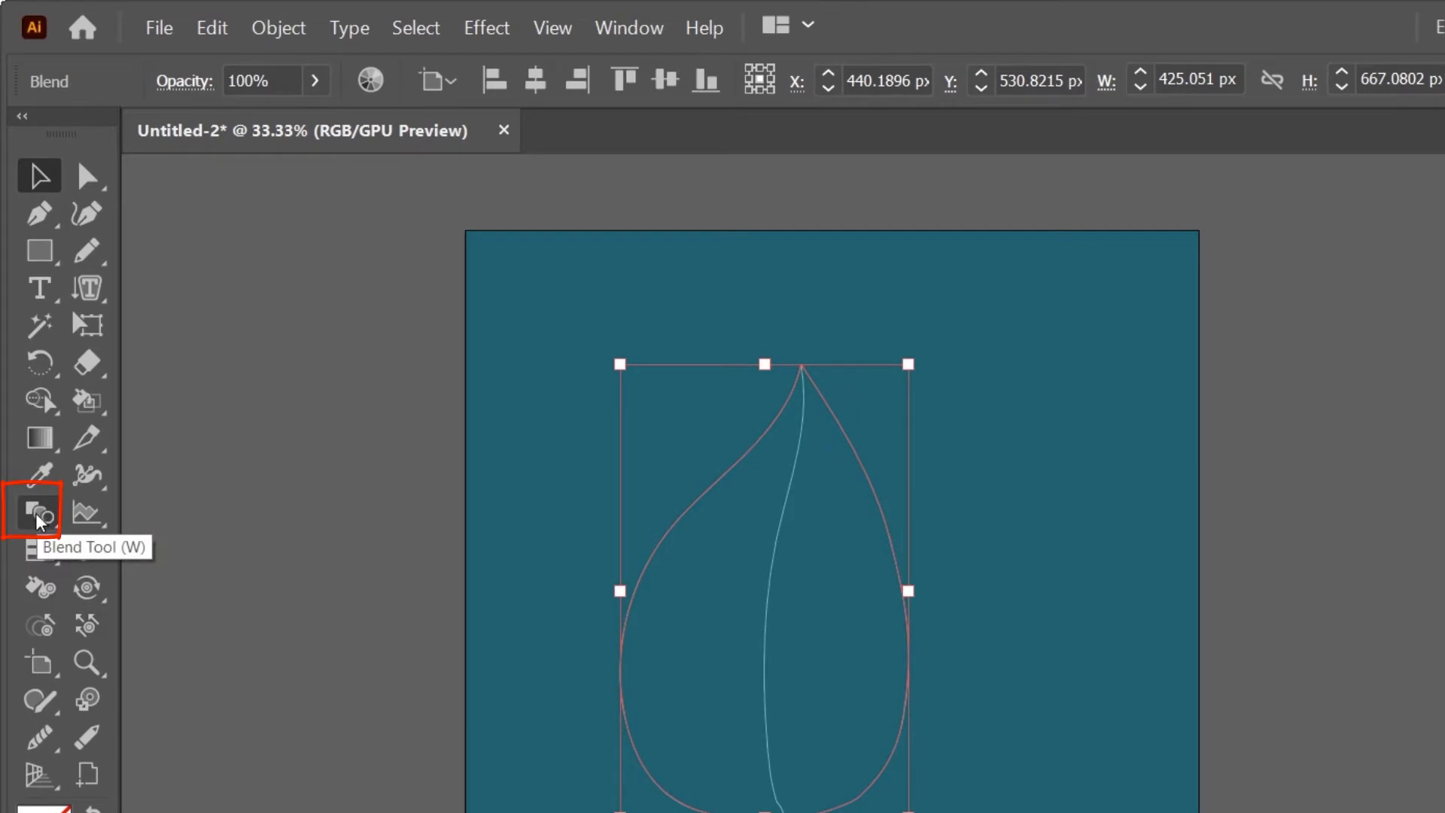
double_click(39, 514)
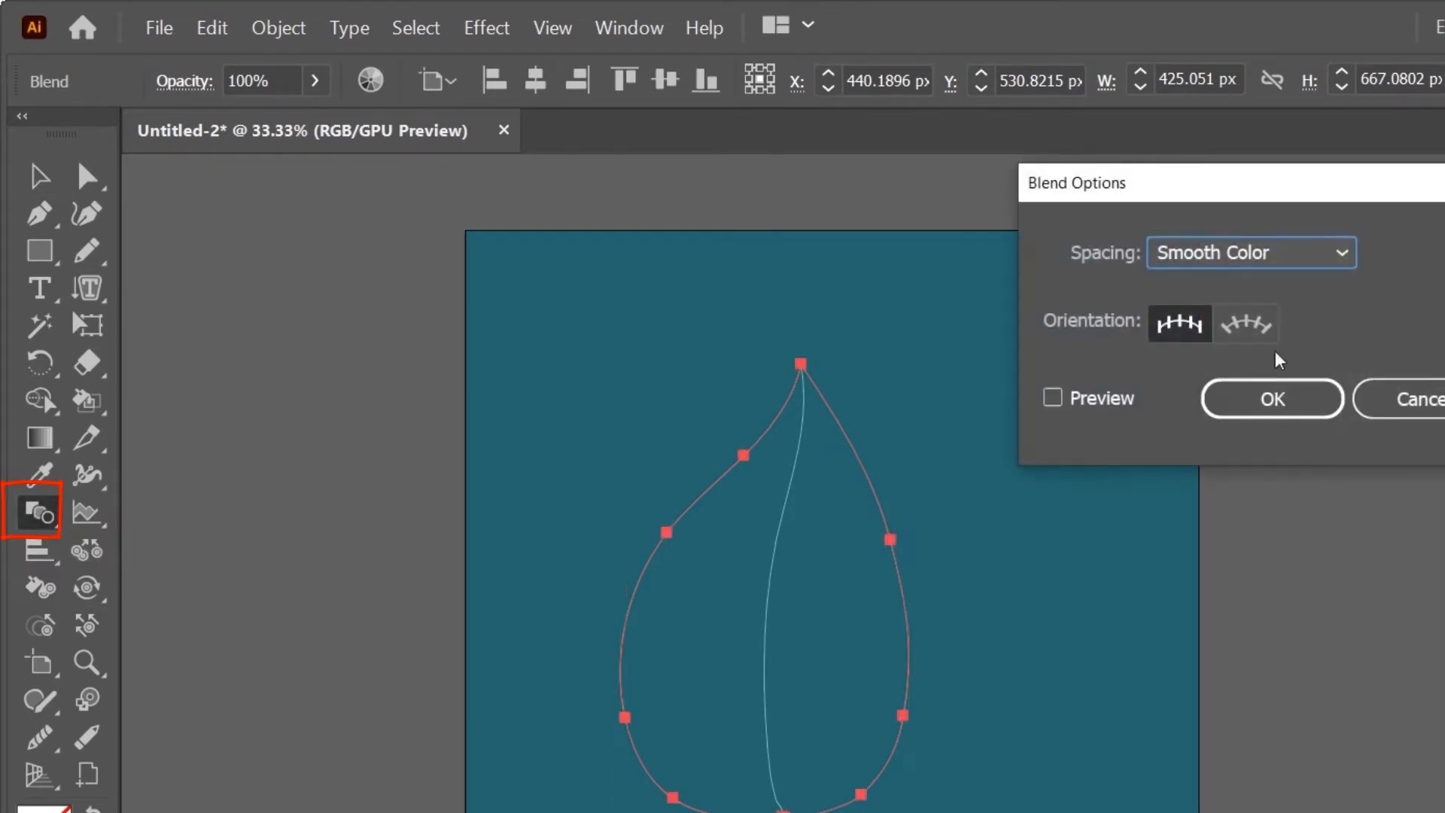
click(1342, 253)
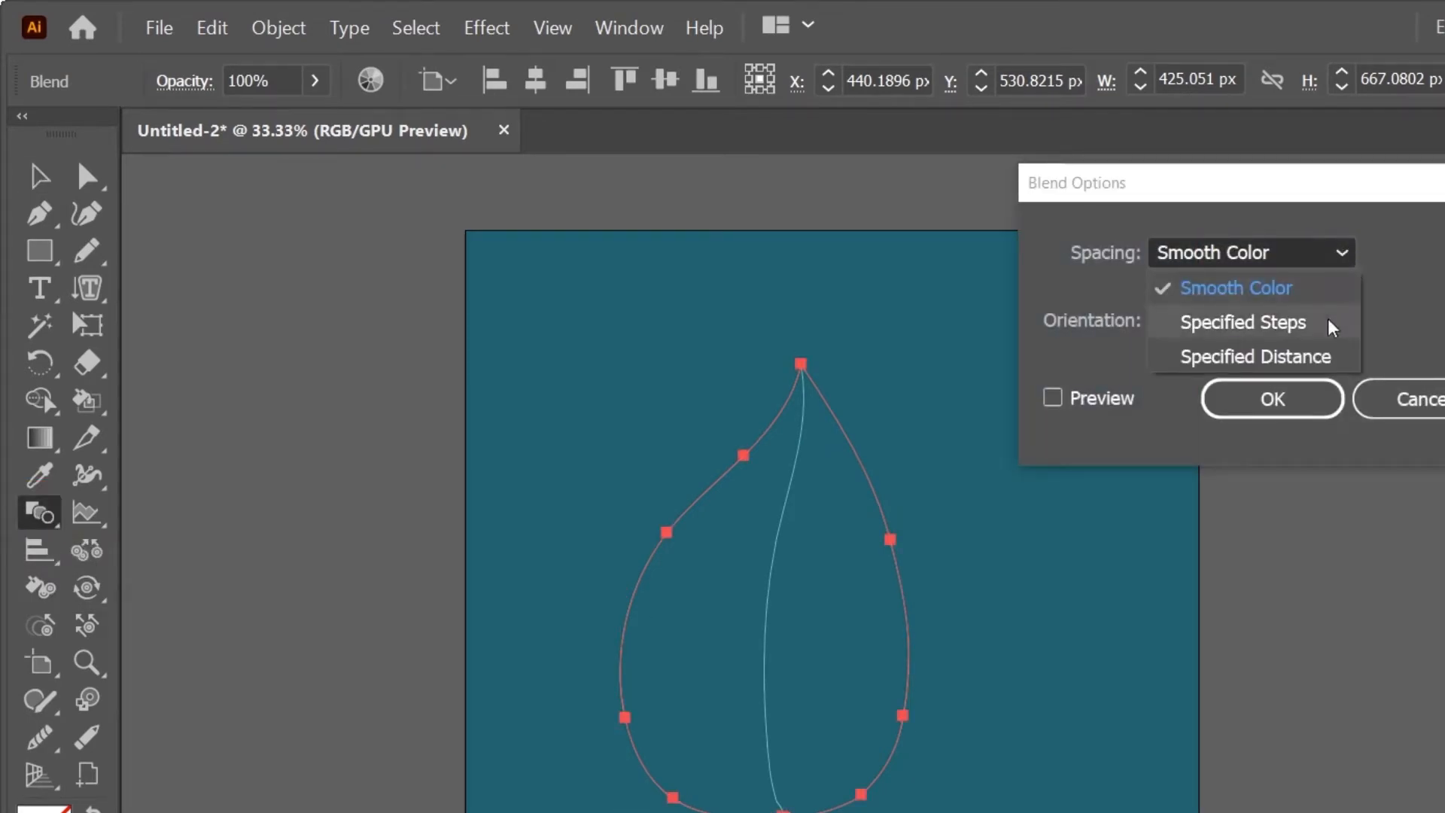
click(1243, 323)
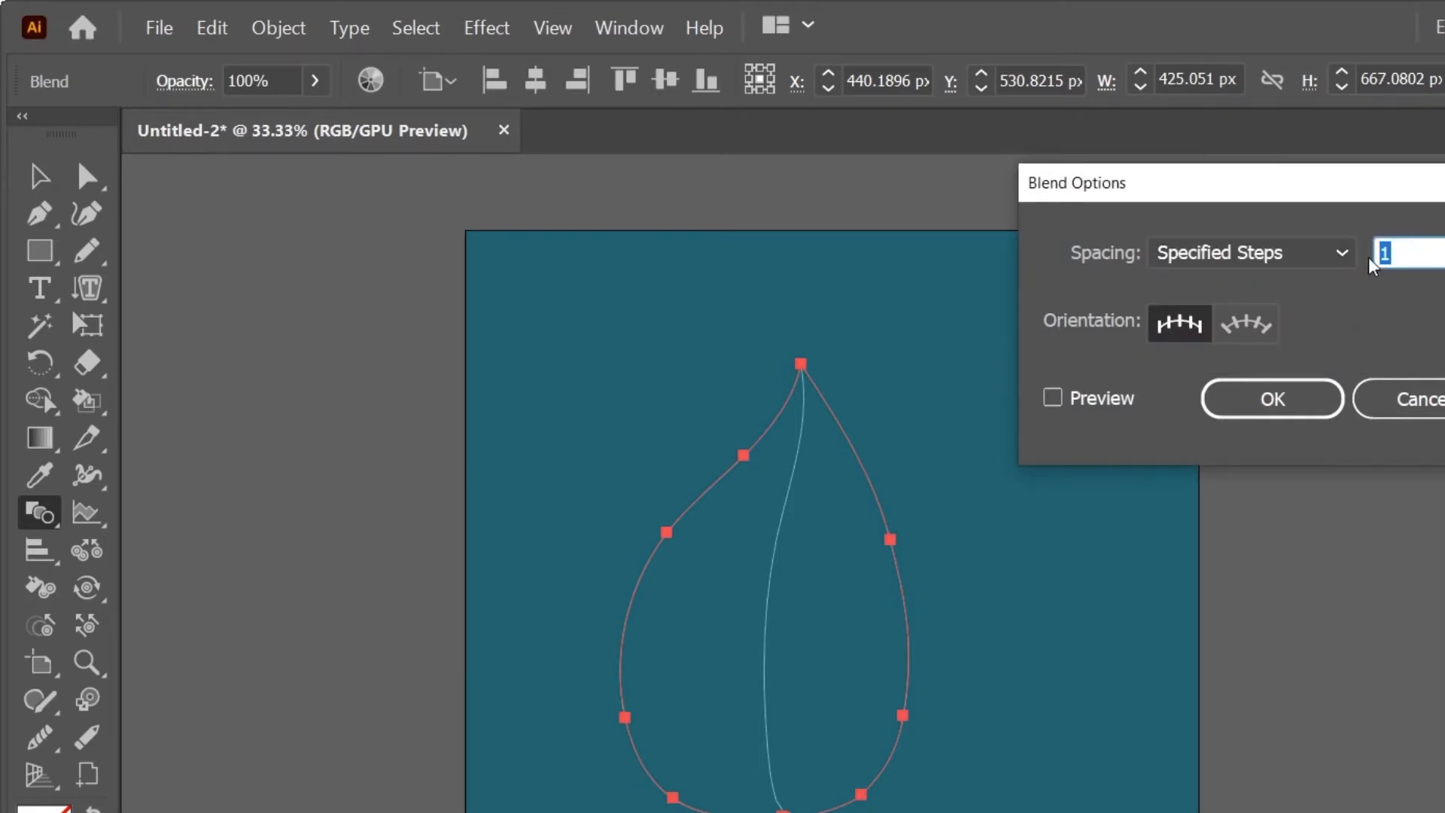
text(15)
click(1053, 398)
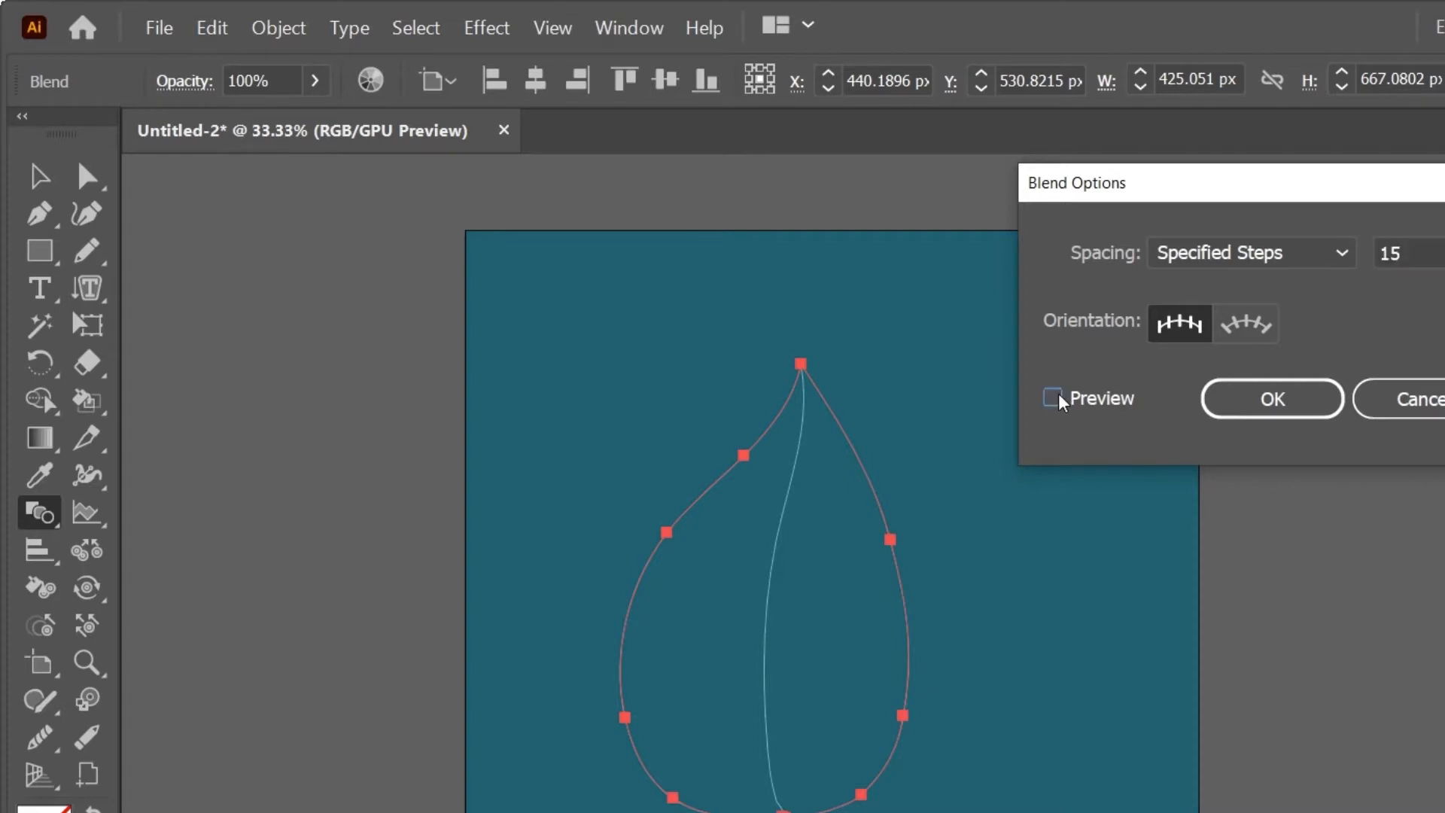
Step: Change the blend to 20 specified steps, refresh the preview and apply the options
double_click(1409, 254)
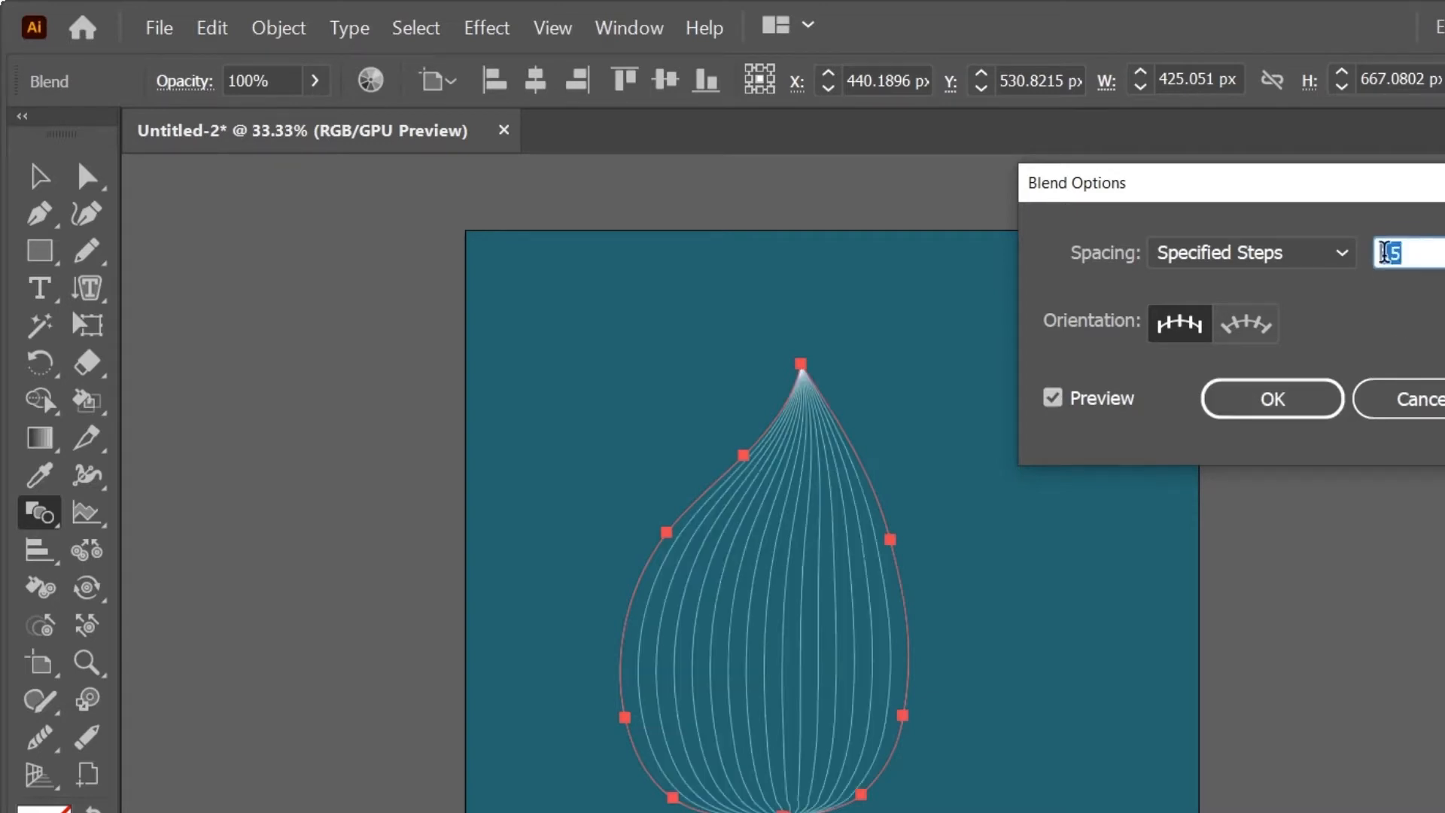
text(20)
click(1060, 401)
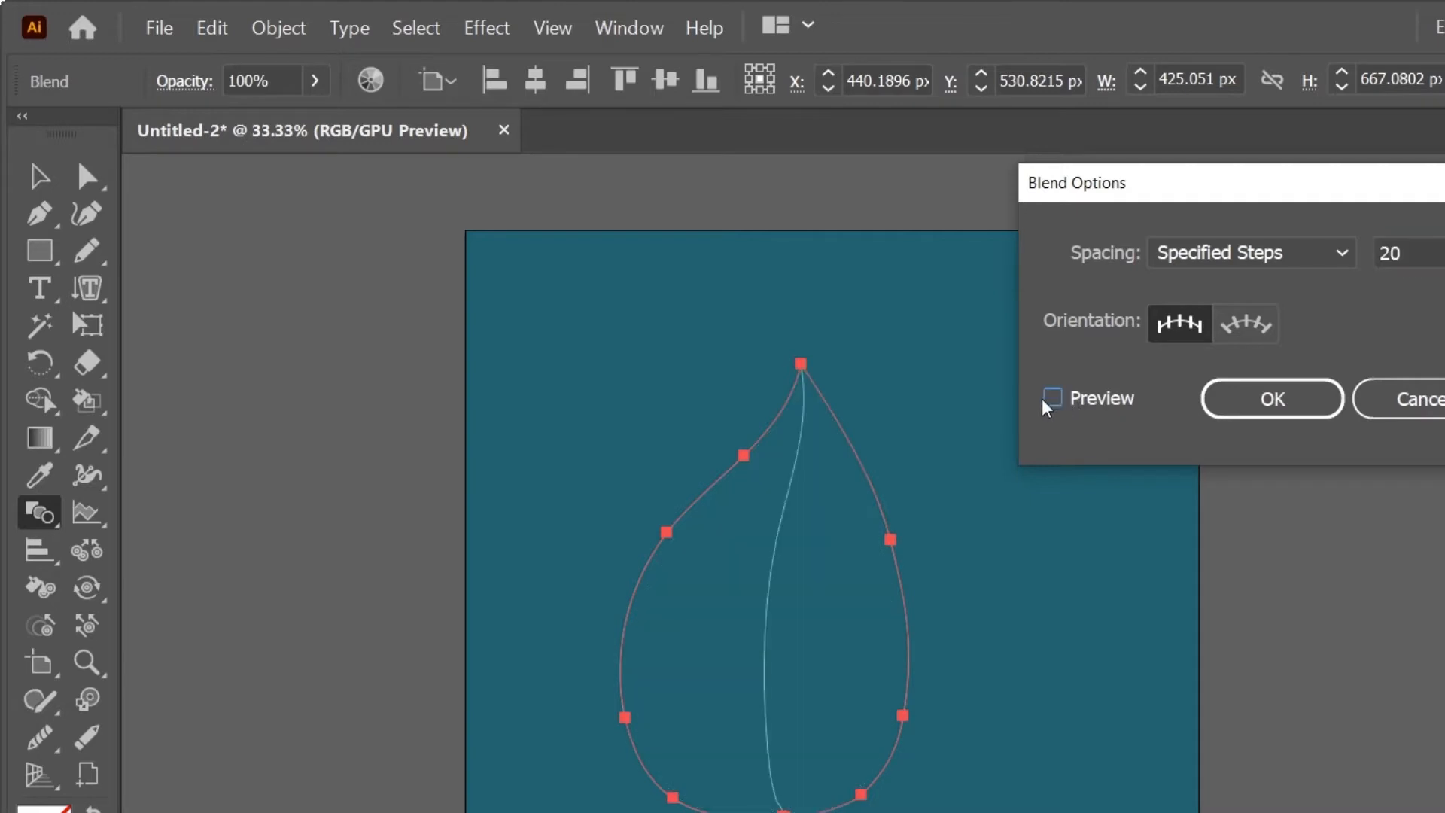
click(1055, 399)
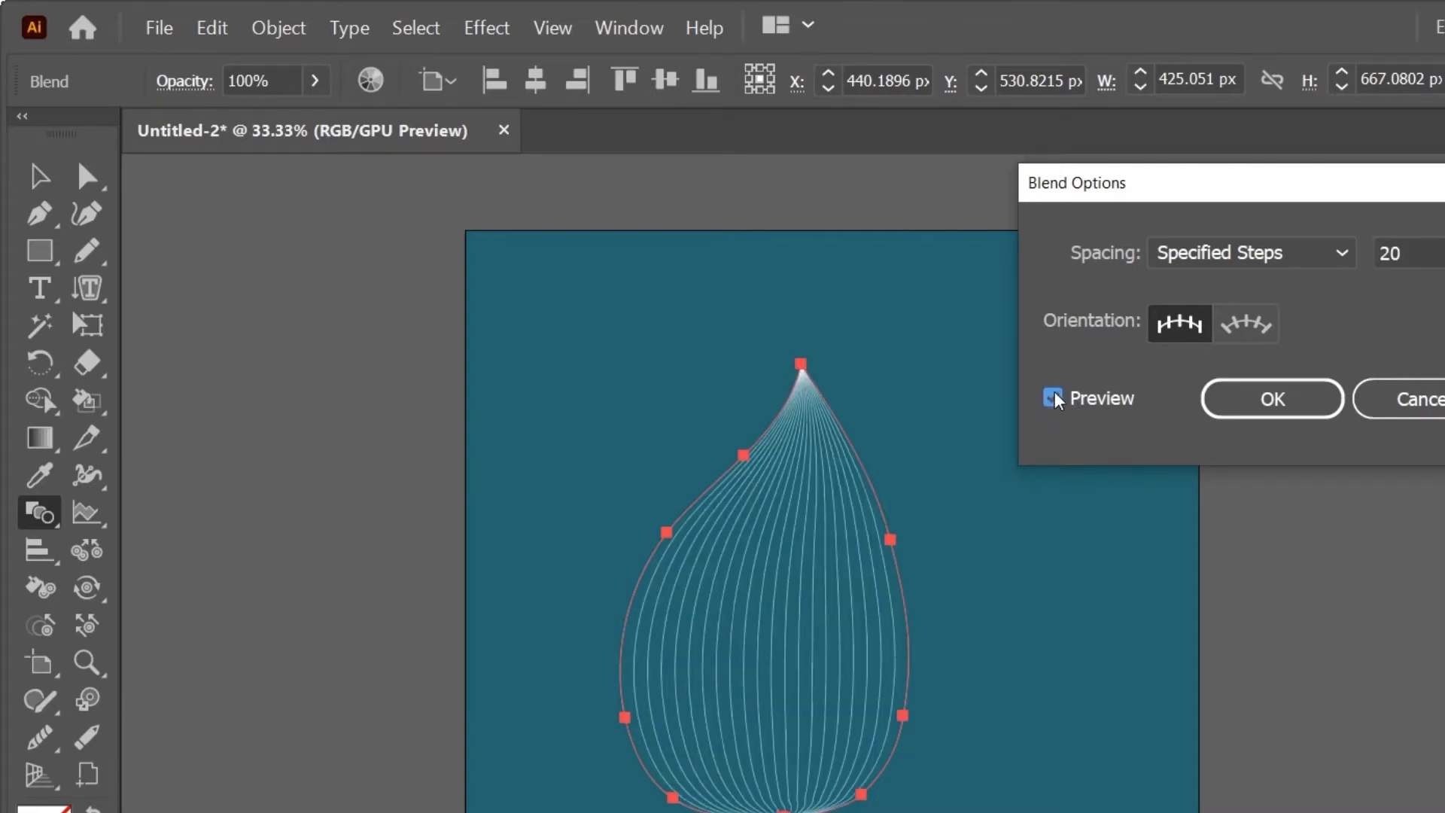
click(1271, 397)
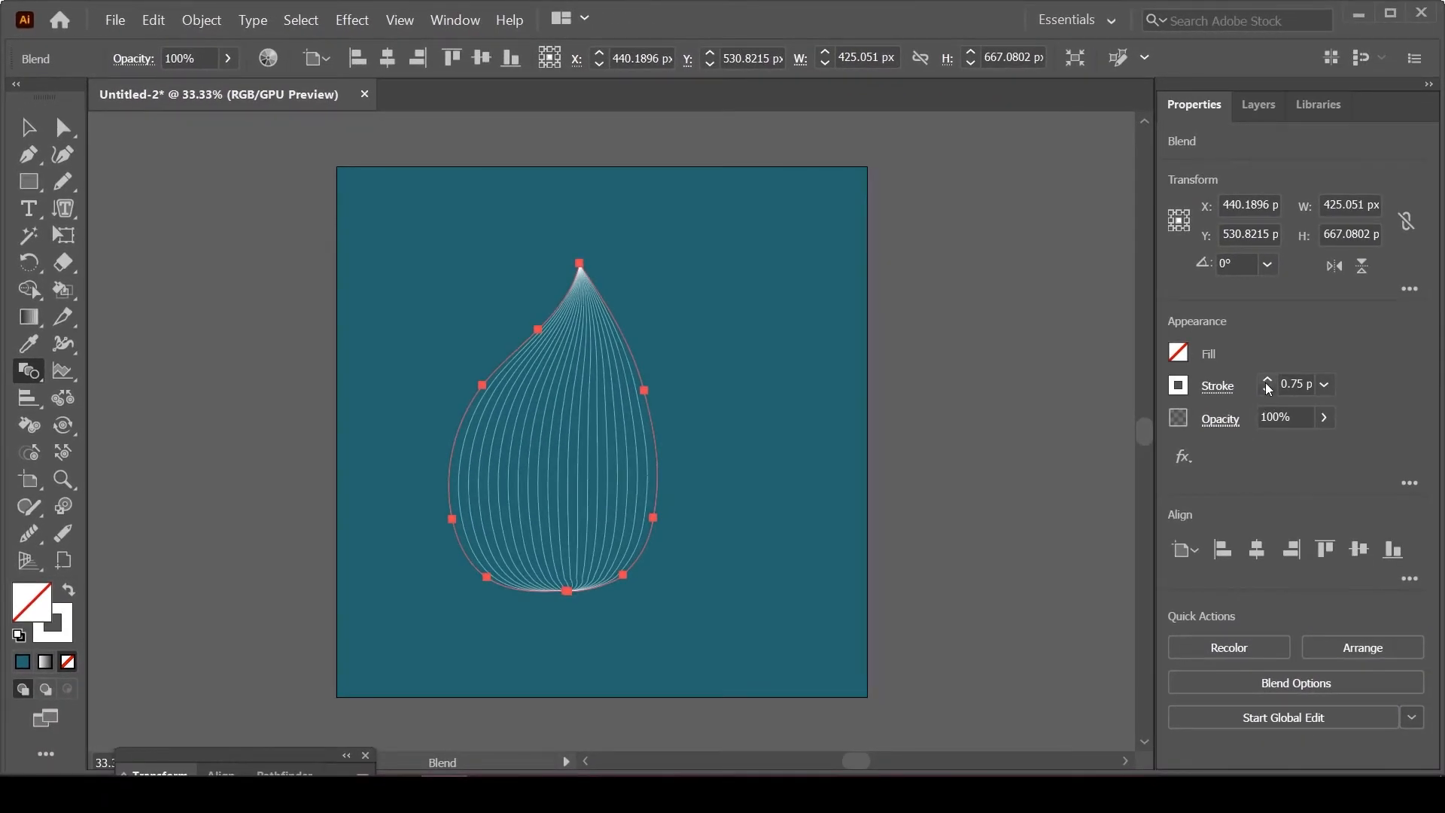
Step: Set the blend's stroke weight to 2 px and give it the elliptical width profile that tapers at both ends
click(1267, 381)
click(1267, 380)
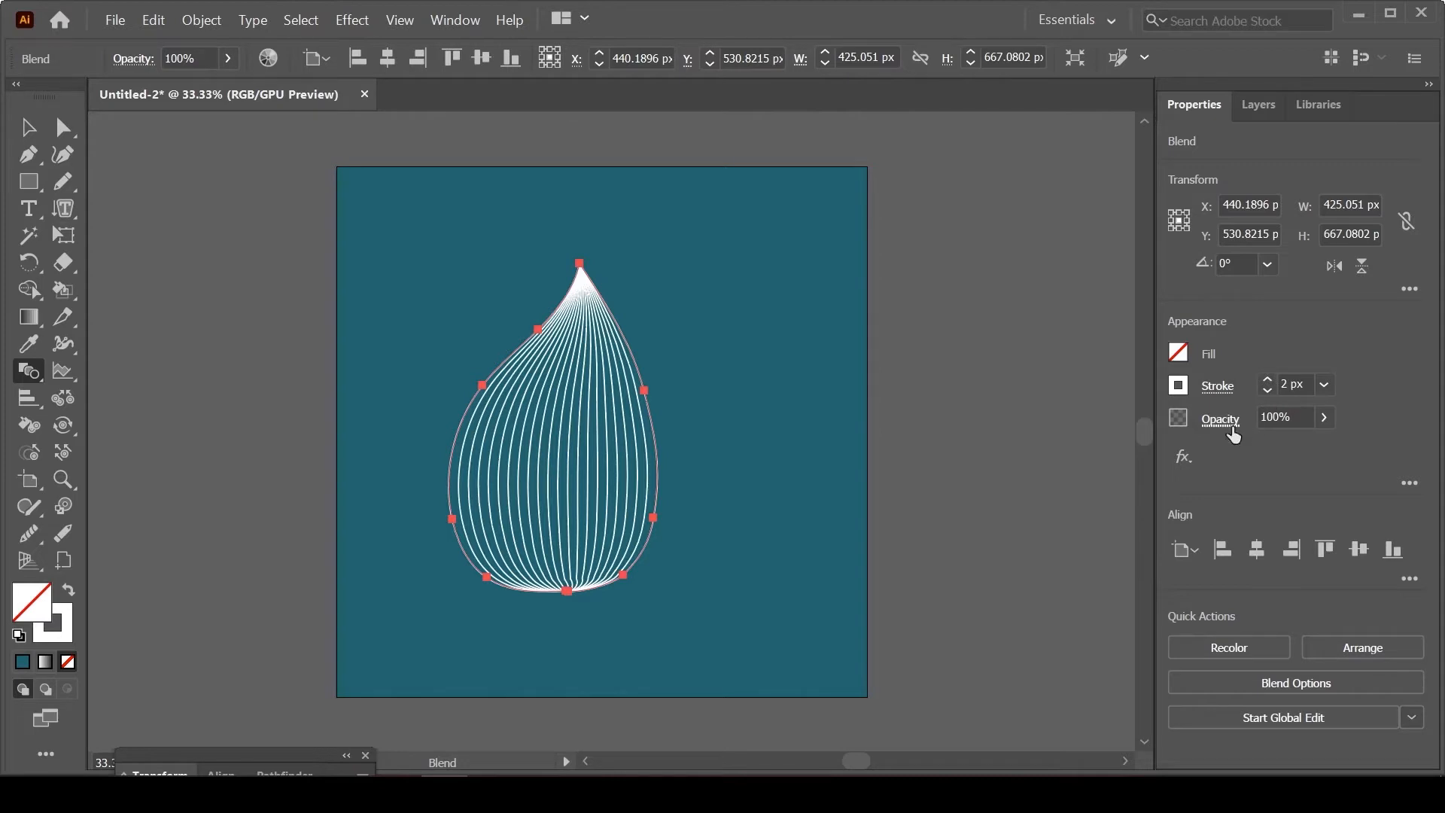
click(1219, 387)
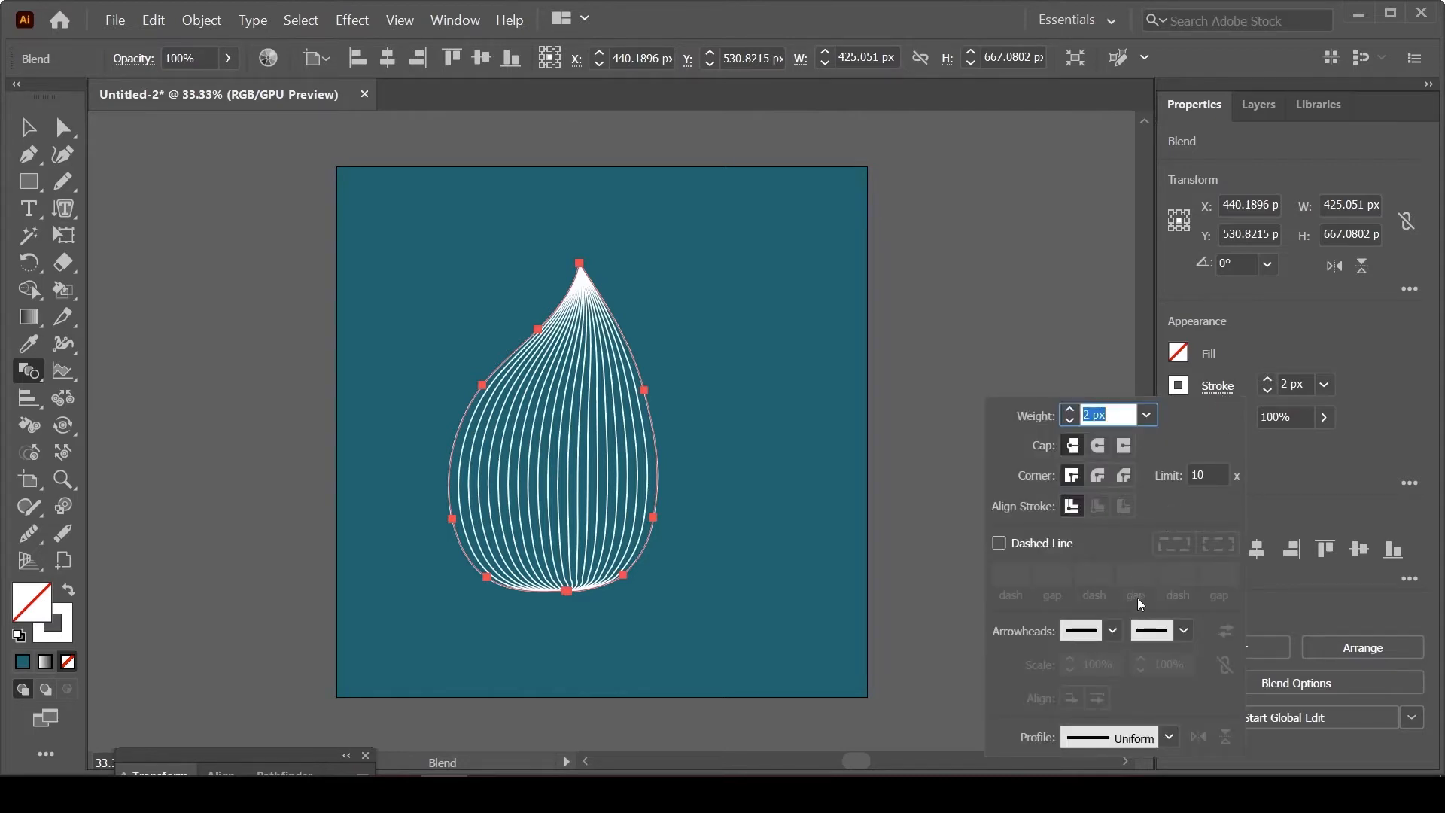
click(1169, 738)
click(1114, 526)
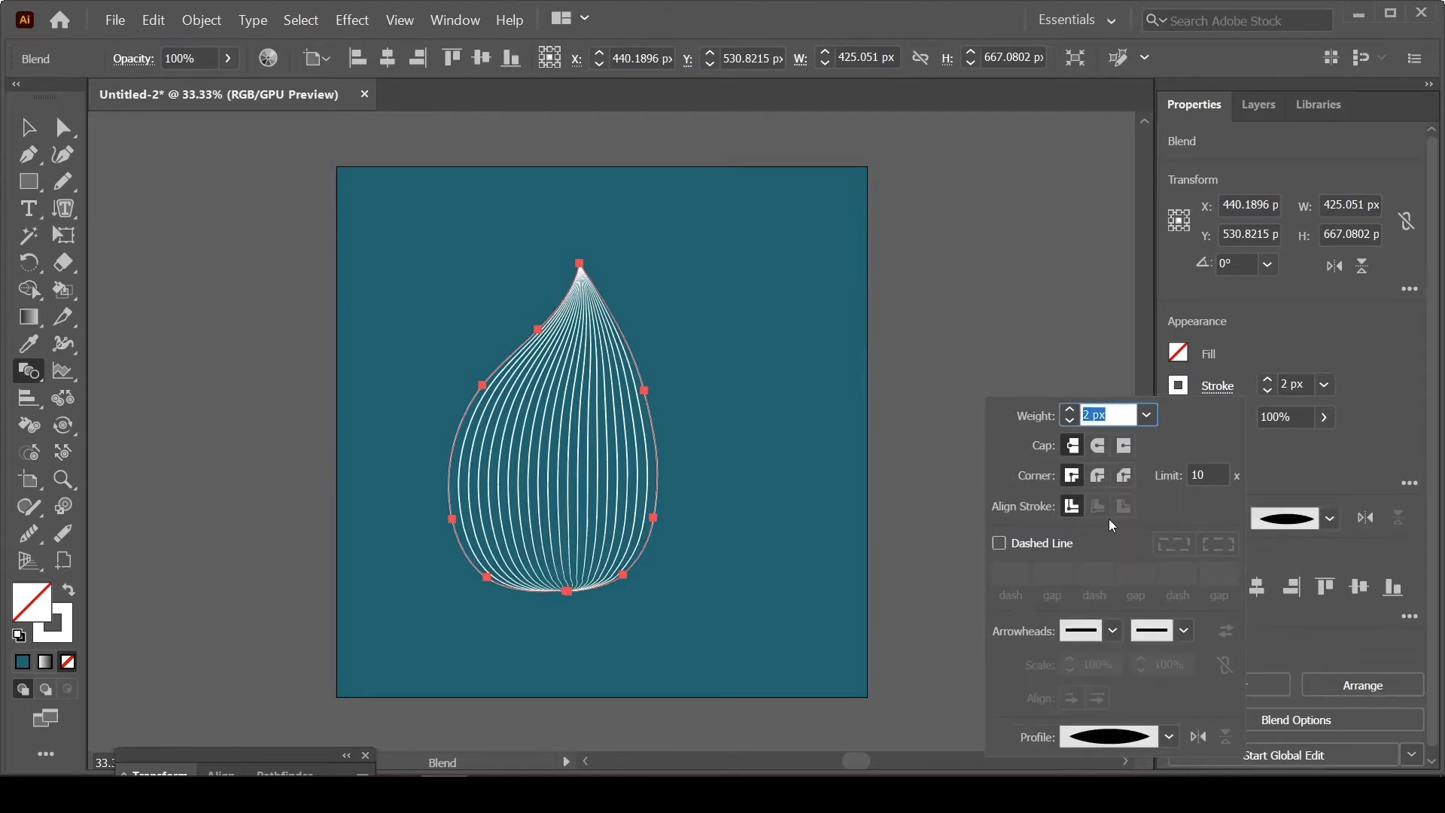
click(1302, 340)
Step: Move the blended teardrop toward the artboard's upper right, to about X 653 px, Y 479 px
key(v)
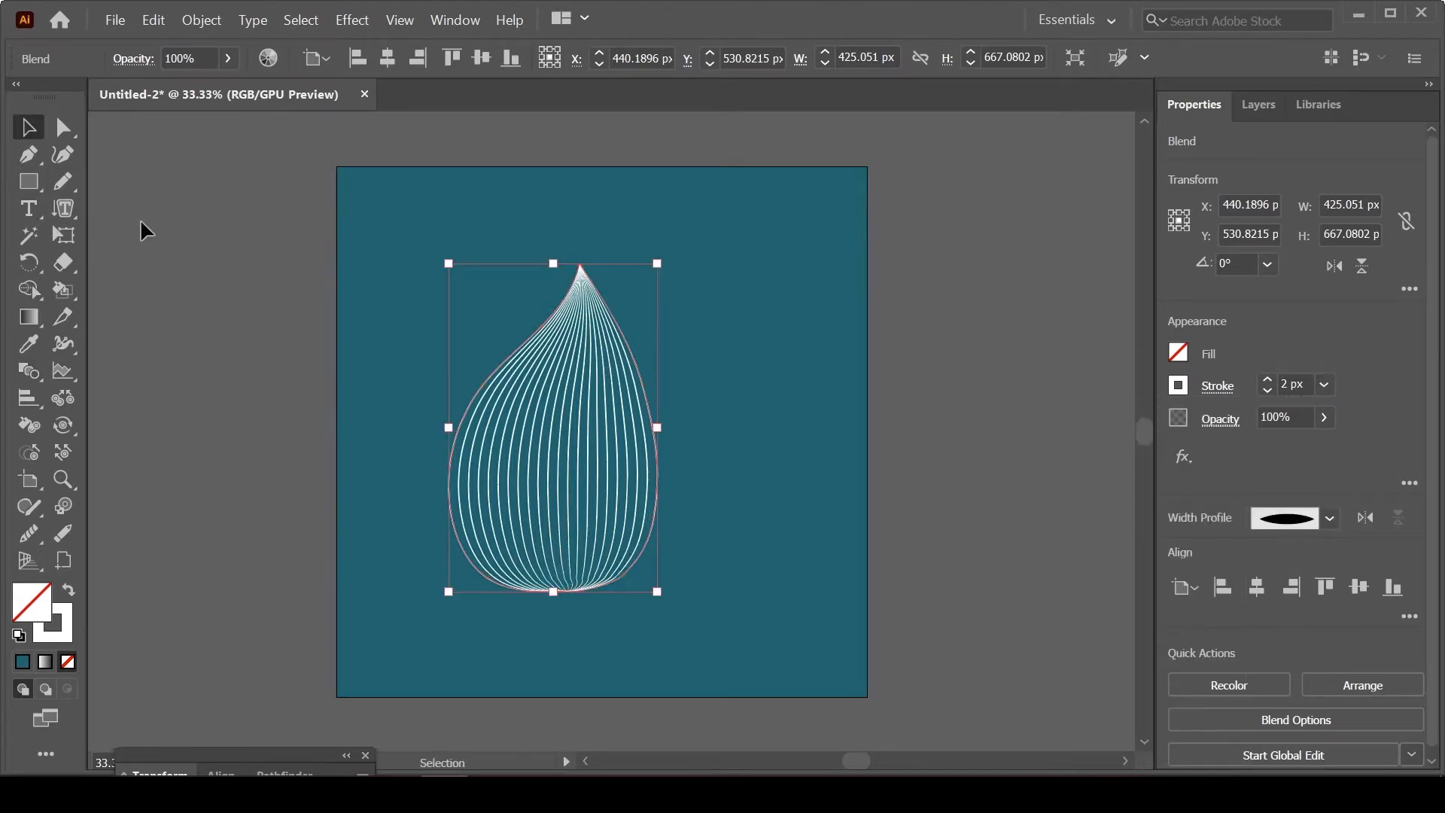
drag(539, 487, 662, 471)
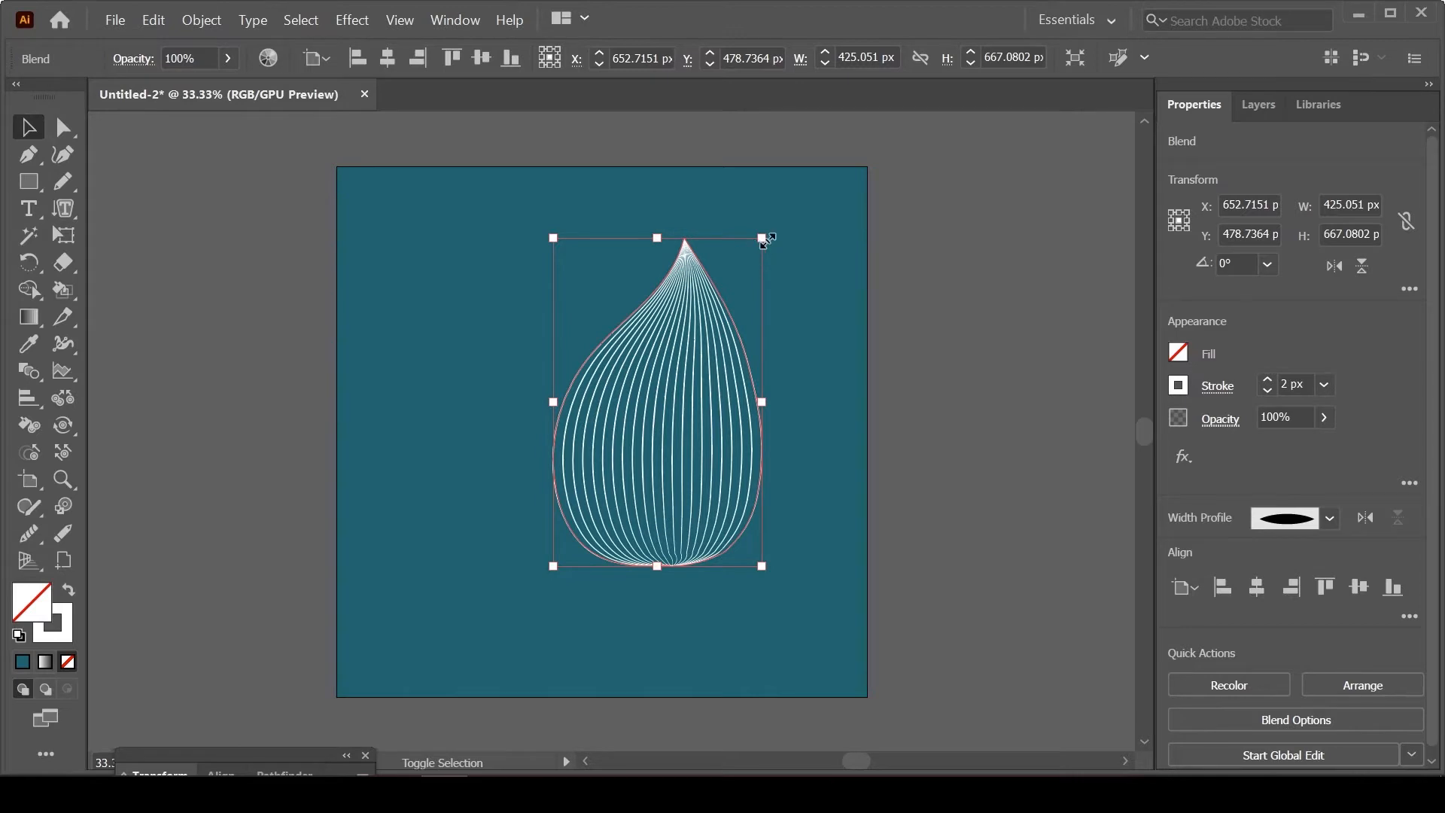
Step: Scale the blended teardrop down to about 320 × 503 px and move it to about X 852 px, Y 330 px
drag(762, 238, 710, 318)
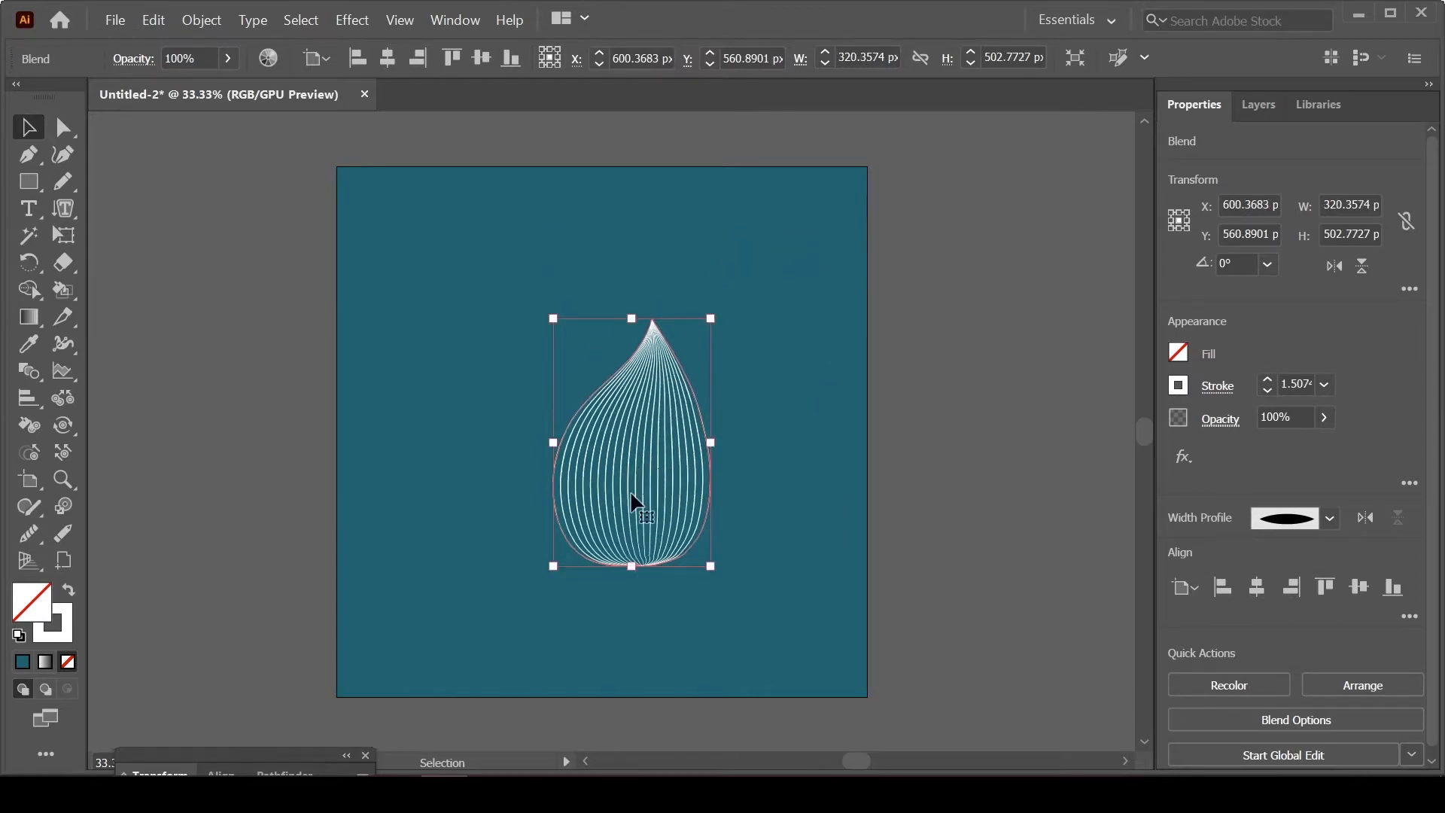
drag(647, 506, 768, 389)
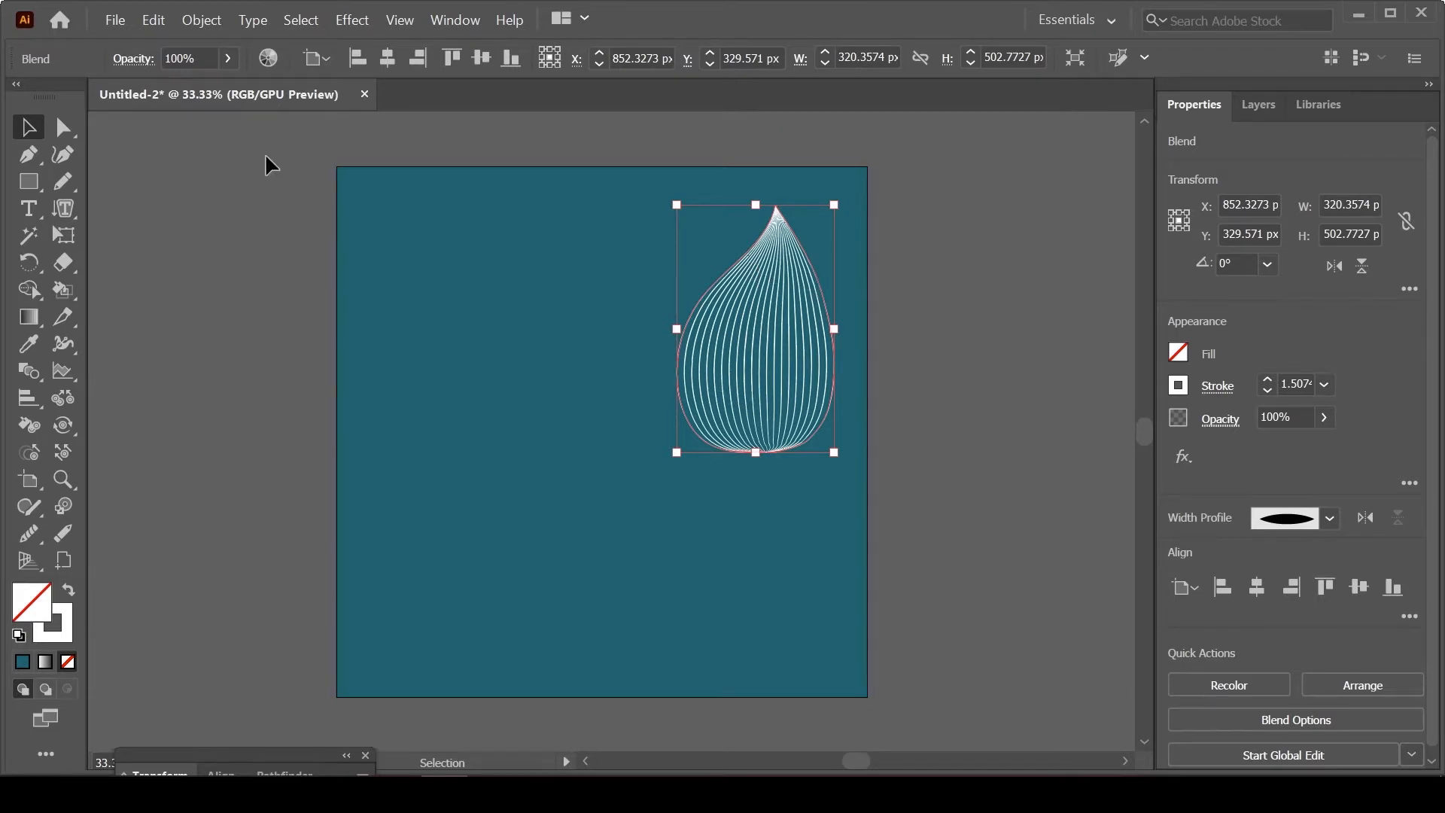
click(153, 20)
mouse_move(199, 22)
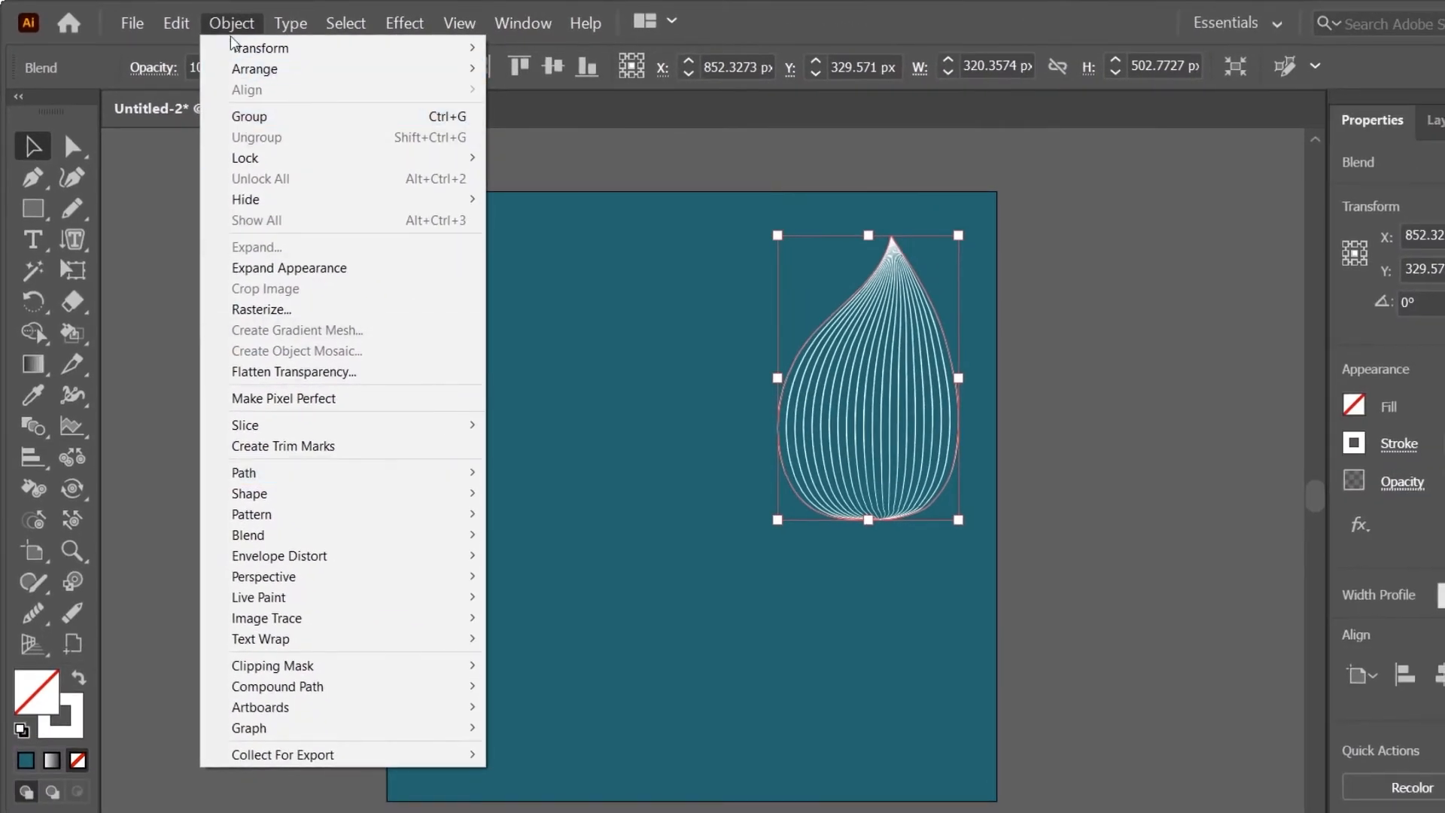
mouse_move(371, 535)
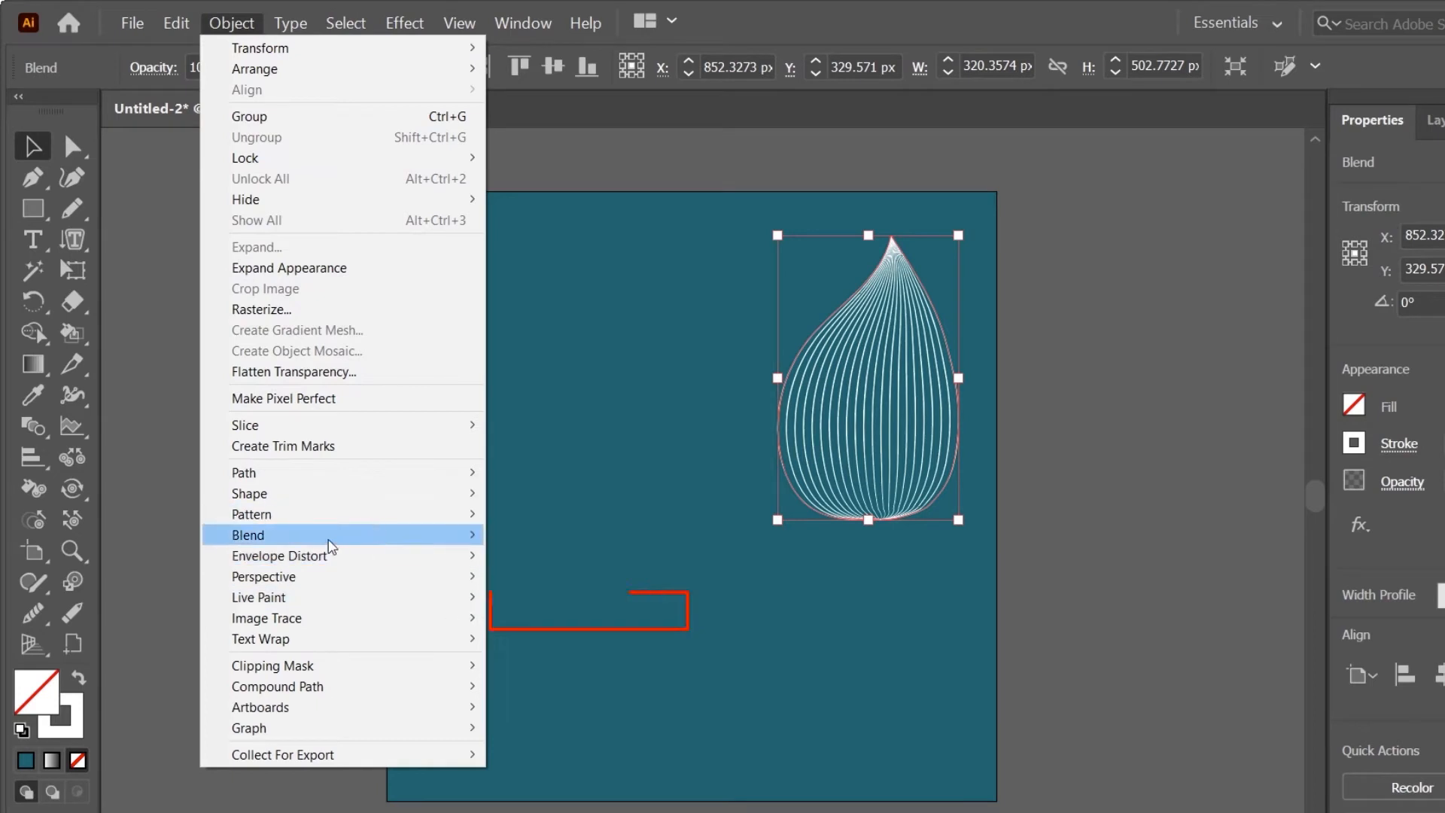
mouse_move(417, 542)
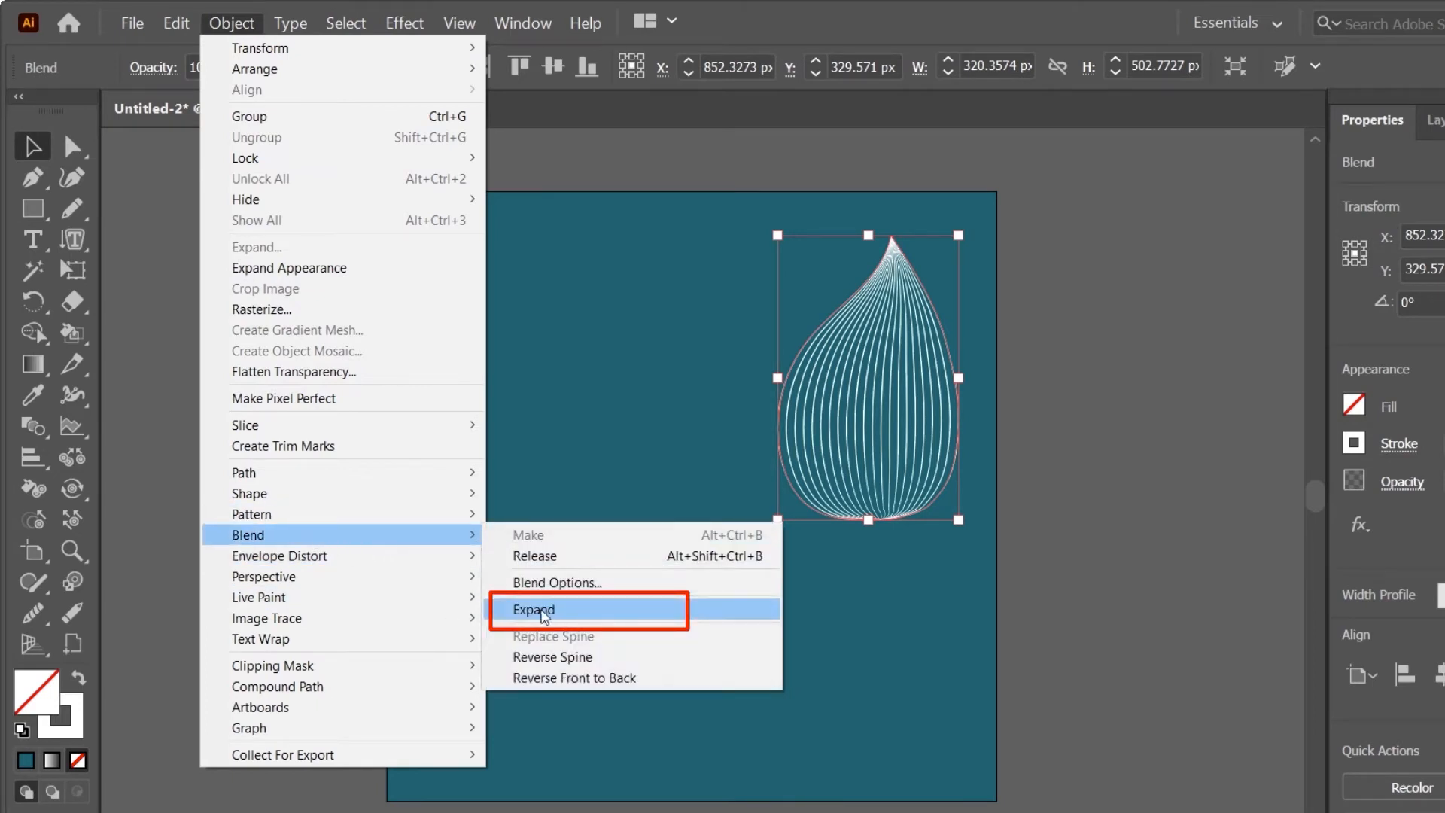
click(543, 615)
click(851, 658)
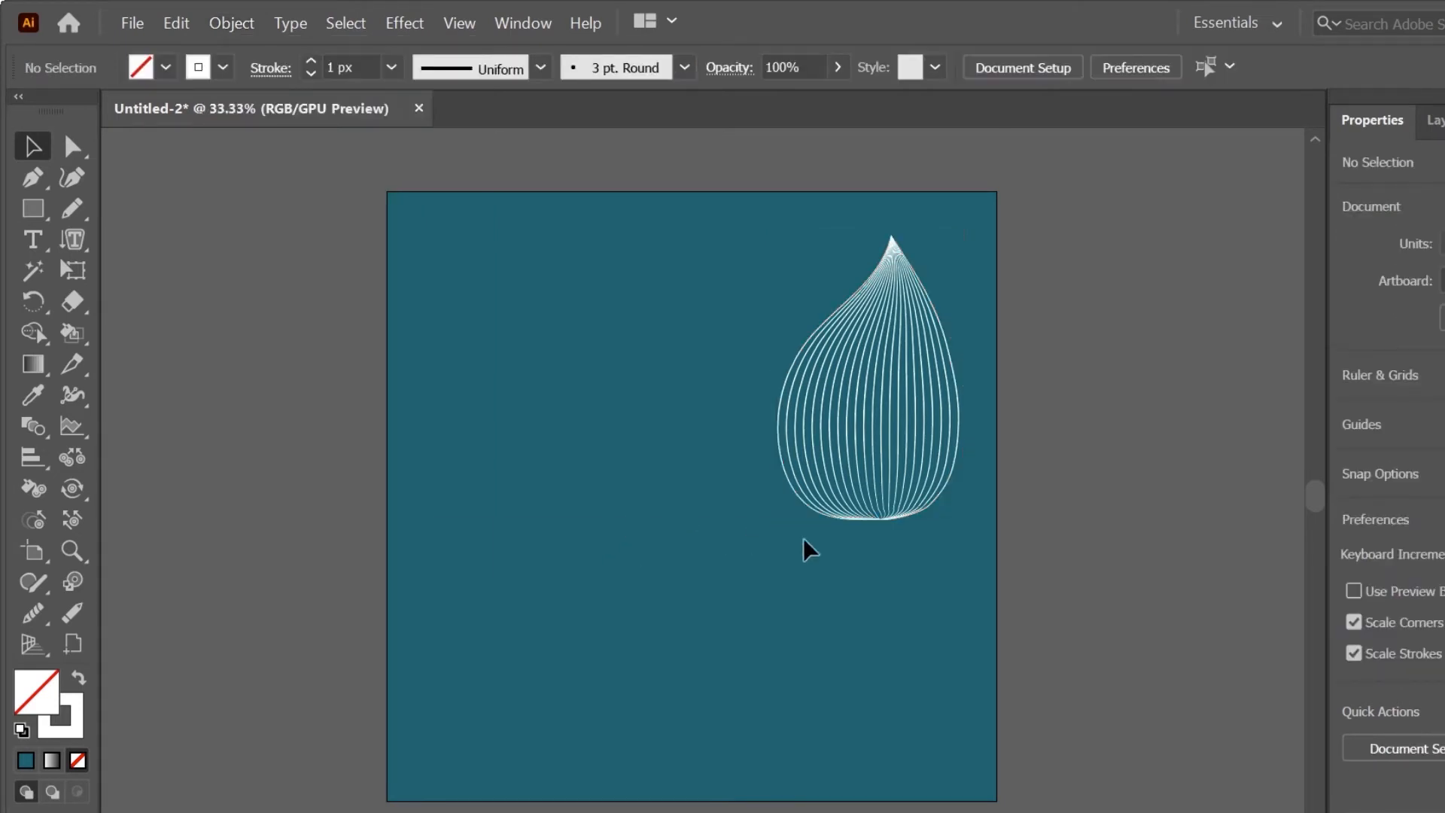
Step: Duplicate the teardrop twice, placing one copy at about X 1120, Y 728 px and the other at X 235, Y 615 px
alt+drag(868, 490, 1020, 689)
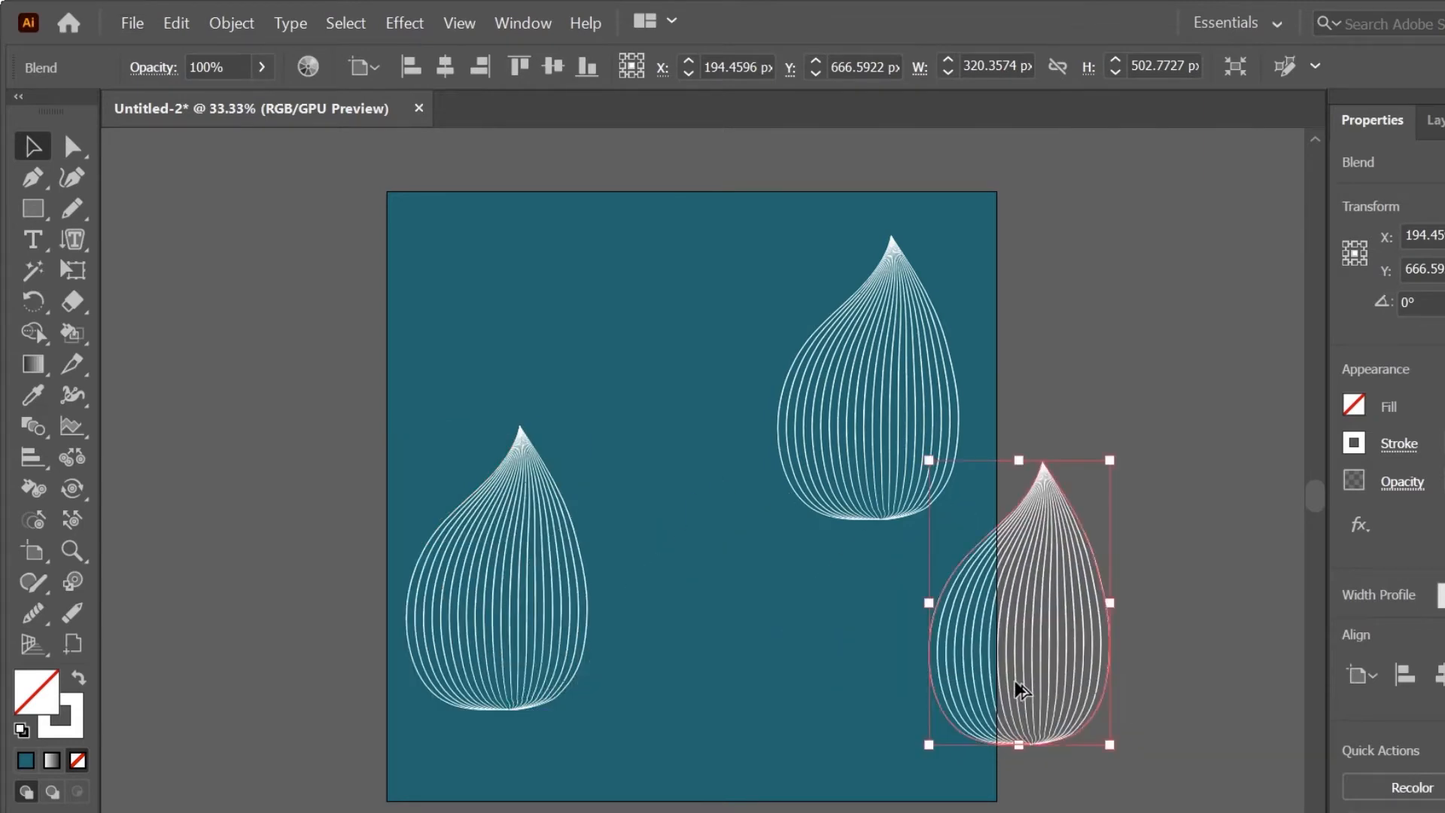
click(544, 664)
drag(538, 636, 557, 608)
Step: Expand the blend of the teardrop copy on the artboard's left side
click(233, 23)
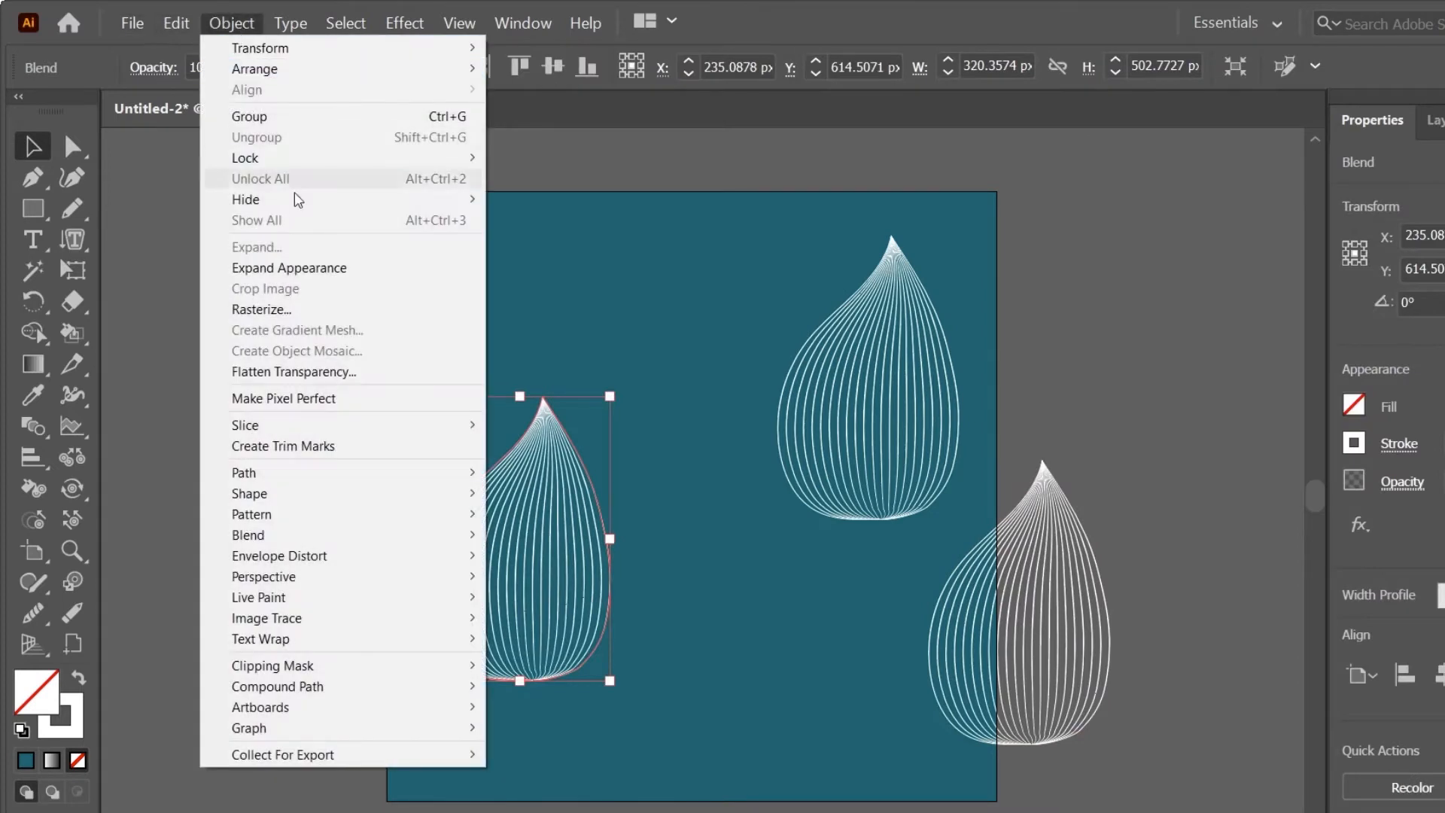
mouse_move(313, 542)
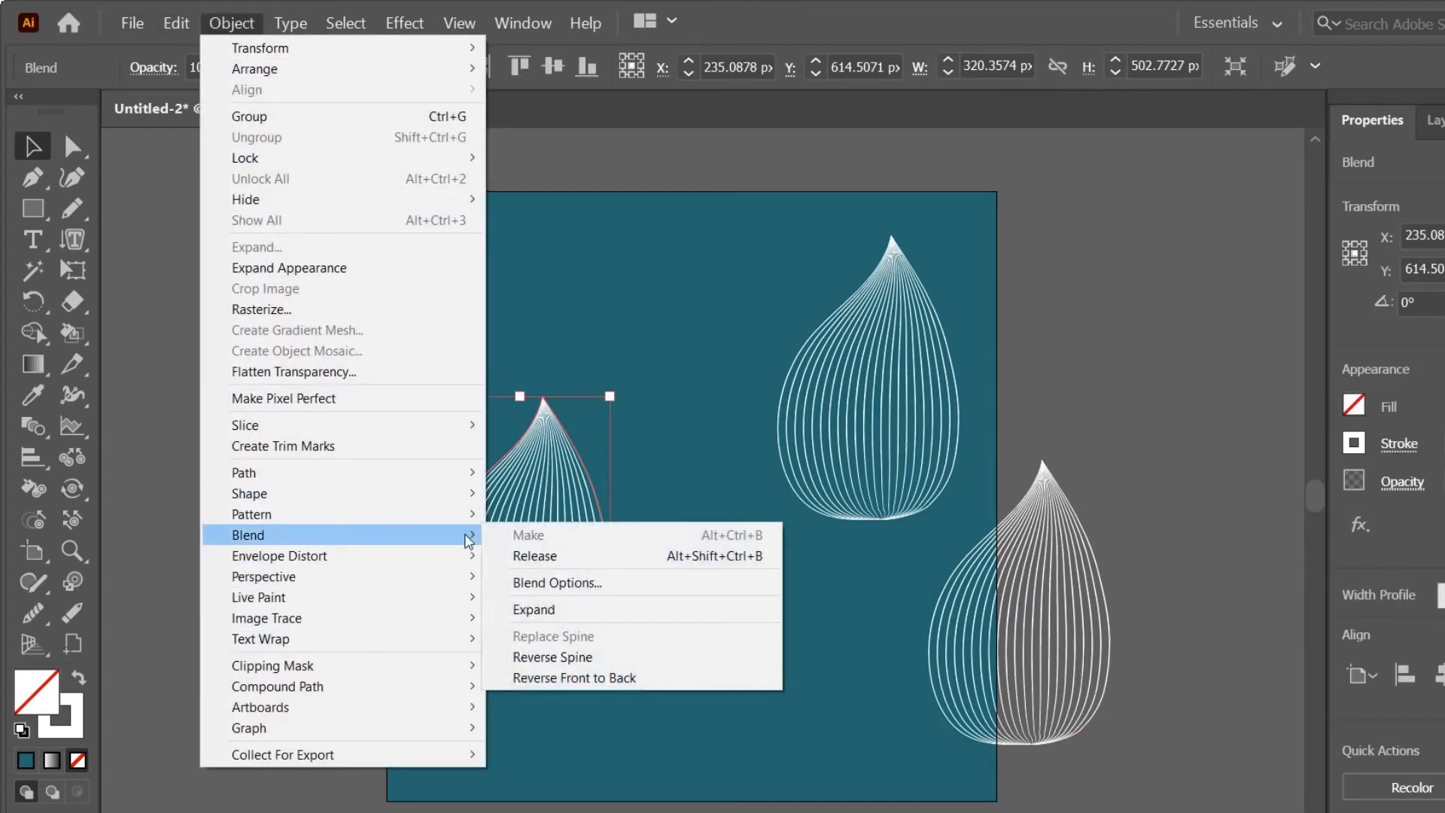
click(589, 613)
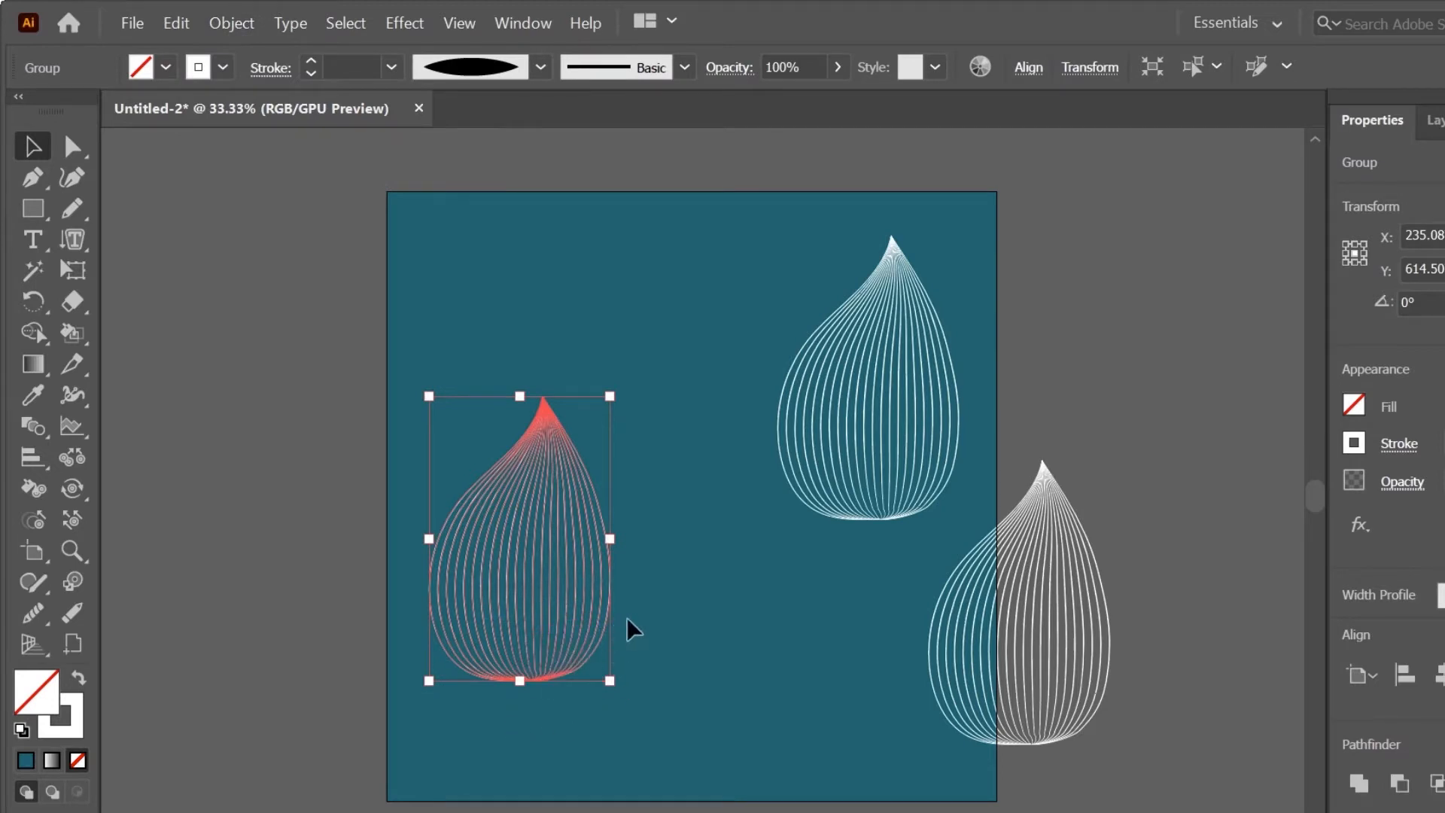
Step: Flip the expanded teardrop horizontally and move it up to about X 278 px, Y 418 px
drag(615, 540, 441, 542)
drag(511, 613, 554, 503)
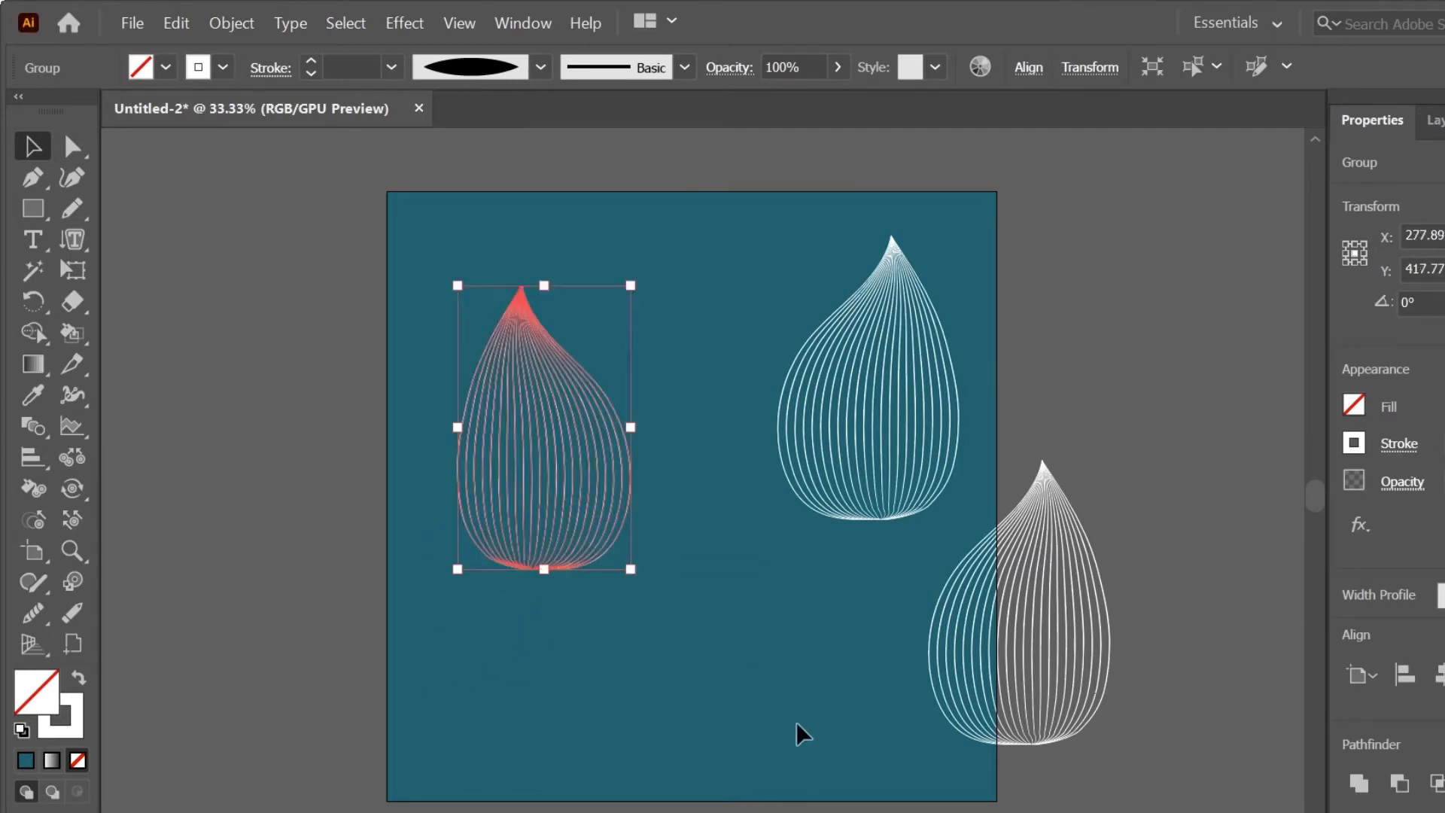
click(1110, 681)
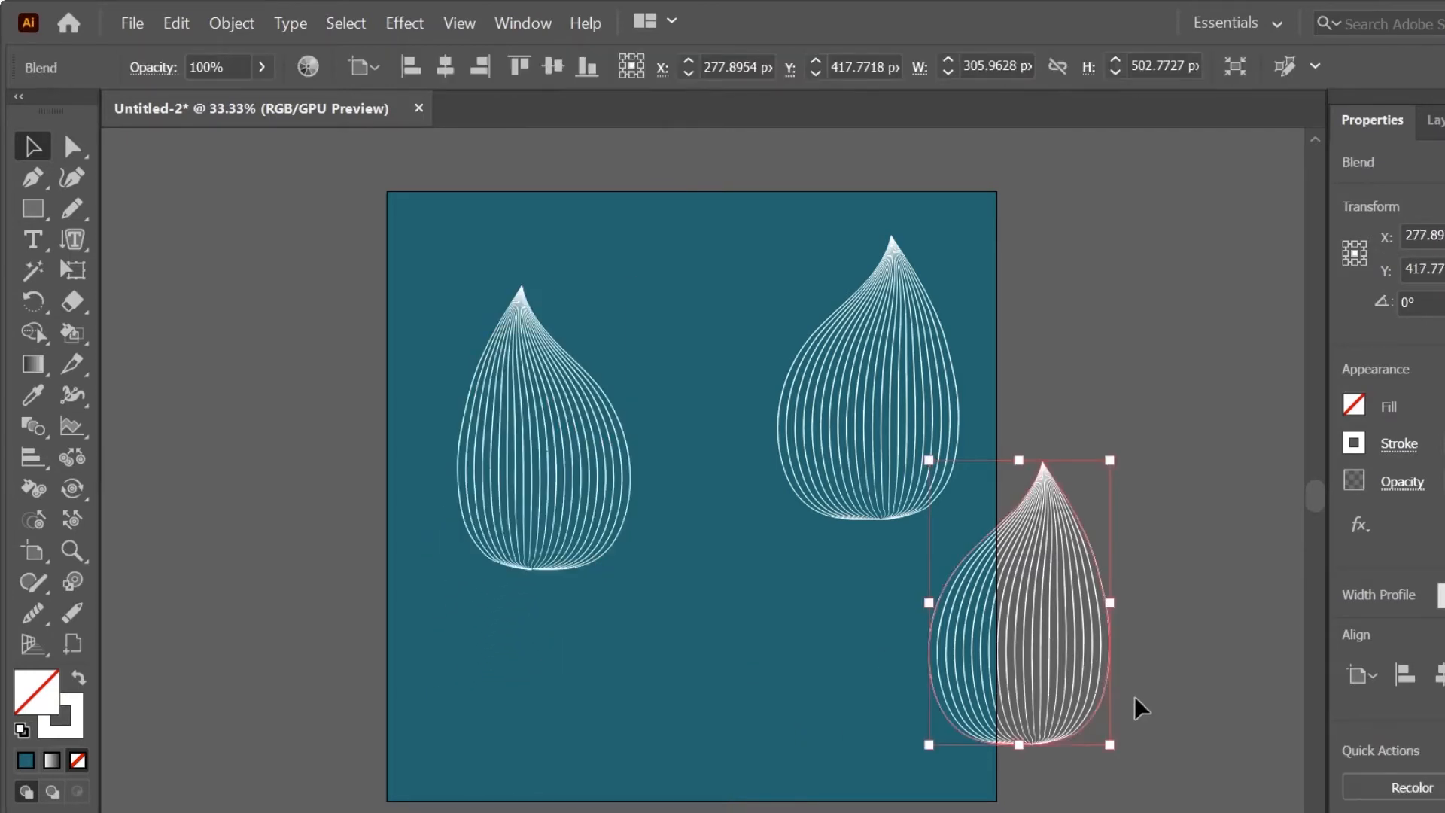
click(817, 735)
Step: Duplicate the lower-right teardrop onto the upper-right pasteboard and move the other to the artboard's lower centre, about X 591, Y 808 px
alt+drag(1046, 734, 1172, 456)
drag(1023, 711, 734, 713)
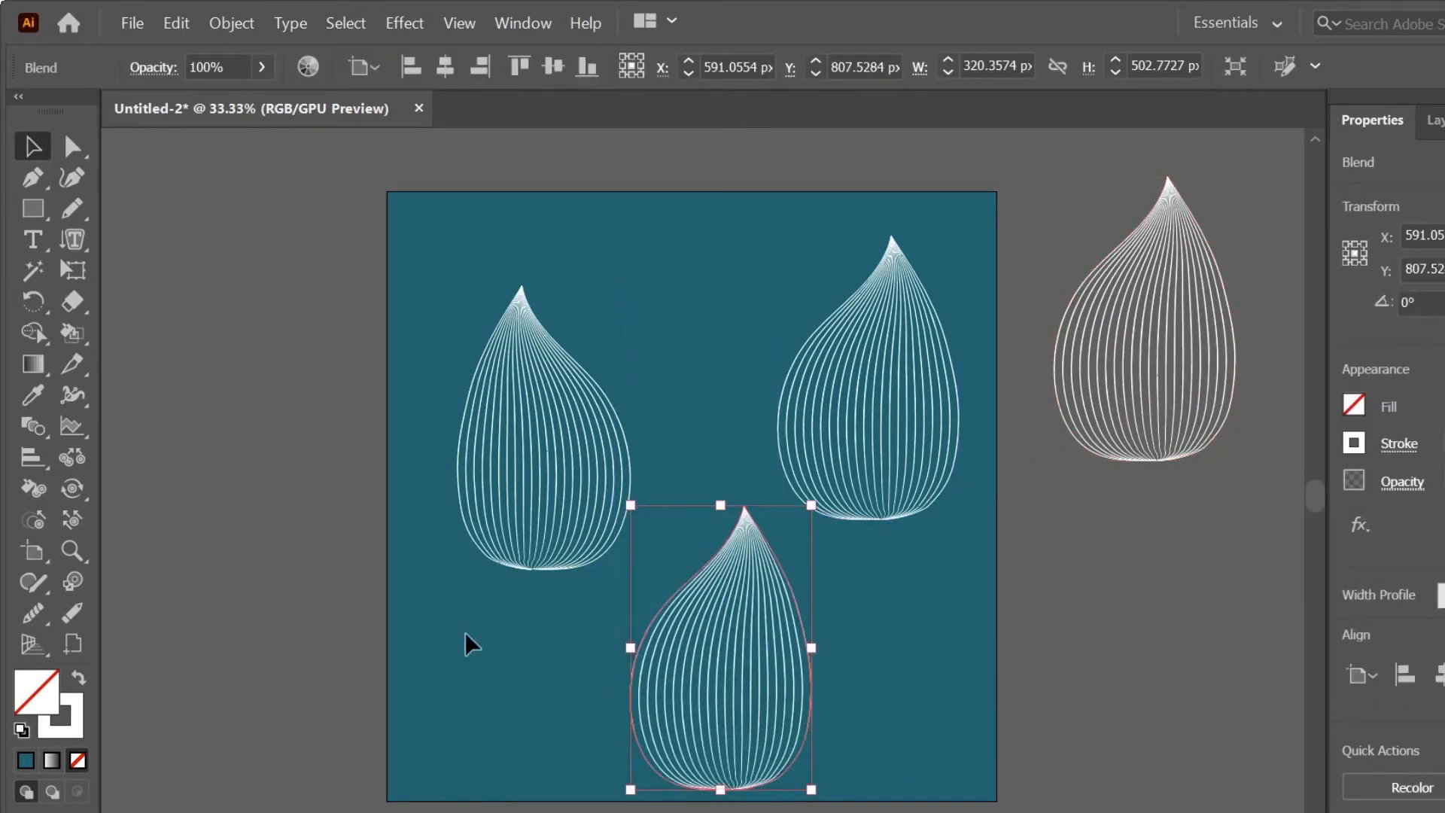
Step: Release the blend of the lower-centre teardrop into its two outline curves
click(232, 25)
mouse_move(371, 535)
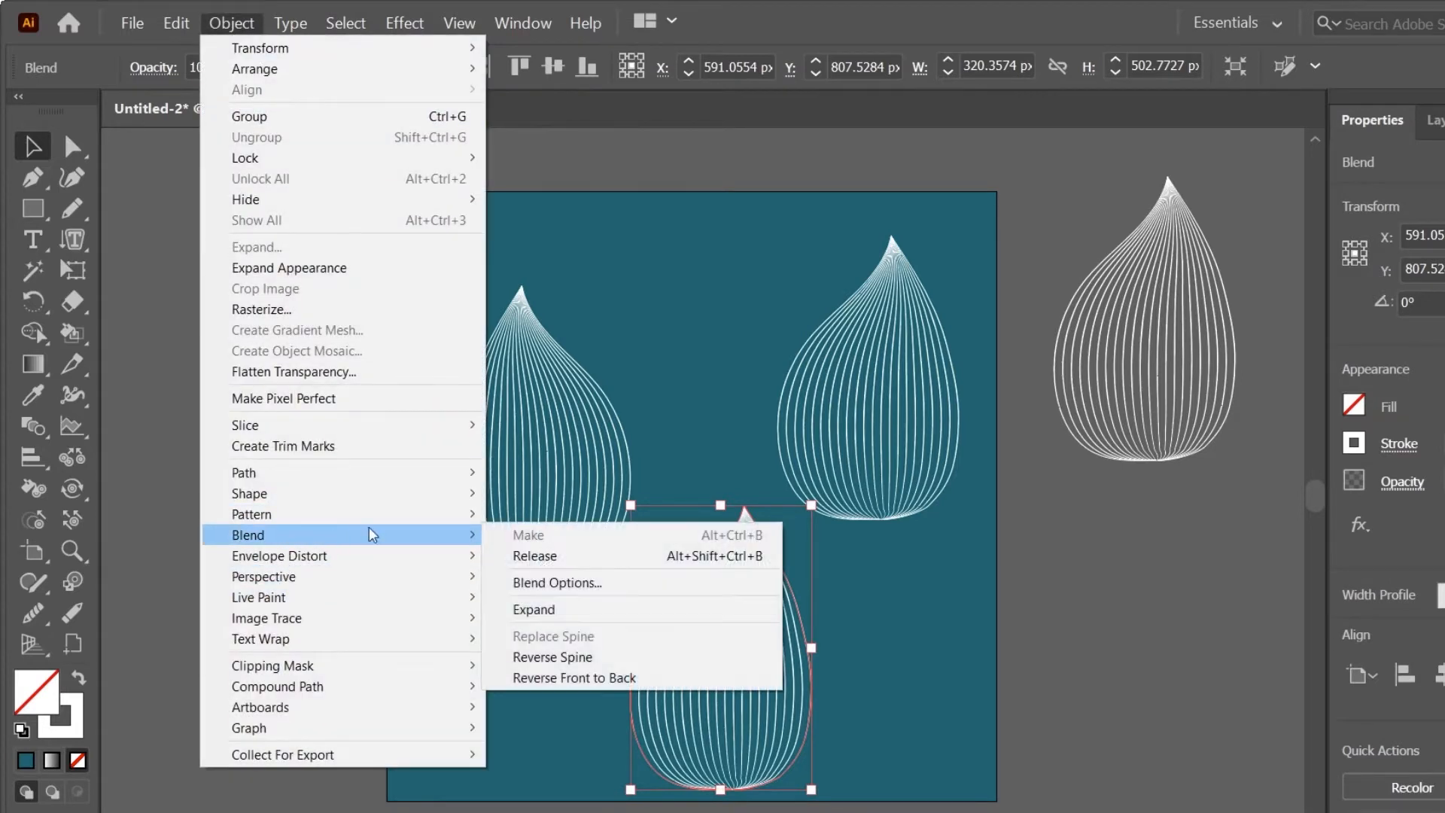
click(534, 556)
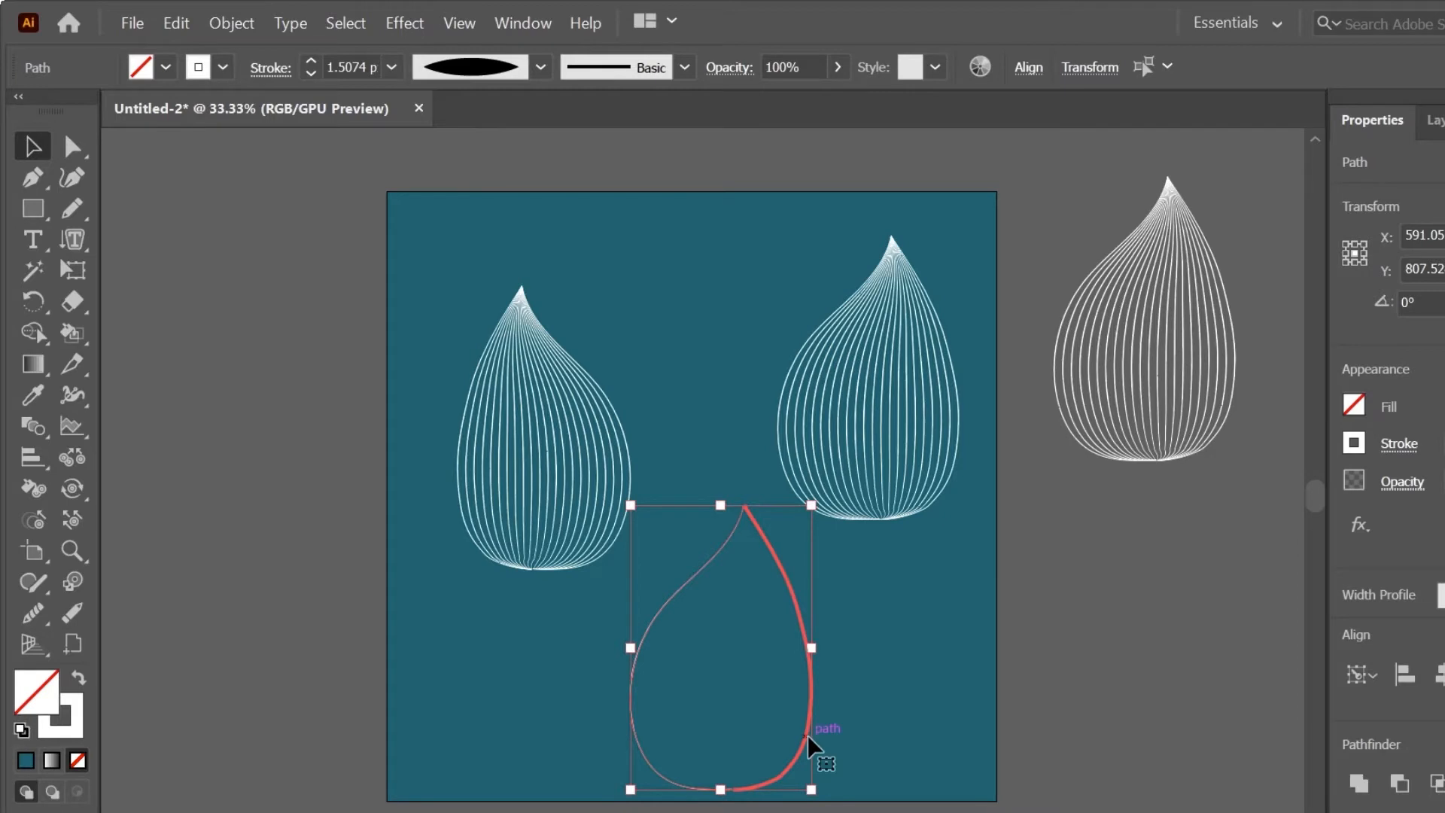
Step: Separate the released curves, moving the S-shaped one to about X 692, Y 929 px and the other to about X 6, Y 333 px
drag(809, 745, 598, 790)
double_click(817, 768)
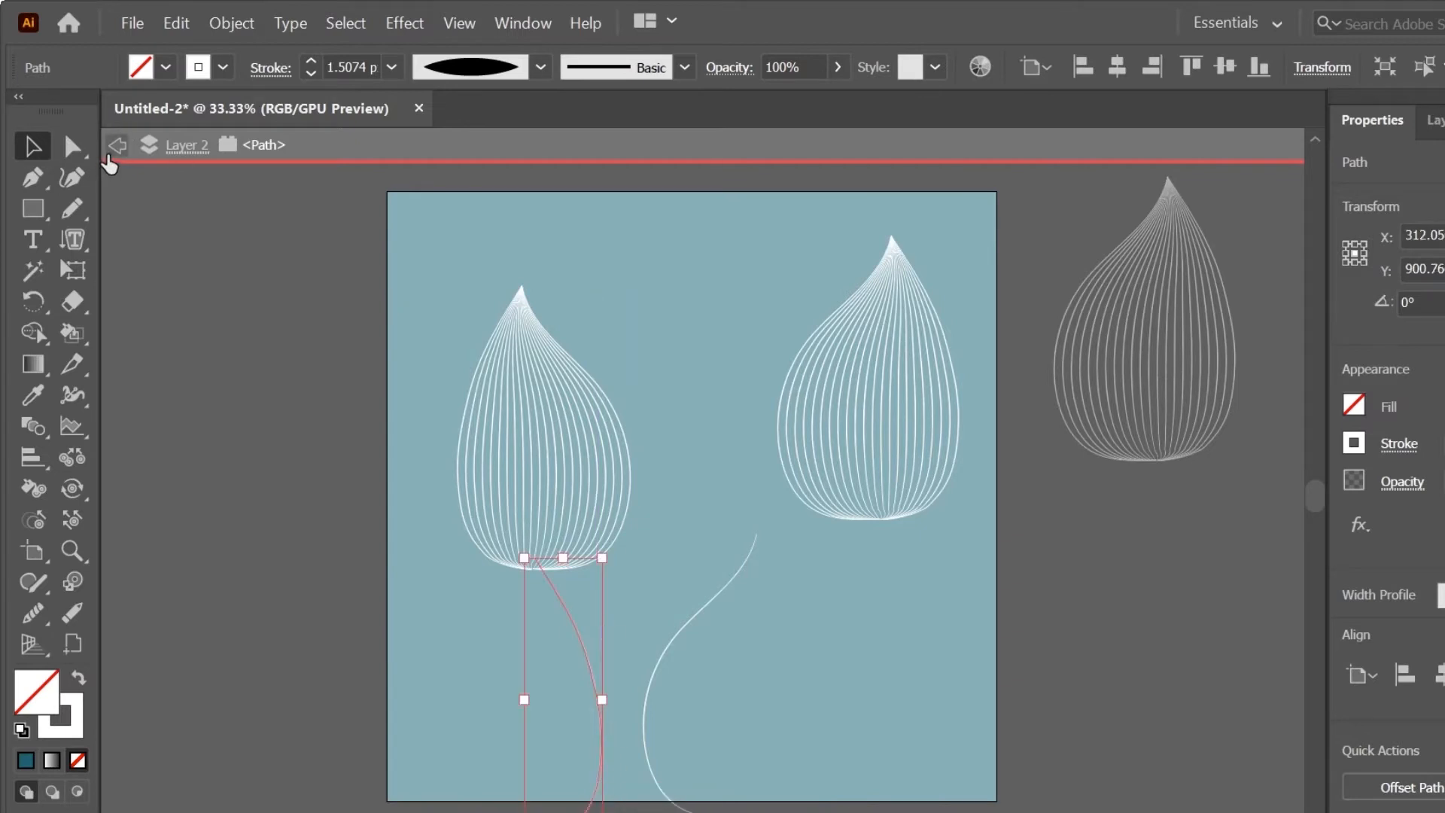
click(115, 148)
drag(594, 737, 638, 518)
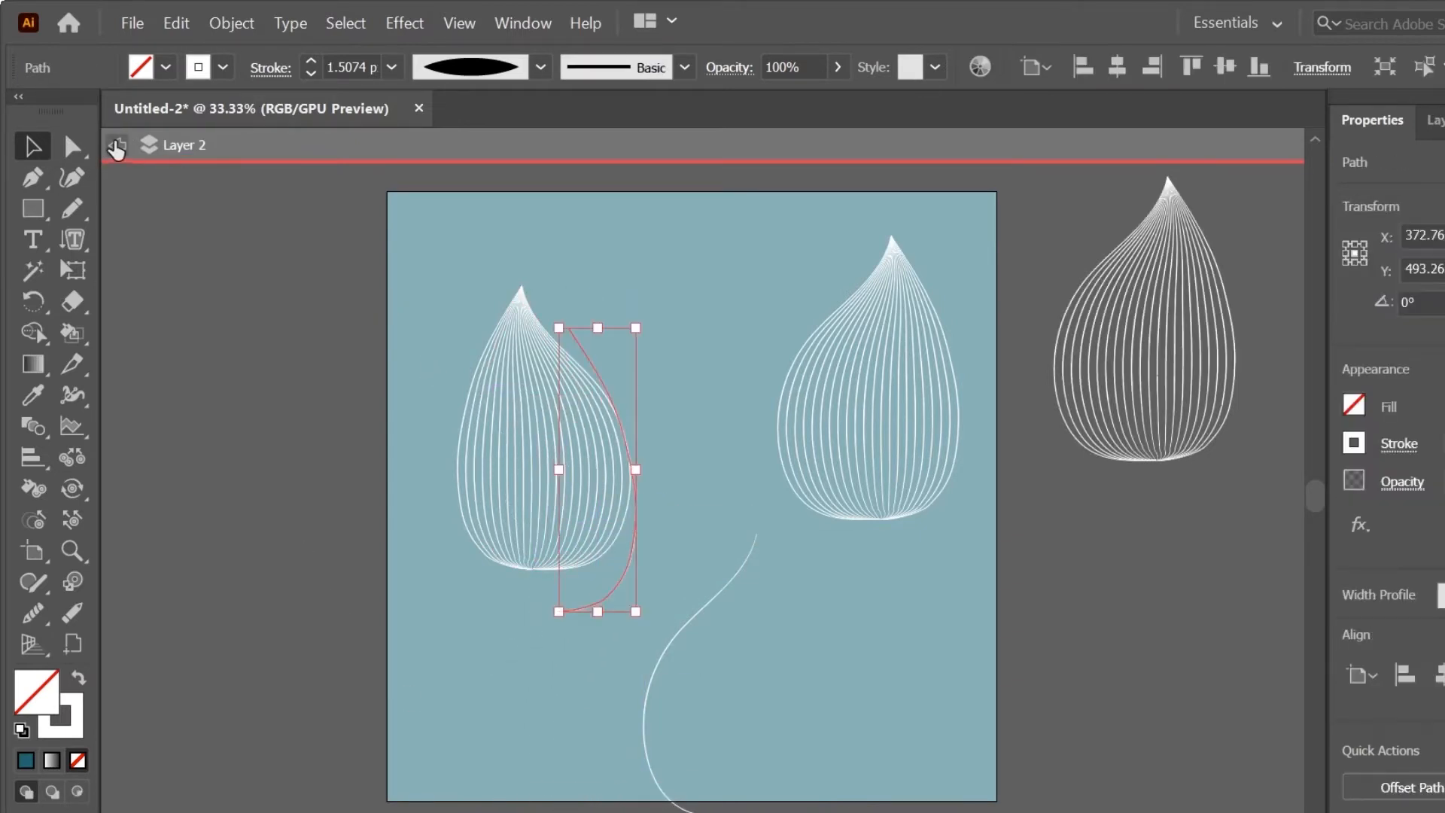
click(116, 145)
drag(655, 700, 732, 739)
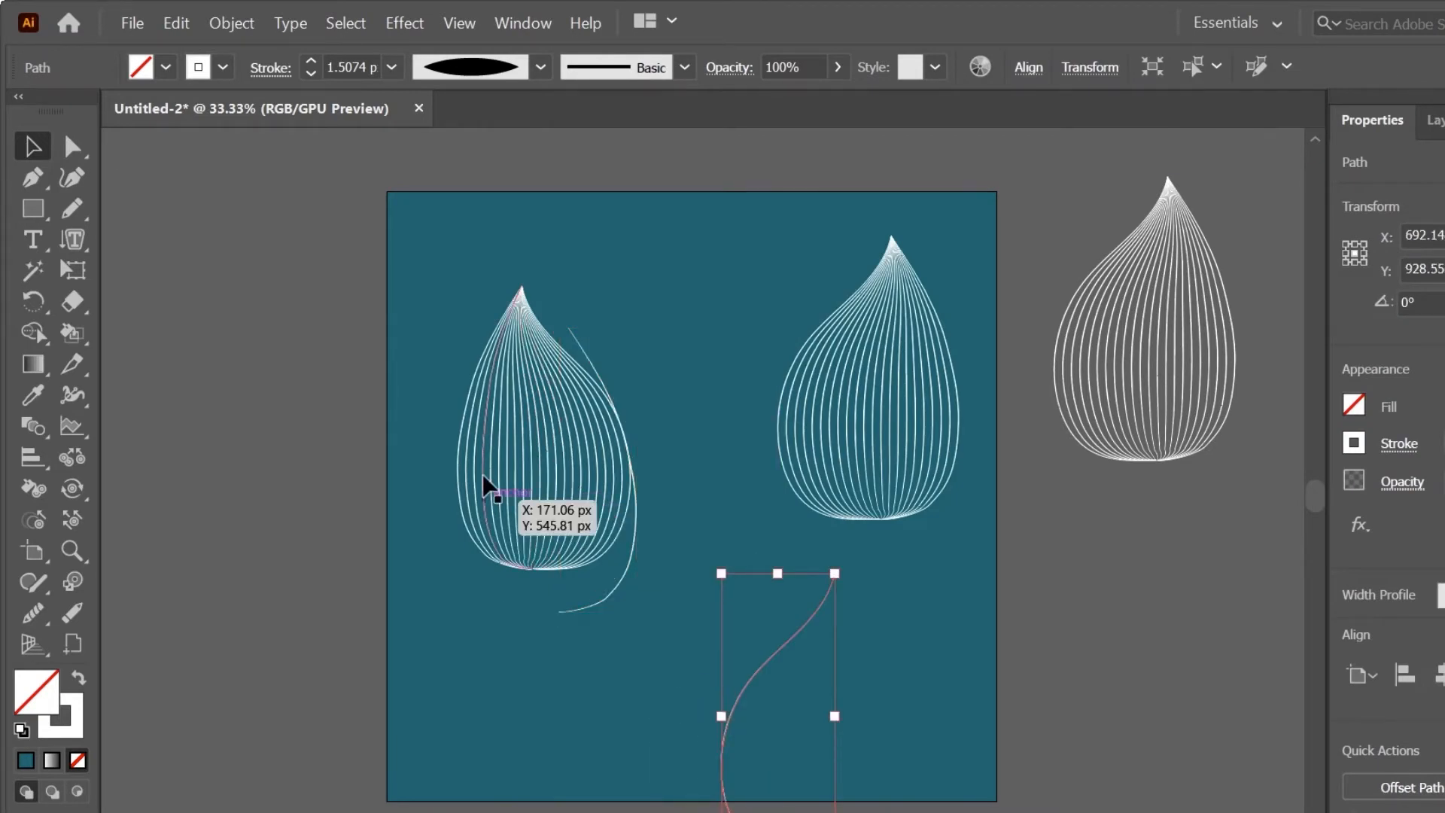
drag(615, 597, 419, 515)
Step: Move the expanded teardrop over the upper-right one, rotating it about 8° counter-clockwise so their bases overlap
click(606, 471)
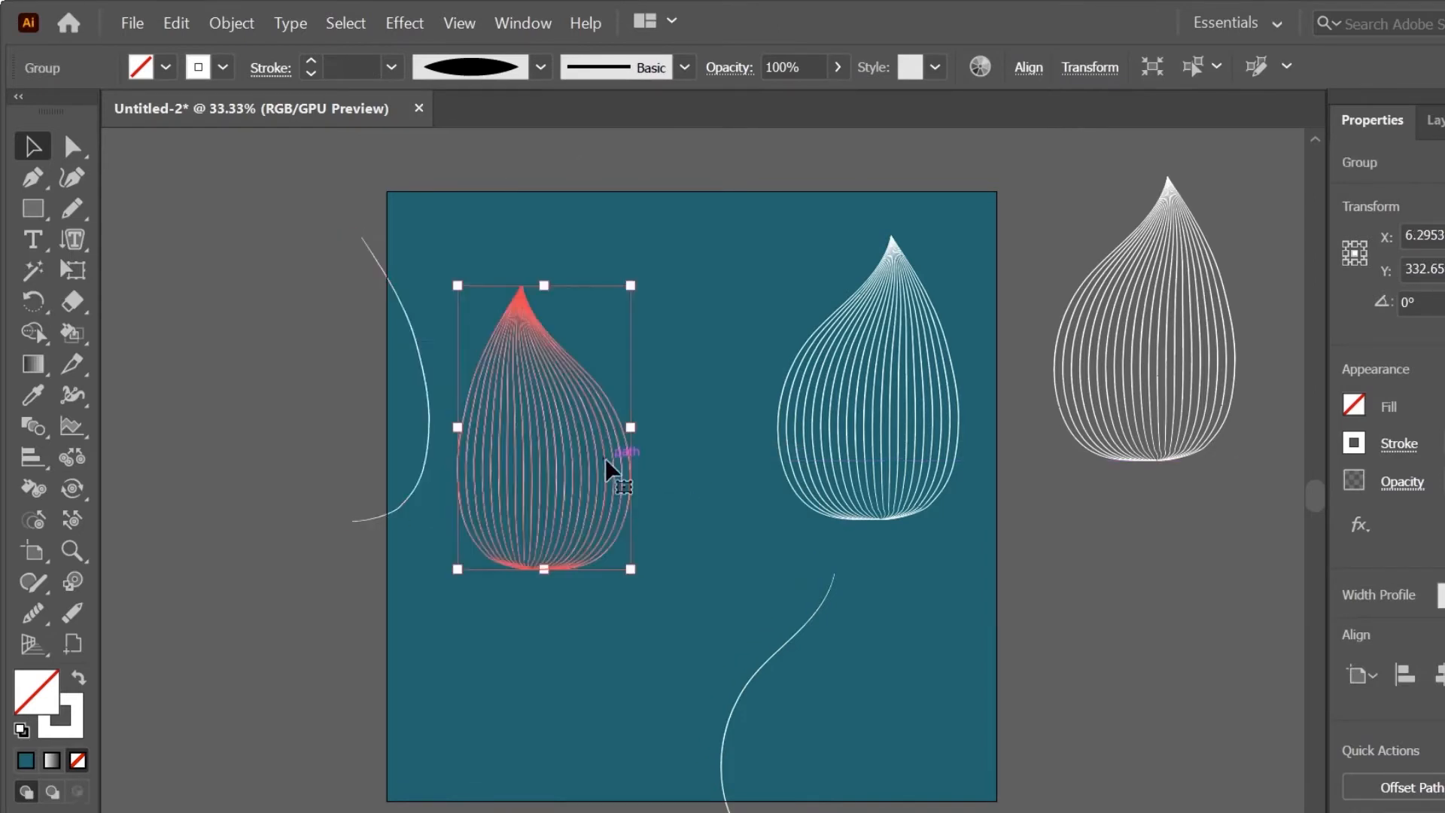
drag(538, 515, 824, 456)
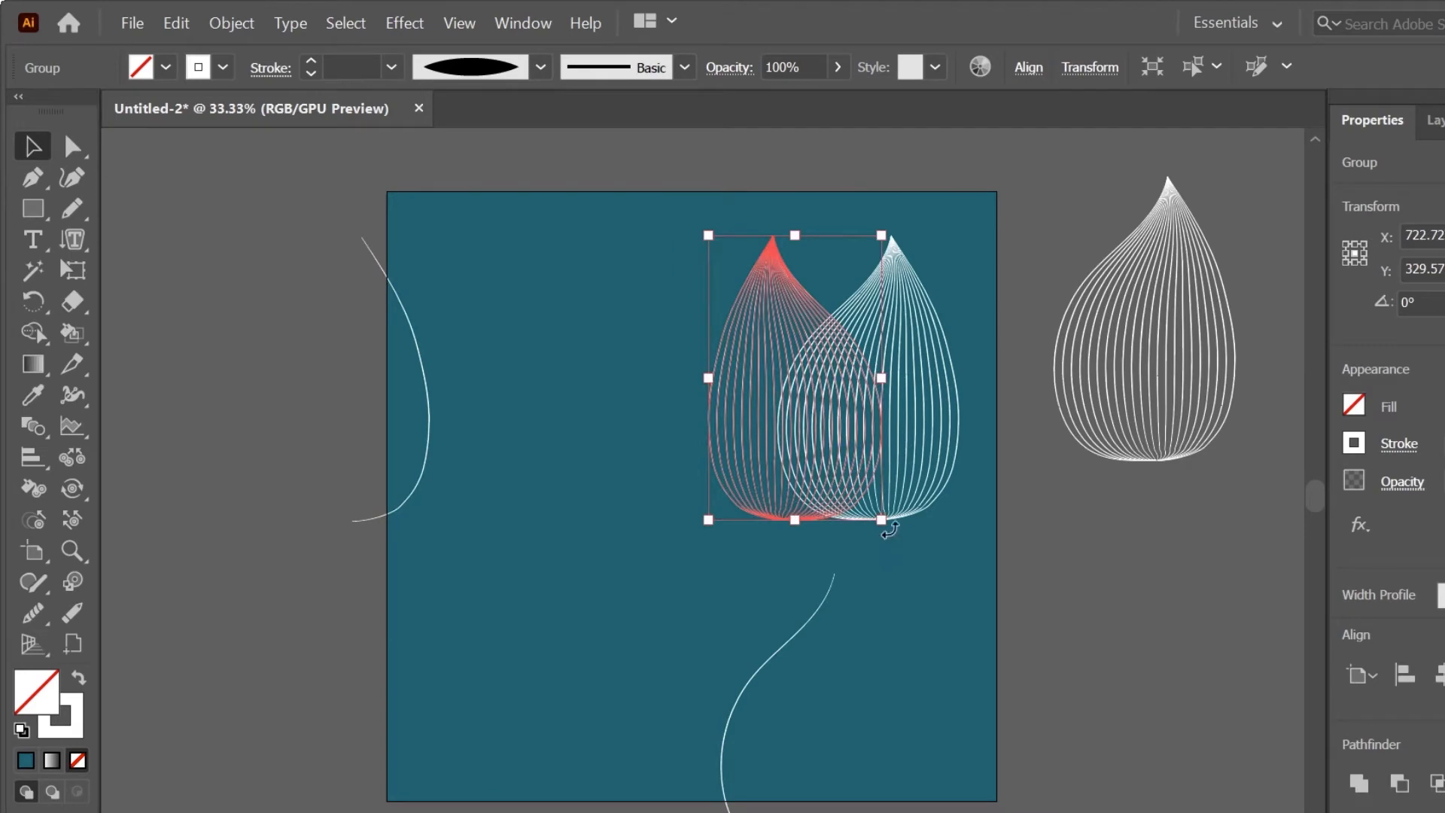
drag(889, 530, 906, 517)
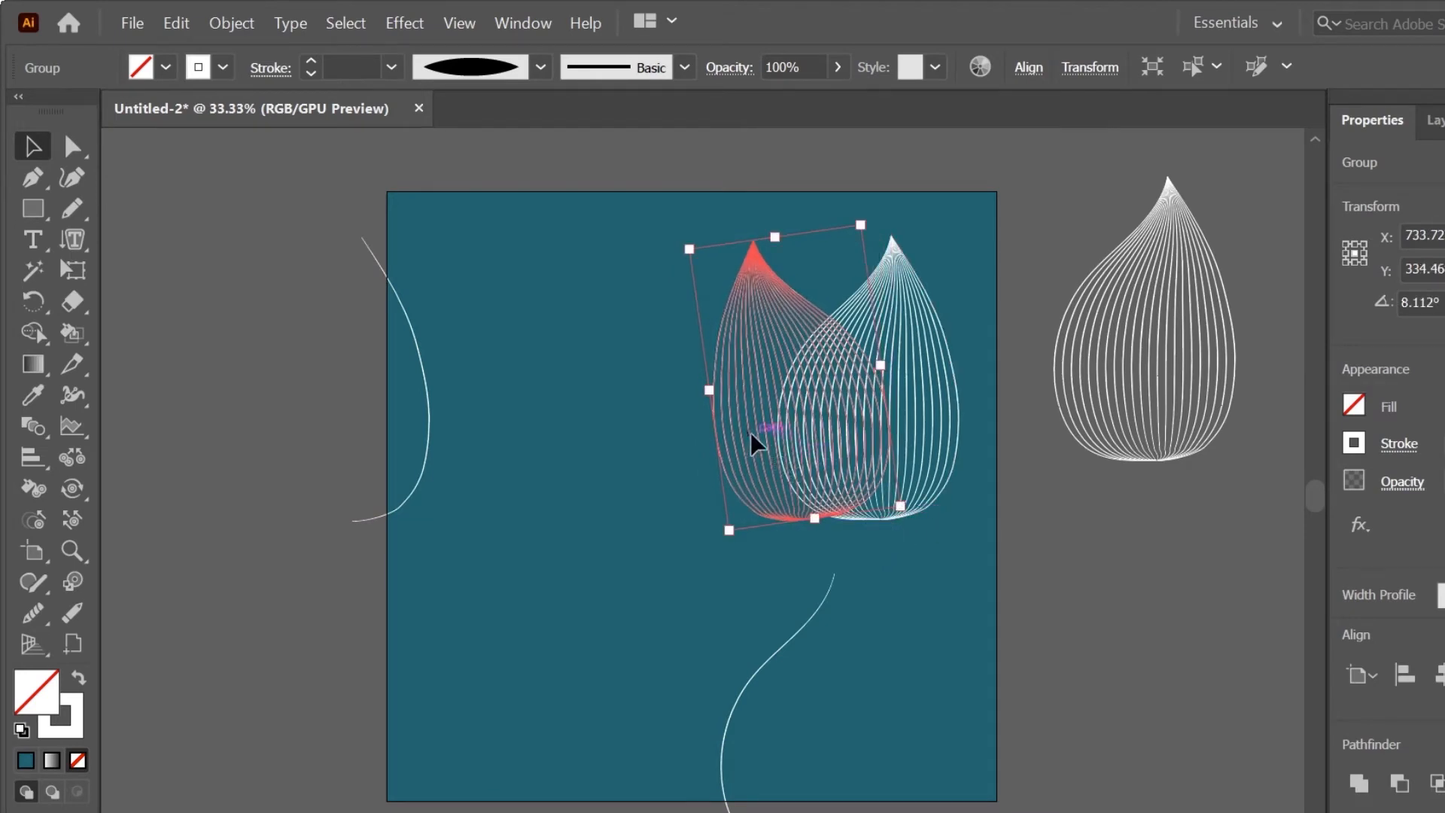
drag(755, 444, 794, 421)
Step: Adjust the cutting curve over the expanded teardrop, then move both together to about X 407 px, Y 388 px
click(762, 514)
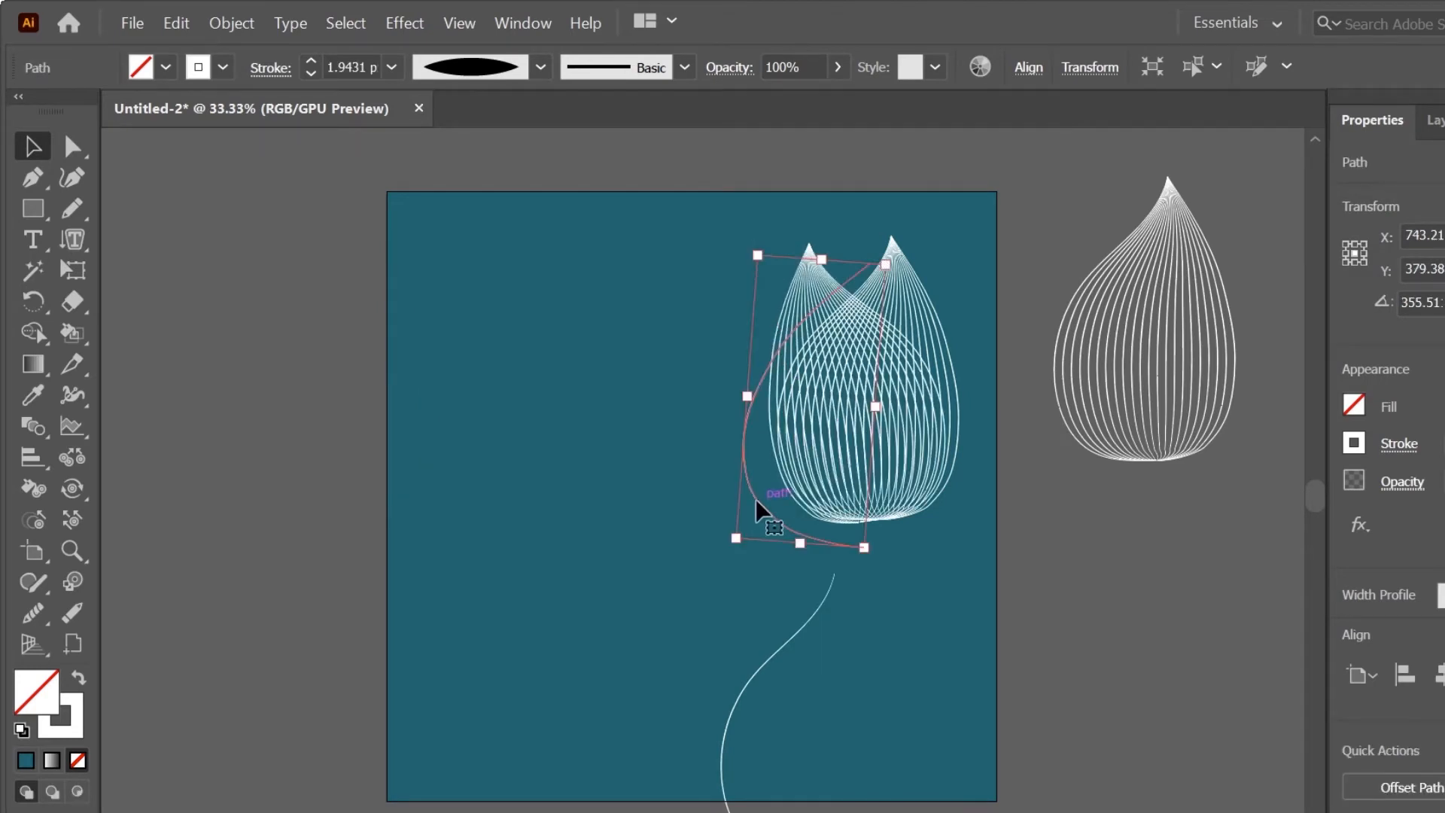
drag(760, 502, 762, 508)
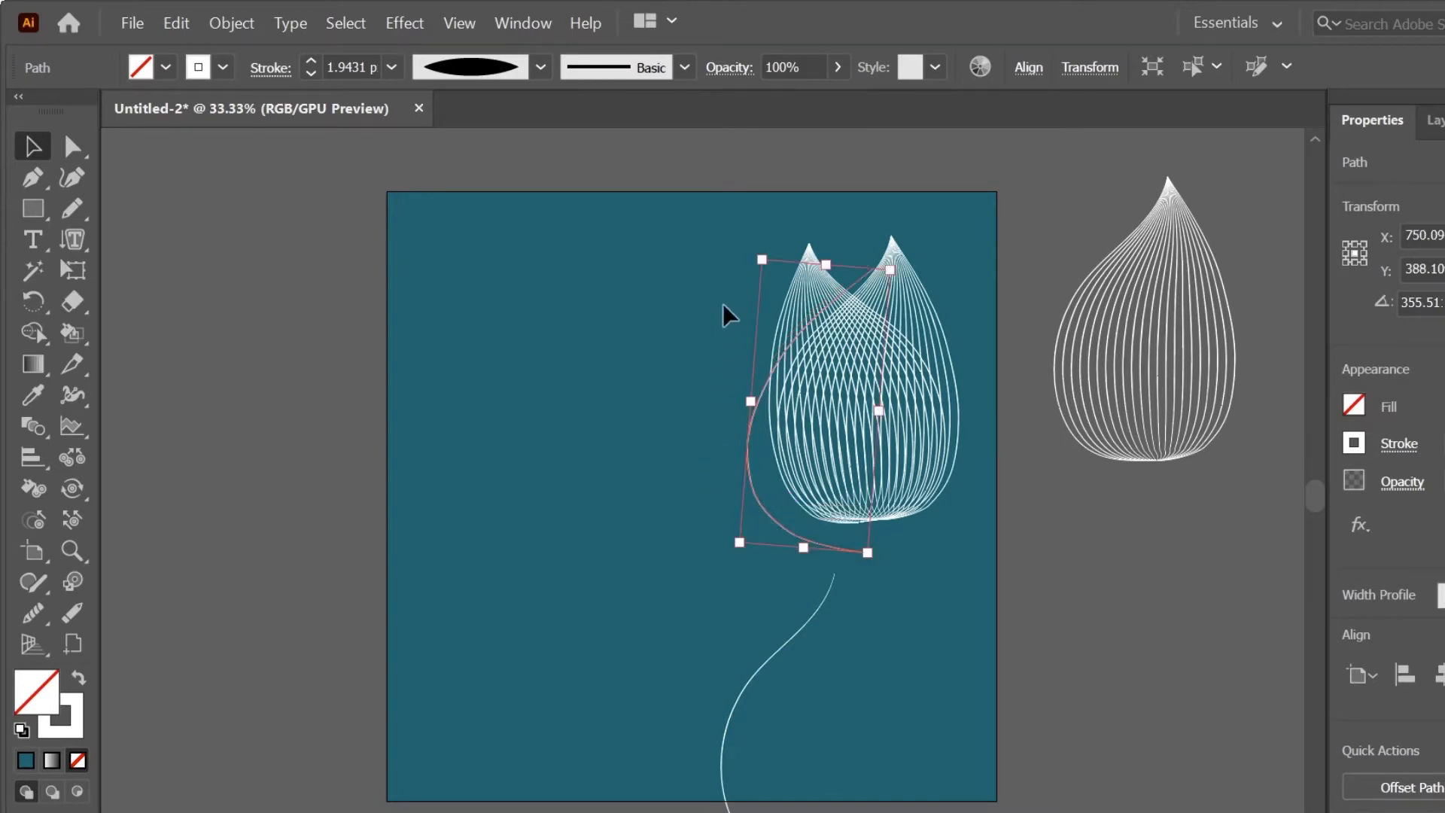
shift+click(813, 329)
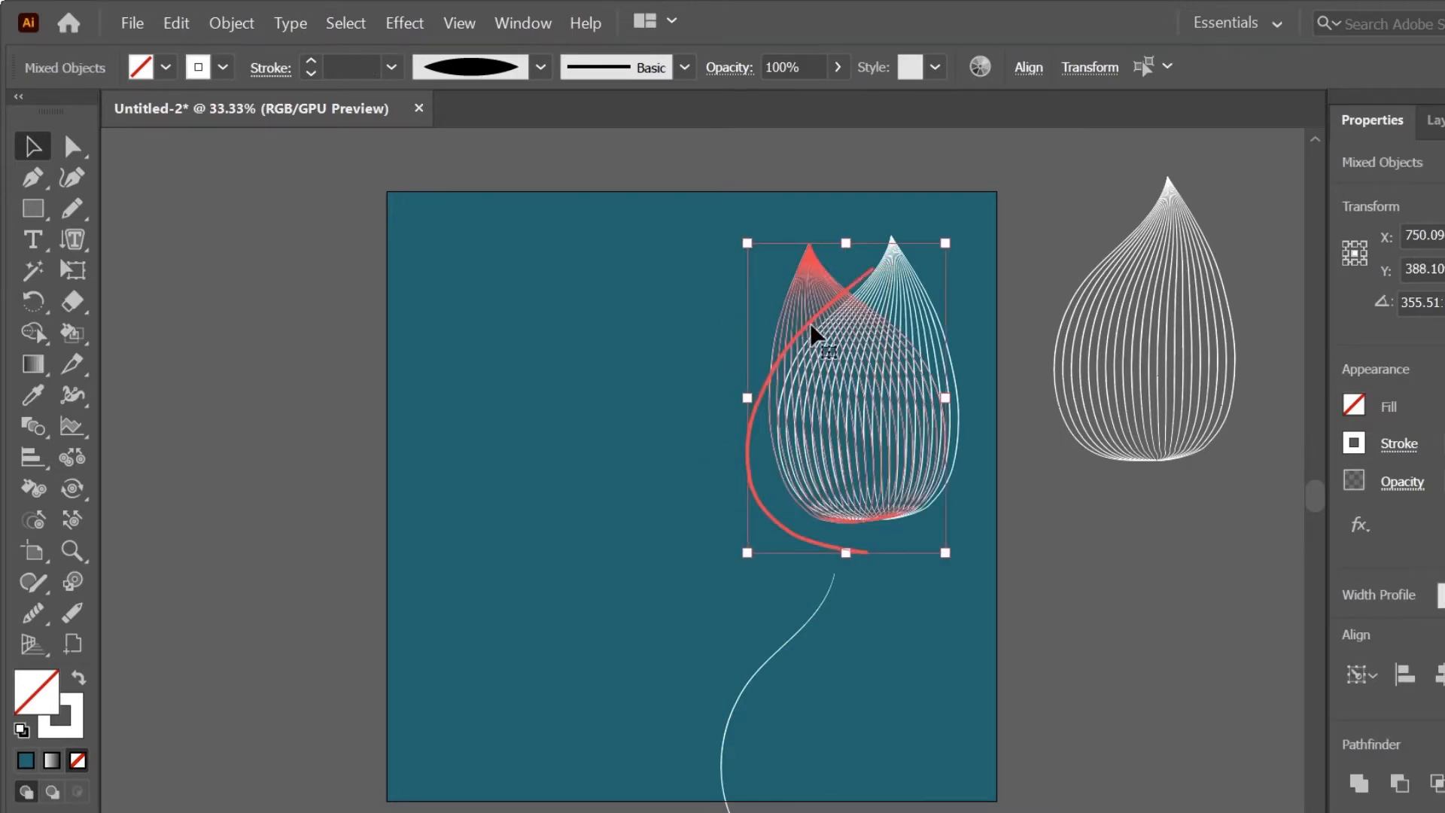
drag(806, 329, 579, 342)
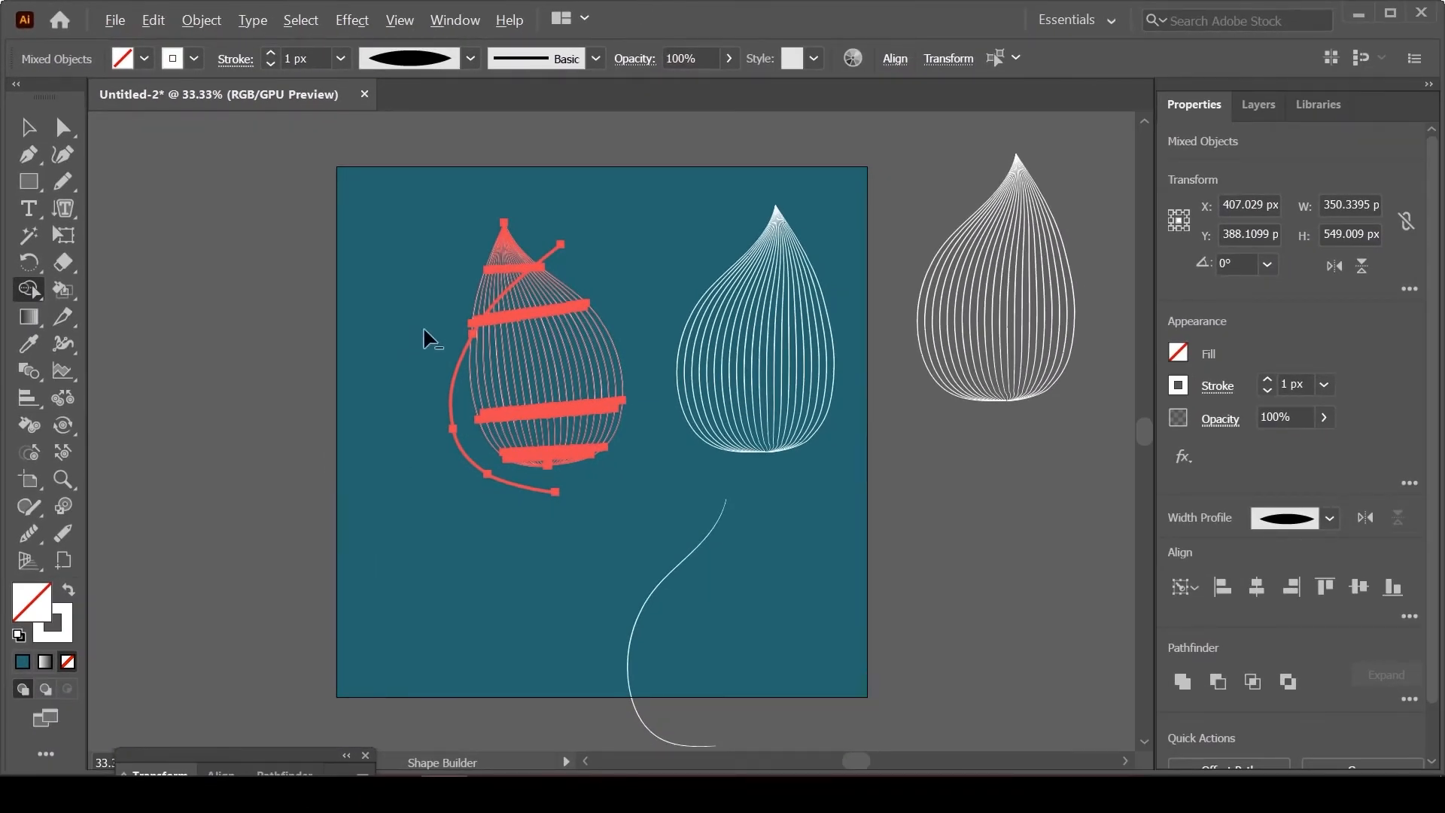
Step: Erase the expanded teardrop's lines below the cutting curve with the Shape Builder tool, keeping only the tip
mouse_move(514, 356)
mouse_down()
mouse_move(575, 262)
mouse_move(611, 276)
mouse_up()
drag(428, 377, 399, 403)
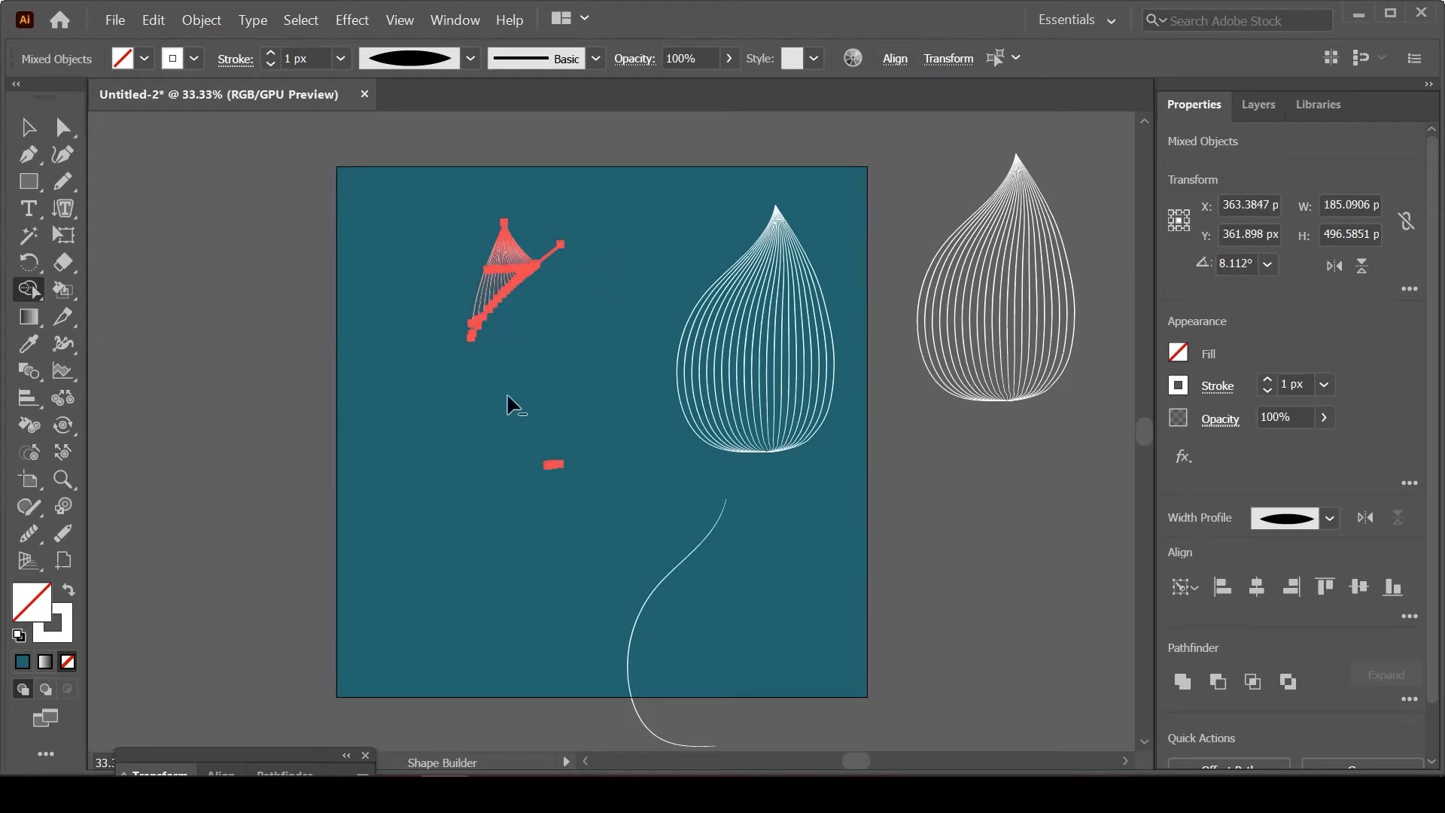
mouse_move(519, 474)
mouse_down()
mouse_move(421, 415)
mouse_move(422, 475)
mouse_up()
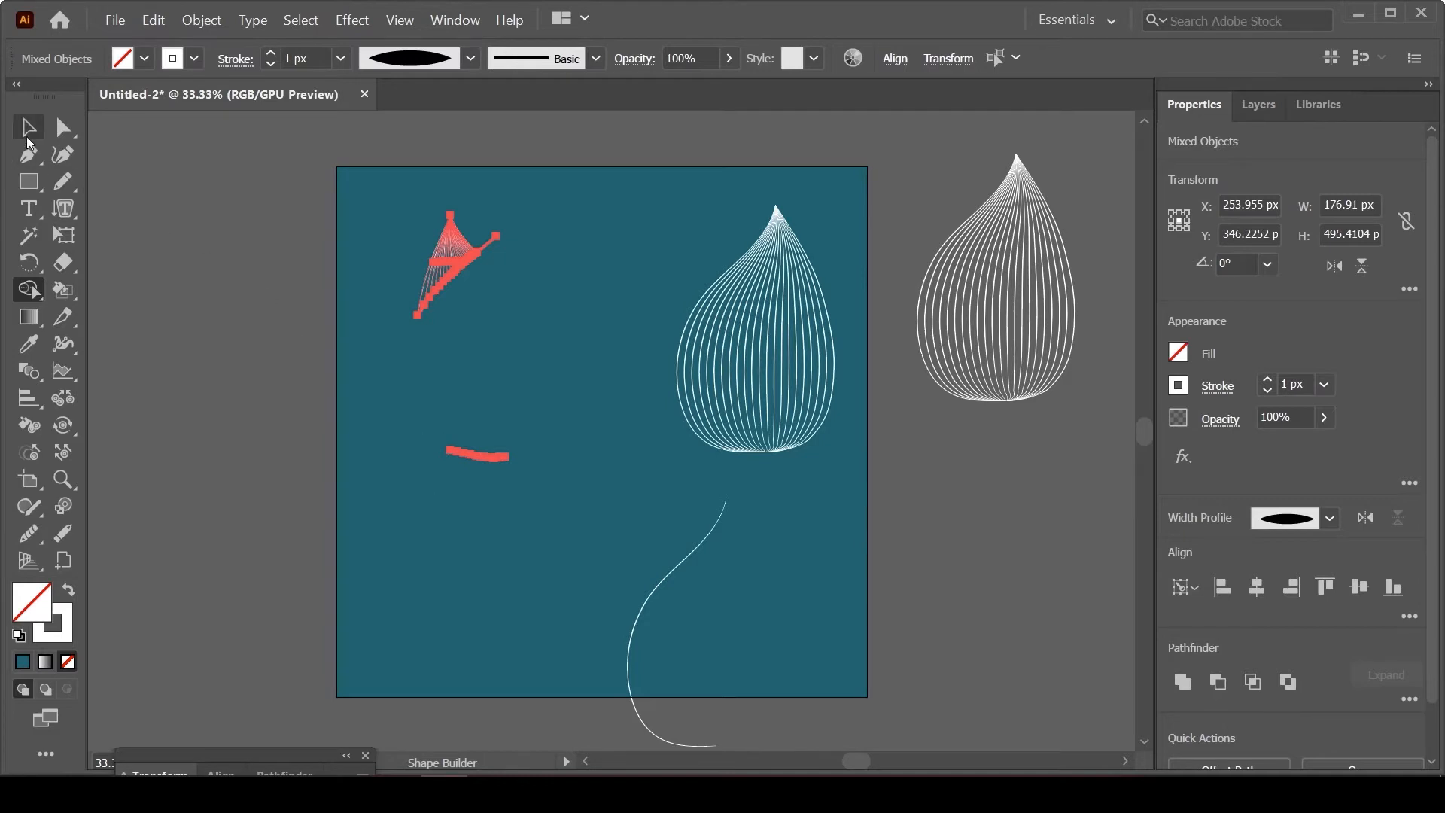
Step: Delete the stray path fragments left below the trimmed teardrop tip and leave isolation mode
click(27, 134)
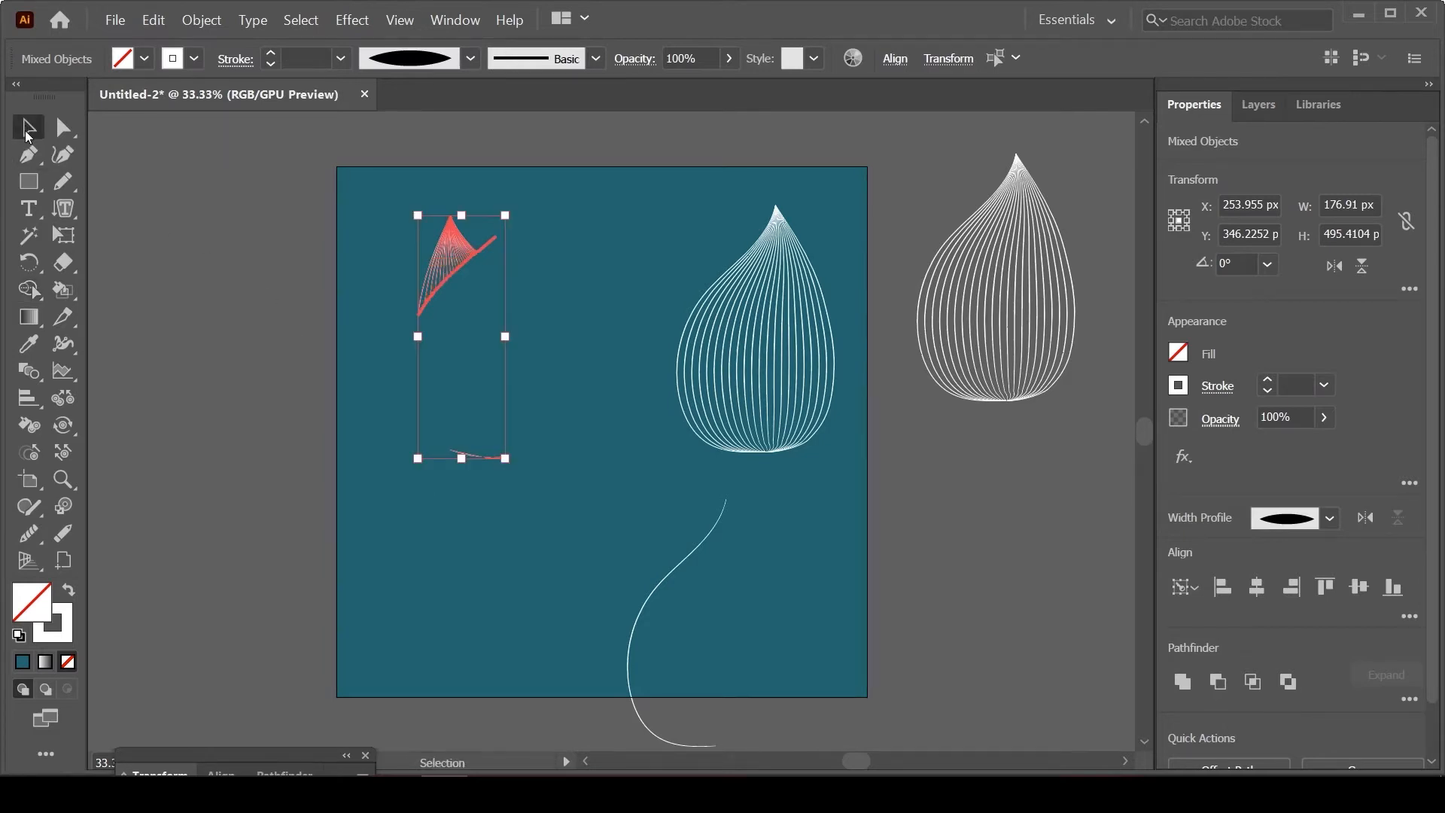
double_click(493, 459)
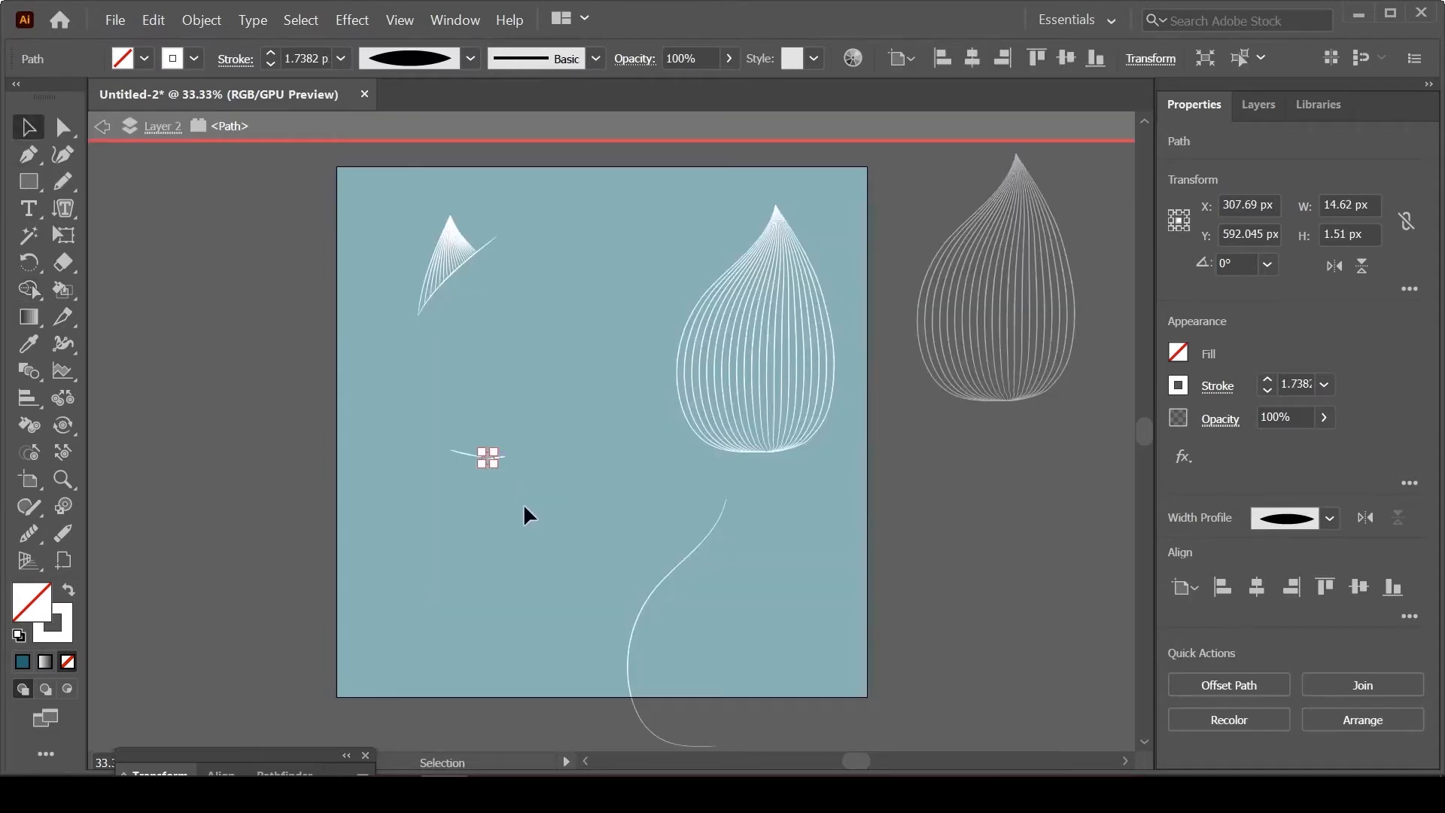
click(491, 498)
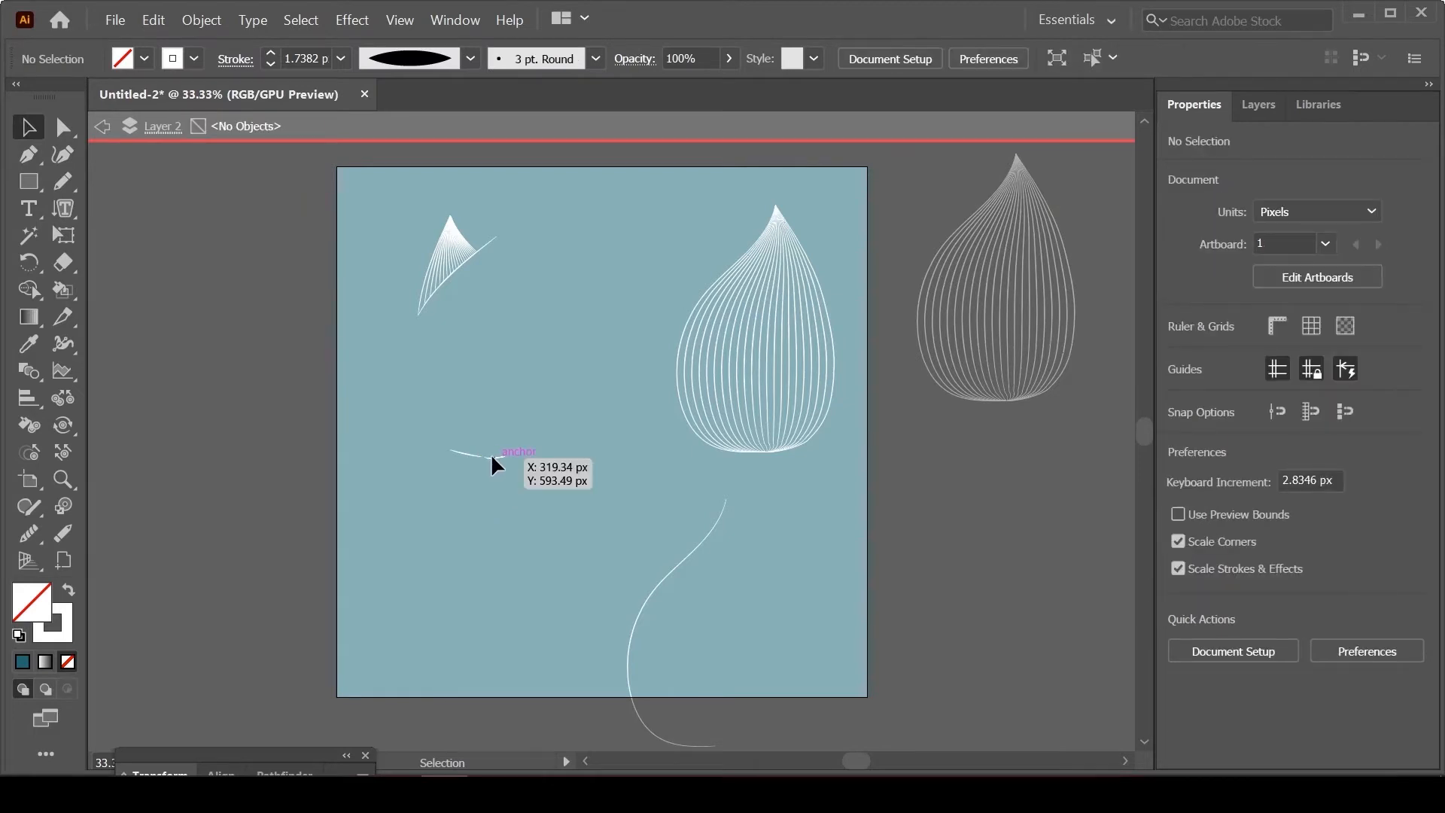
double_click(494, 458)
double_click(495, 459)
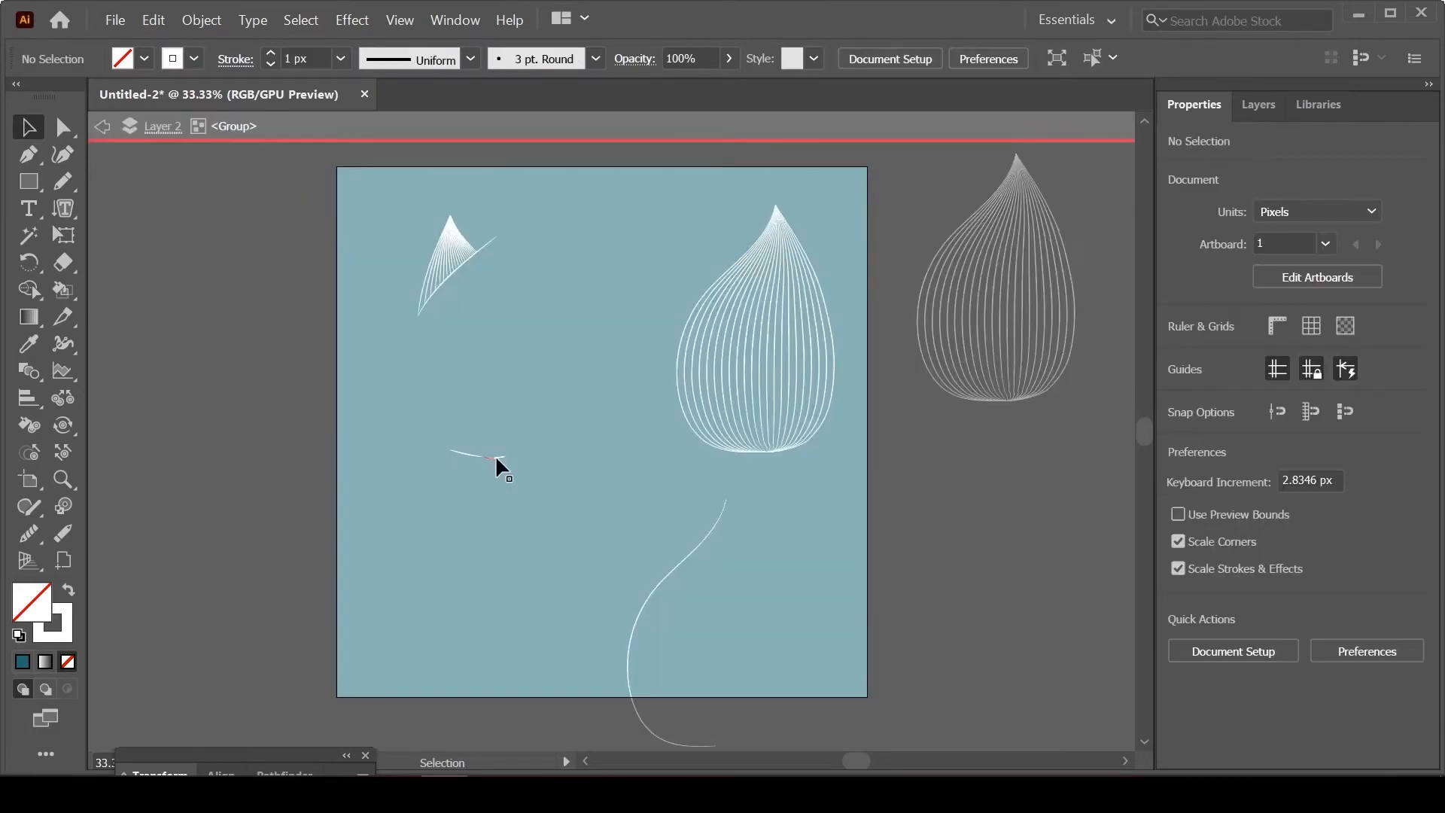
click(496, 458)
key(Delete)
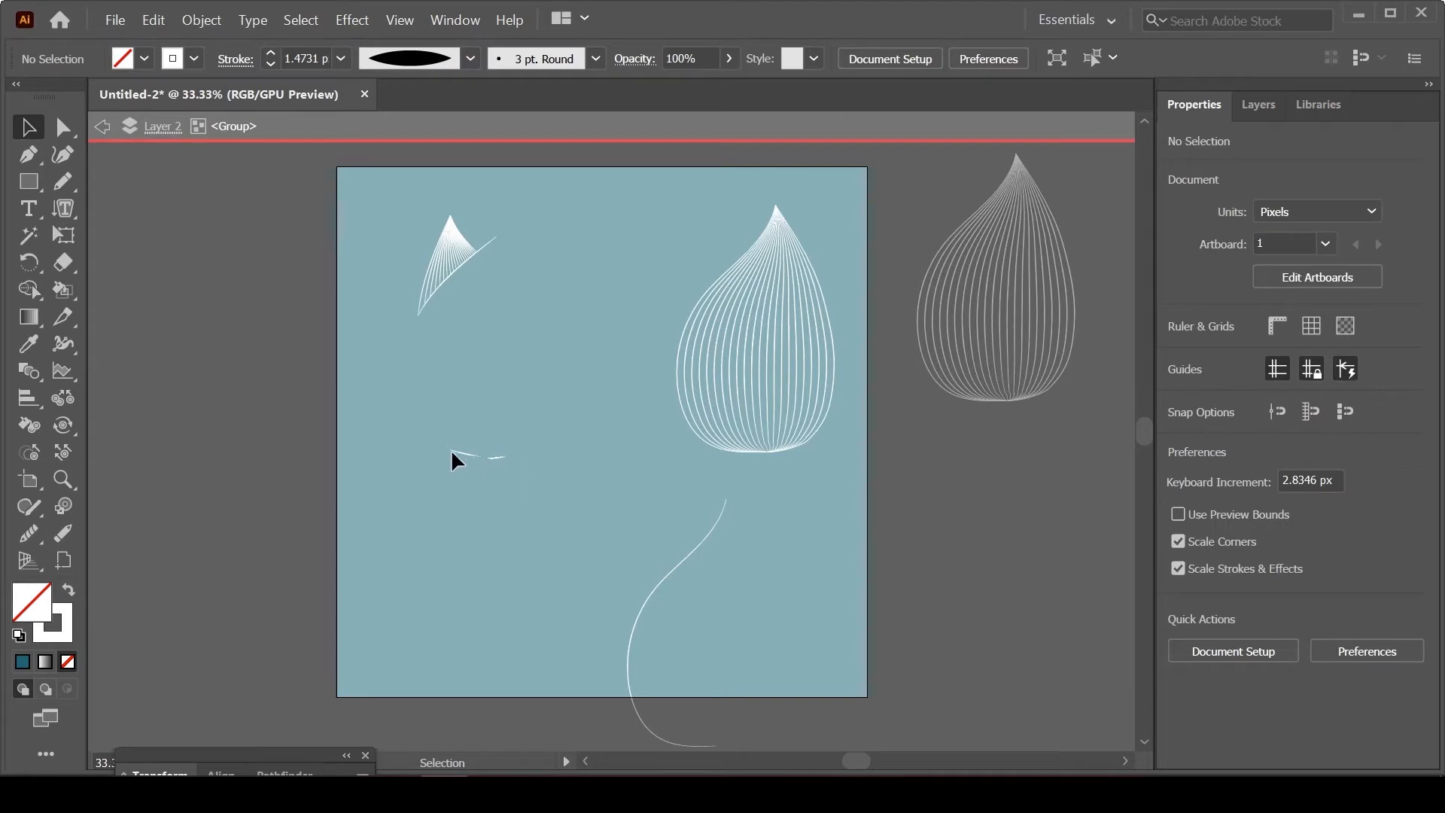
click(497, 457)
key(Delete)
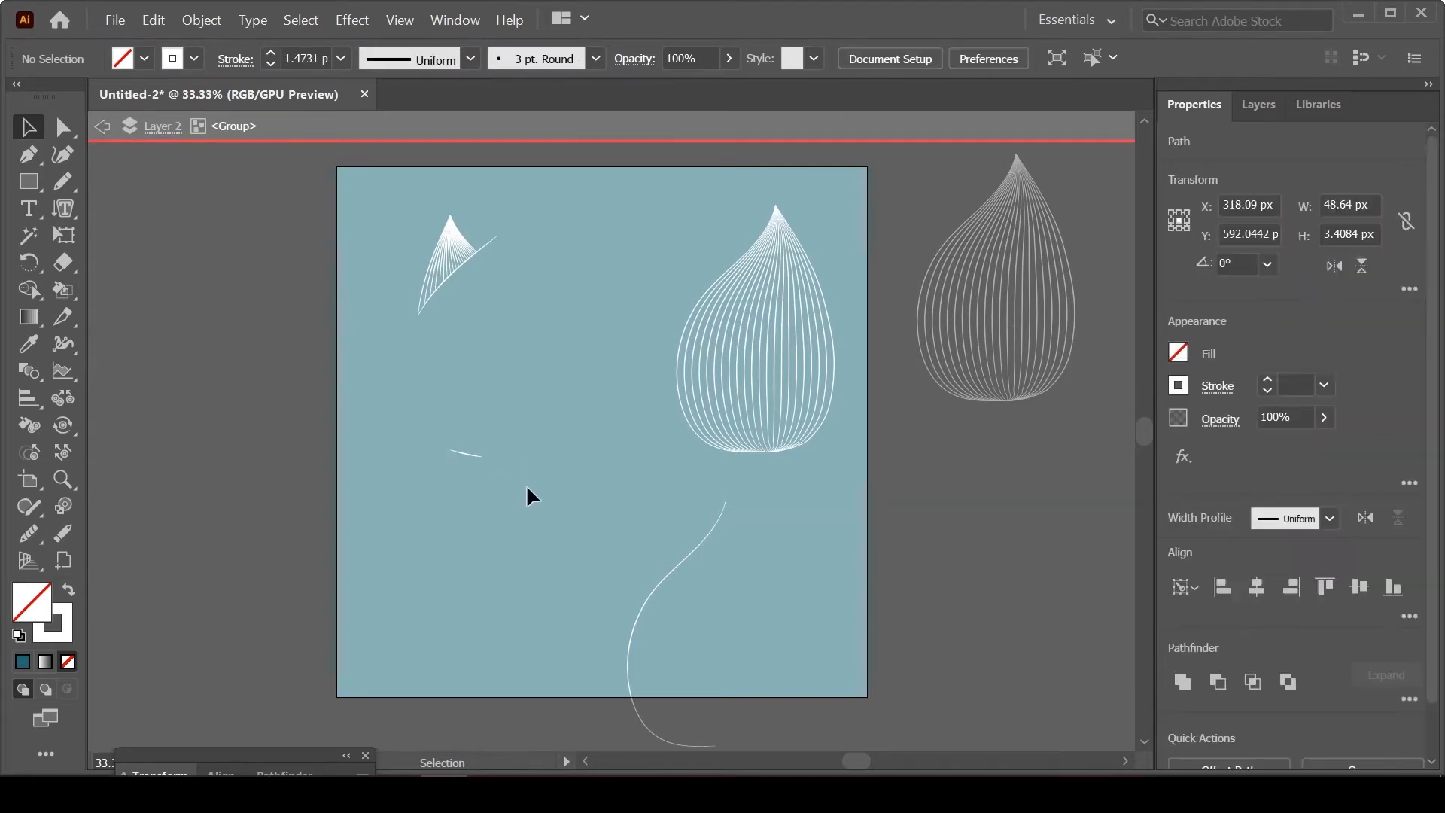
click(467, 456)
key(Escape)
key(Delete)
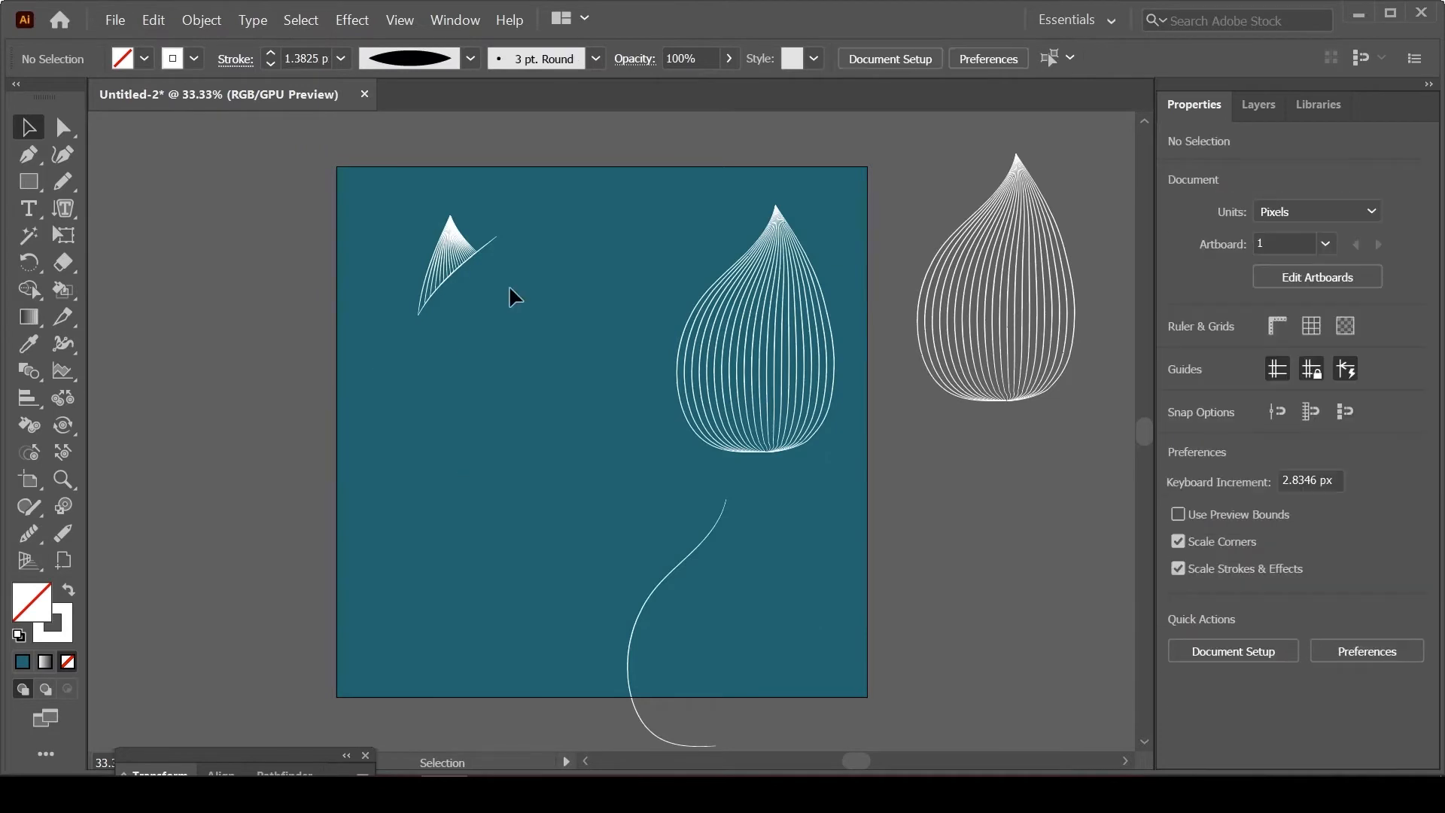
Step: Delete the cutting curve along the trimmed tip and arrange the full teardrop so the tip peeks out from its upper-left edge
click(487, 257)
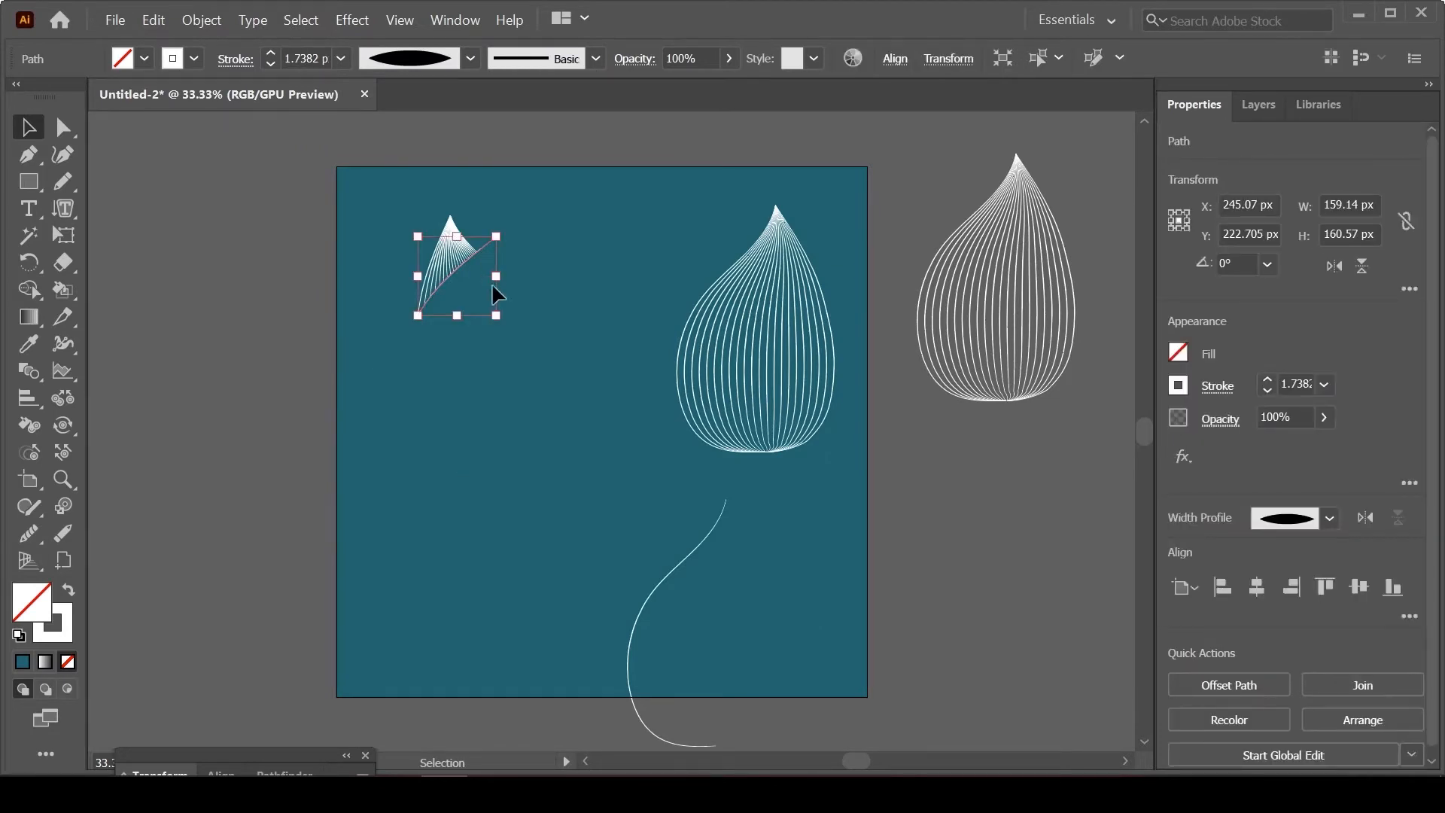
key(Delete)
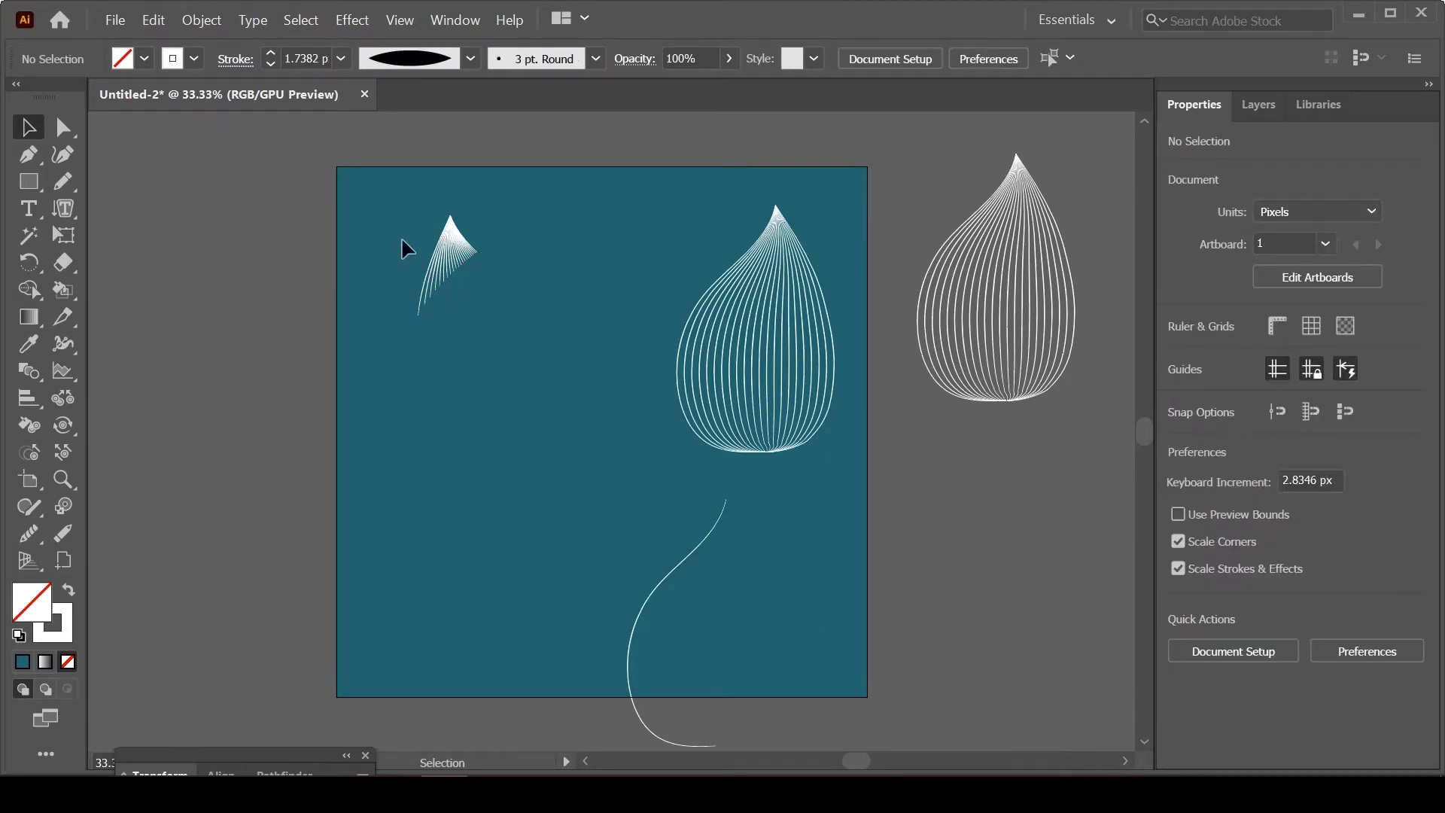
drag(403, 243, 444, 316)
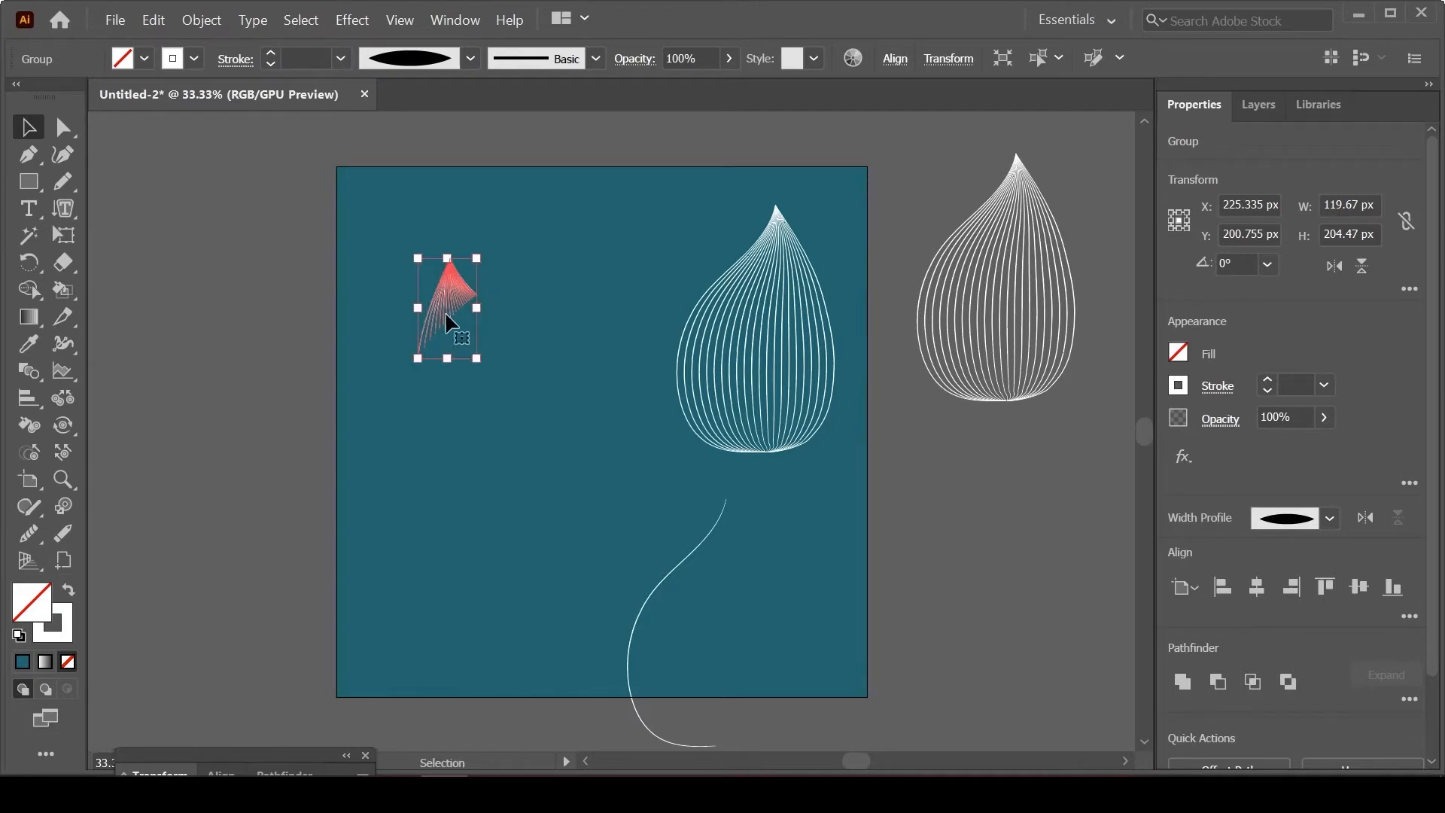
drag(762, 411, 498, 441)
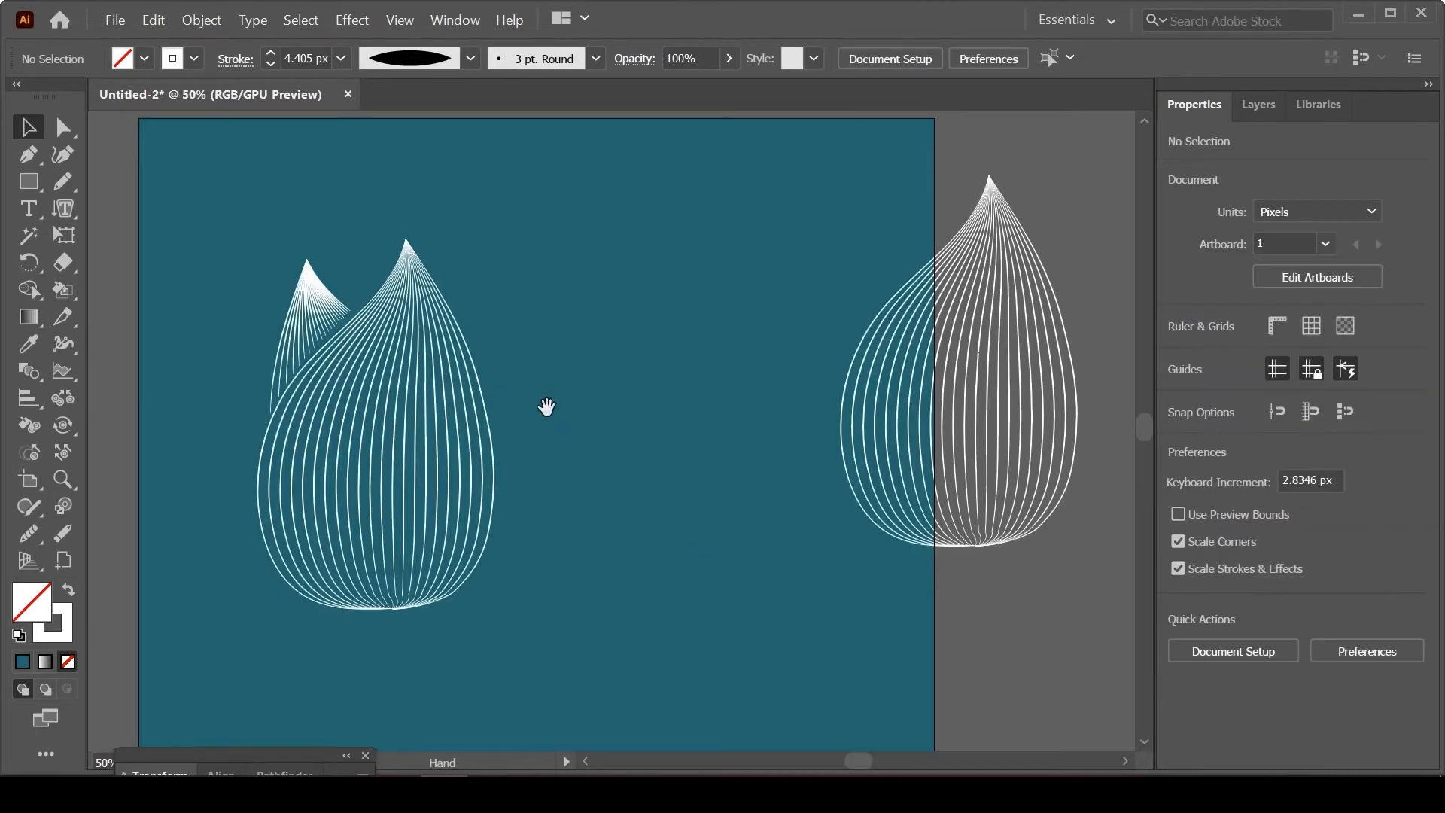
drag(545, 406, 610, 436)
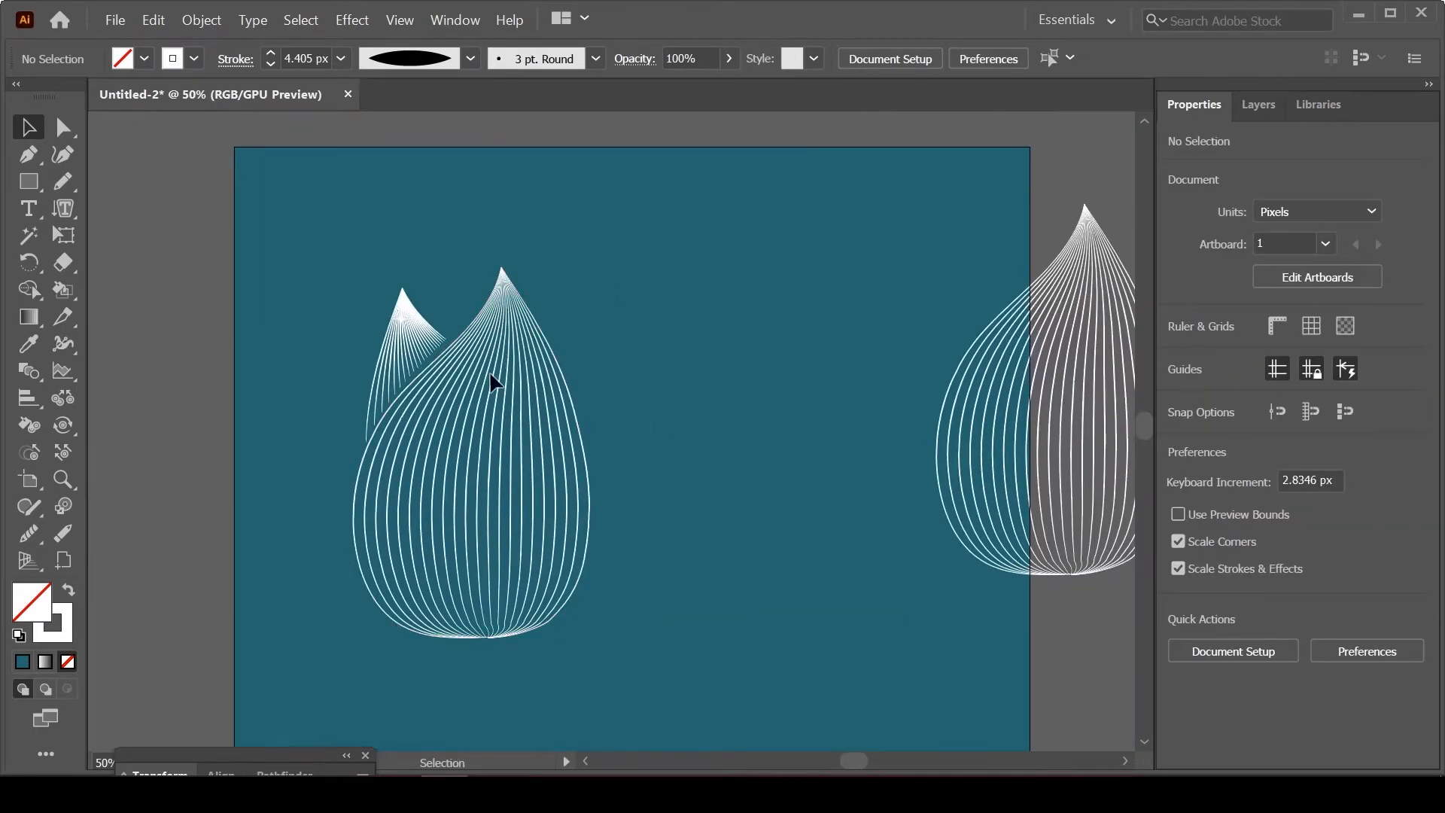
click(62, 181)
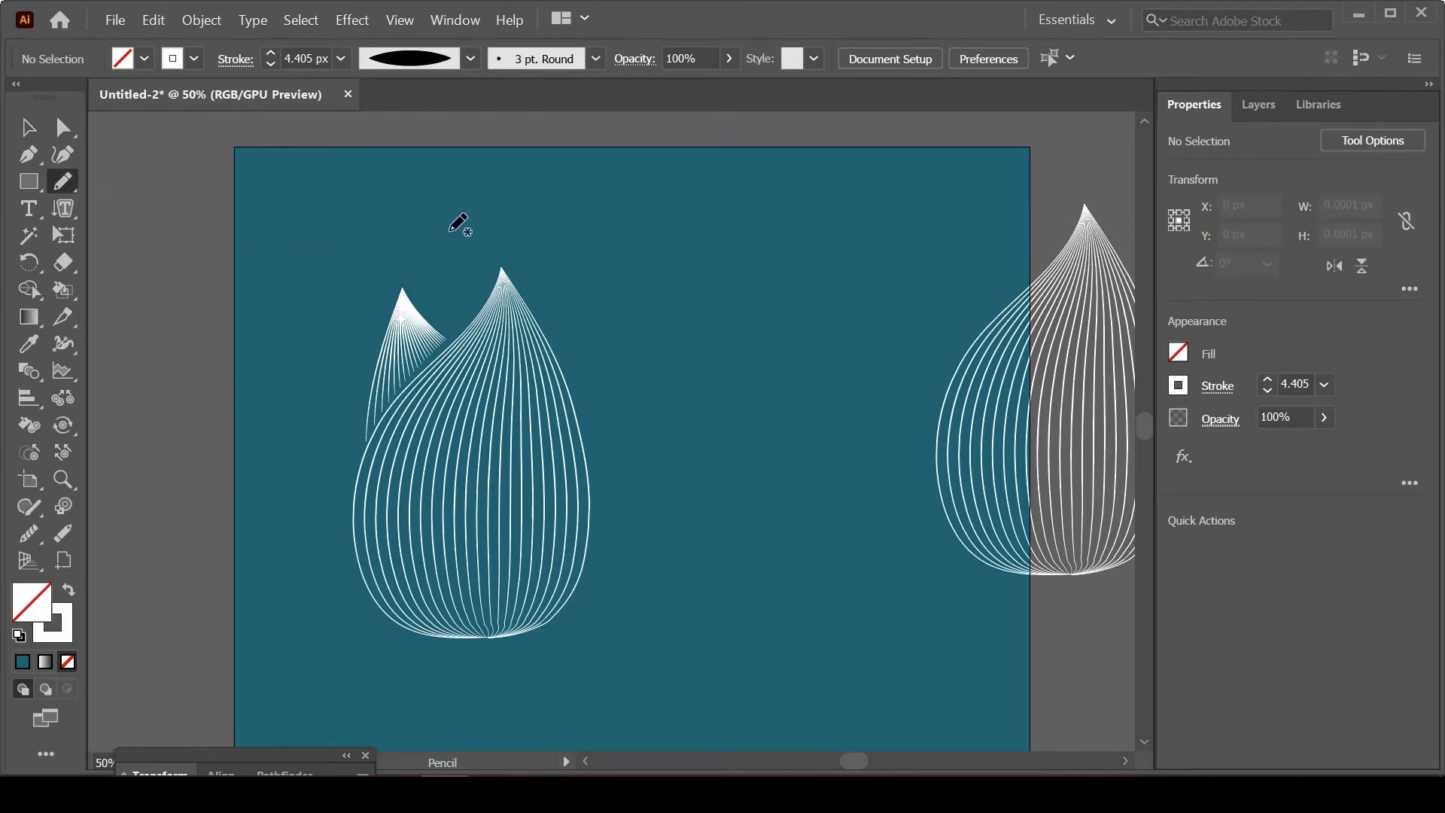
drag(450, 231, 423, 300)
key(ctrl+z)
drag(427, 265, 413, 289)
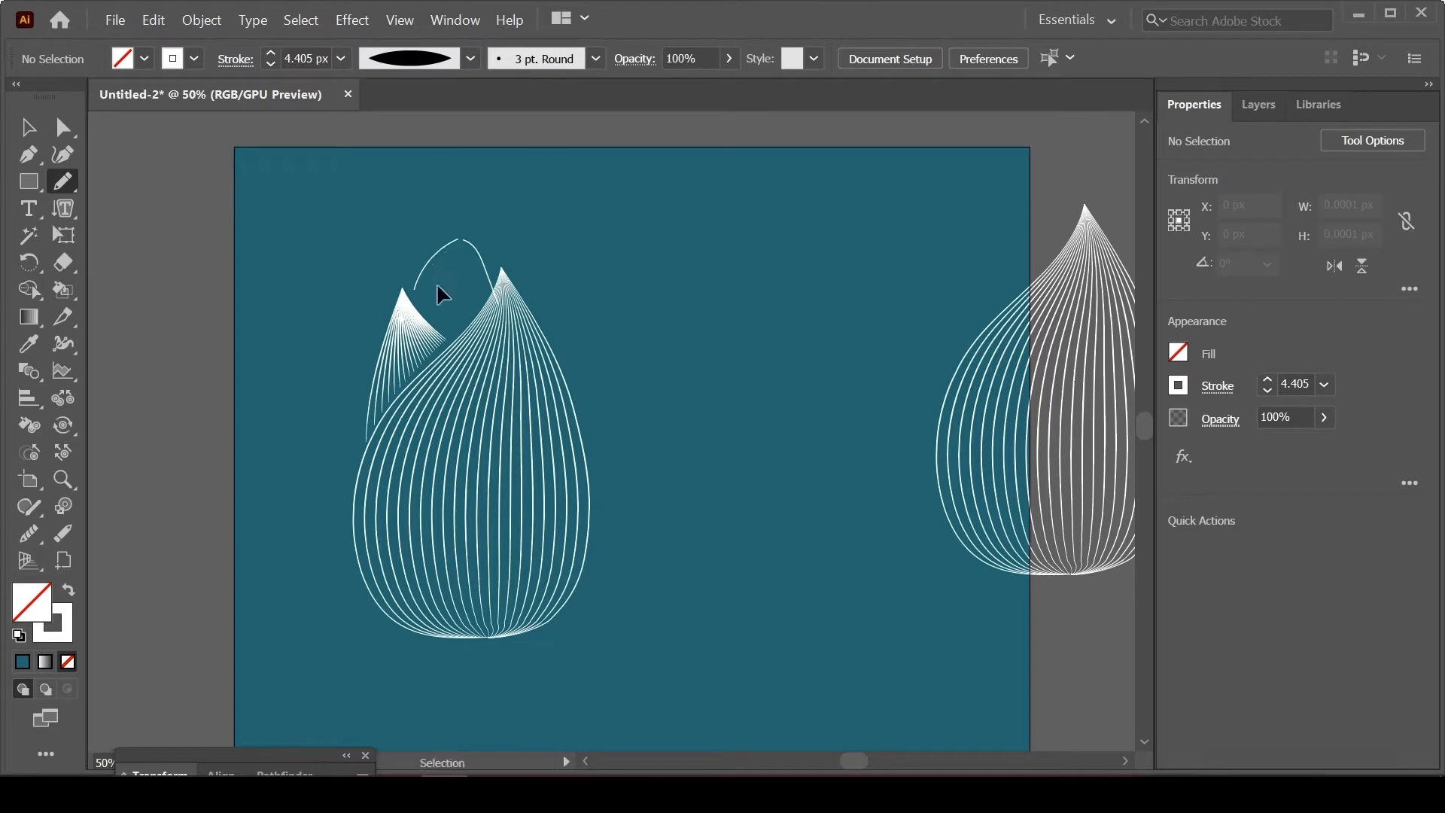
key(ctrl+z)
key(ctrl)
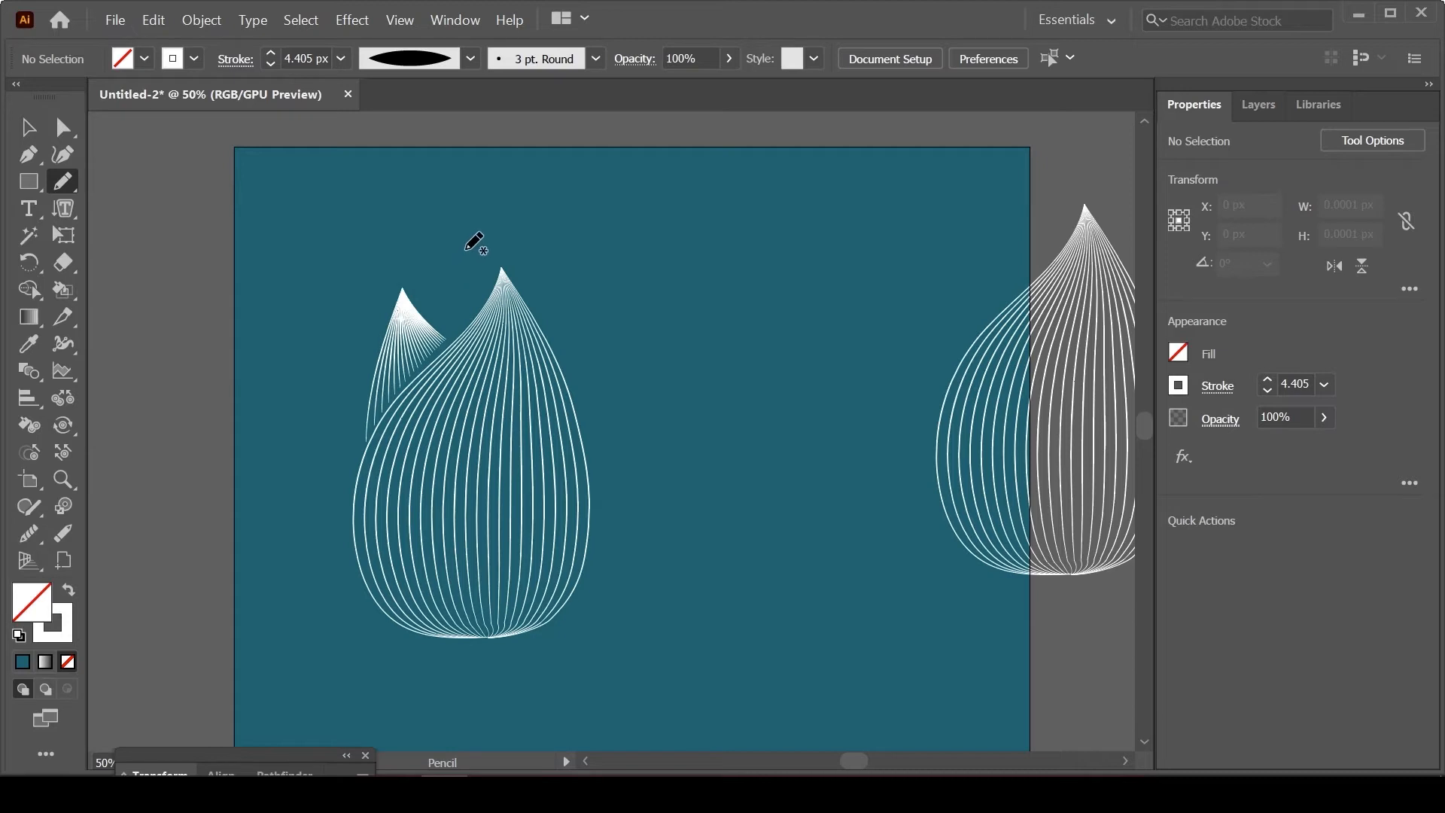
Step: Draw two Pencil curves forming an arch about 125 × 77 px between the two petal tips and blend them
drag(465, 250, 413, 294)
mouse_move(471, 251)
mouse_down()
mouse_move(505, 303)
mouse_move(525, 307)
mouse_up()
click(27, 127)
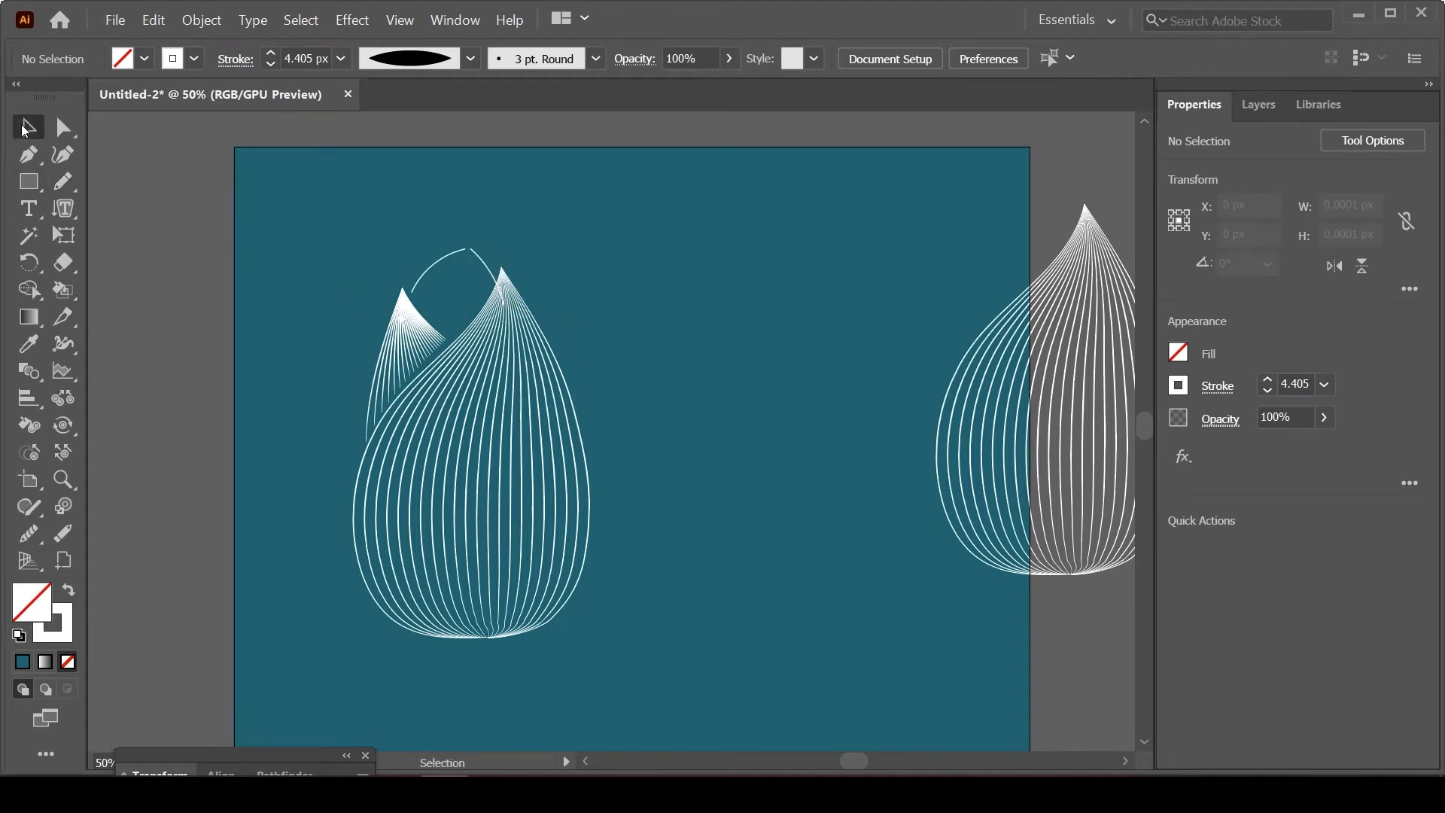
click(491, 278)
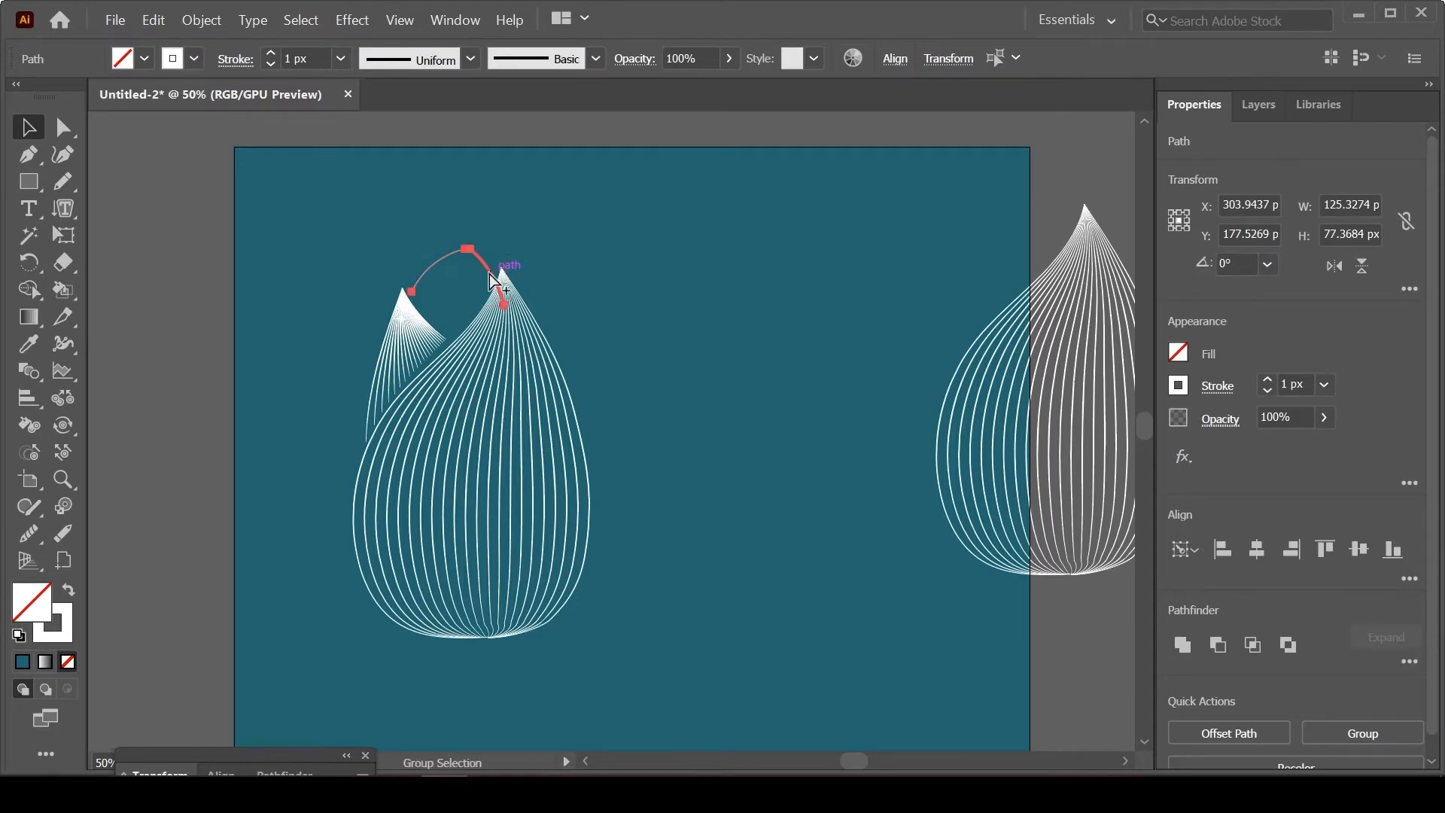
key(ctrl+alt+b)
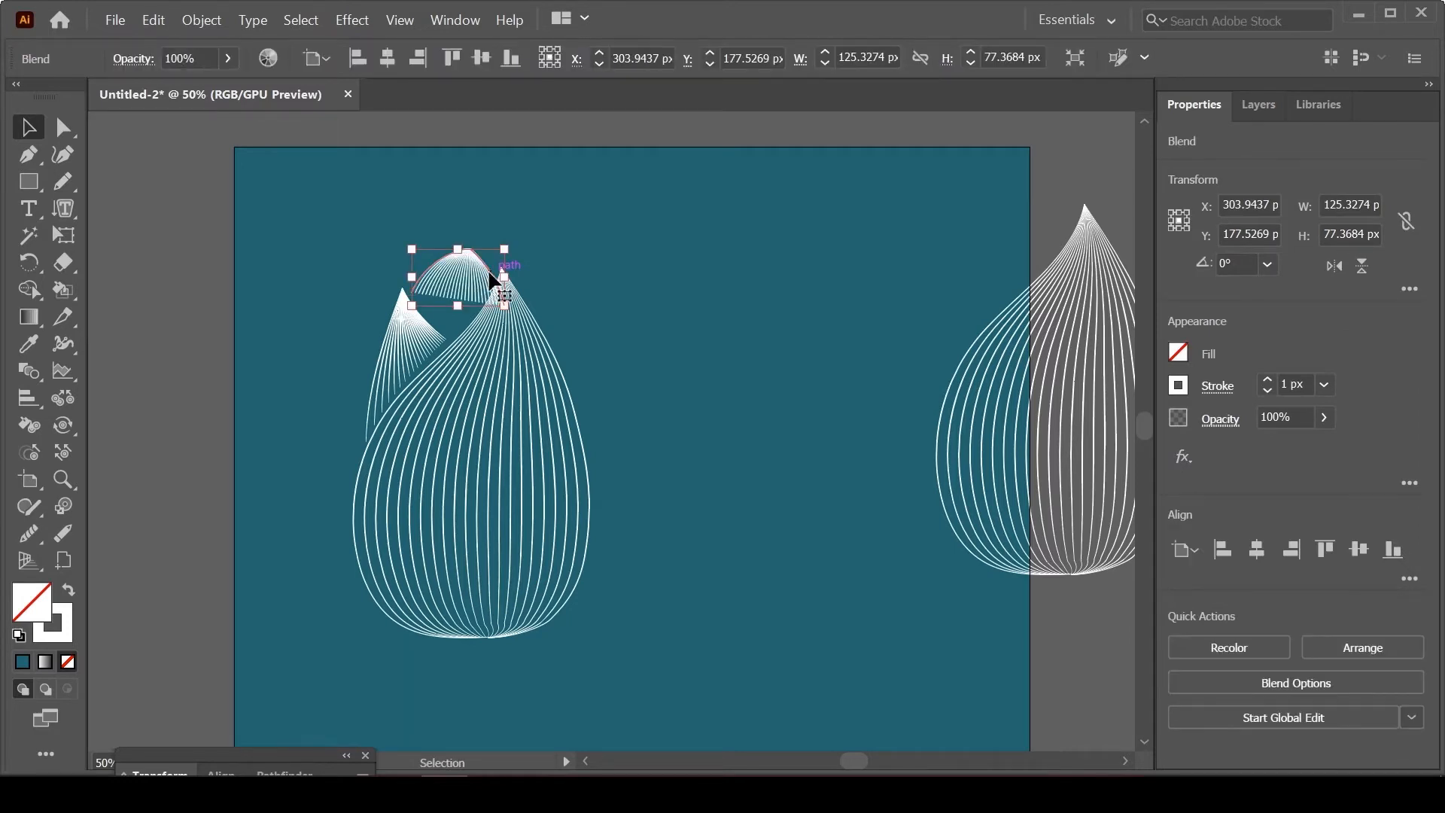
Step: Set the arch blend's stroke to 0.75 px, and enlarge it to about 190 × 95 px across both petal tips
click(1267, 391)
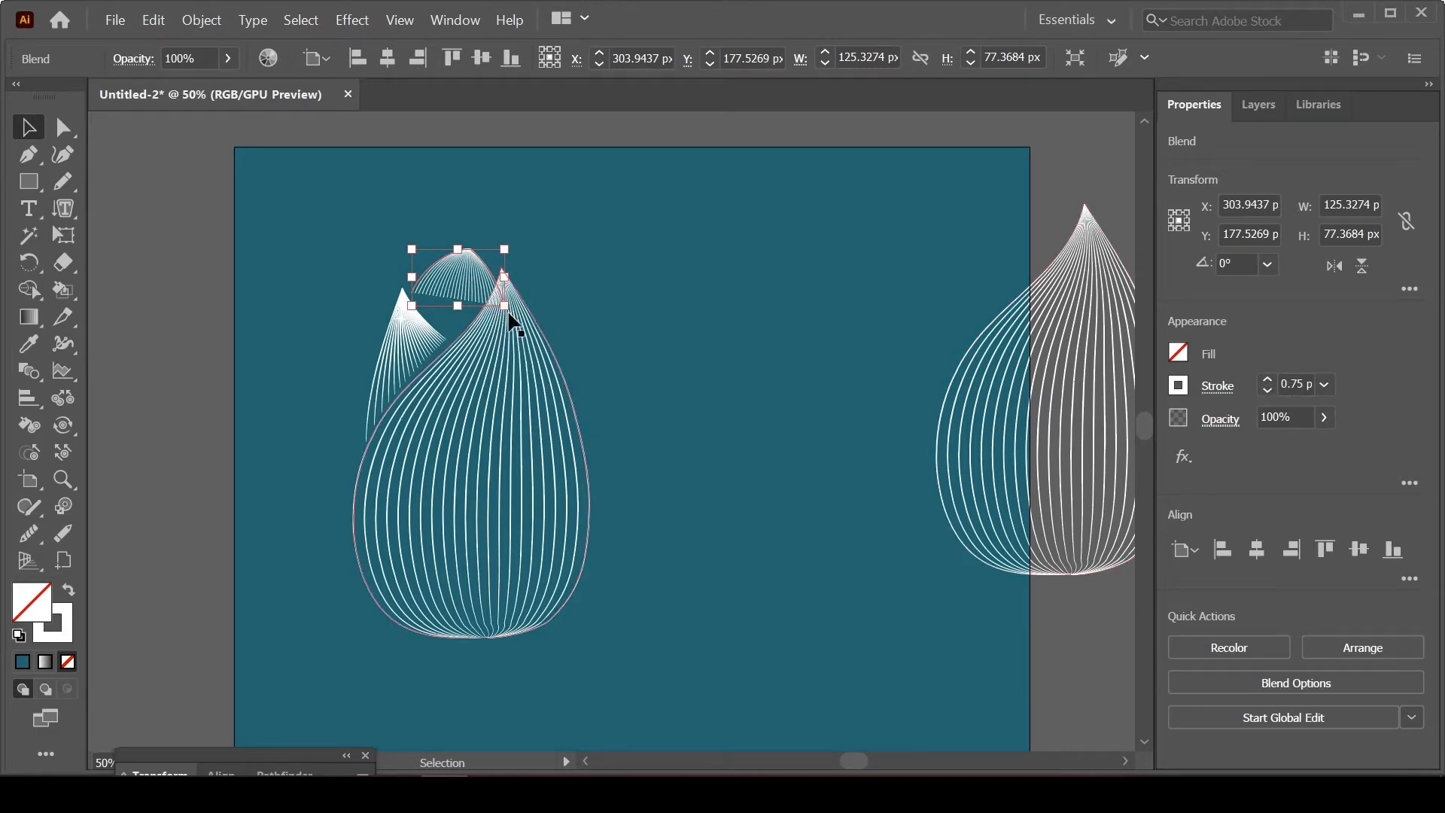
mouse_move(510, 314)
mouse_down()
mouse_move(468, 296)
mouse_move(532, 286)
mouse_move(380, 286)
mouse_move(410, 286)
mouse_move(395, 288)
mouse_up()
mouse_move(482, 301)
mouse_down()
mouse_move(486, 284)
mouse_move(489, 307)
mouse_move(474, 302)
mouse_move(498, 310)
mouse_move(491, 299)
mouse_move(548, 259)
mouse_move(468, 303)
mouse_up()
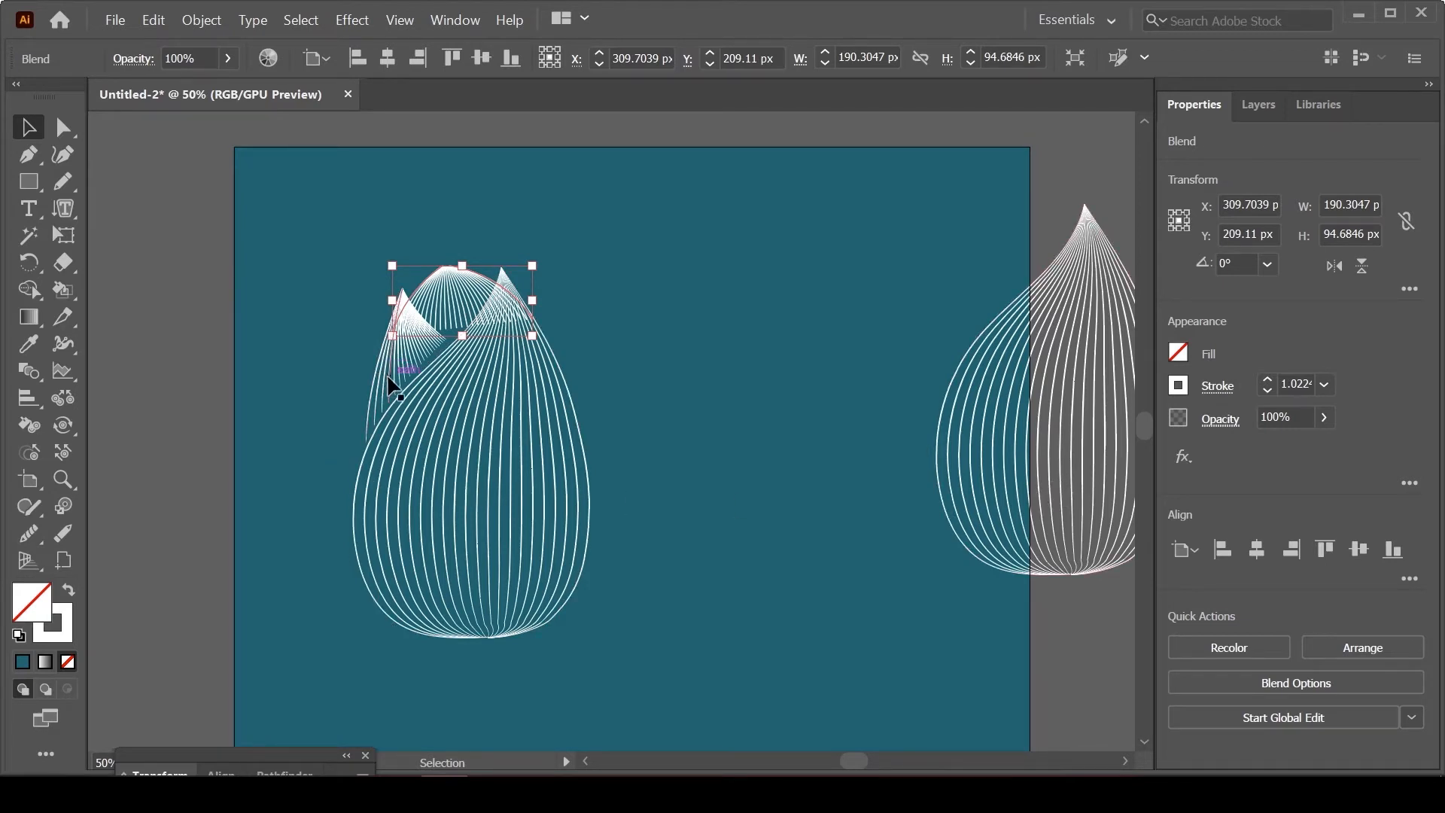
Step: Duplicate the trimmed petal tip onto the empty right side of the artboard, at about X 786 px, Y 227 px
click(679, 327)
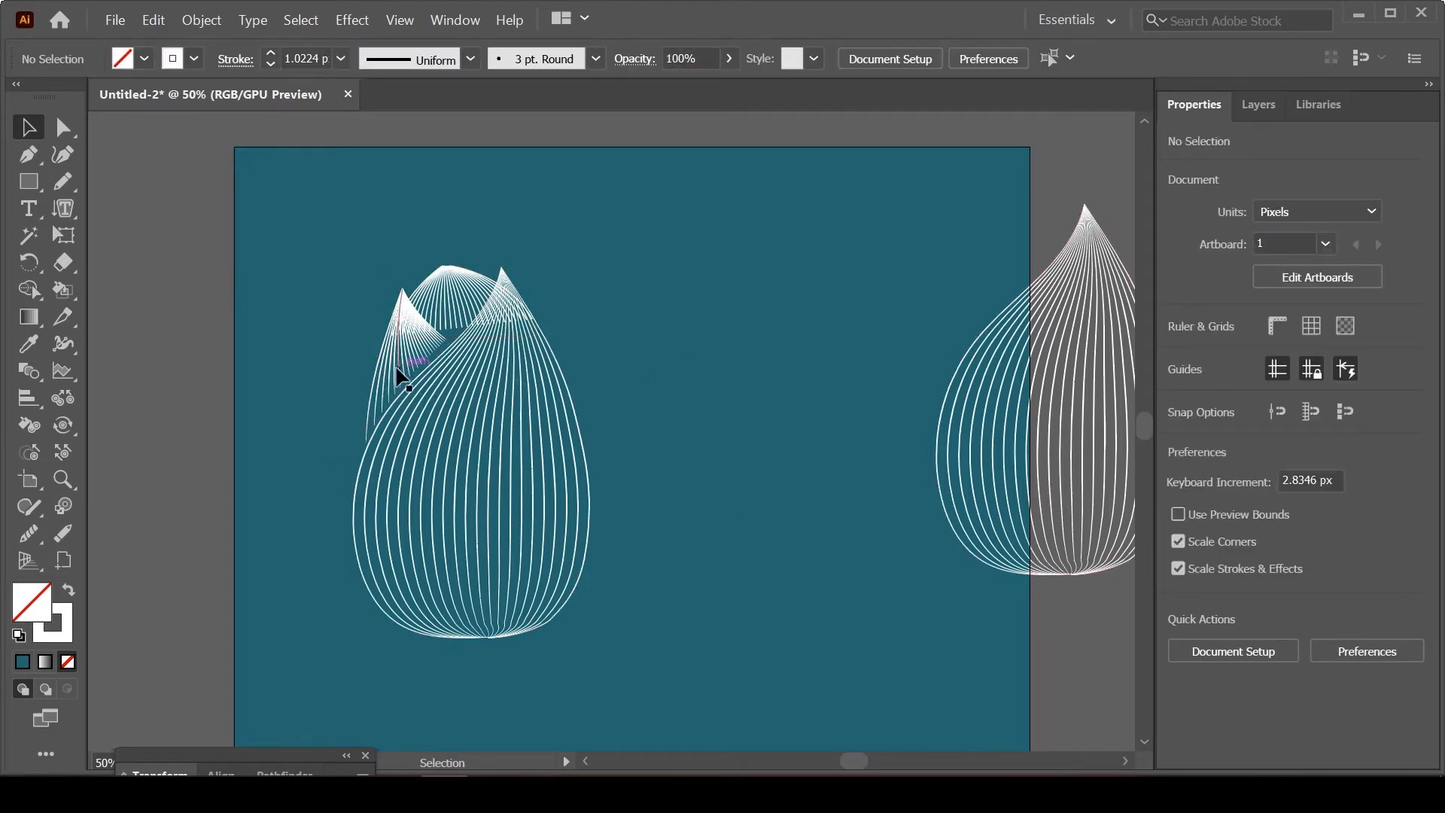
drag(390, 364, 843, 320)
click(203, 23)
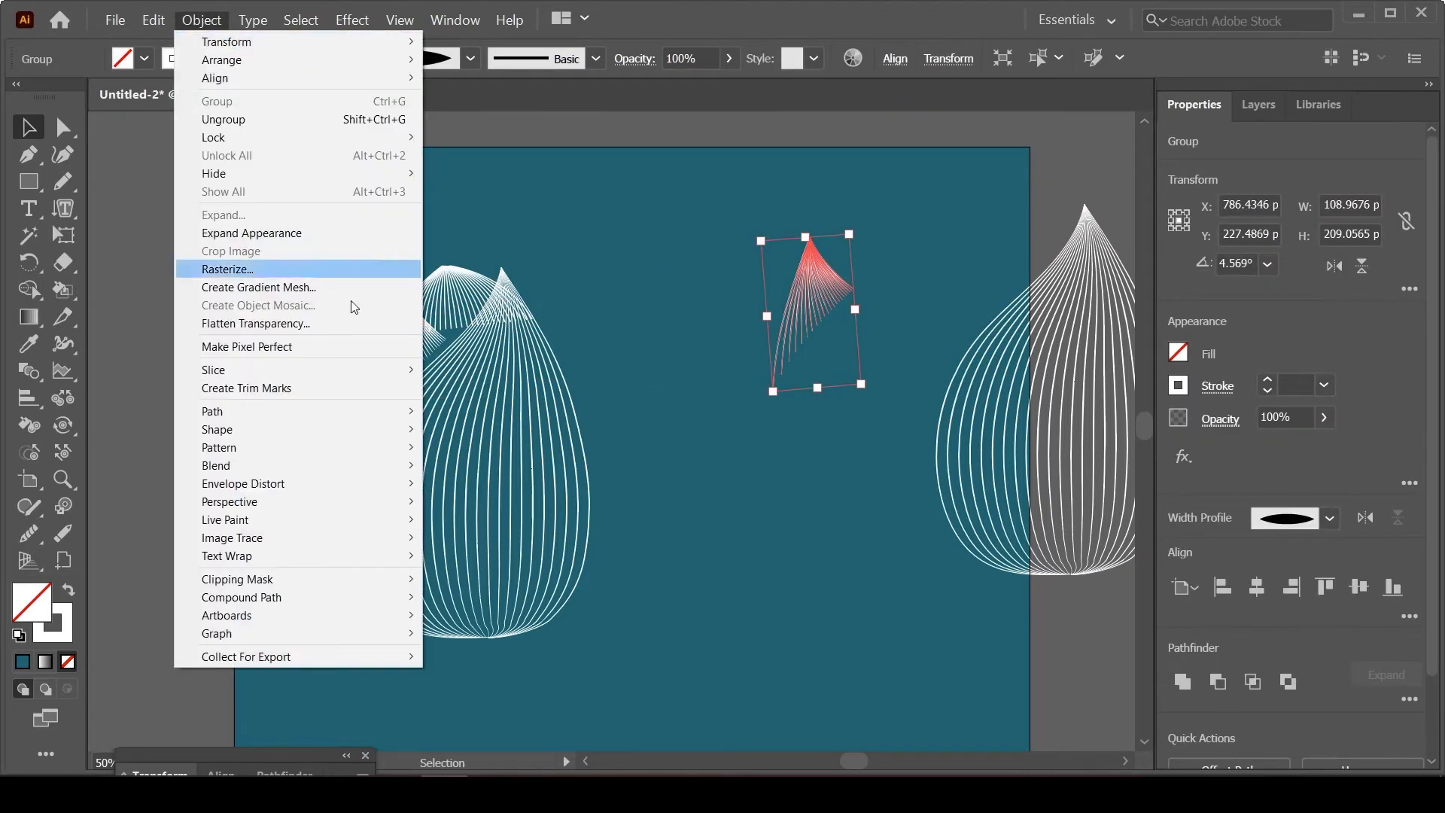
mouse_move(322, 465)
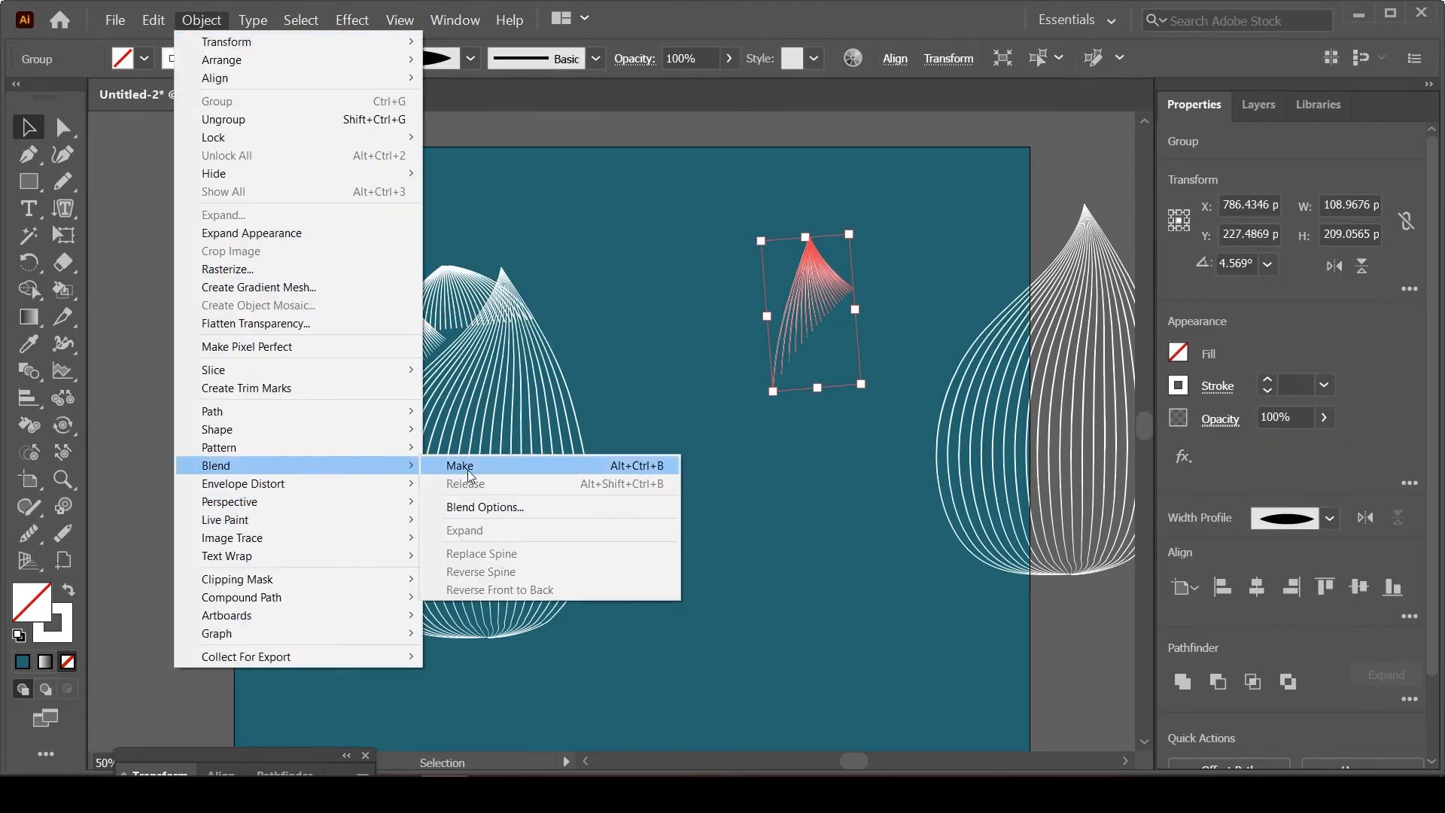
click(814, 322)
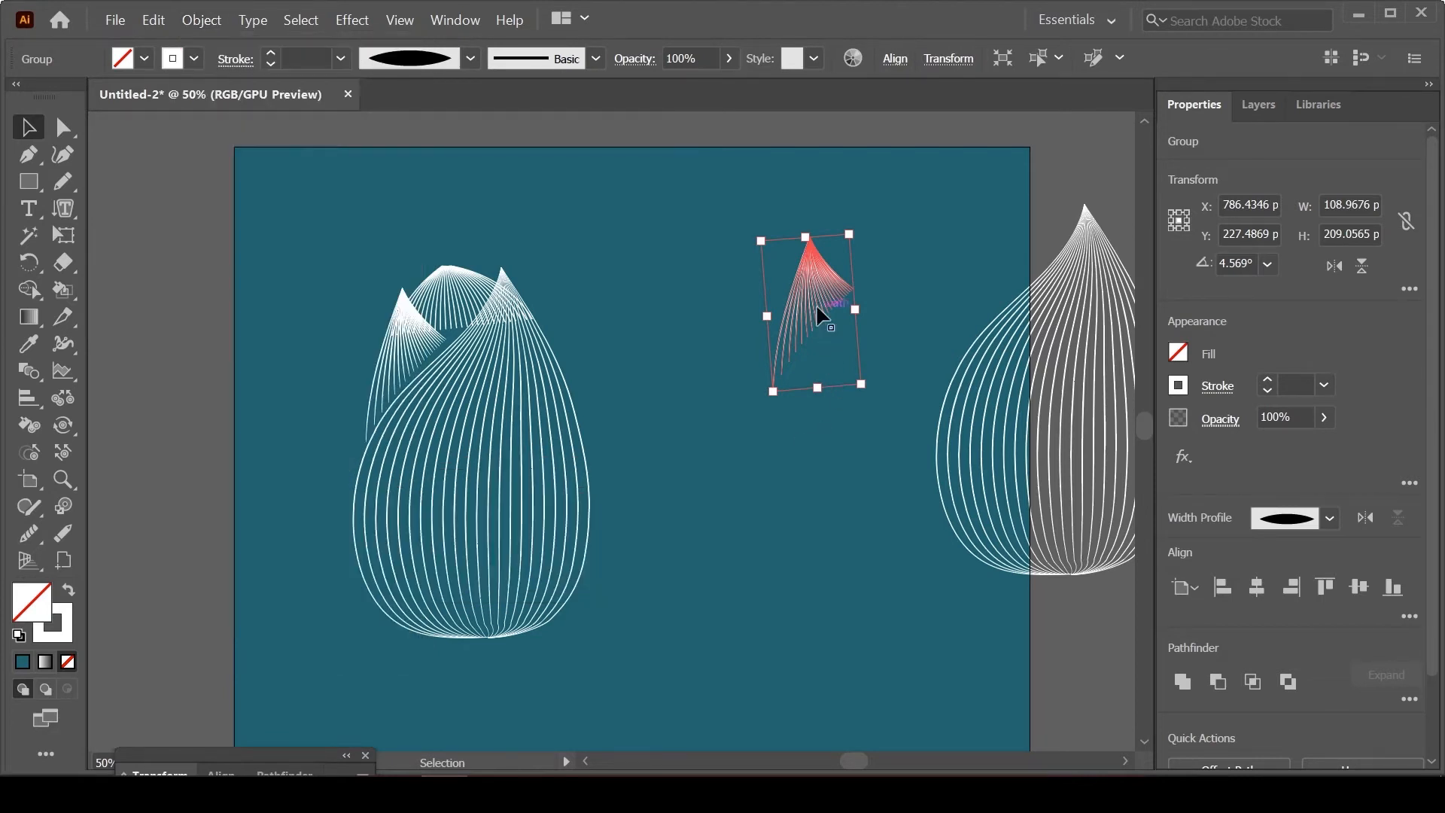
double_click(816, 304)
click(824, 301)
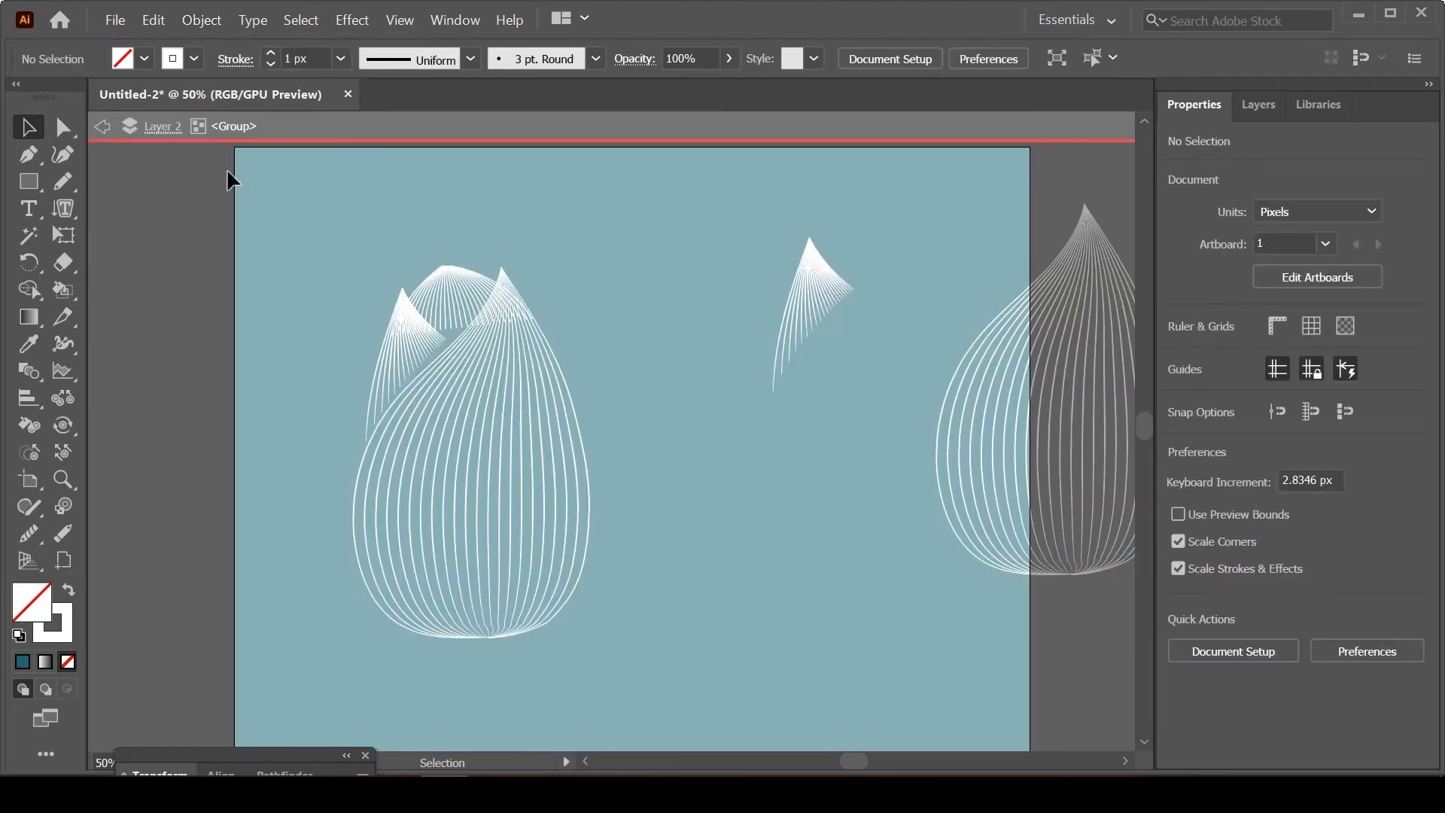
click(108, 128)
click(106, 128)
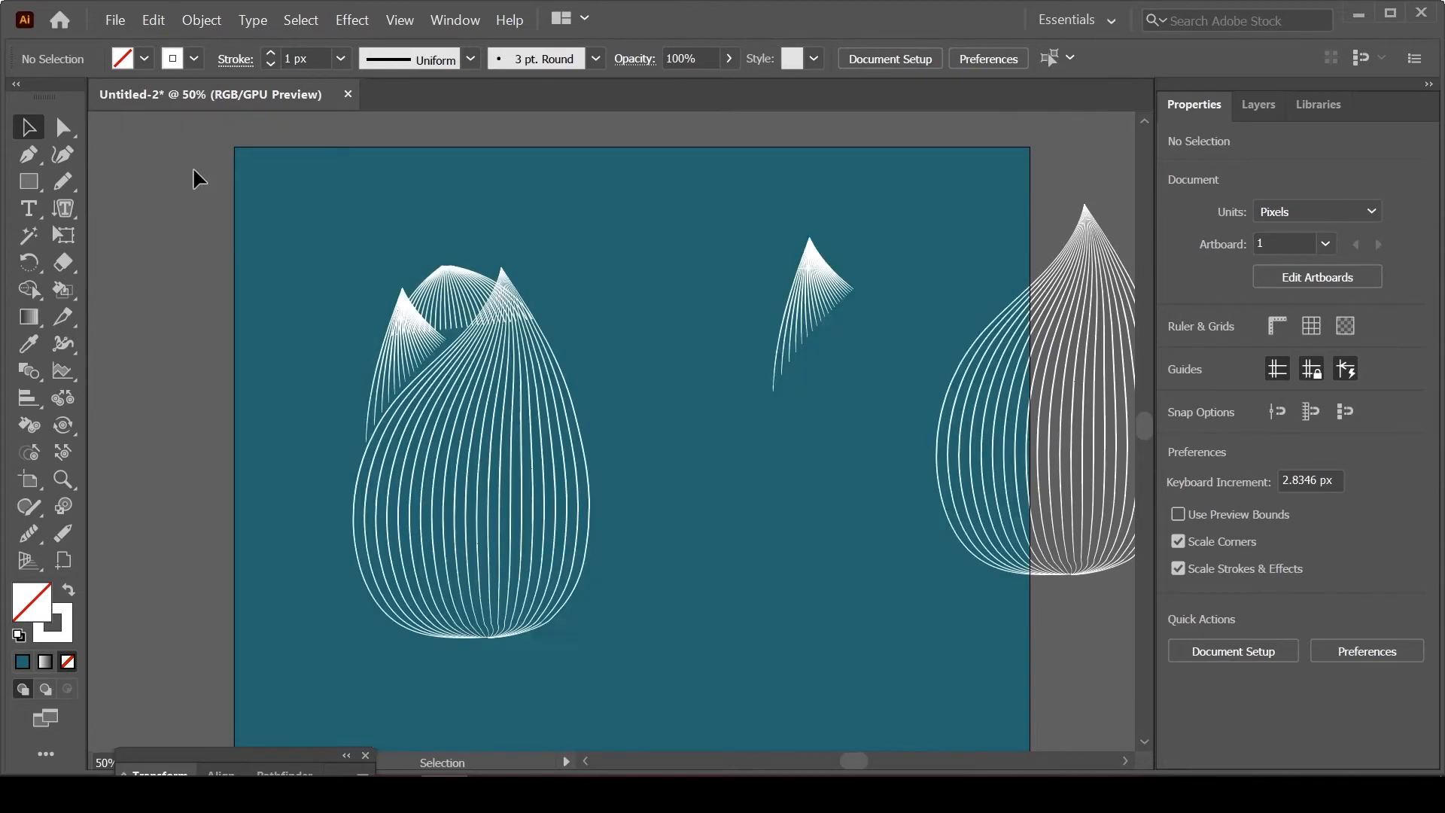
right_click(829, 298)
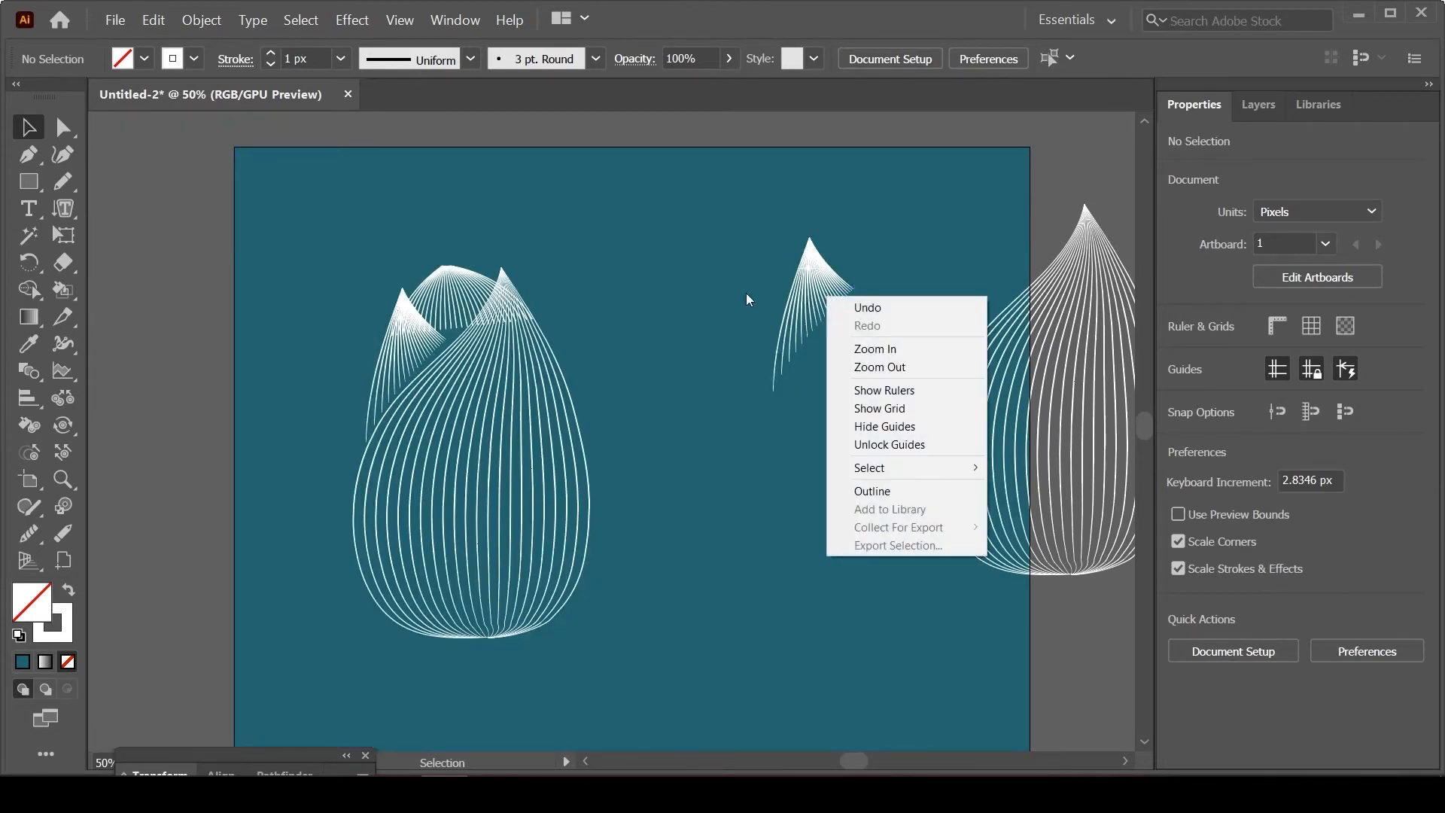
click(747, 299)
Step: Ungroup the duplicated petal tip into separate lines and clear the selection
click(802, 310)
right_click(801, 311)
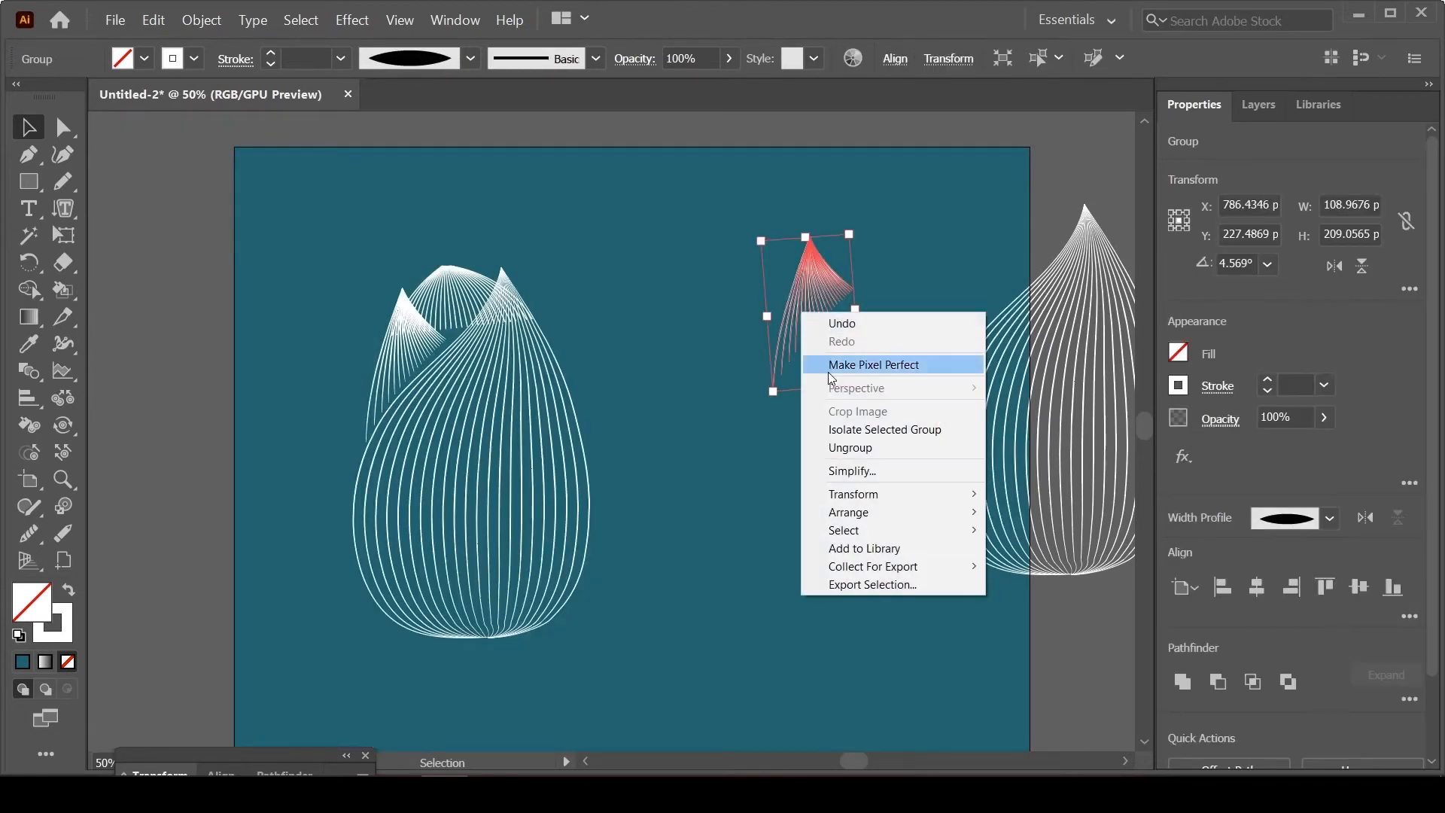
click(851, 448)
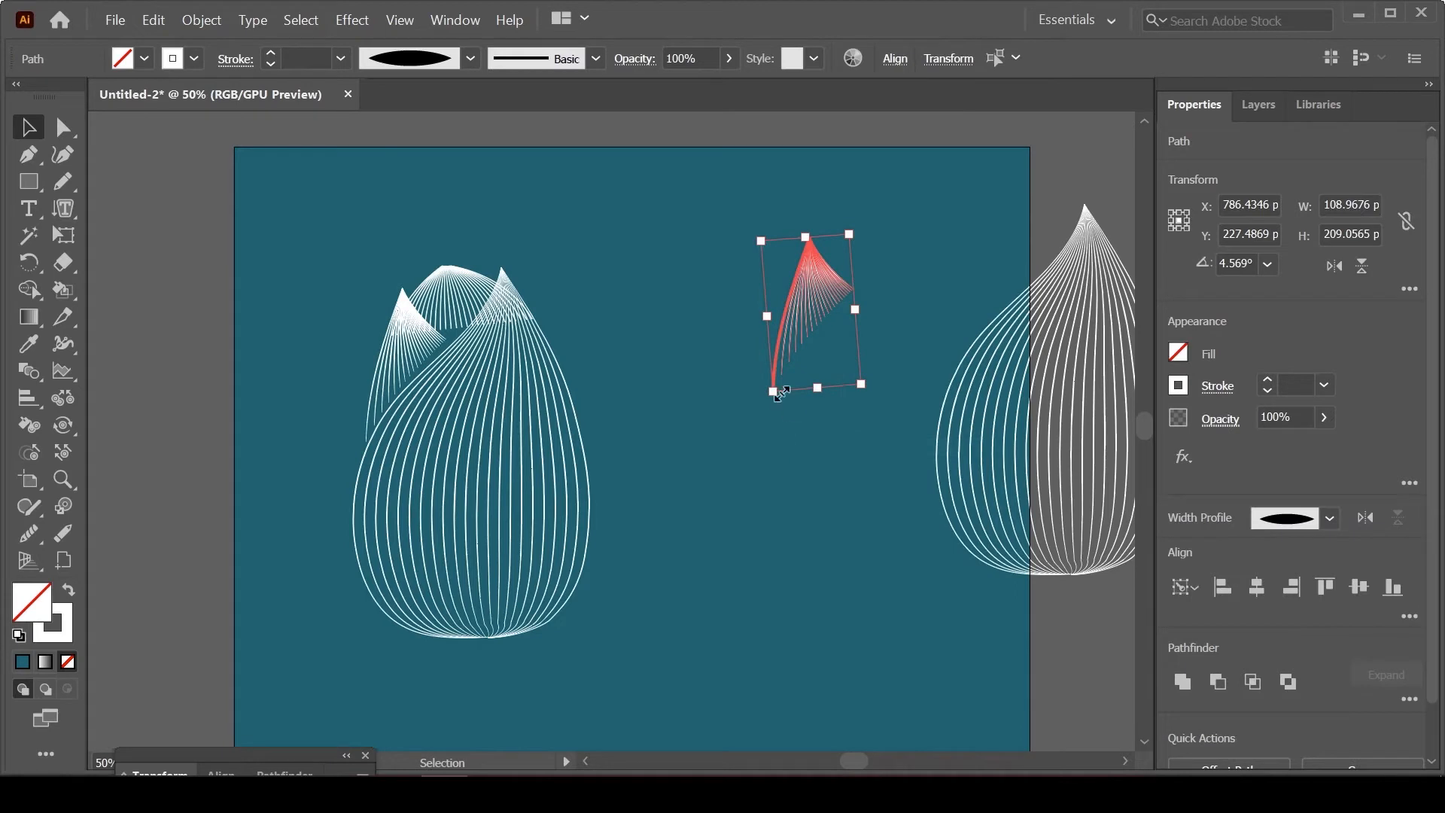
click(790, 413)
Step: Move the duplicated tip's outermost left line onto the arch blend, rotating it to cross diagonally where the petals overlap
drag(769, 376, 474, 354)
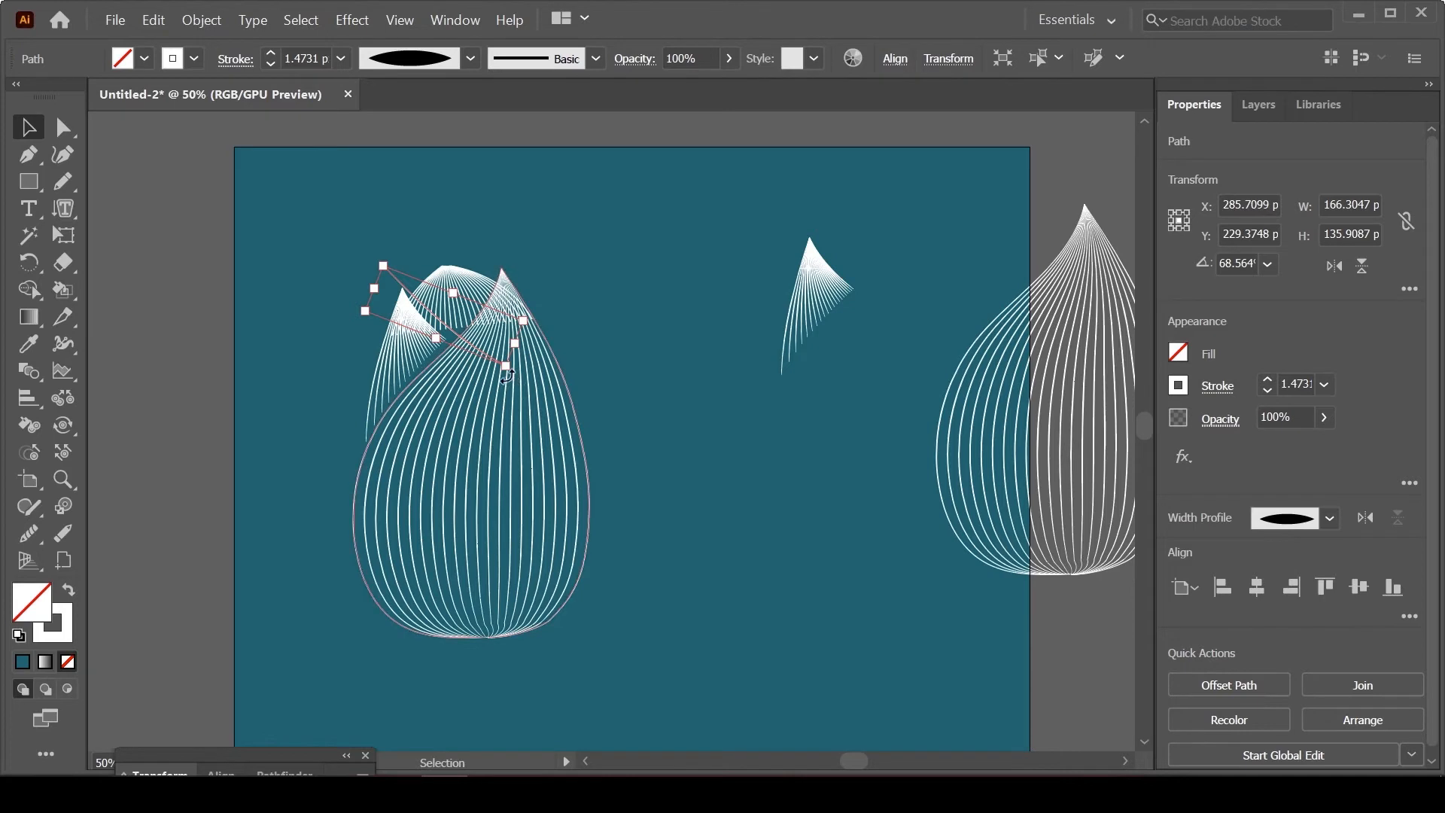
drag(507, 376, 500, 376)
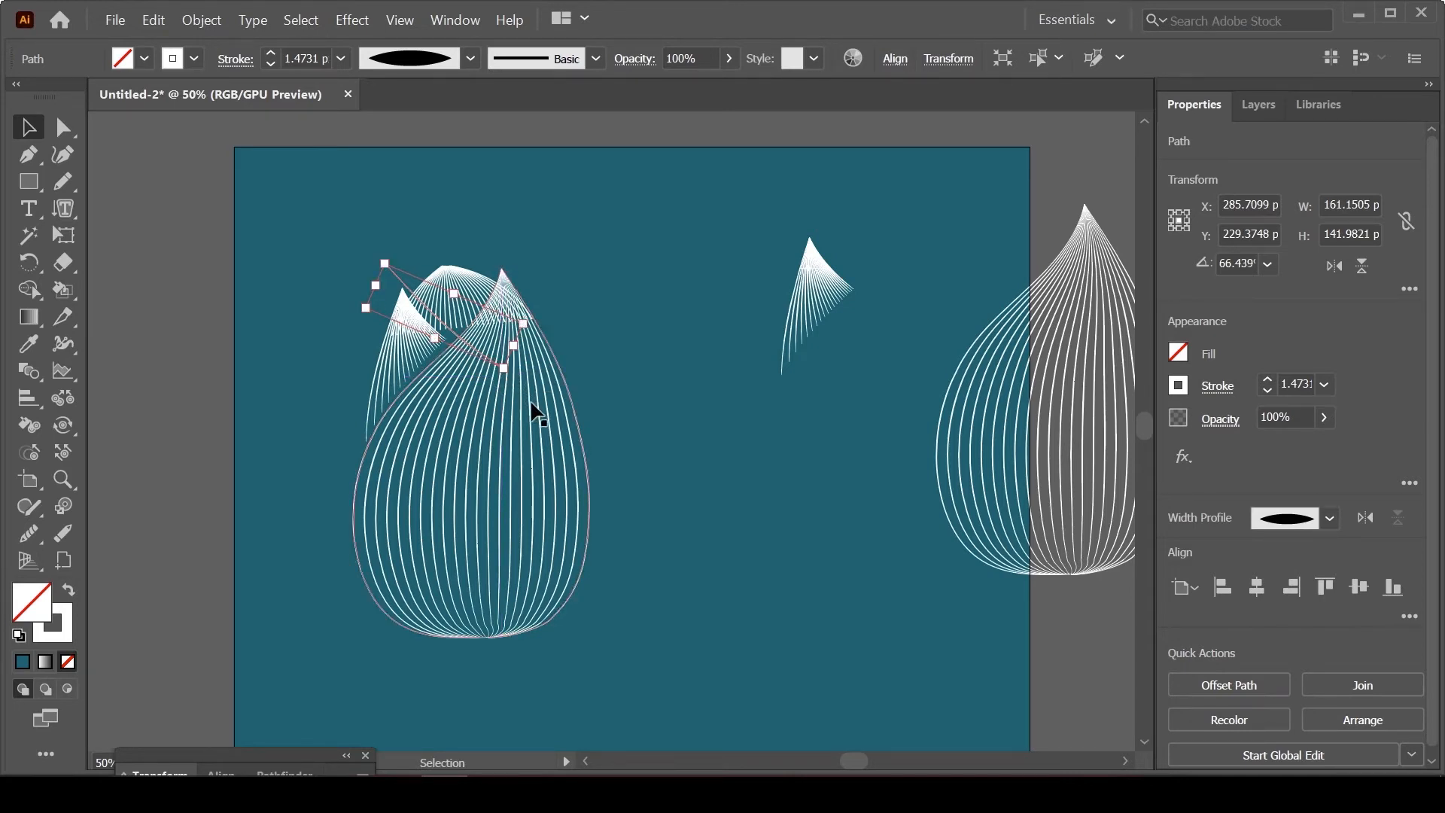
key(Down)
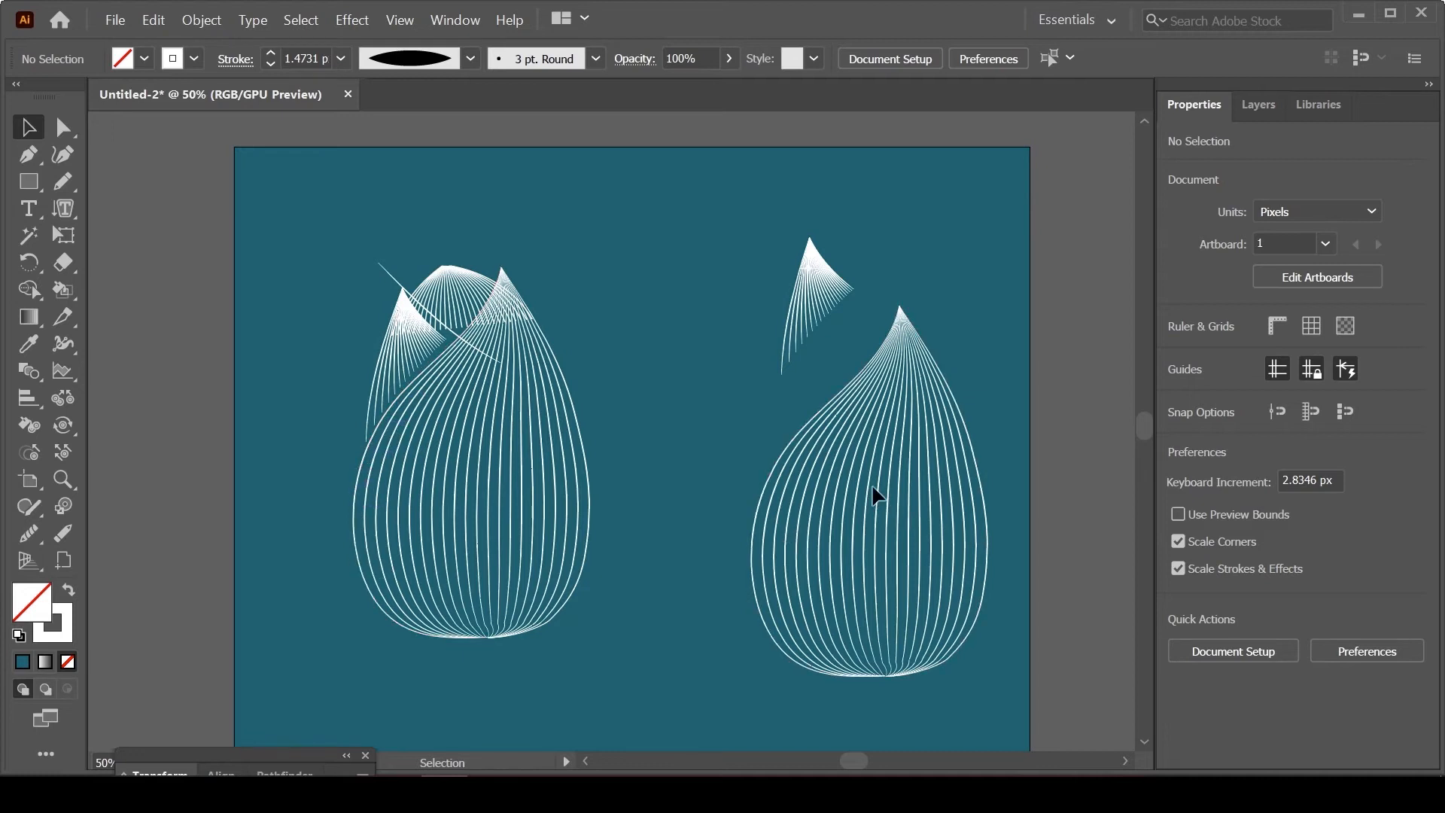
Step: Release the right-hand teardrop's blend and move its left curve over the layered petals to about X 267 px, Y 393 px
click(899, 489)
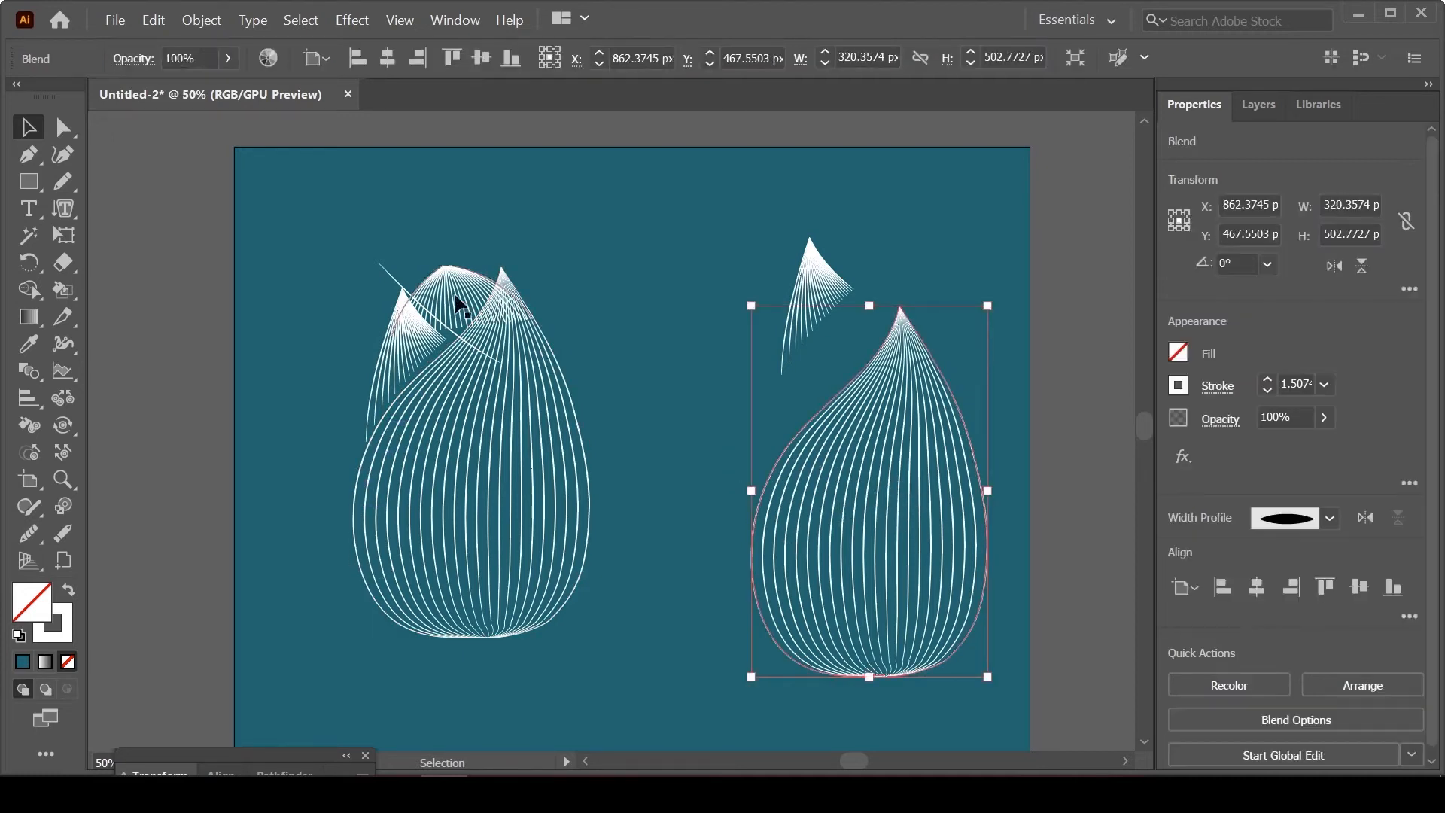
click(194, 22)
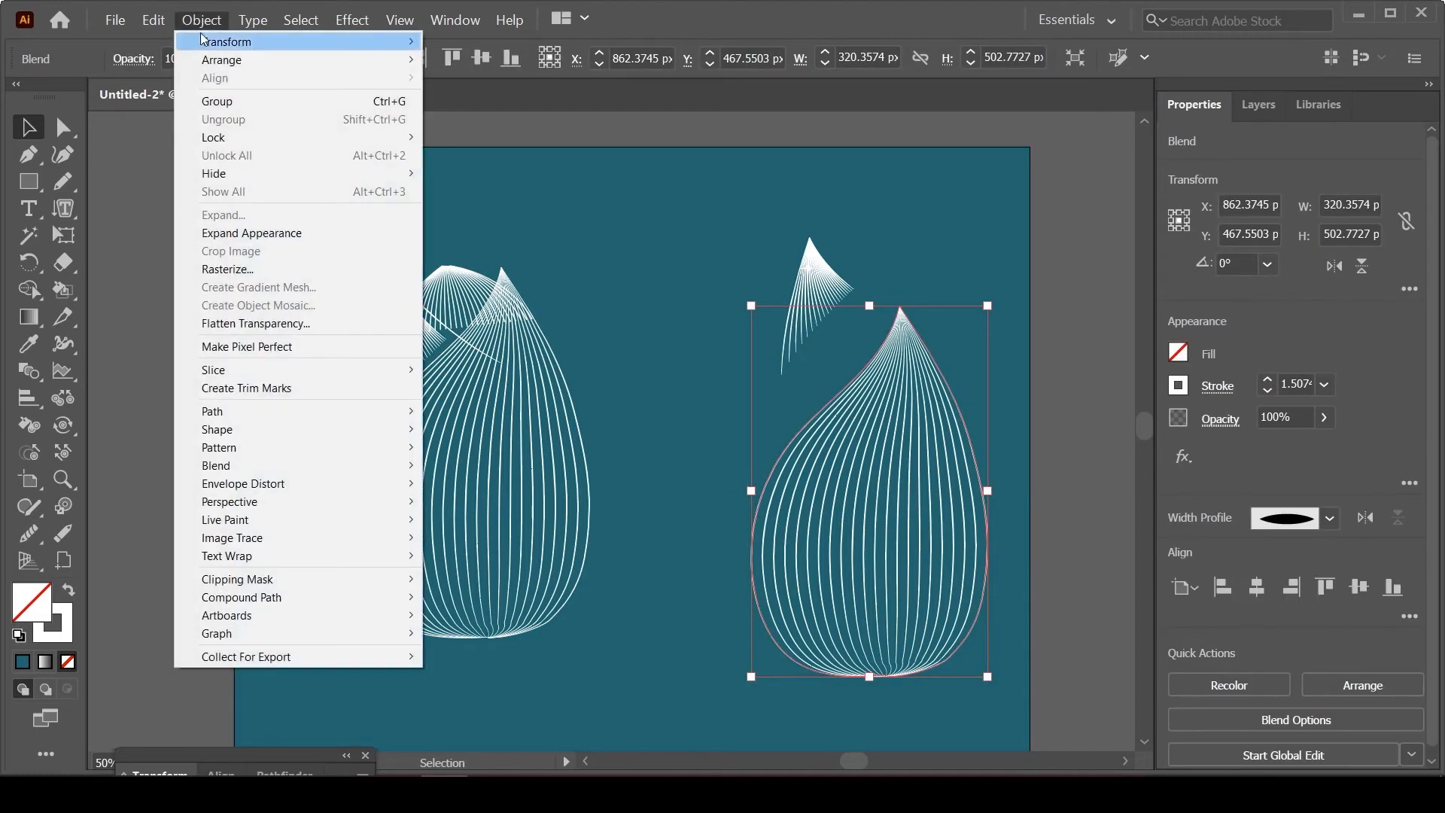
mouse_move(321, 472)
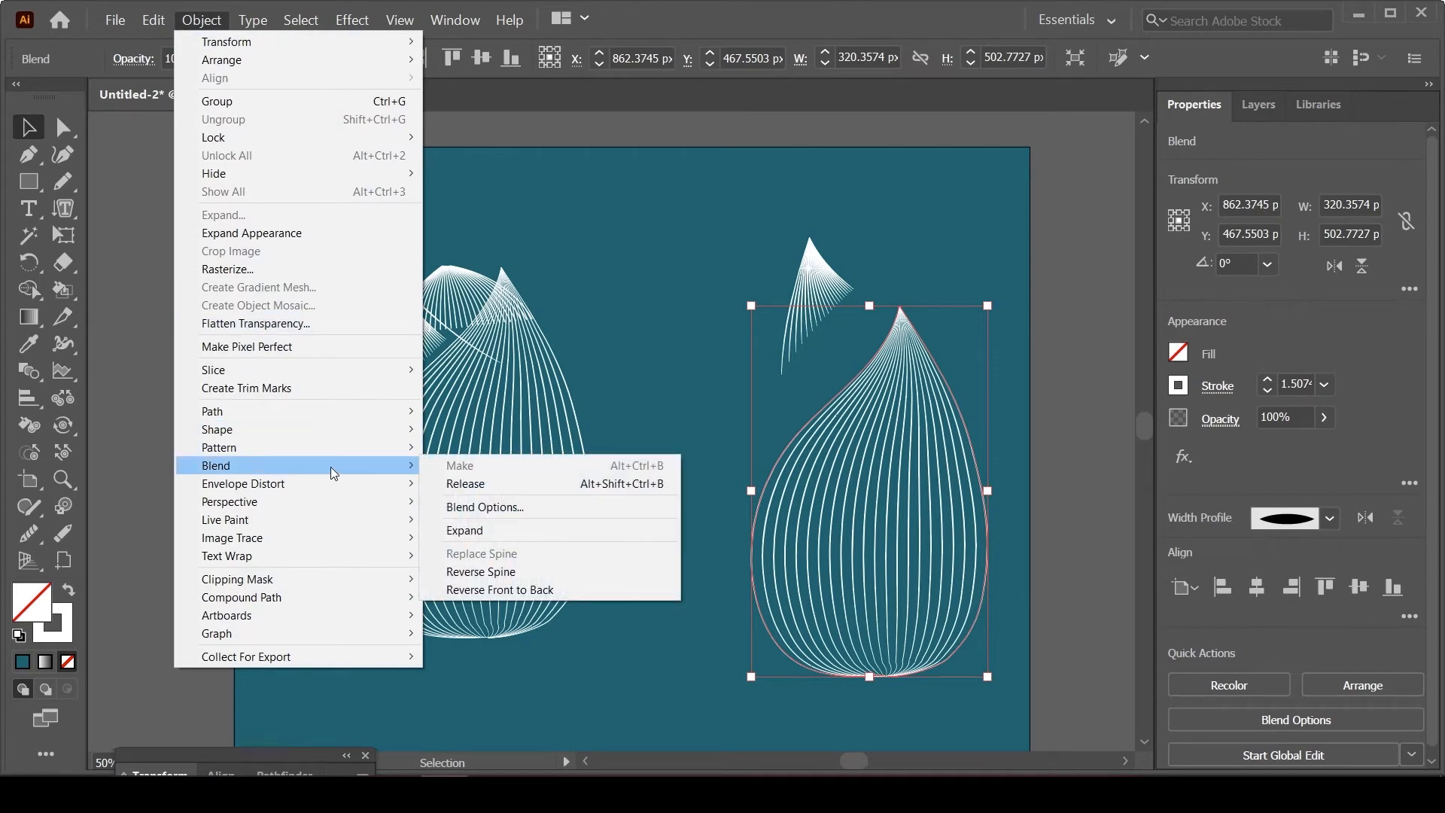
click(467, 484)
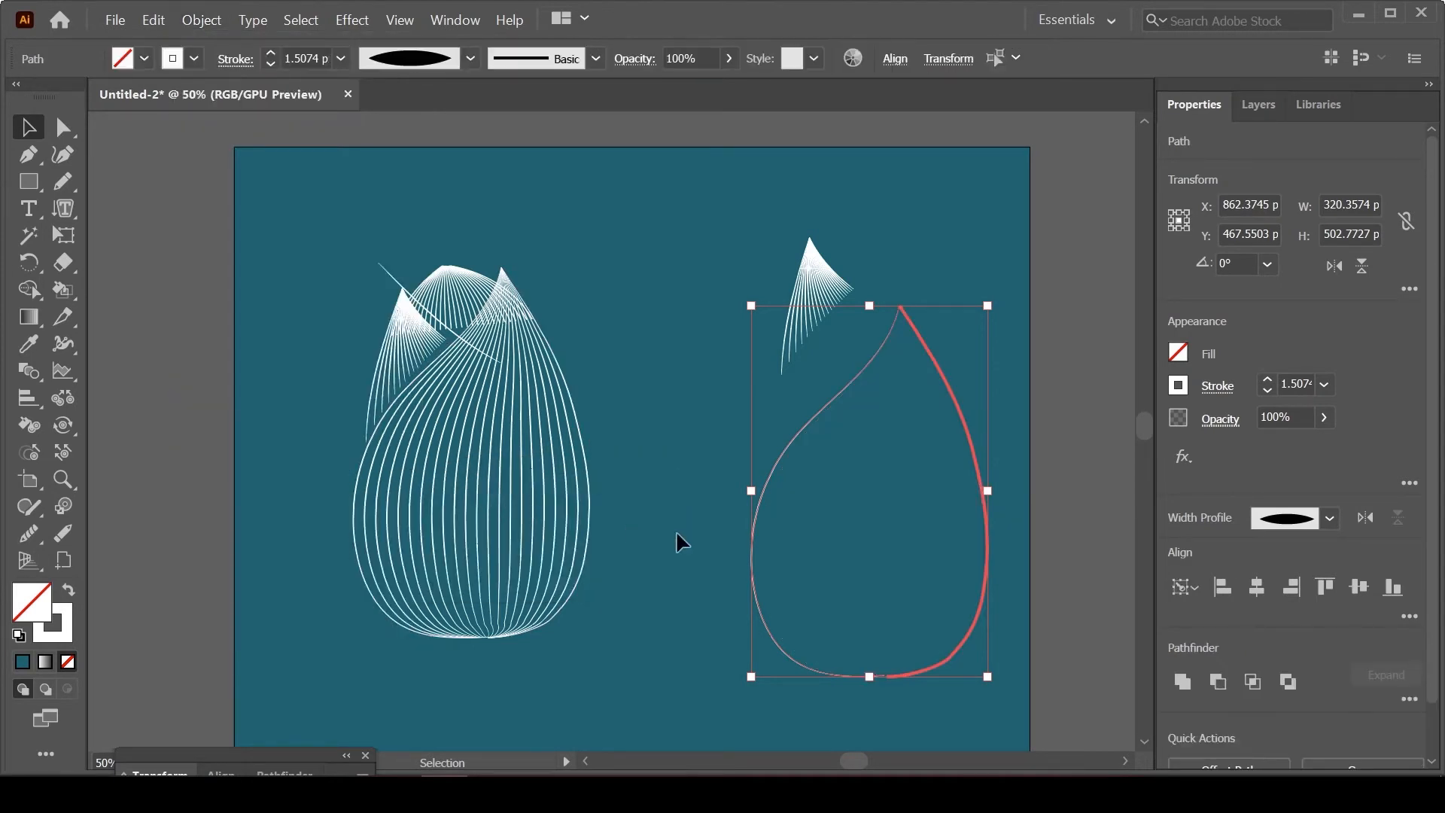
click(796, 539)
drag(752, 529, 364, 486)
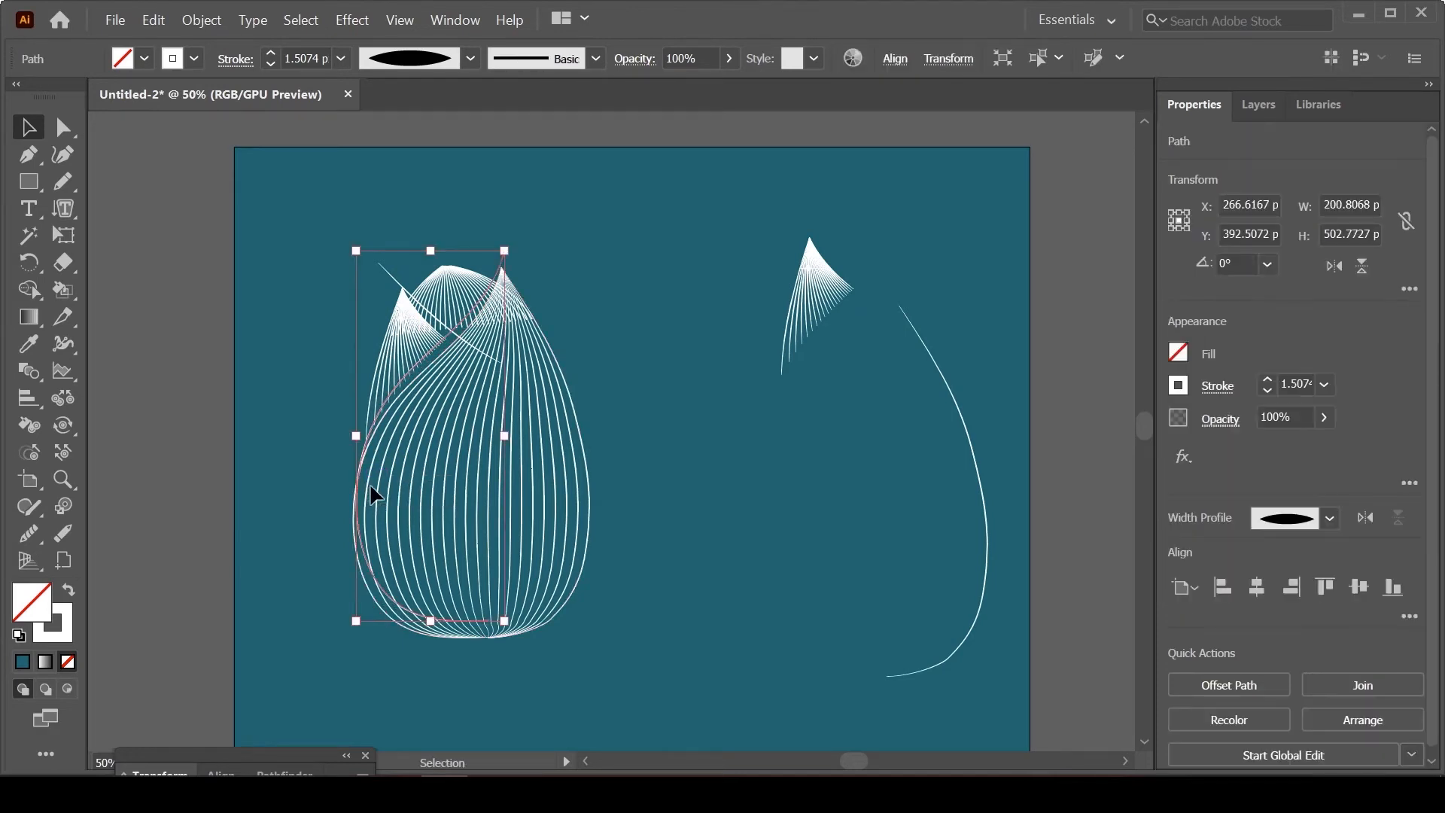
shift+click(391, 281)
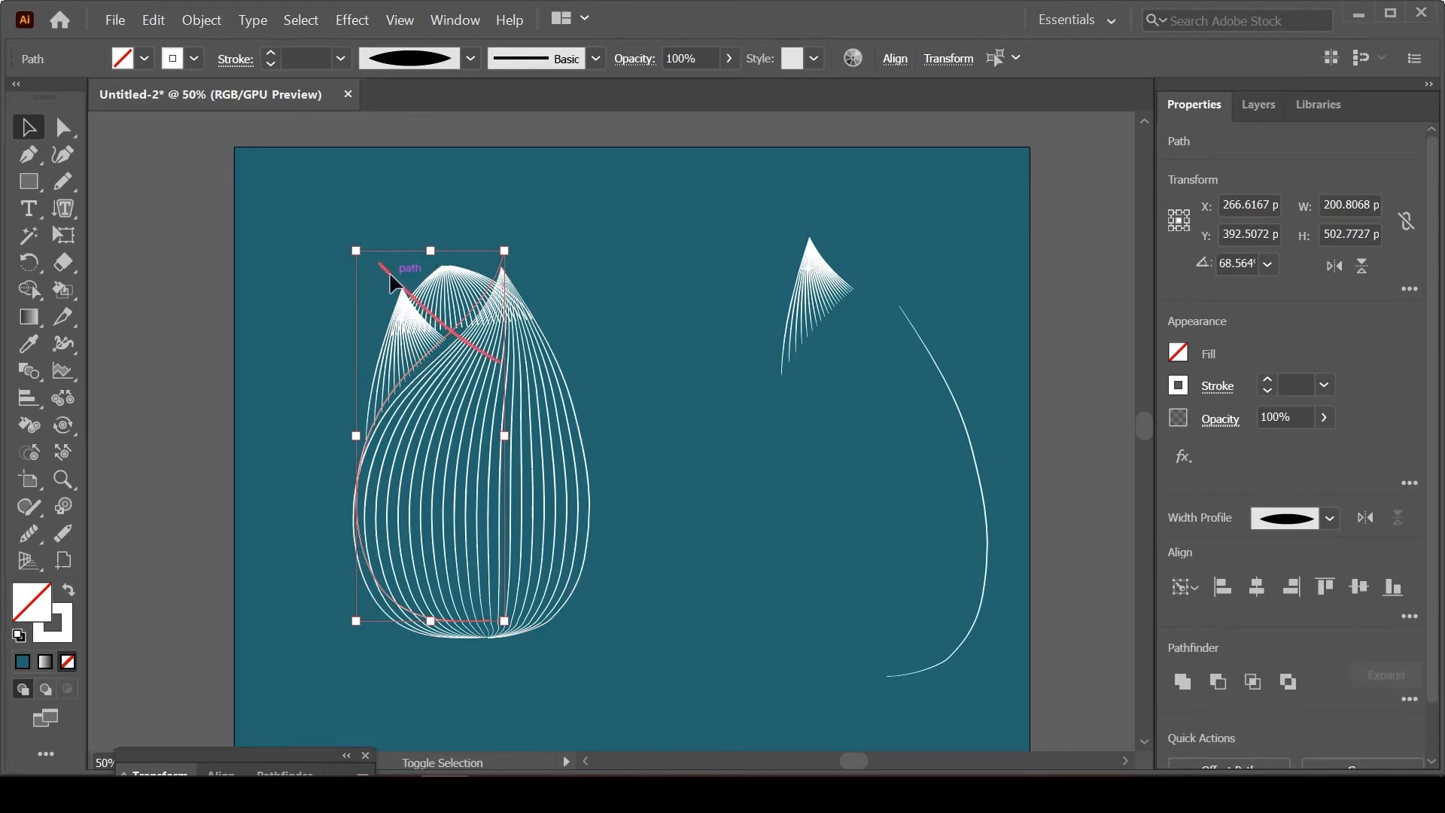
shift+click(452, 289)
double_click(452, 289)
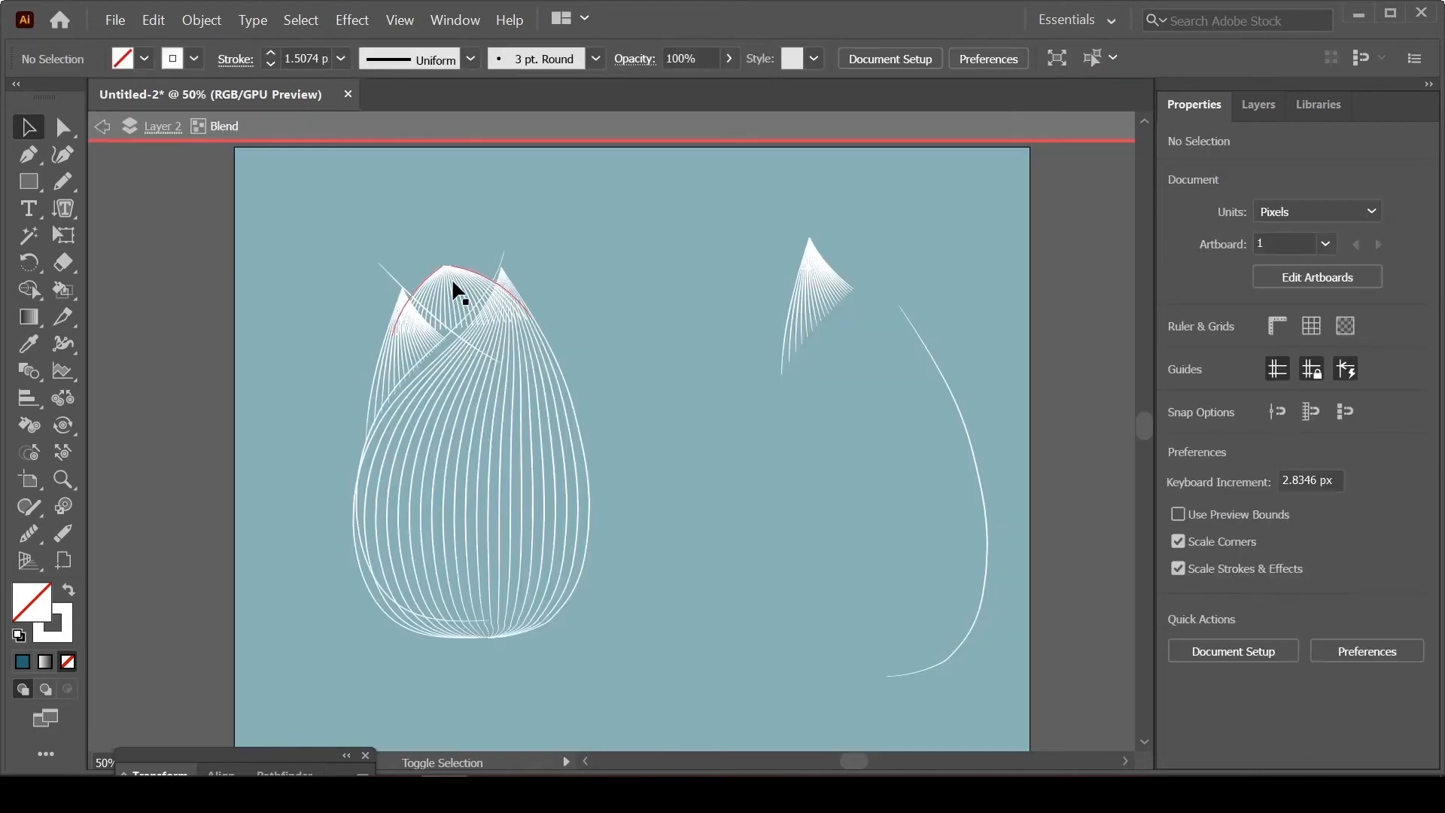
click(102, 128)
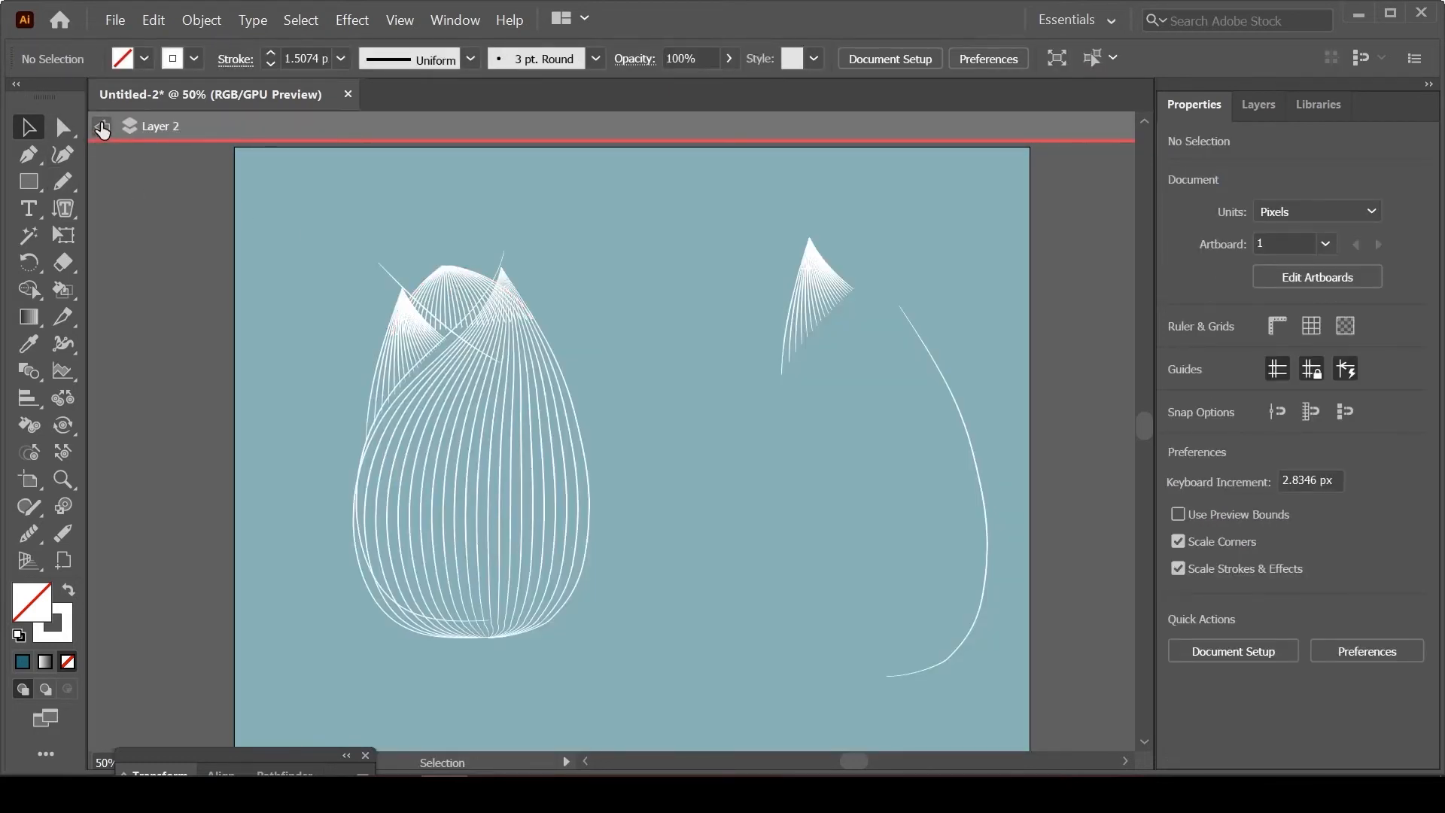
click(103, 128)
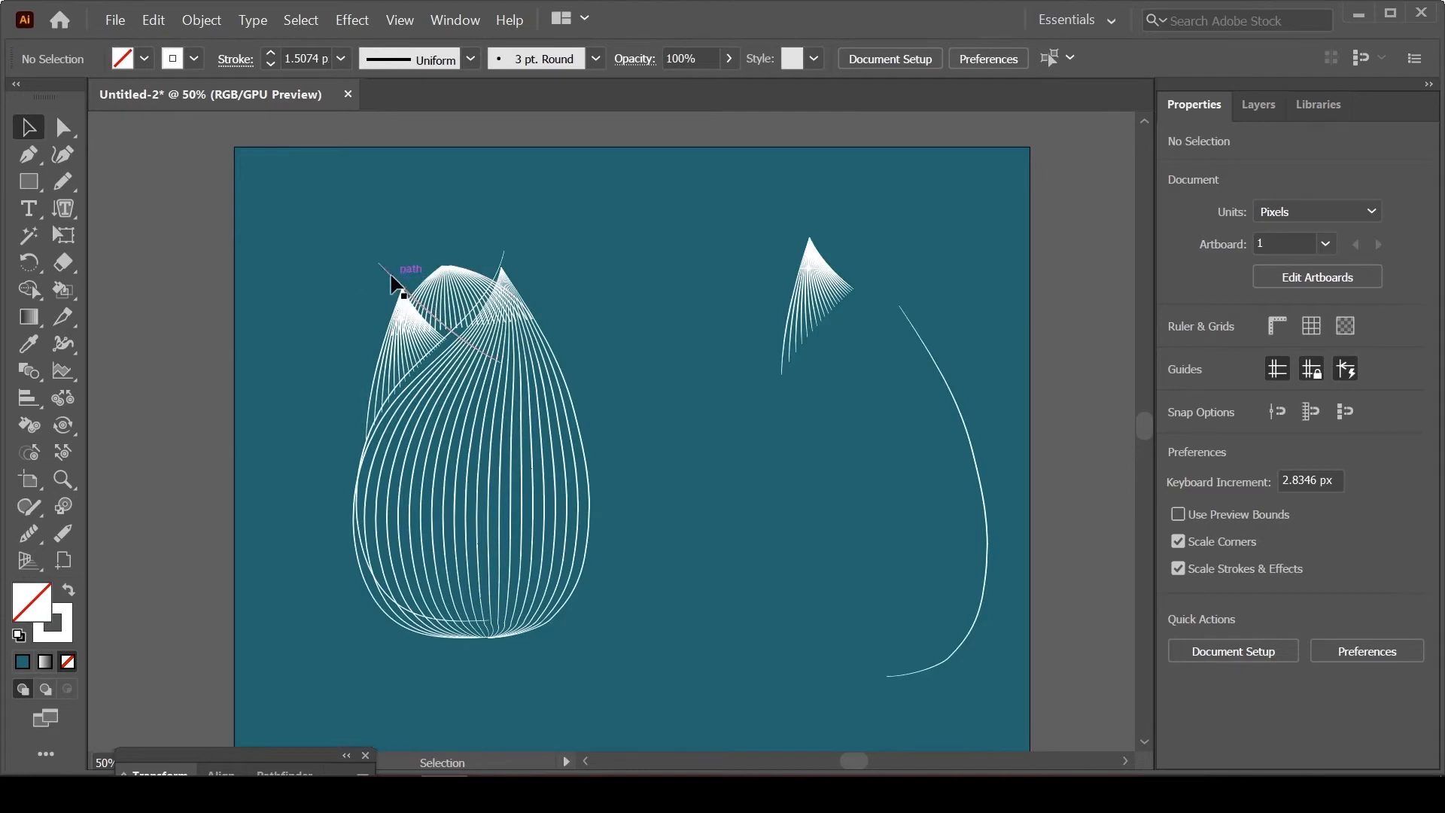
click(505, 263)
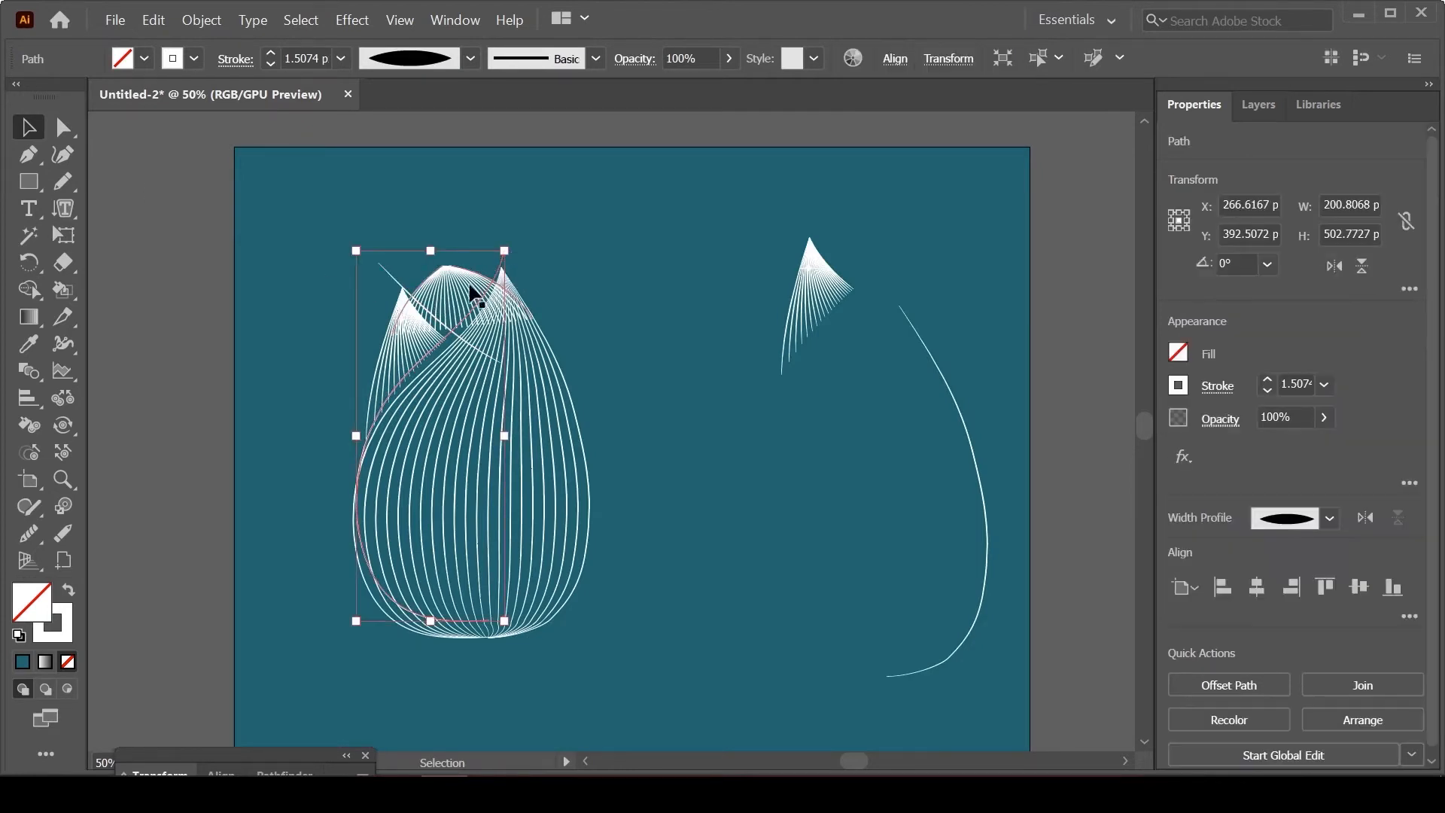
shift+click(419, 290)
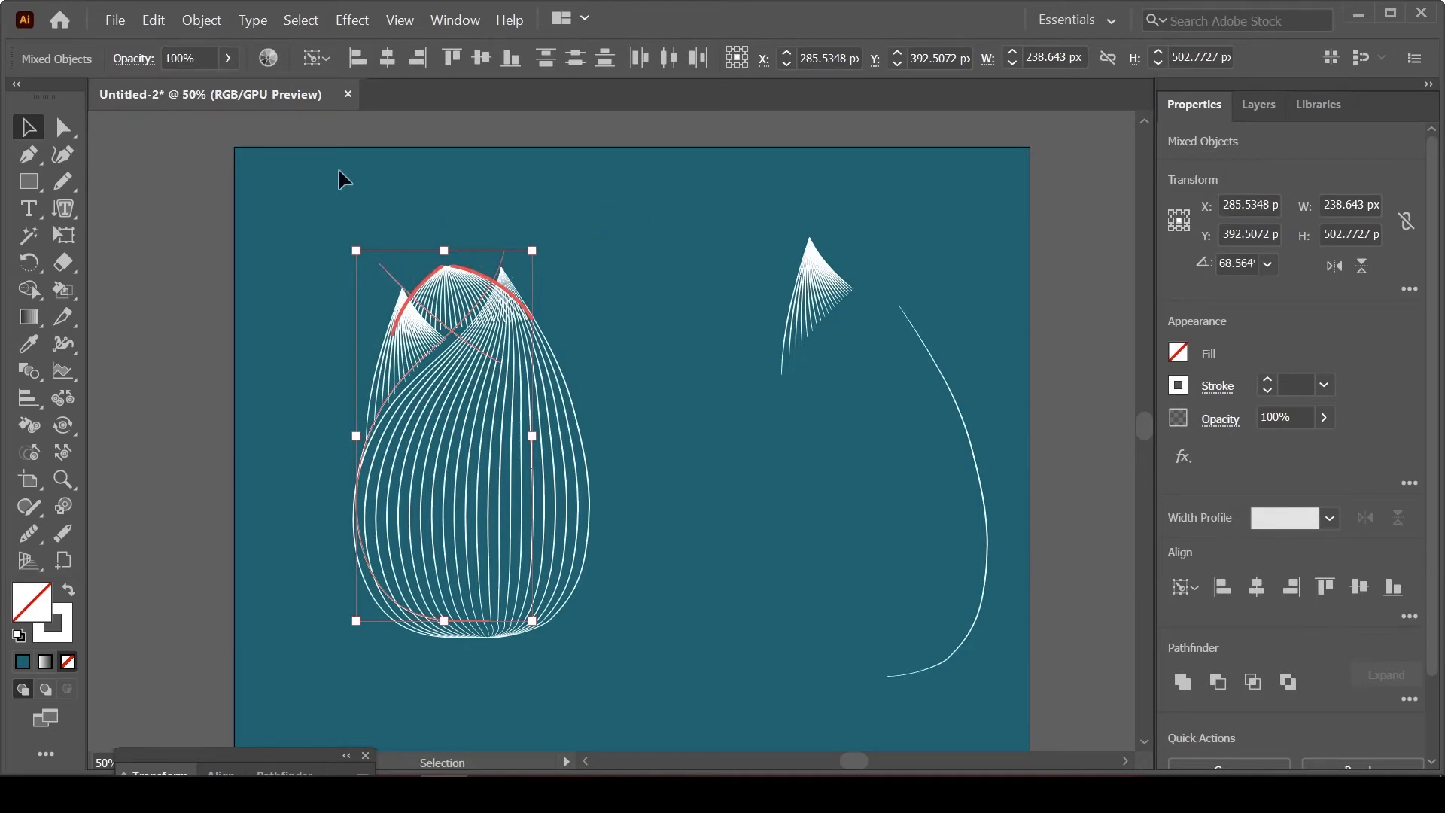
drag(457, 304, 605, 229)
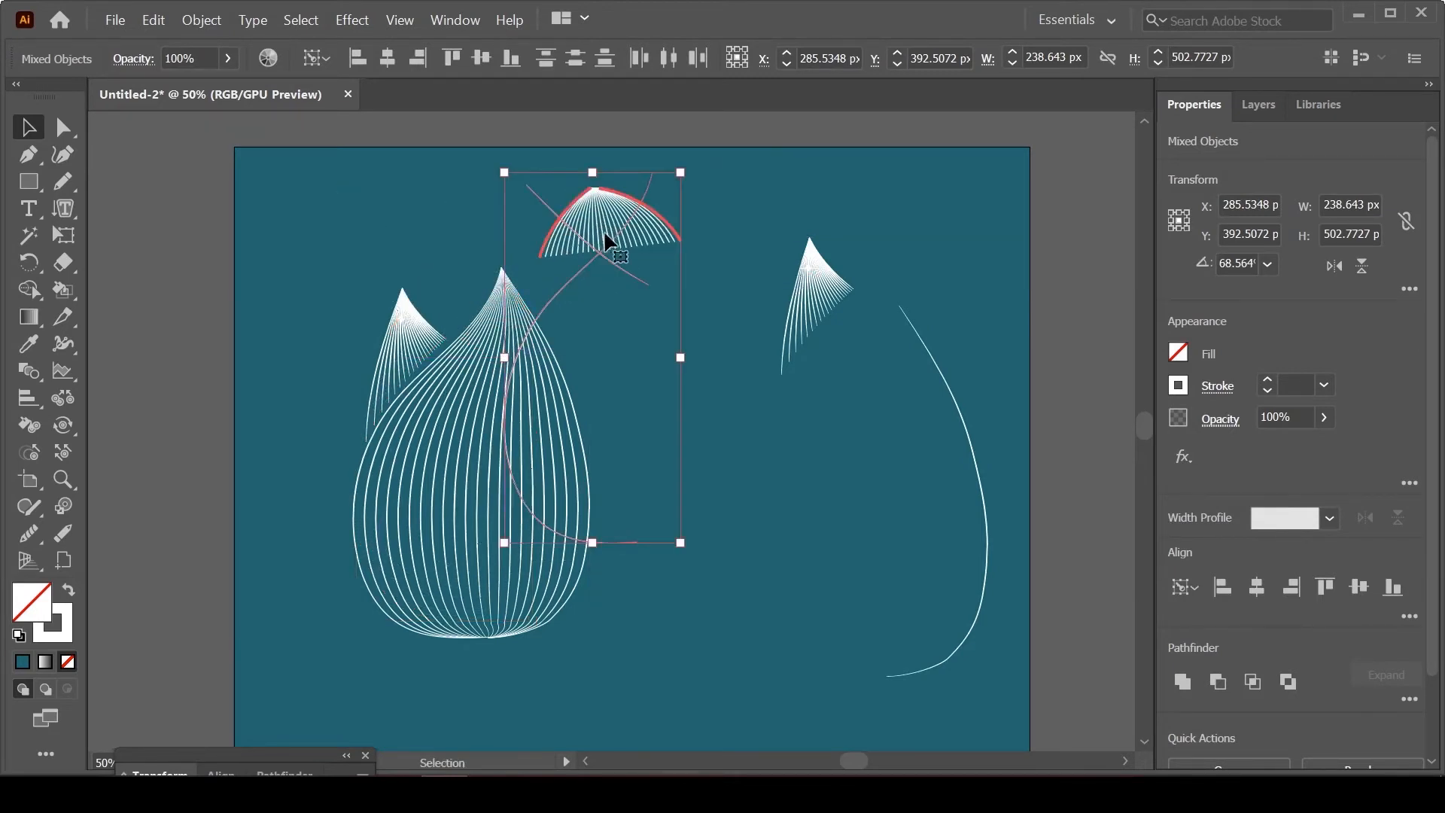
click(36, 290)
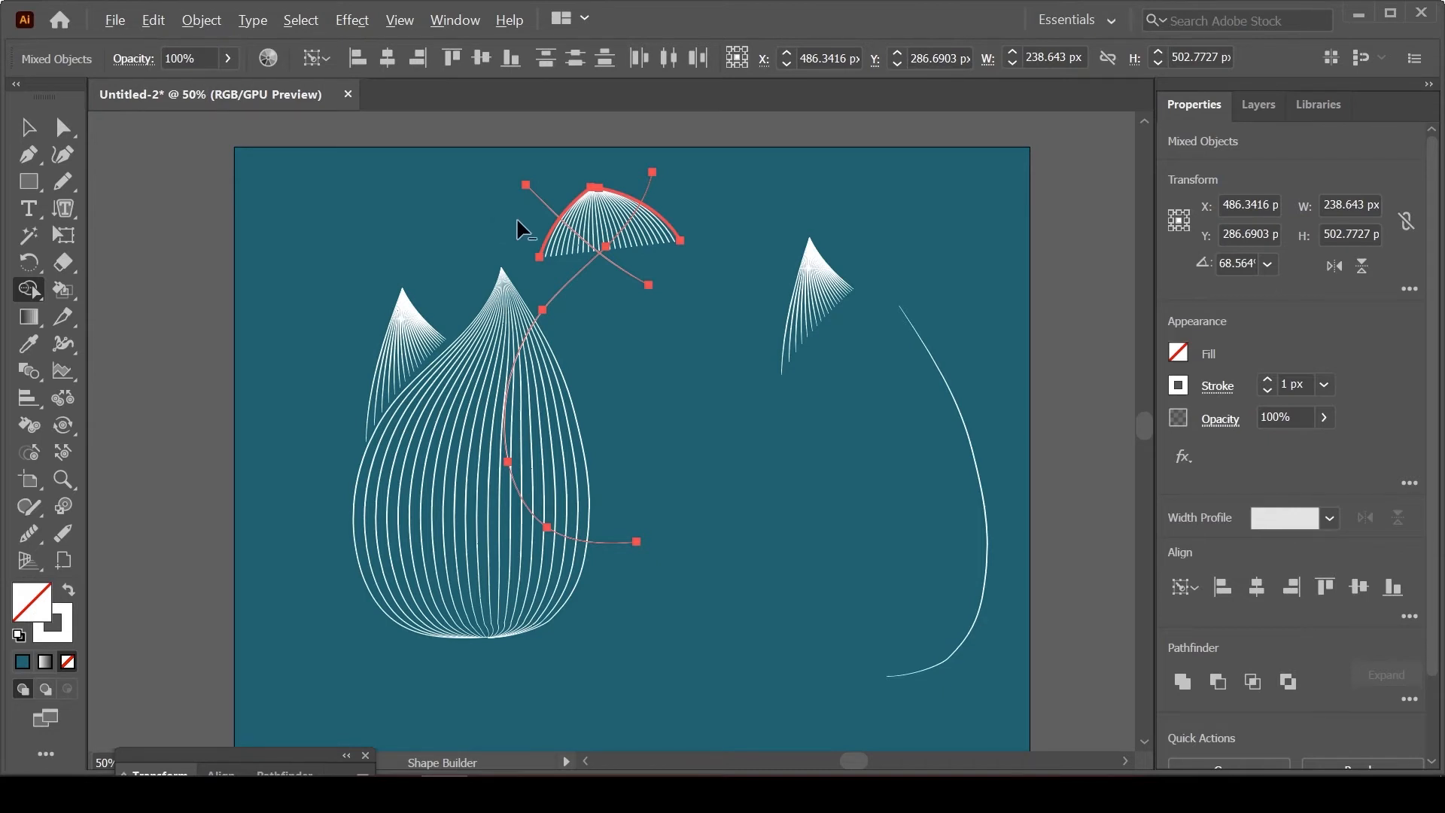
mouse_move(520, 220)
mouse_down()
mouse_move(584, 256)
mouse_move(607, 291)
mouse_move(675, 193)
mouse_up()
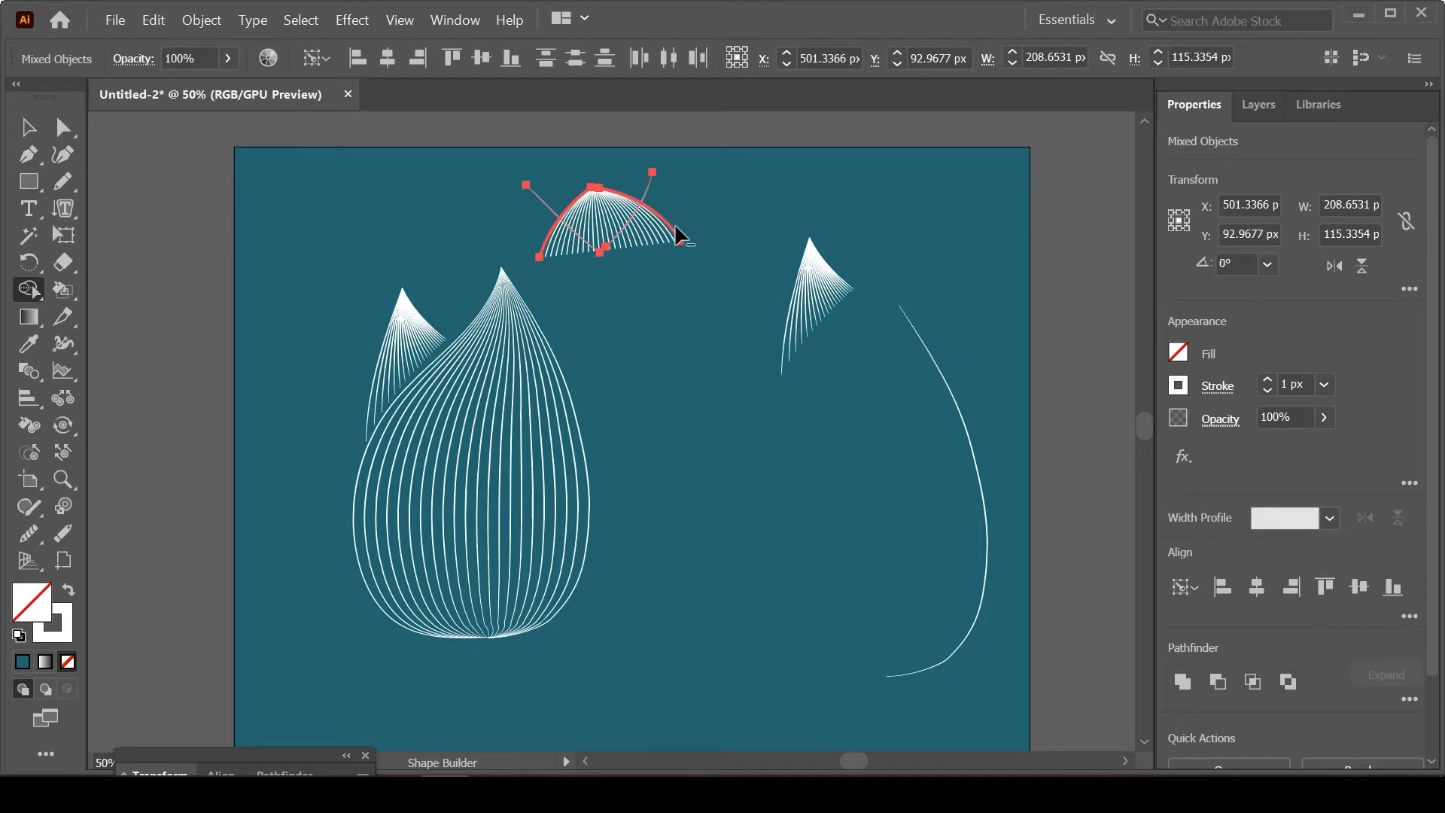
key(ctrl+z)
key(ctrl+z)
key(ctrl+z)
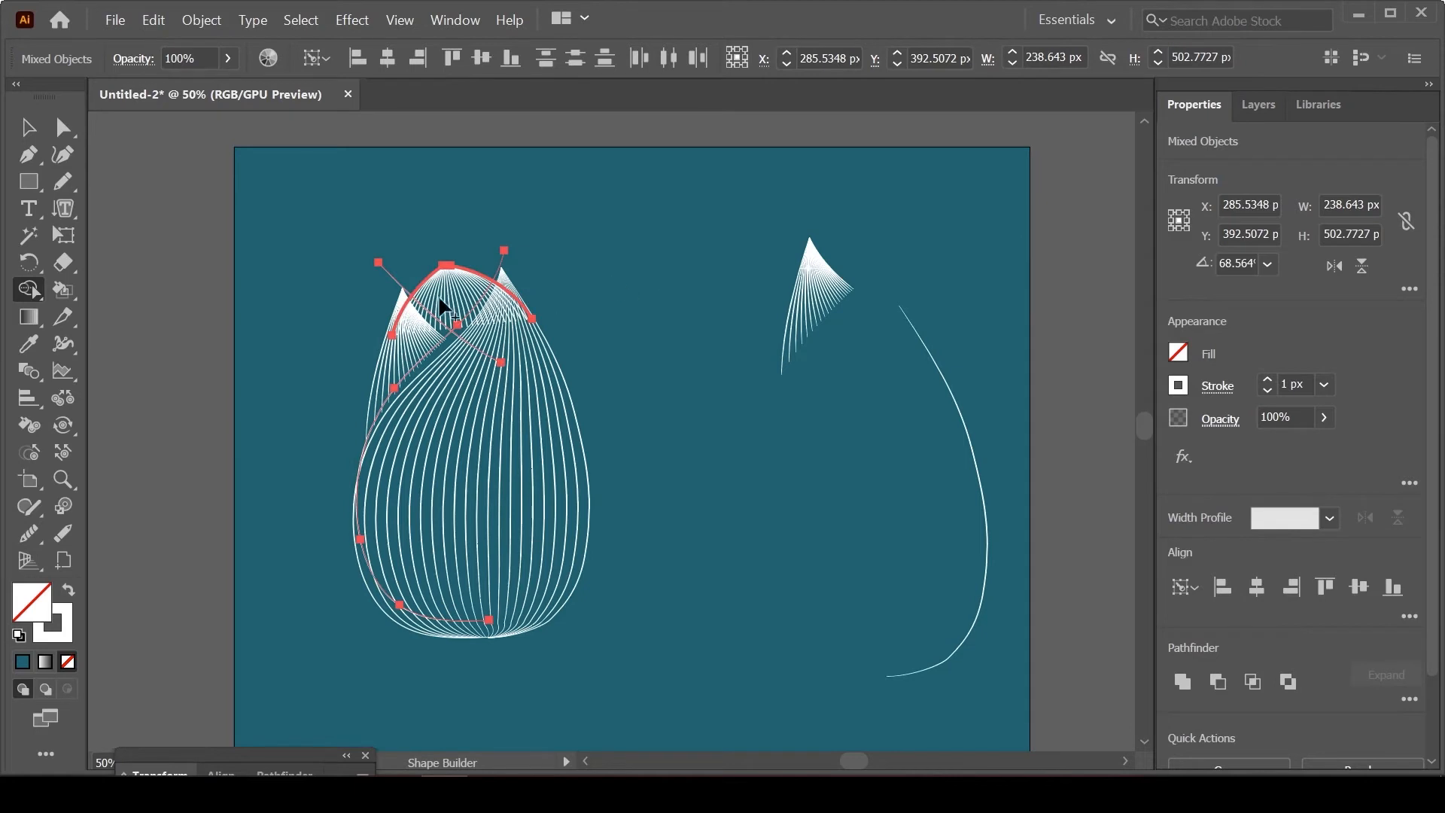
click(28, 128)
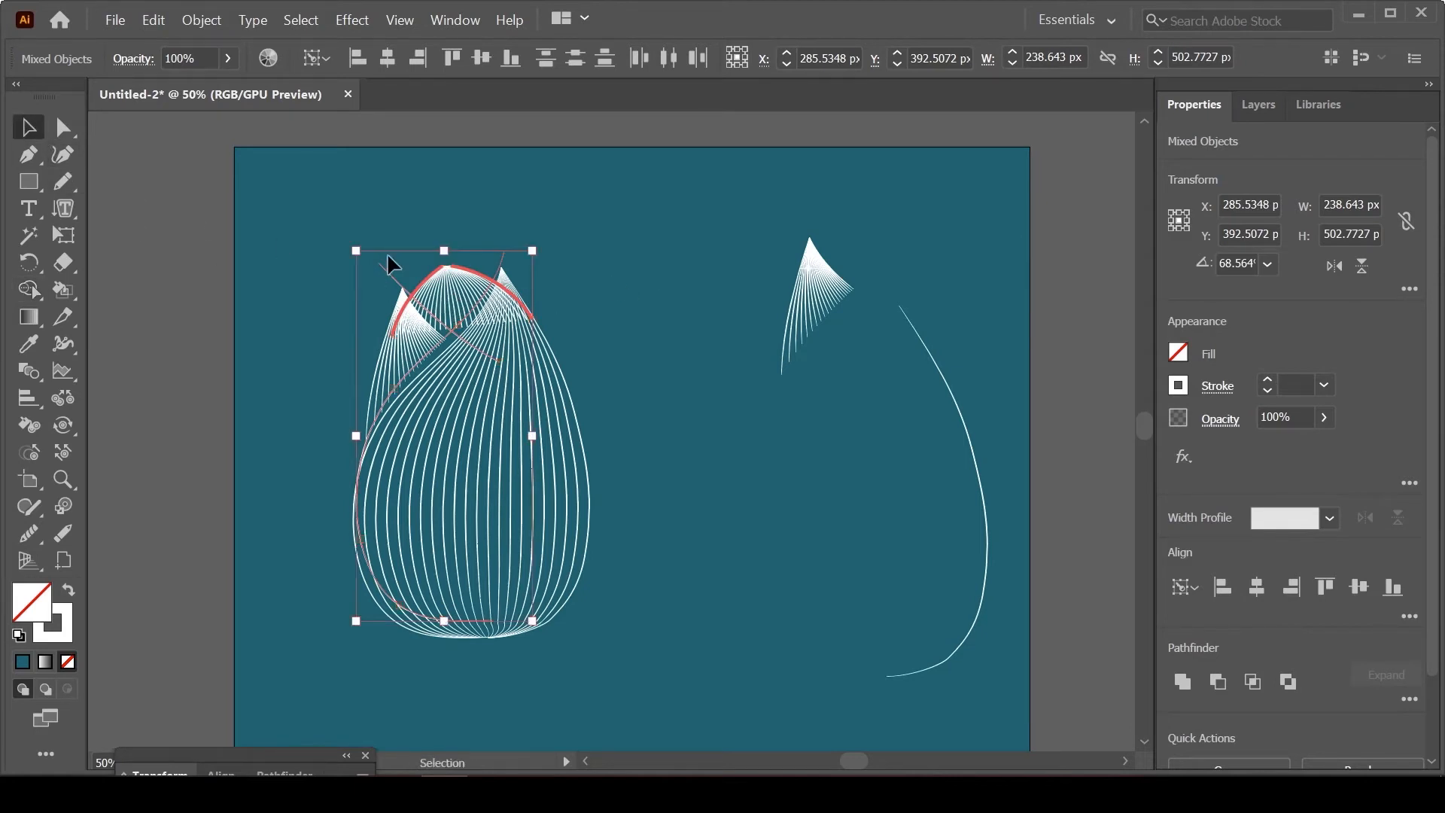
click(704, 261)
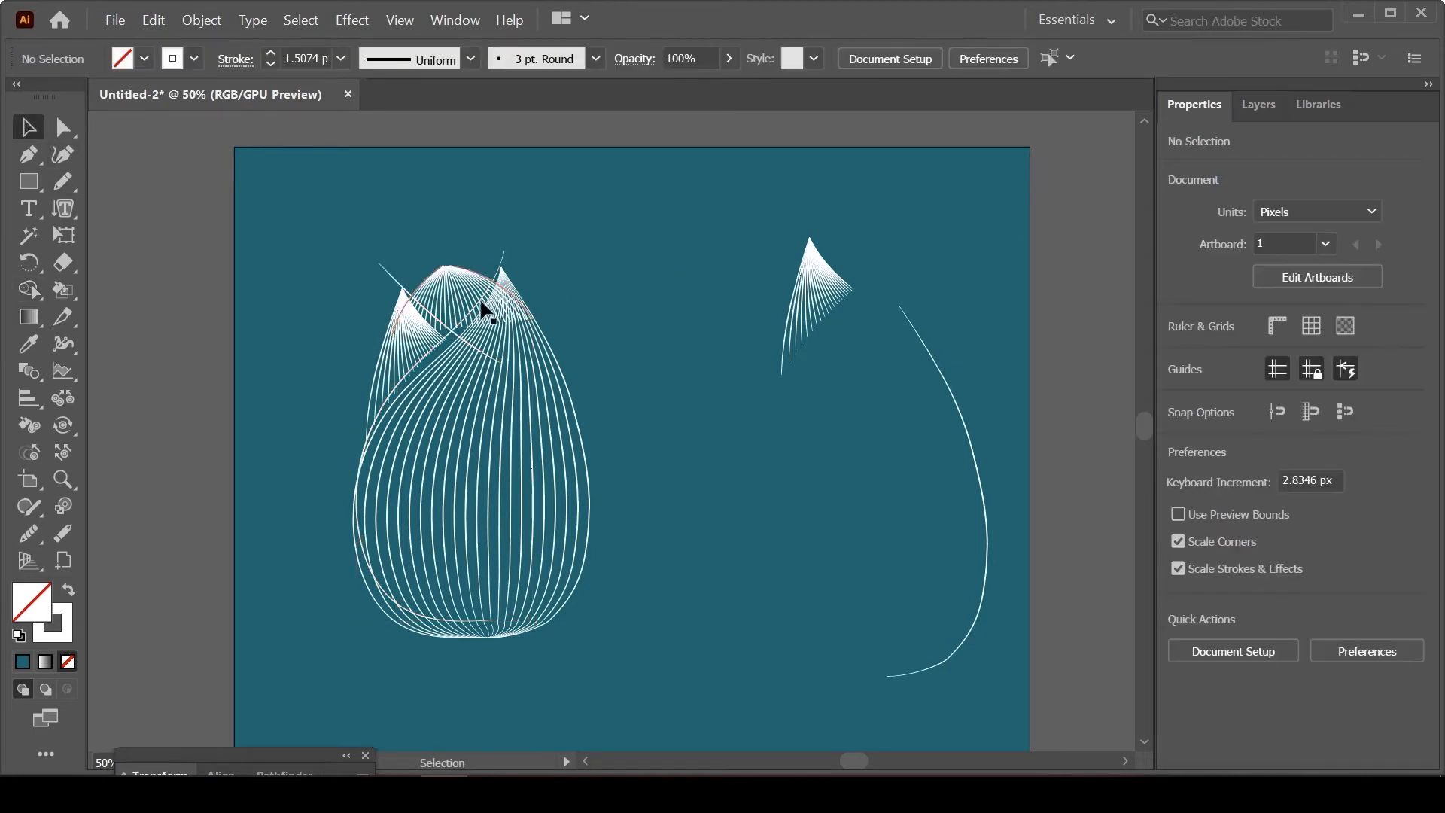
Step: Expand the arched back petal's blend into editable lines and clear the selection
click(461, 300)
click(199, 20)
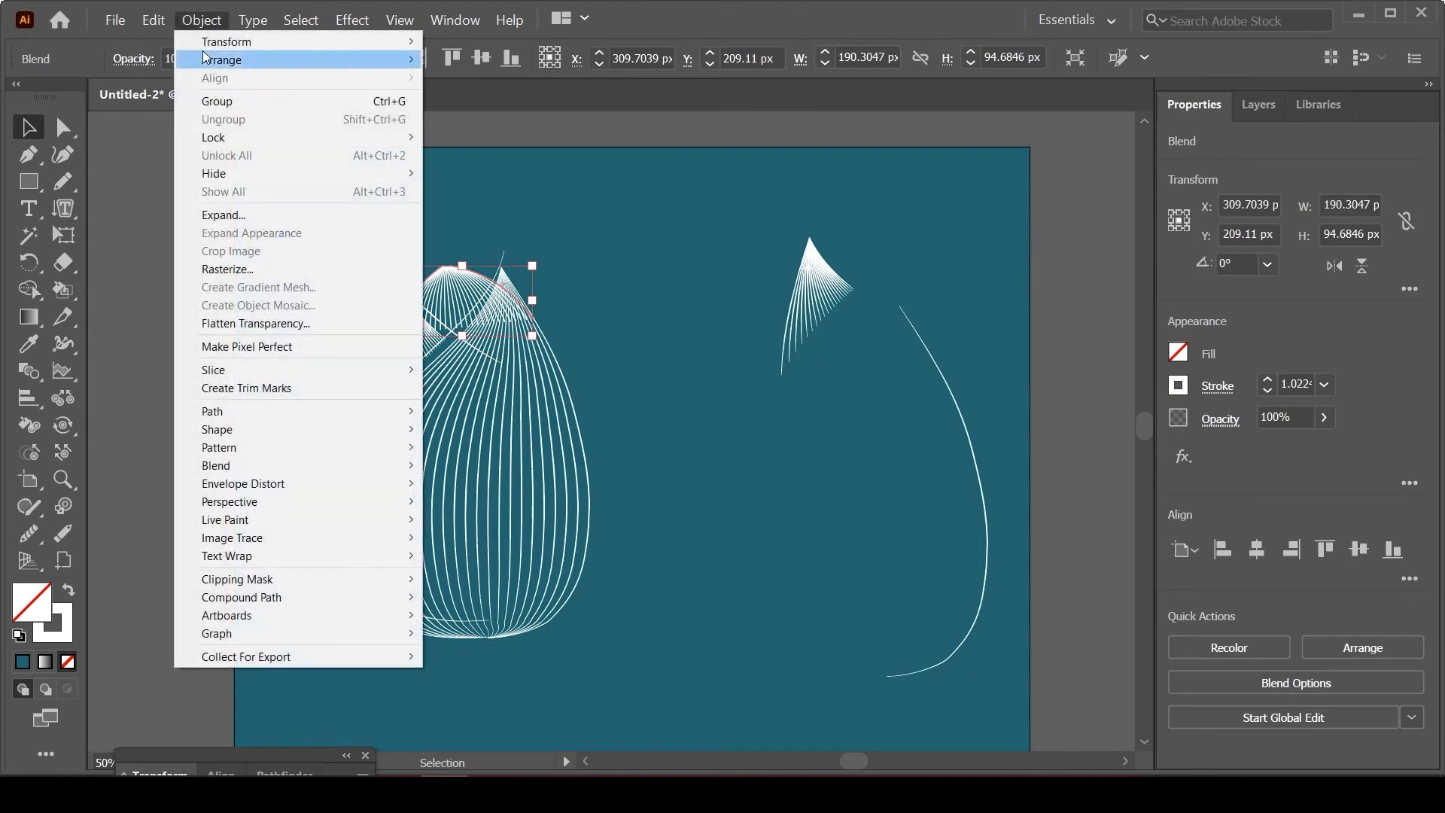
mouse_move(282, 461)
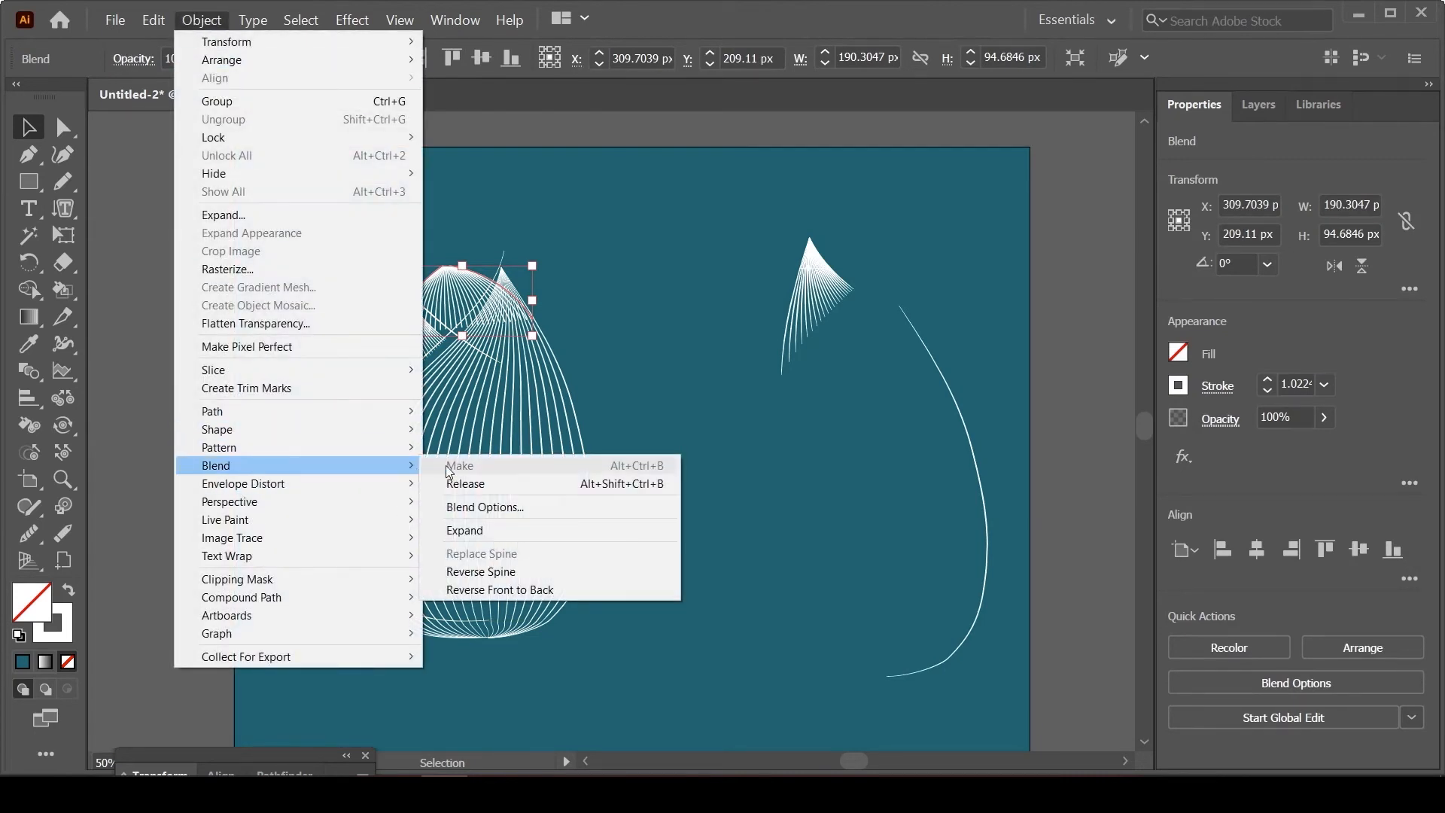
click(465, 530)
click(636, 265)
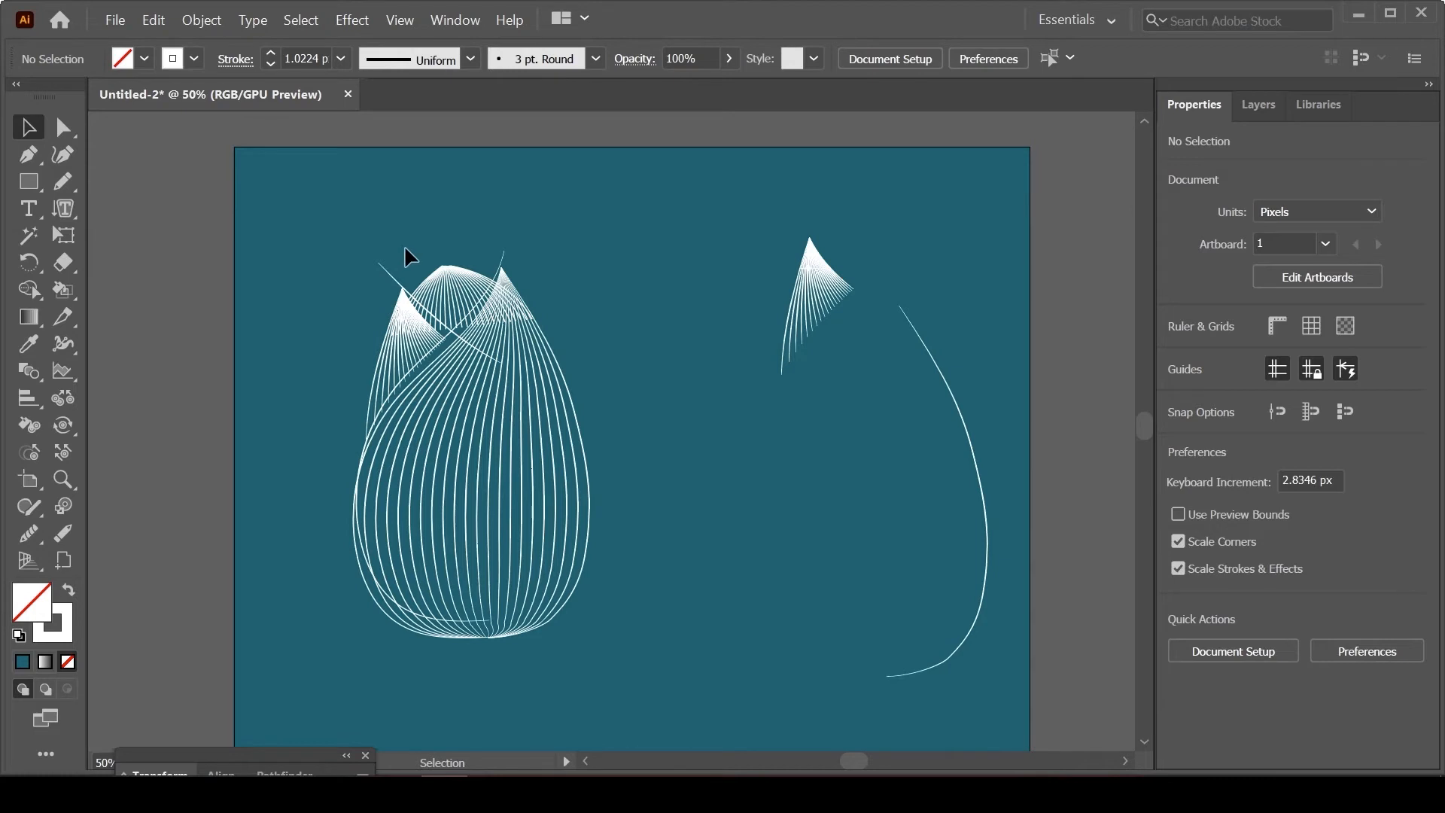
Step: Select the expanded arch with both cutting curves and move them together off the flower to about X 517 px, Y 310 px
click(452, 278)
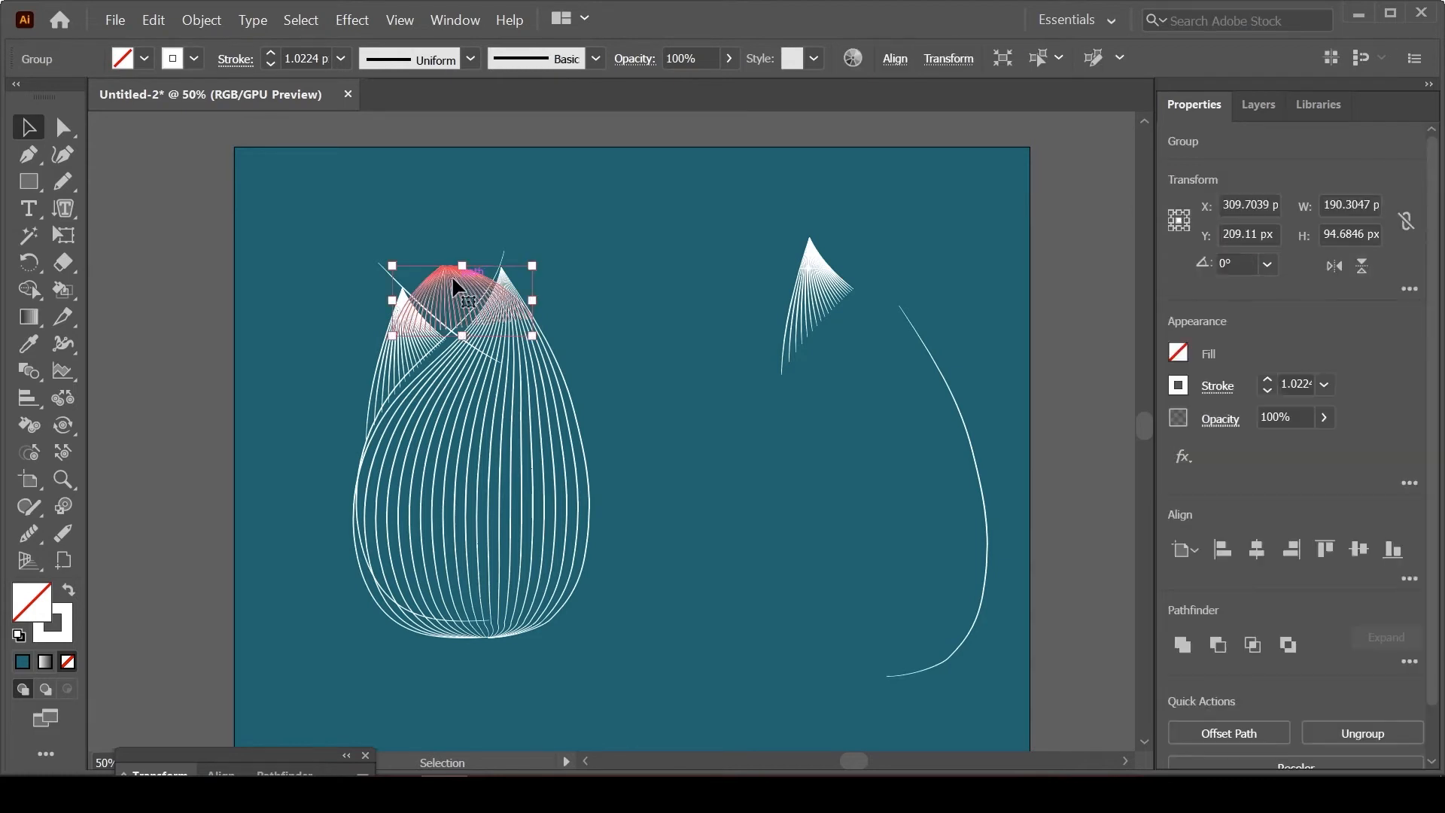
shift+click(407, 297)
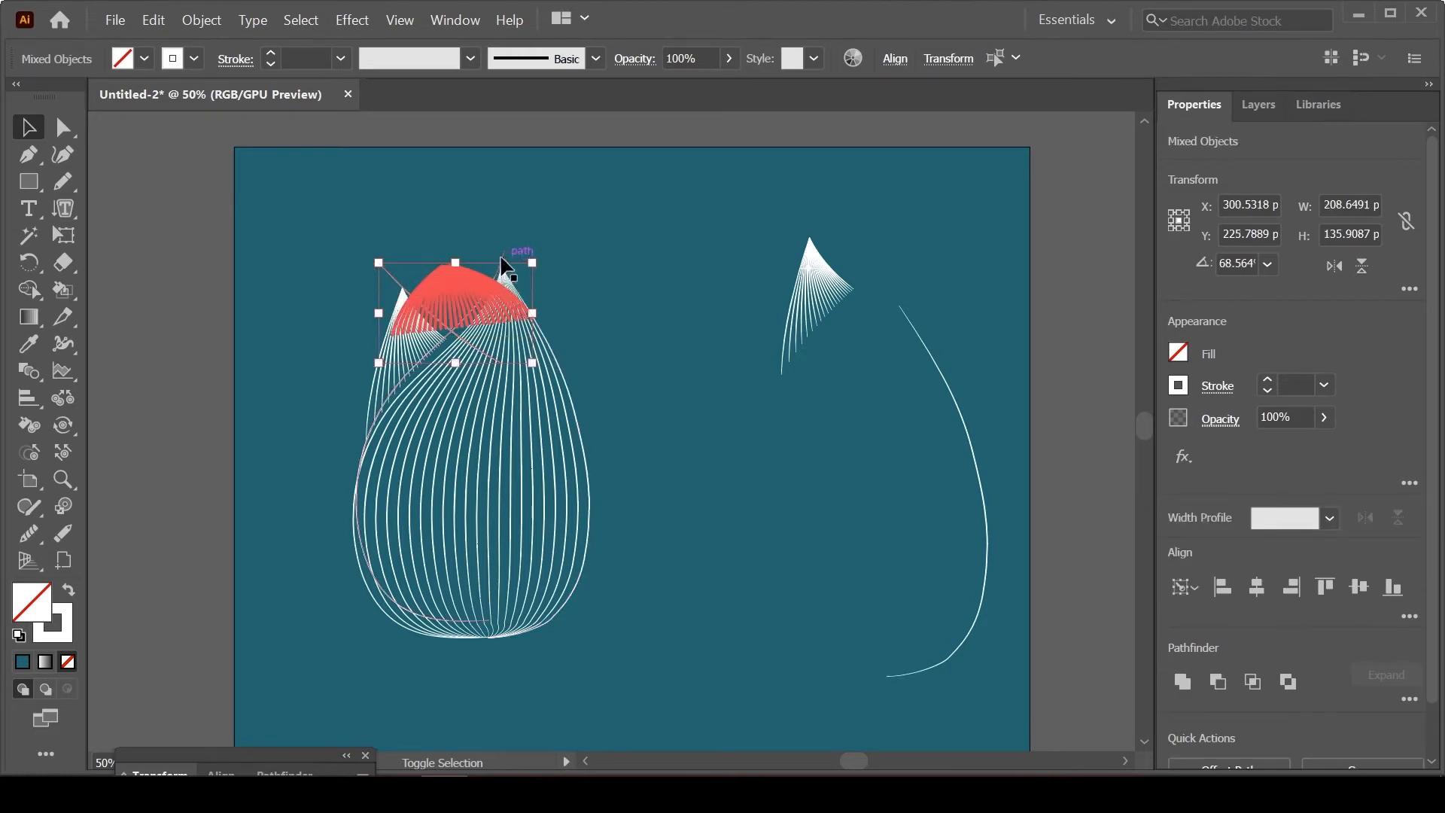
shift+click(504, 256)
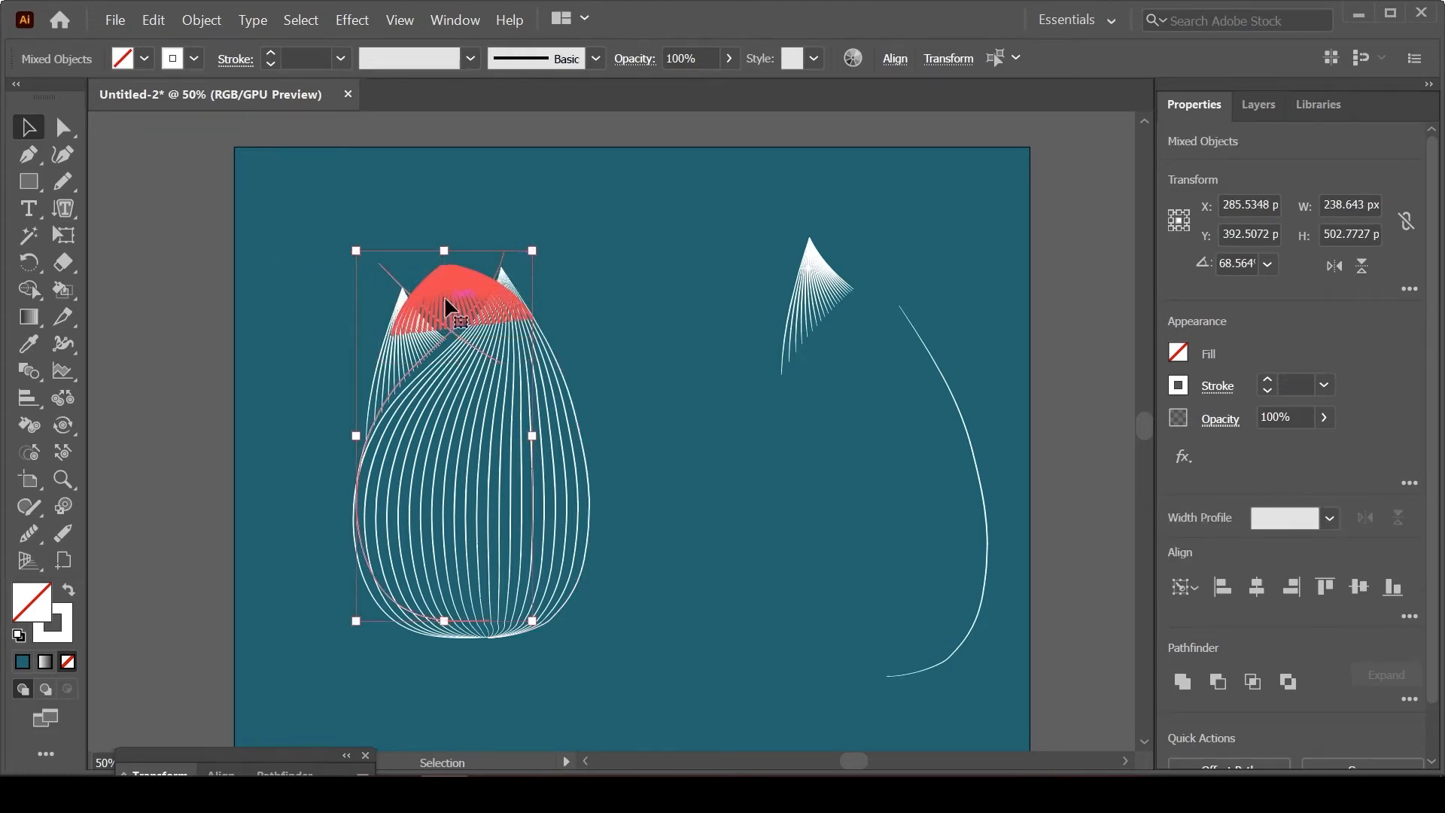
drag(444, 295, 615, 234)
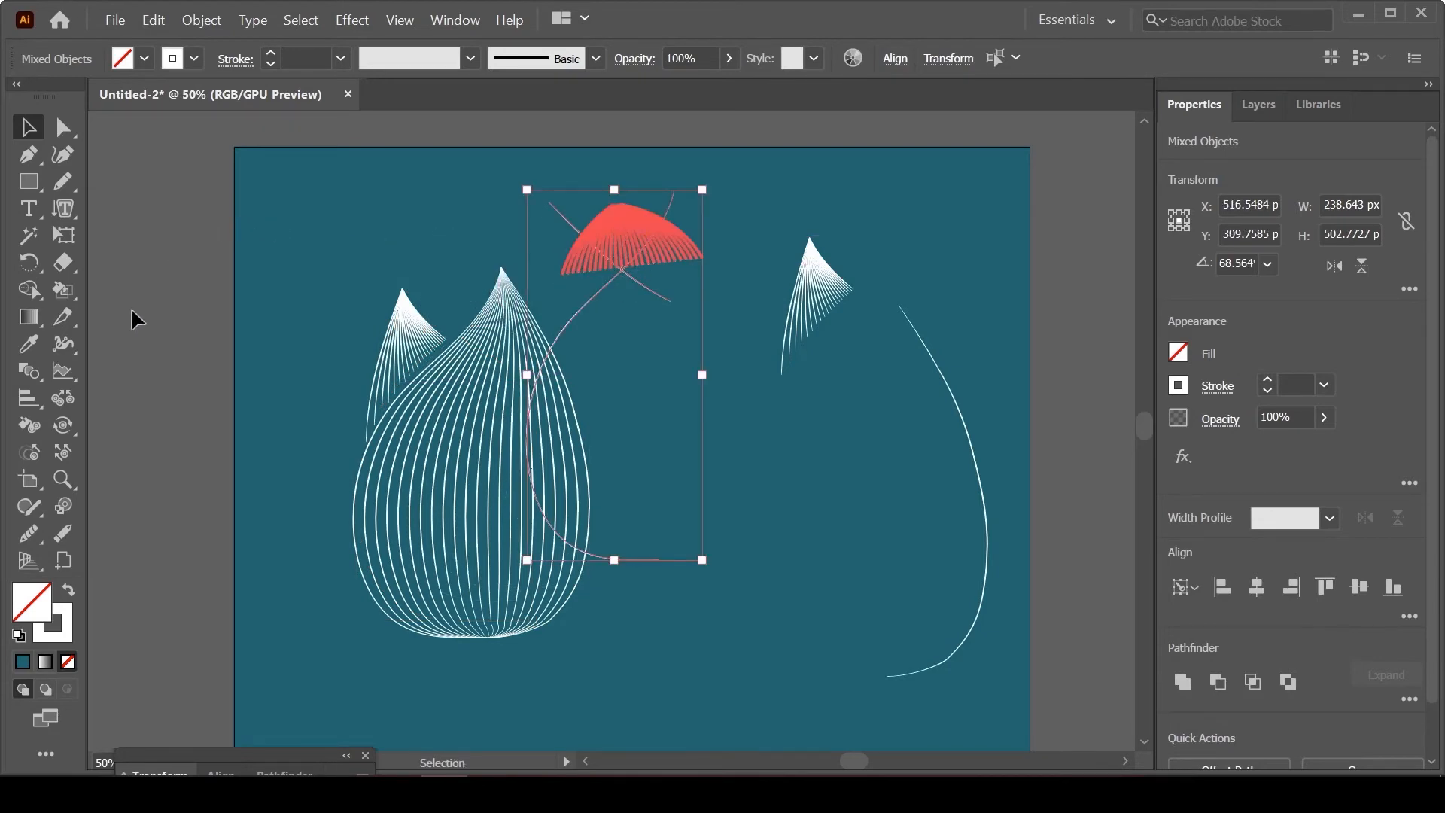
Step: Erase the arch parts outside the two crossing curves and the curves' protruding ends with the Shape Builder tool
click(28, 289)
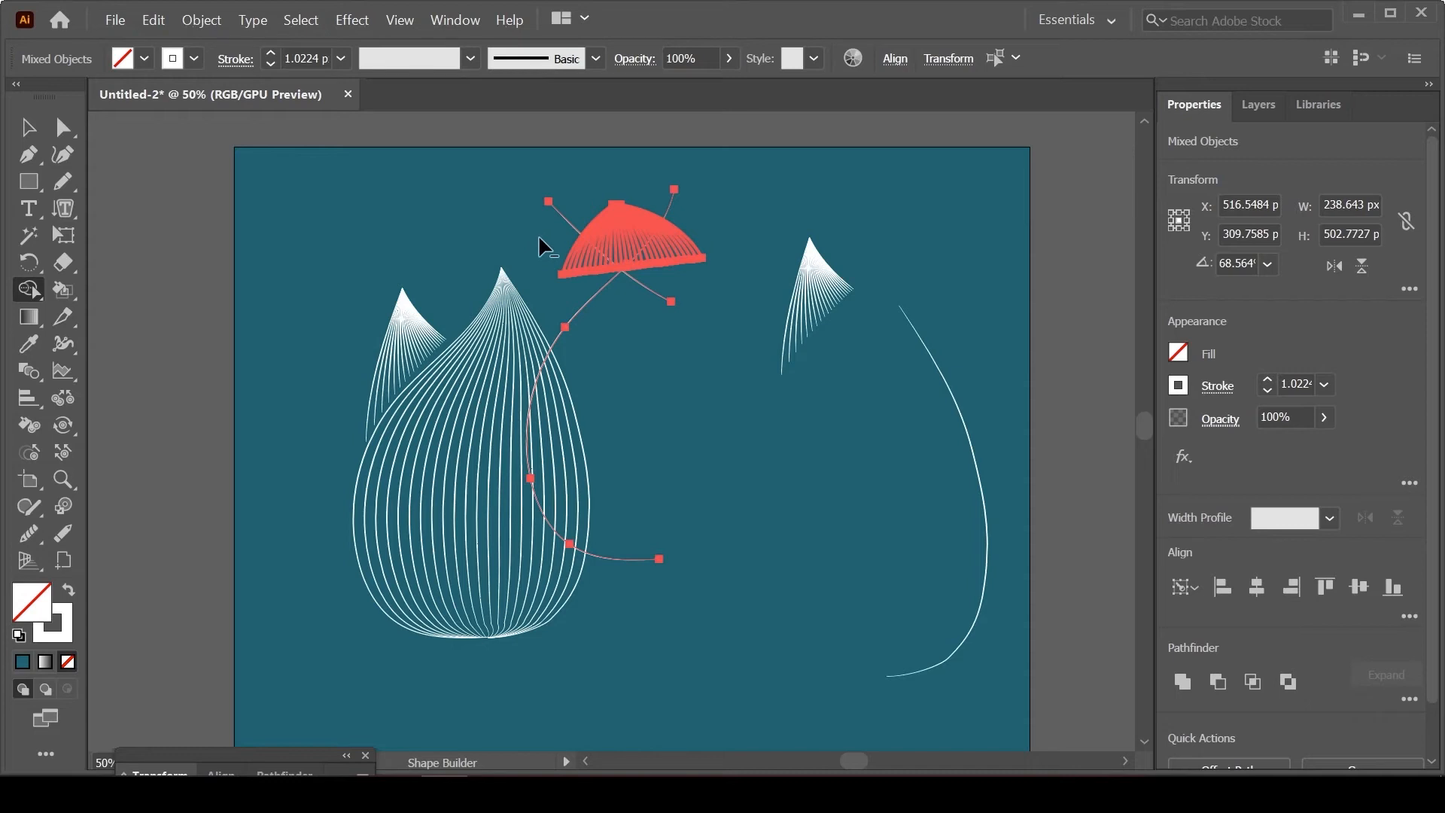
drag(624, 302, 643, 324)
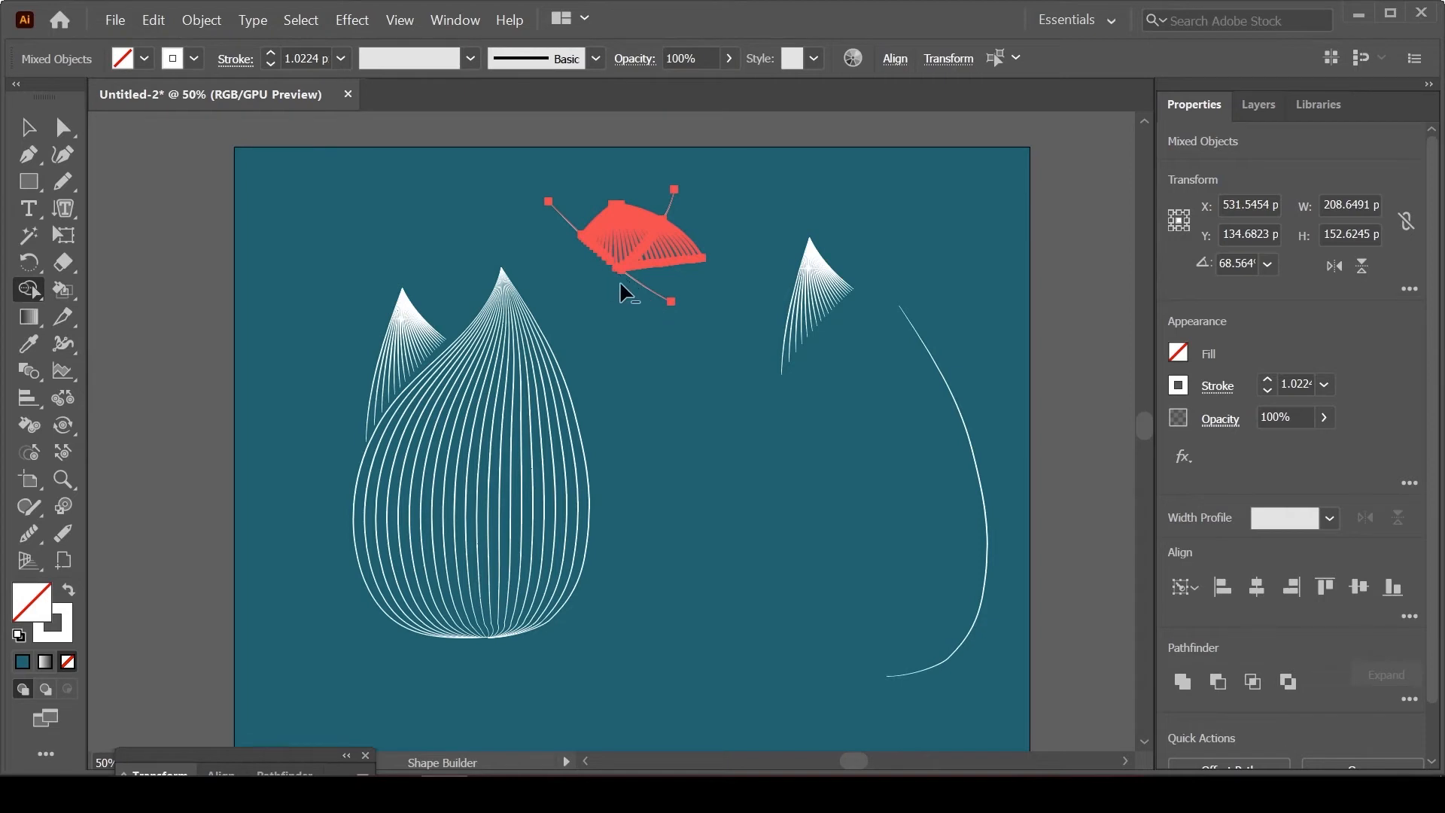
drag(713, 202, 691, 226)
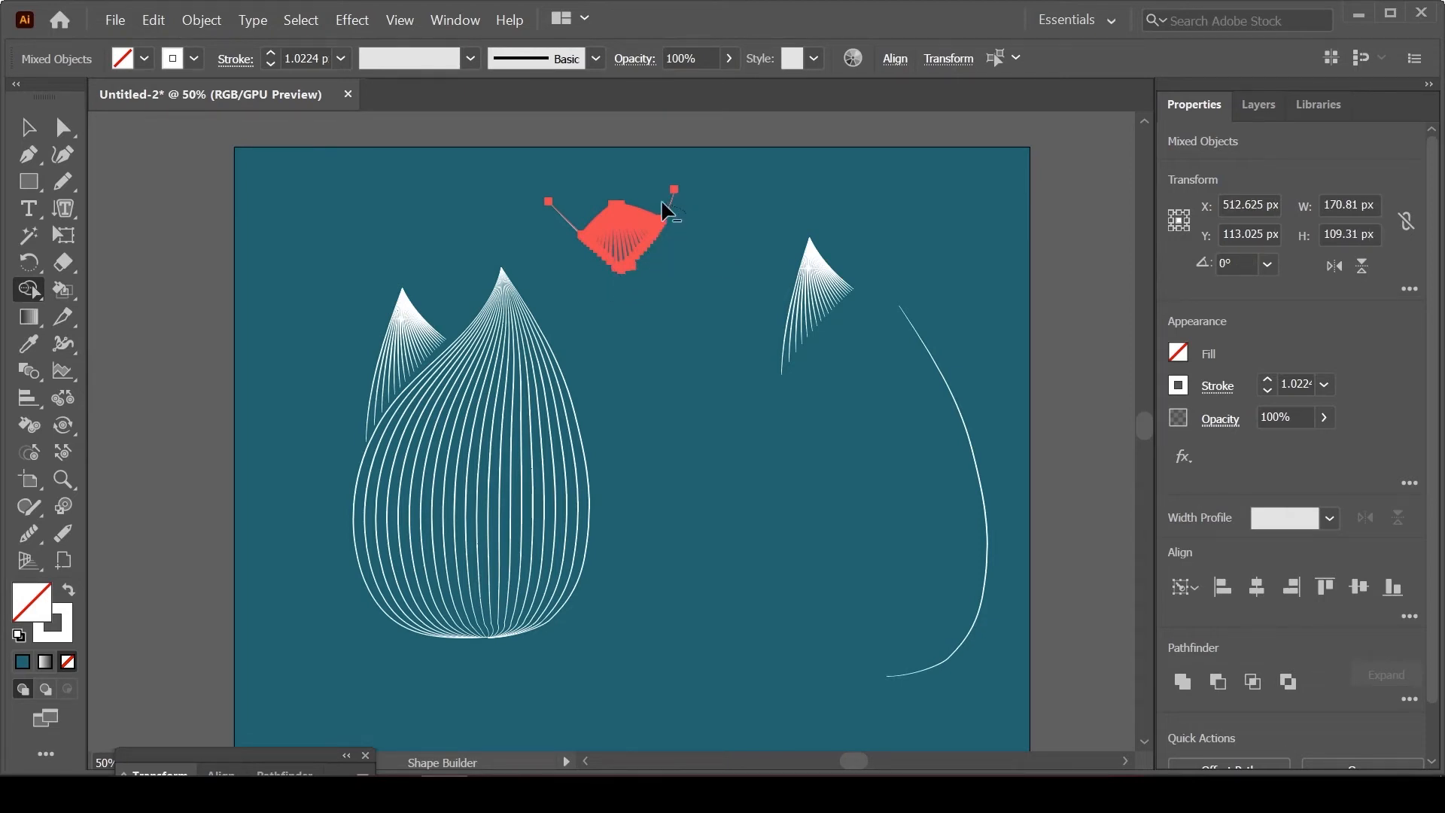
alt+click(663, 204)
alt+click(566, 218)
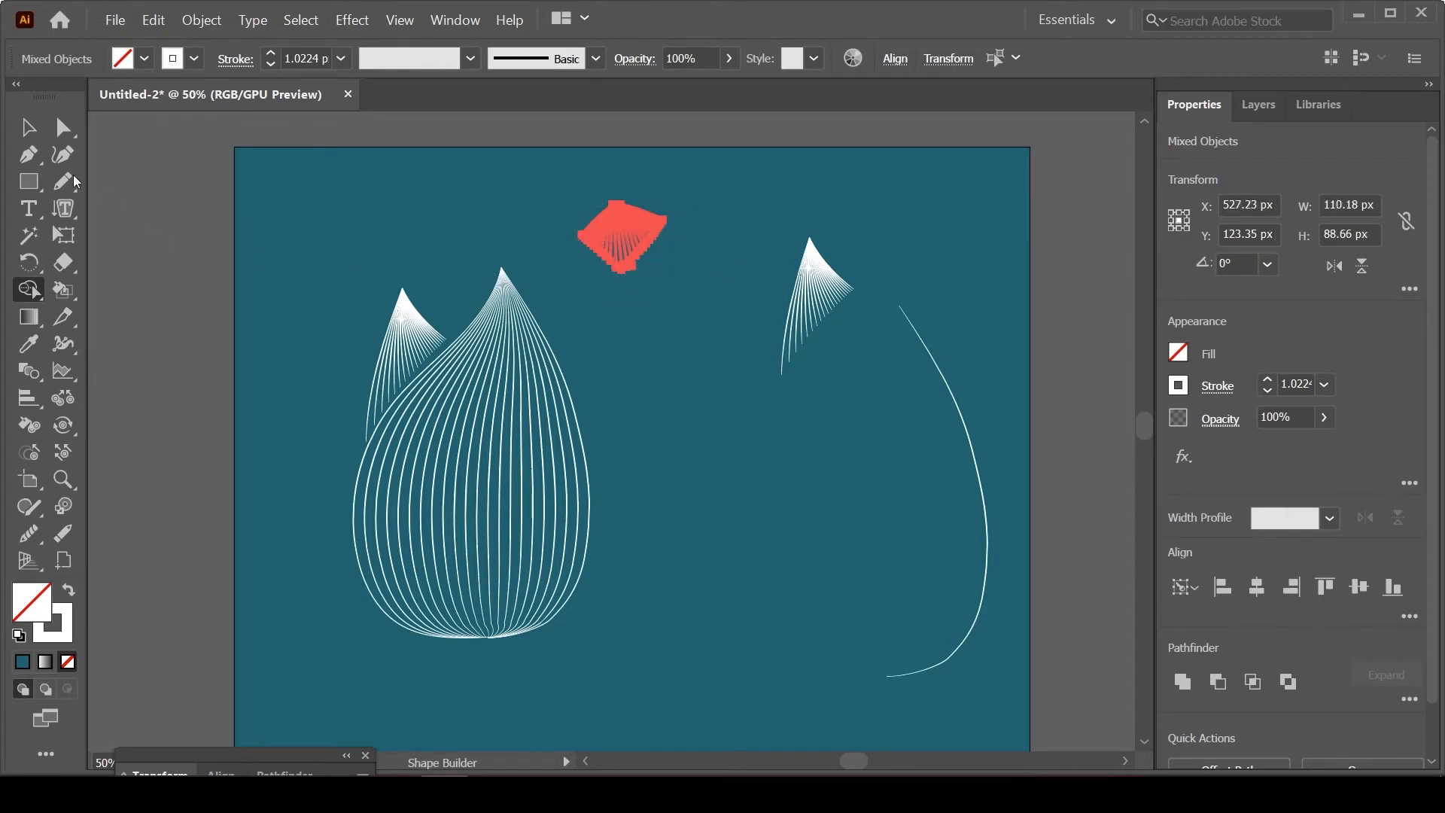
Step: Separate the trimmed arch from the leftover cutting curves, delete those curves and place the arch back between the two petal tips
click(29, 128)
click(667, 320)
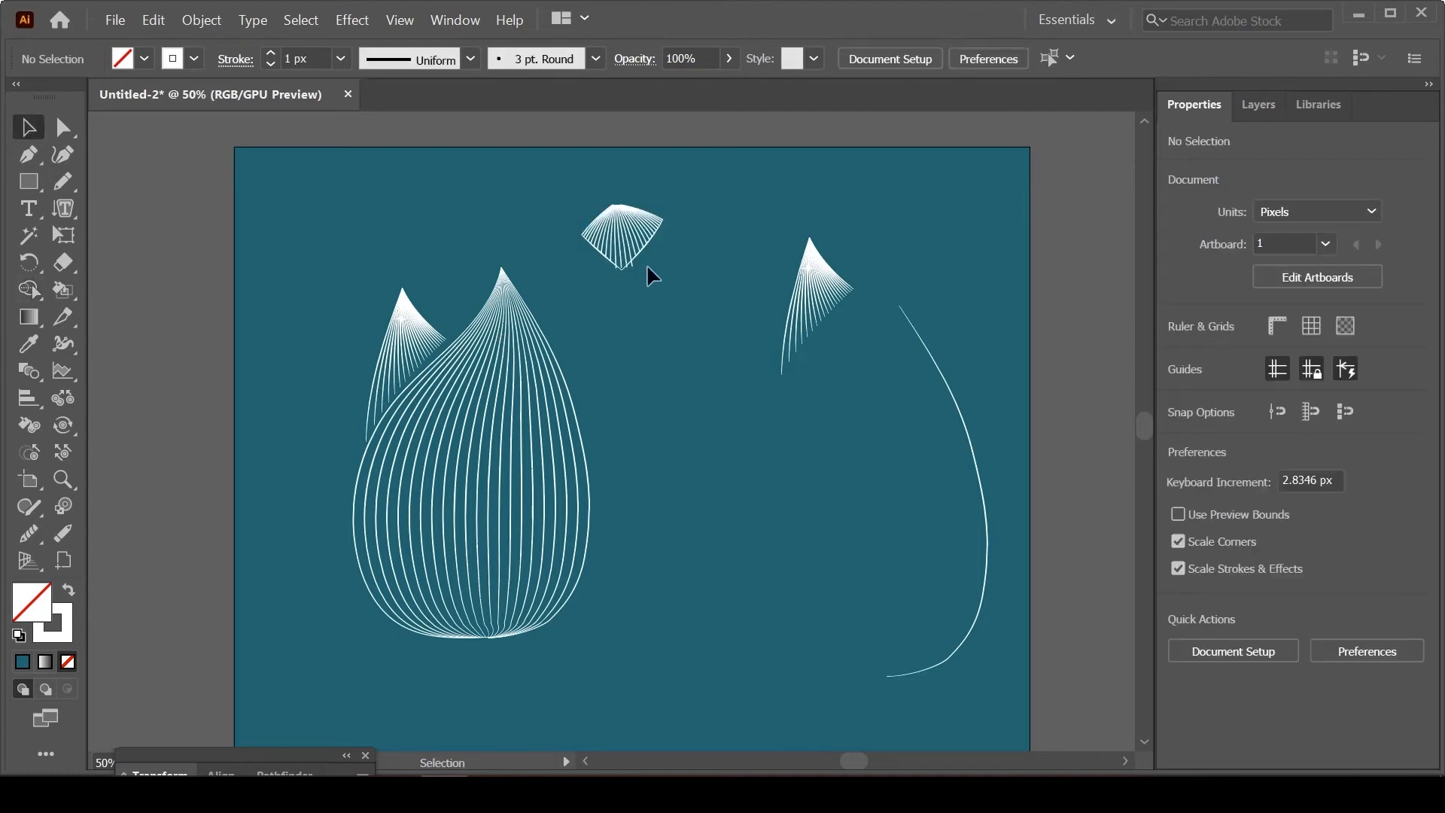
drag(643, 252, 526, 230)
click(592, 258)
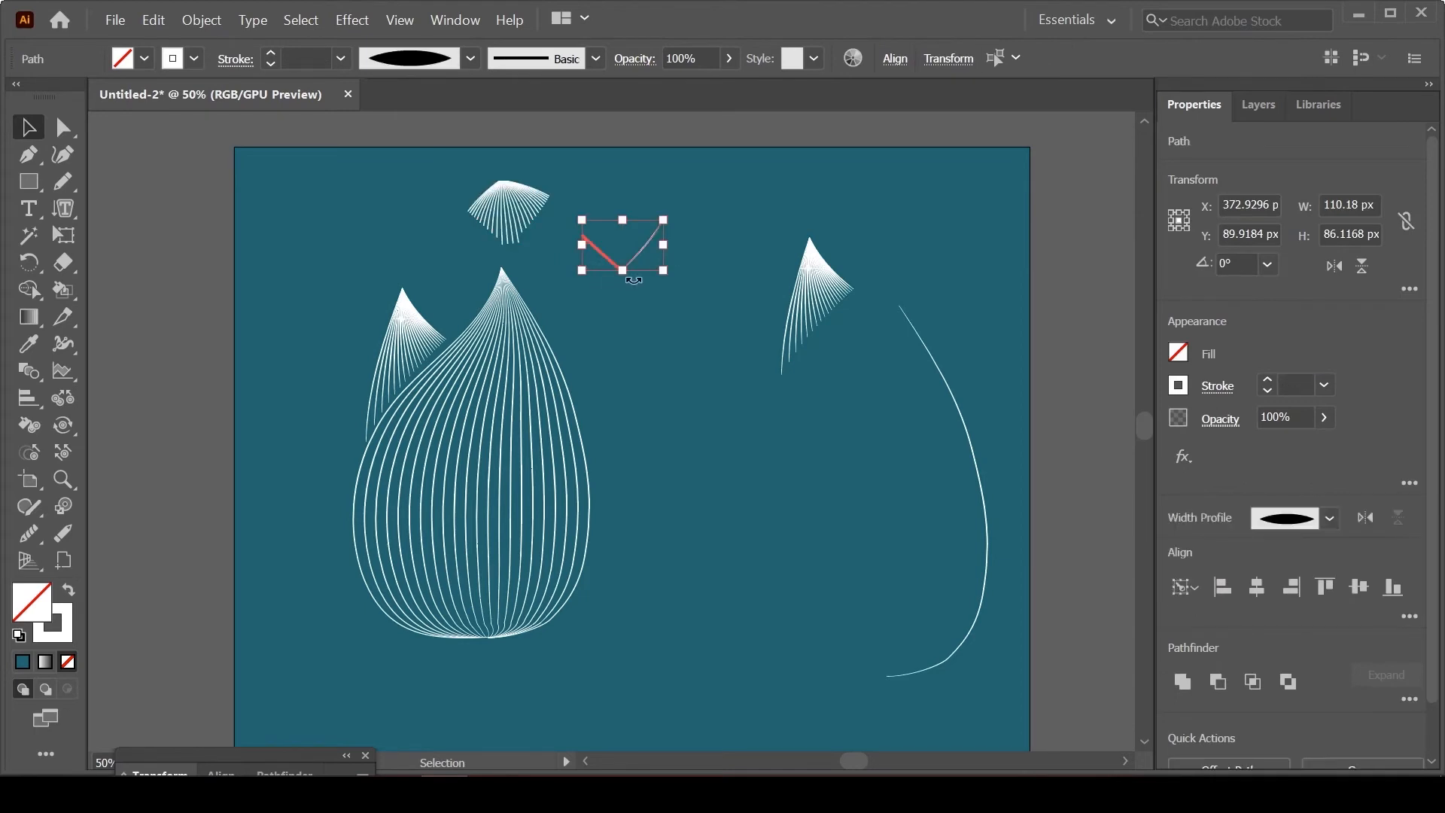
key(Delete)
drag(510, 212, 460, 295)
click(655, 335)
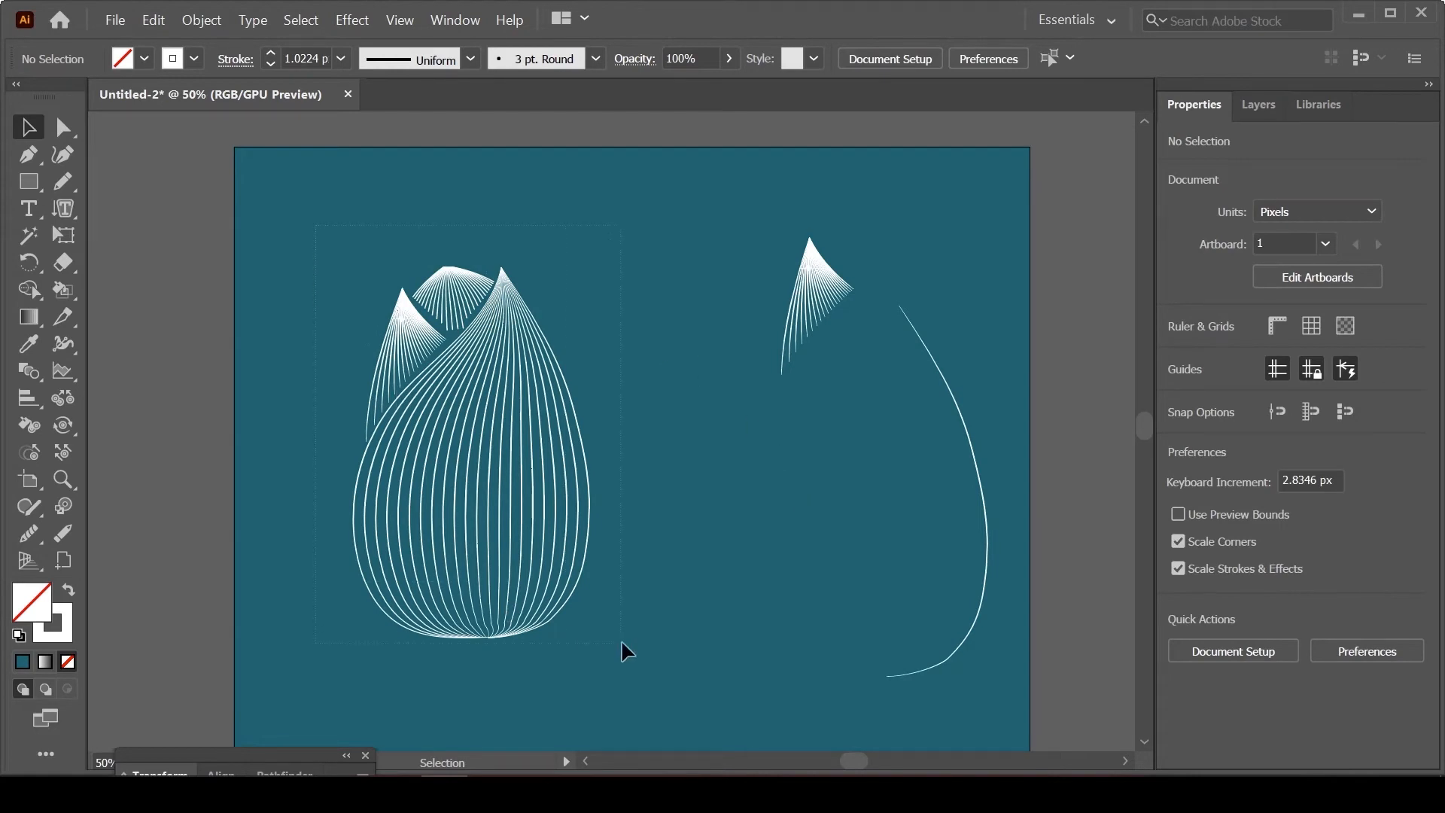
Step: Group the flower and scale it to about 208 × 326 px near the artboard's upper centre, removing the spare tip and curve
drag(621, 642, 621, 643)
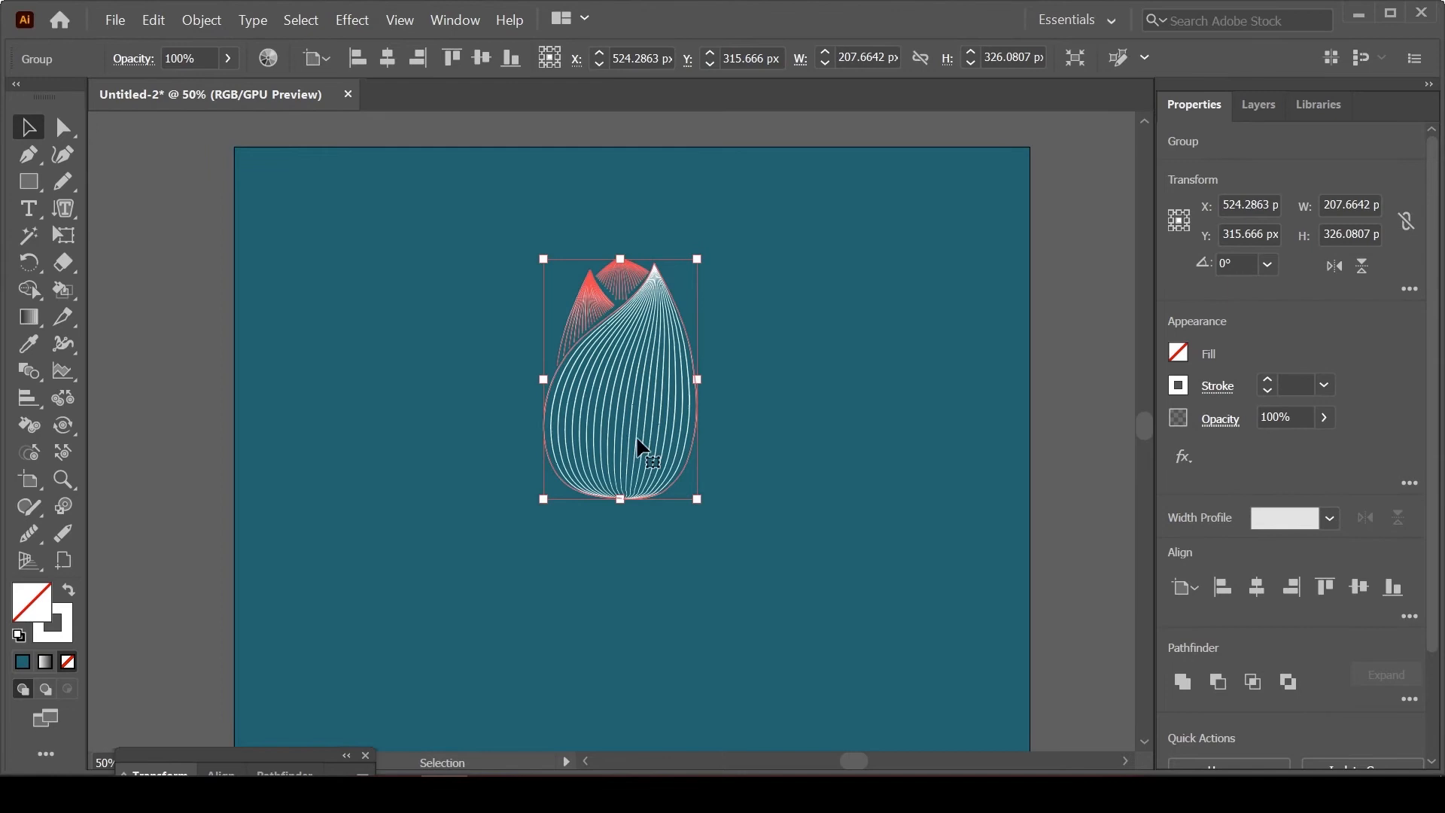
drag(638, 451, 669, 424)
click(508, 548)
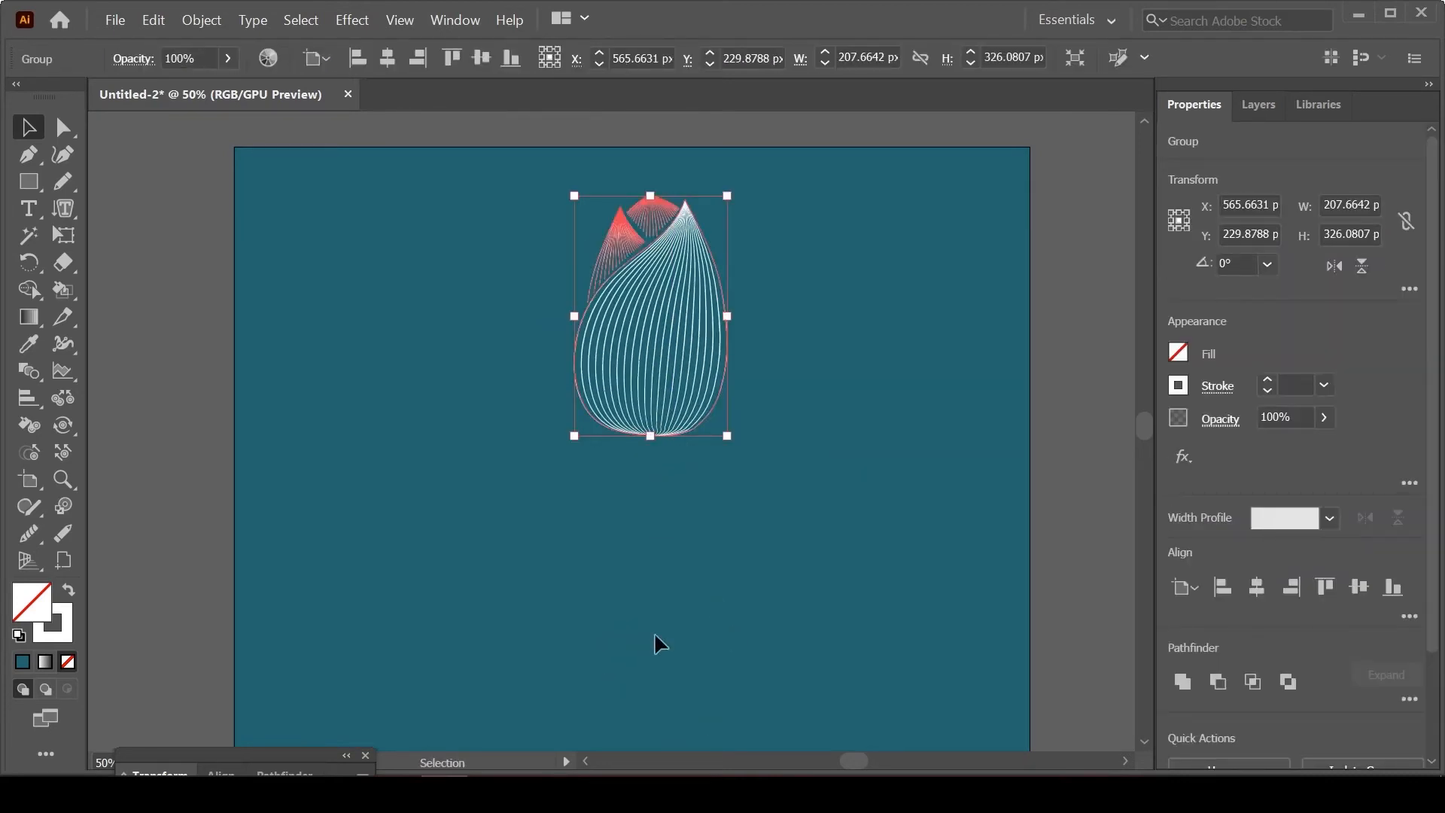
click(800, 532)
Step: Add a new layer above the flower's Layer 2 and make Layer 3 the active drawing layer
click(63, 181)
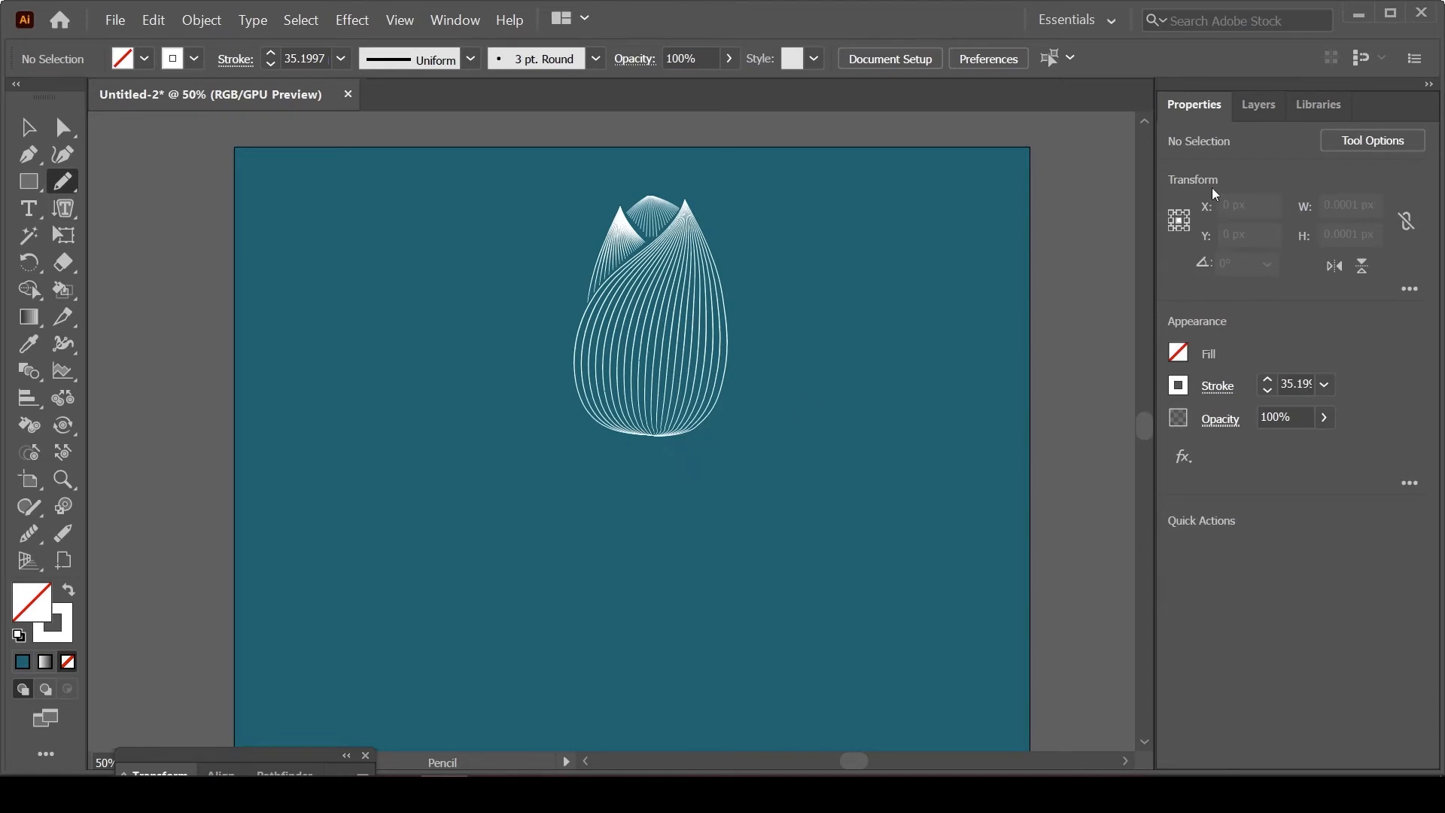
click(1257, 106)
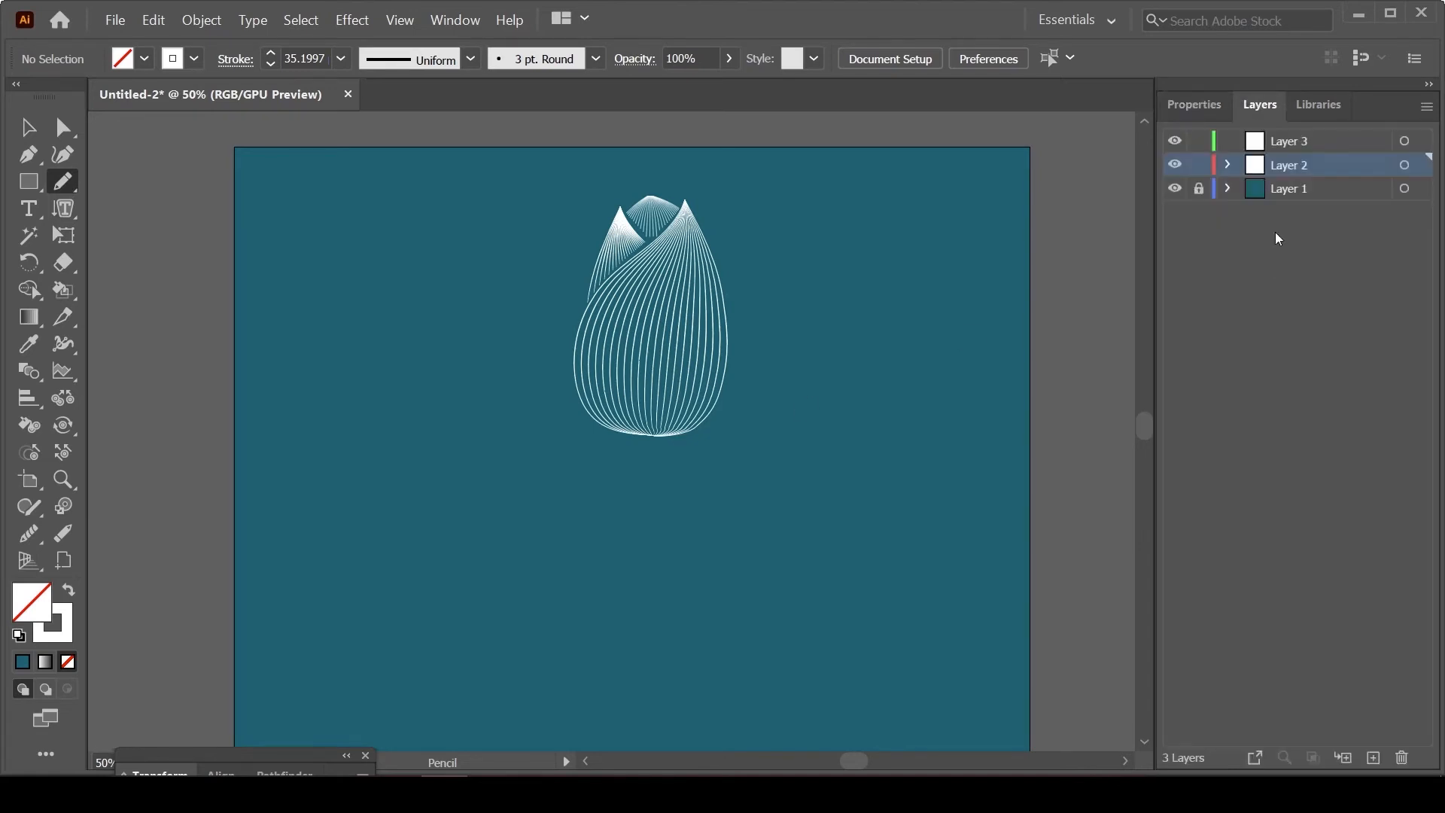
click(1374, 758)
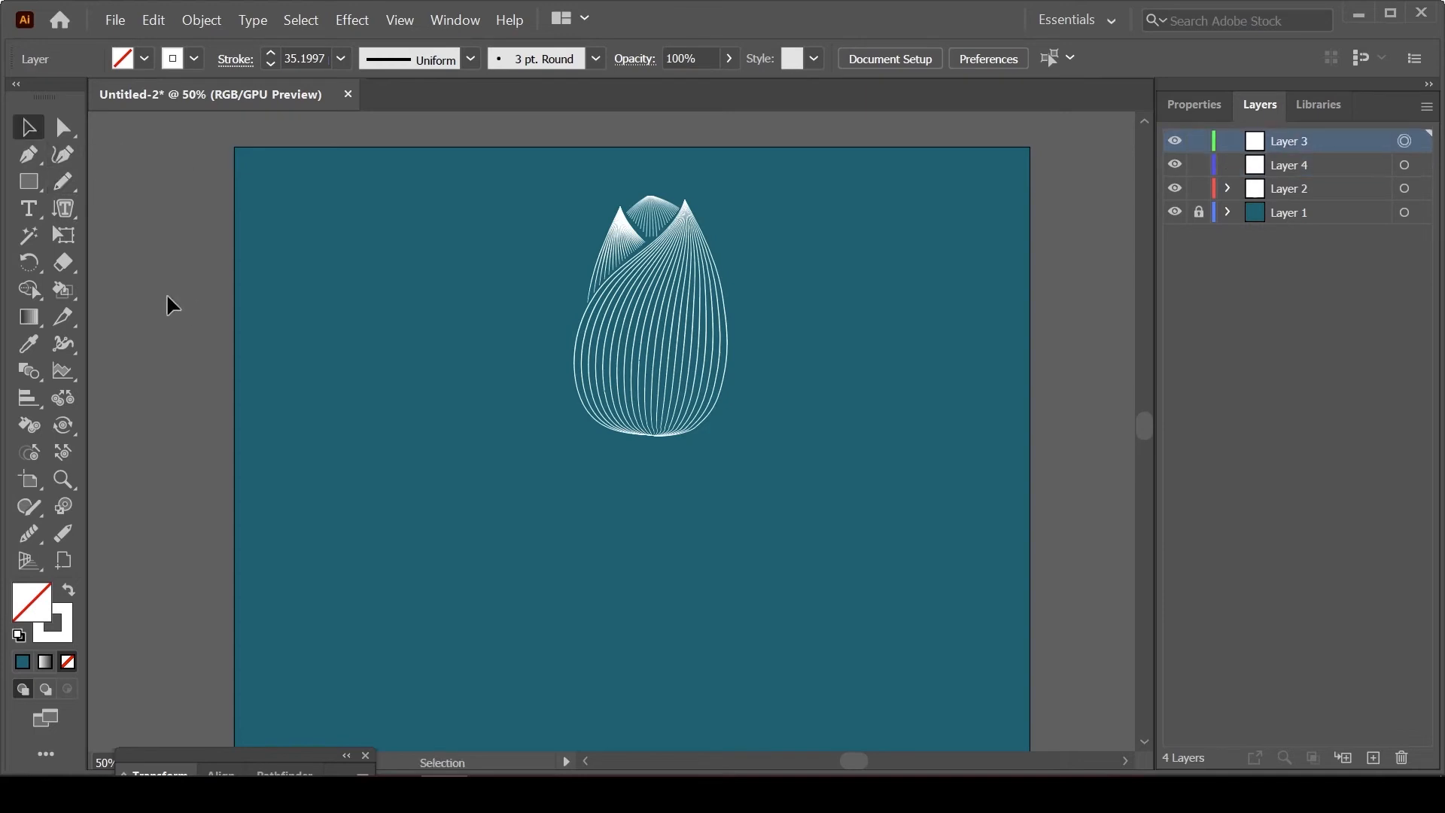
Step: Draw an S-shaped stem about 45 × 307 px below the flower with the Pencil tool, using a 1 px stroke
click(62, 181)
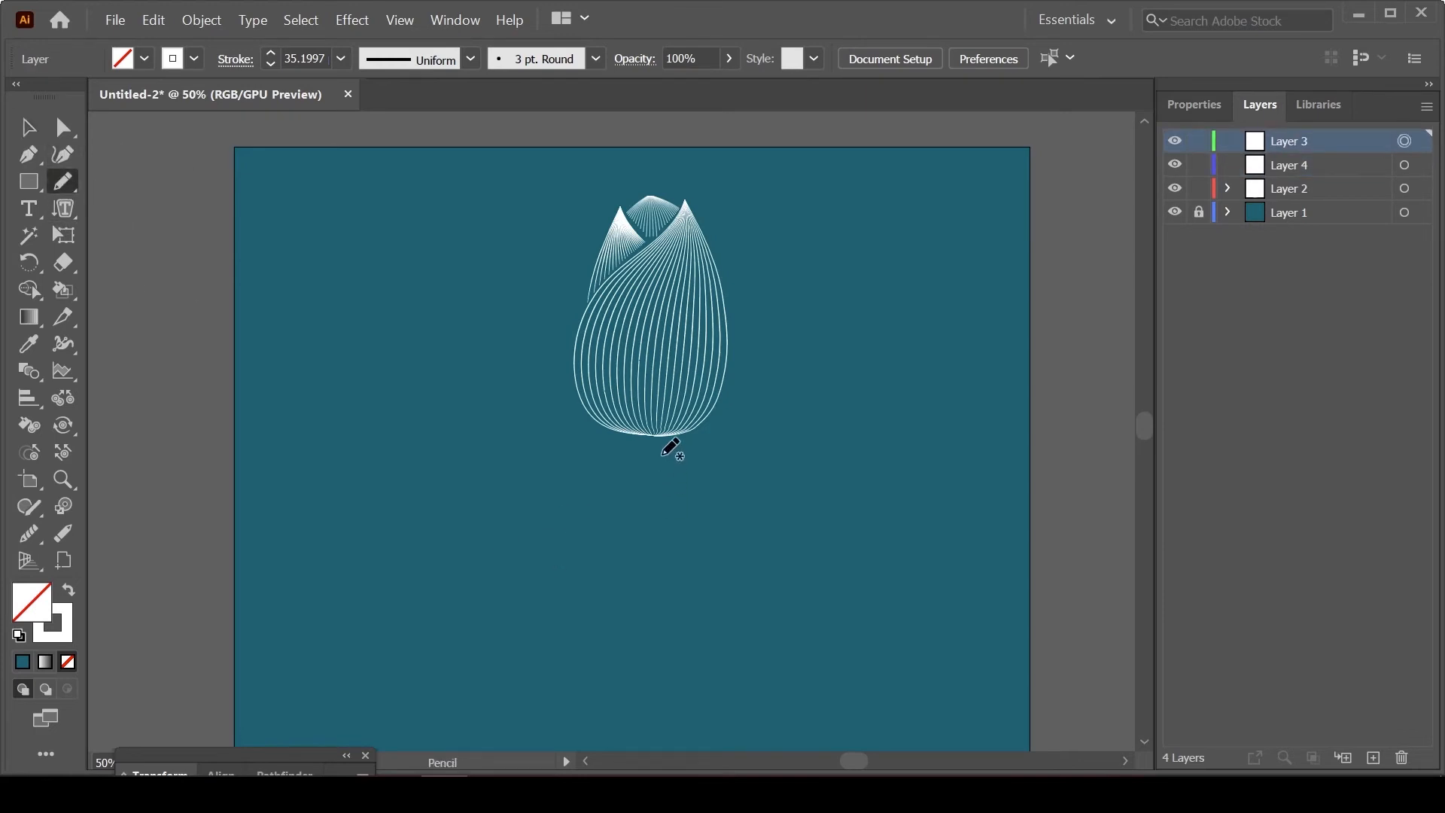
mouse_move(659, 448)
mouse_down()
mouse_move(664, 639)
mouse_move(655, 669)
mouse_up()
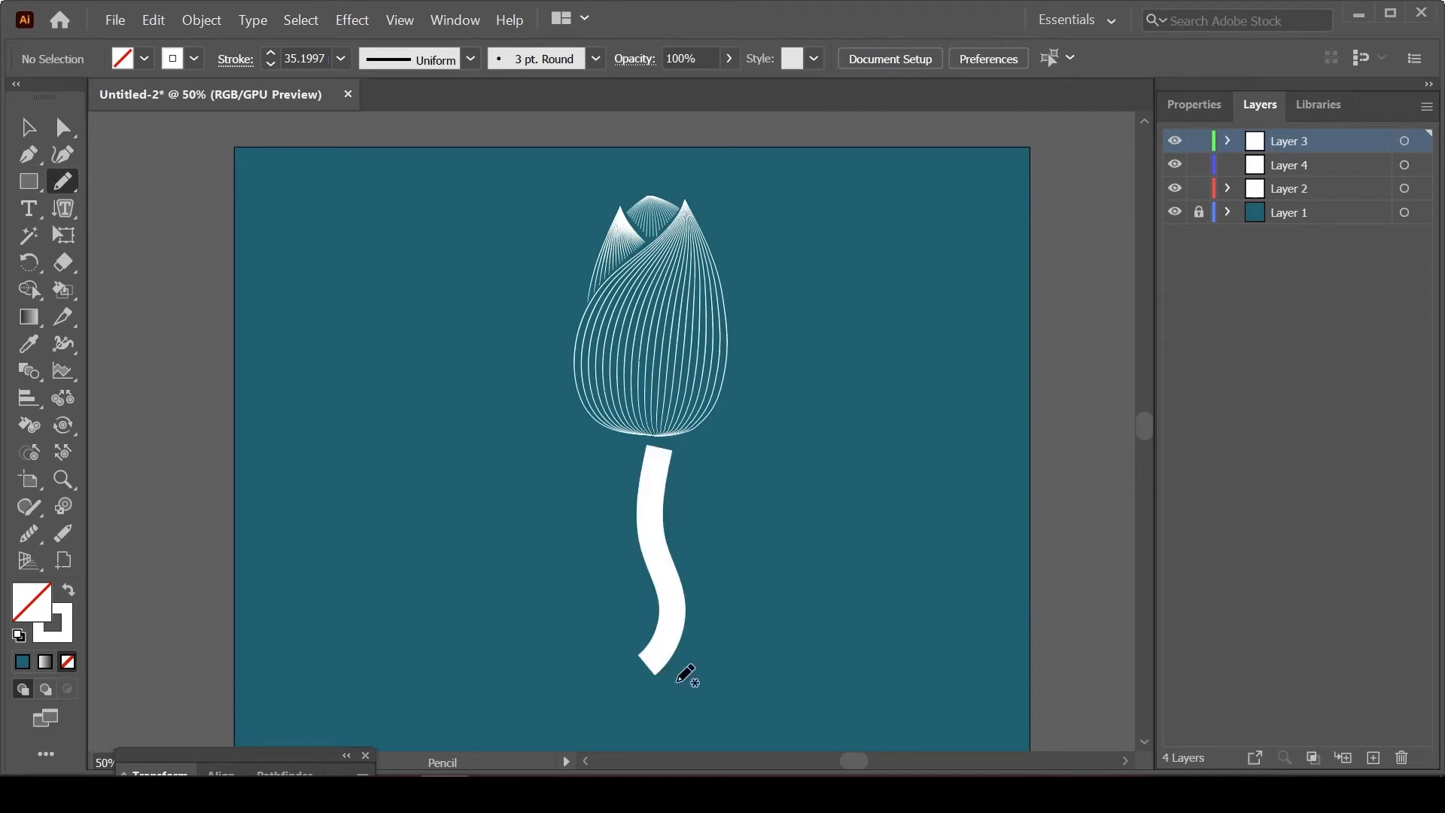
key(ctrl+z)
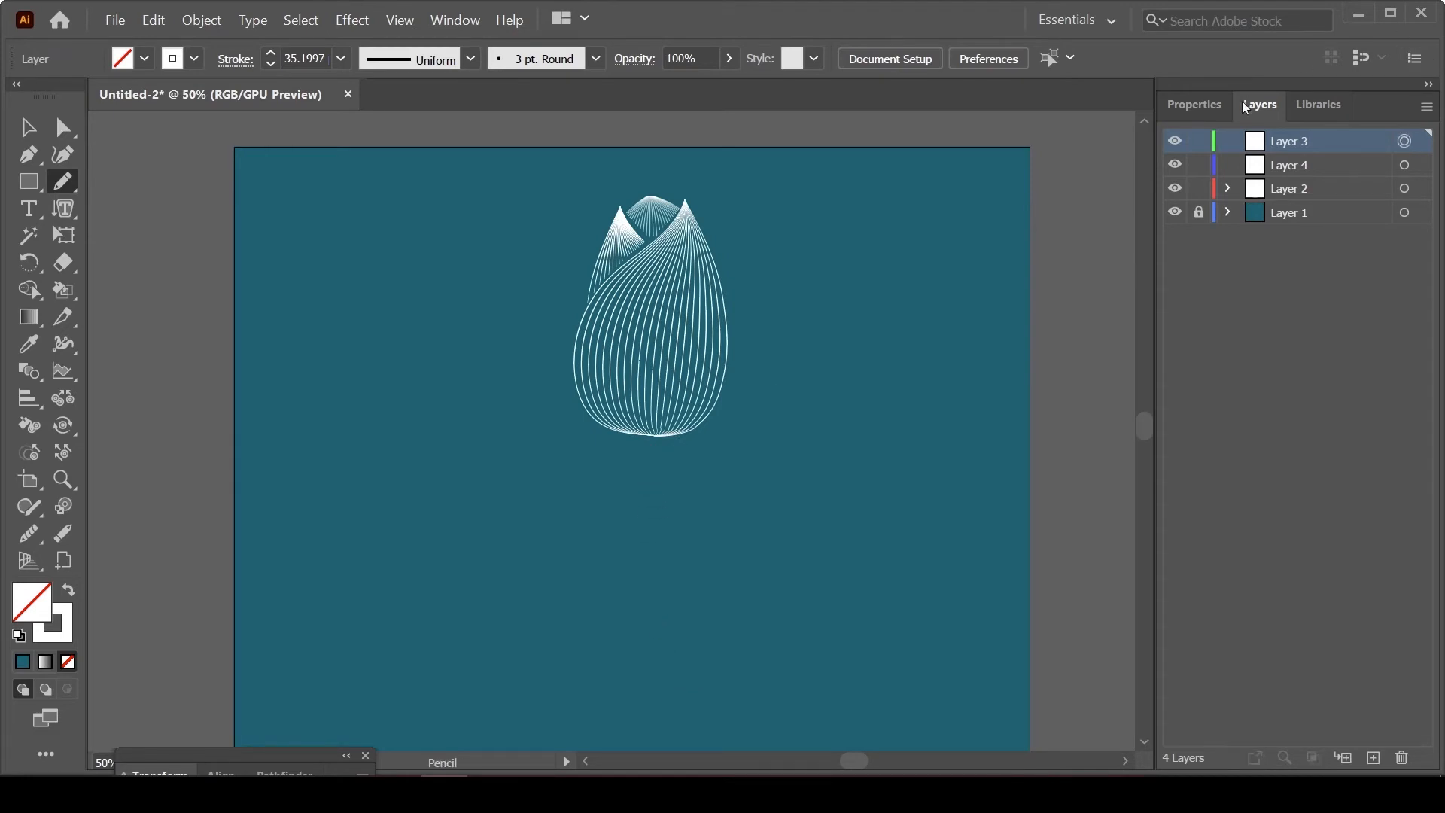
click(1196, 107)
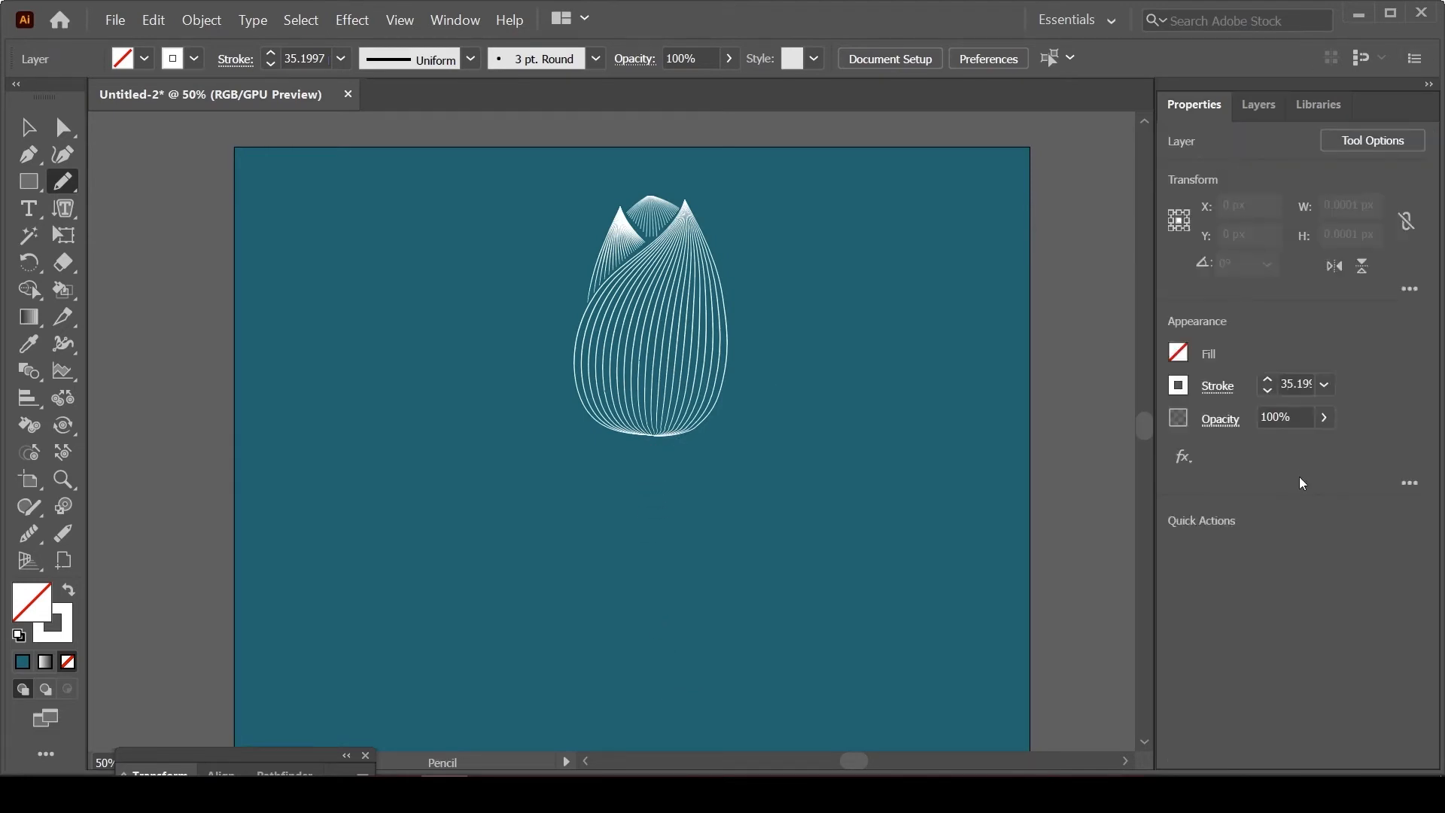
click(1269, 392)
drag(659, 448, 626, 674)
click(28, 128)
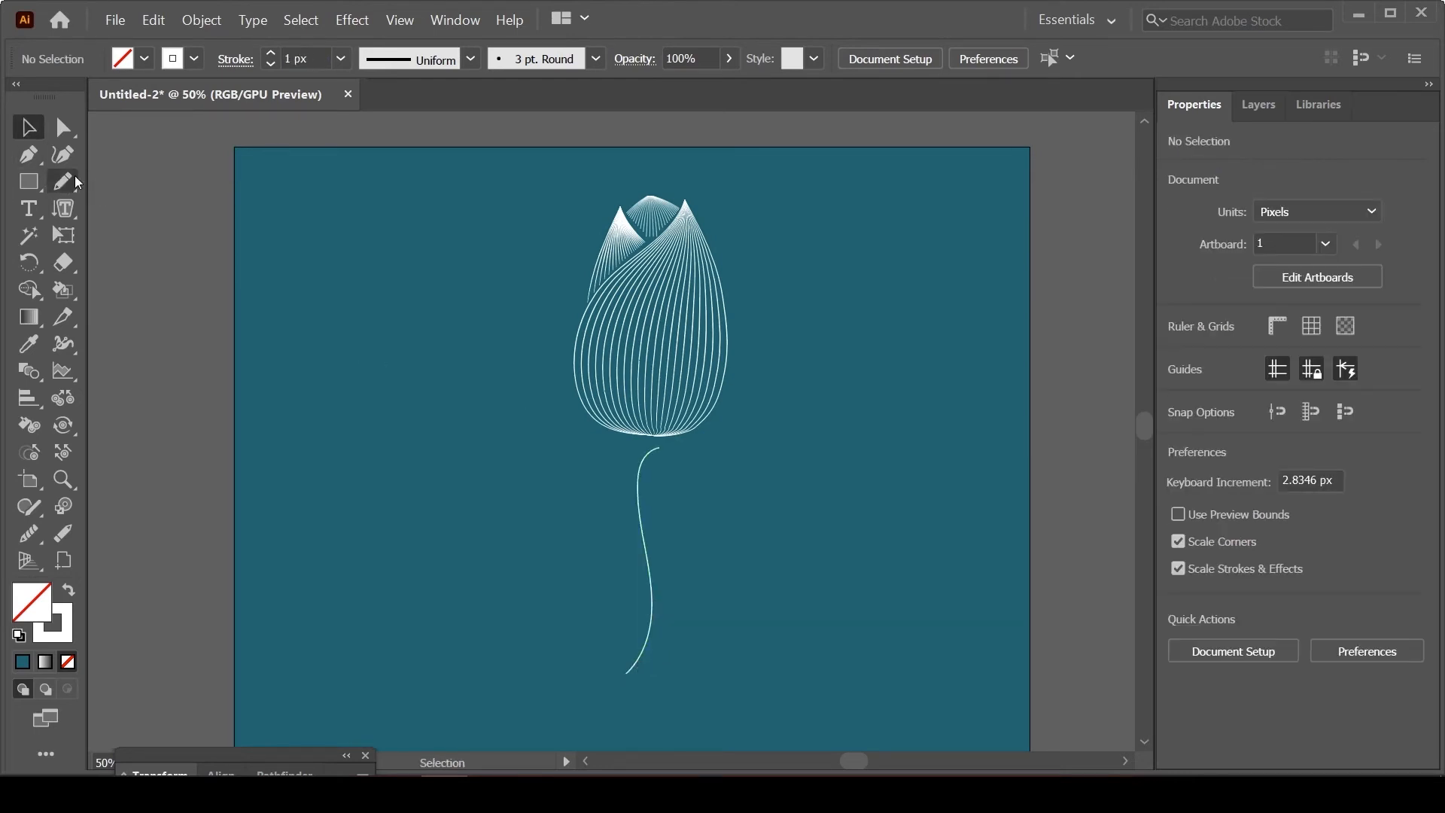
Step: Move the stem slightly up toward the flower and widen its middle to about 20 px with the Width tool
drag(652, 602, 652, 594)
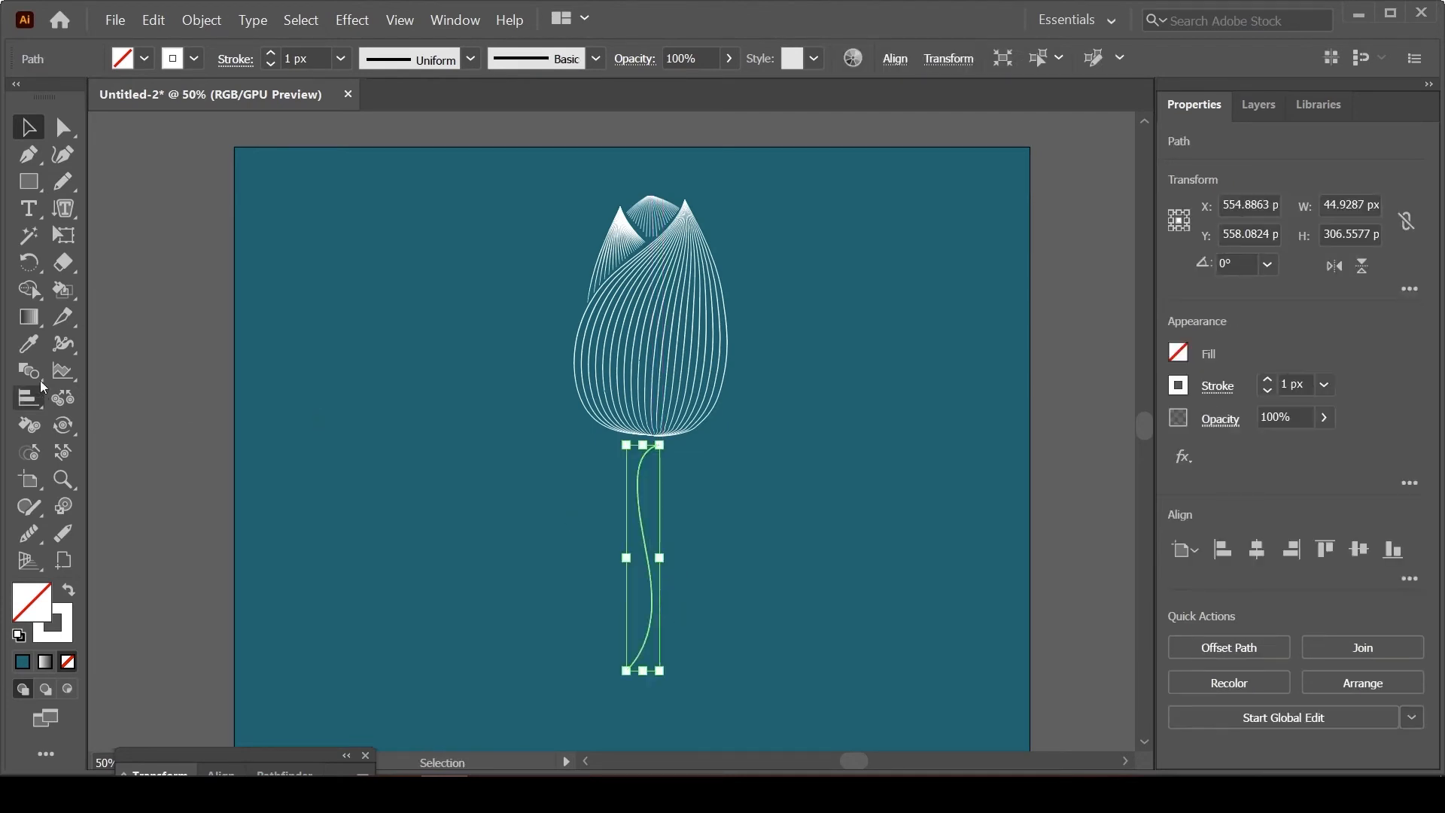
click(66, 349)
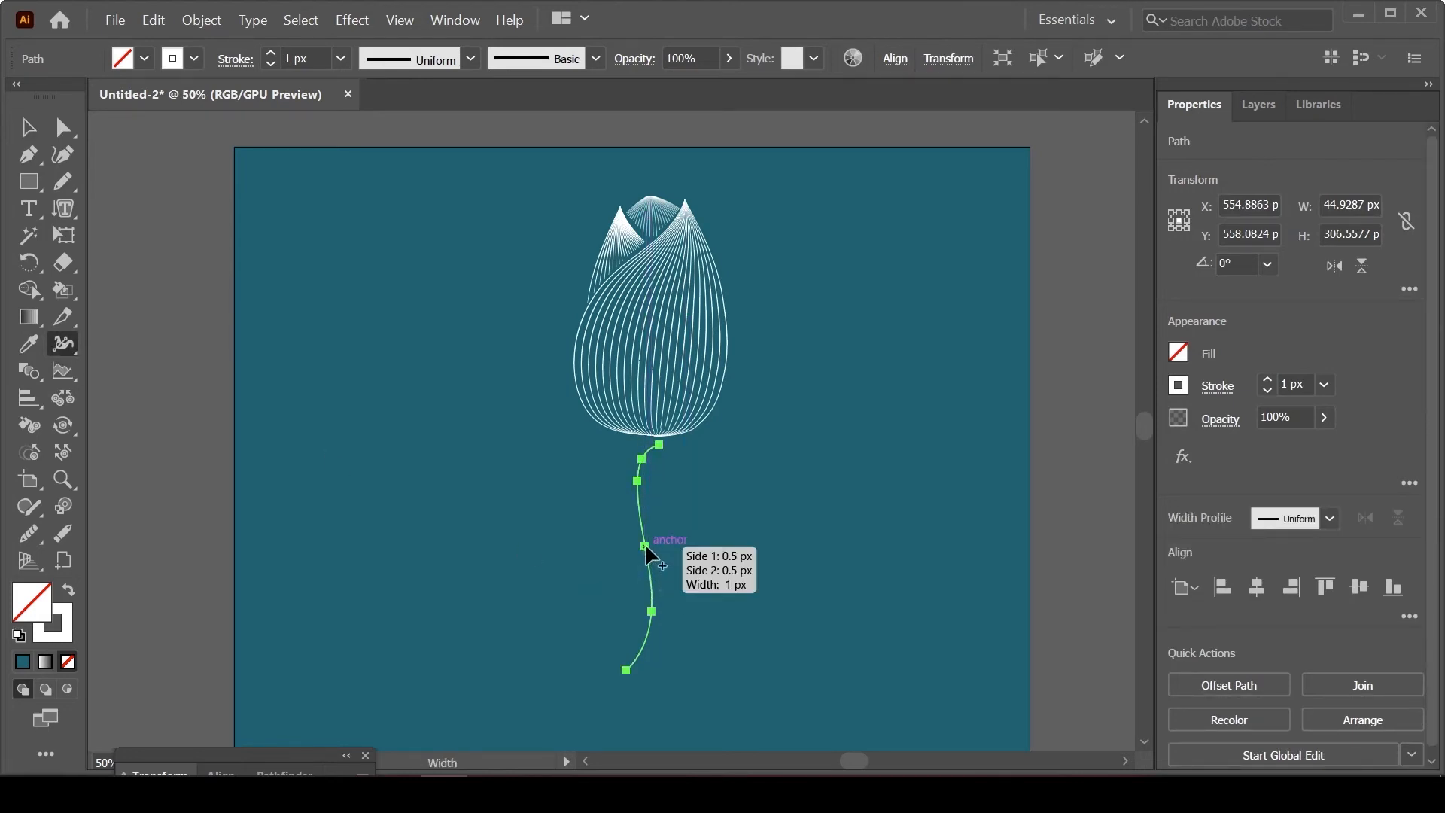
drag(645, 545, 655, 549)
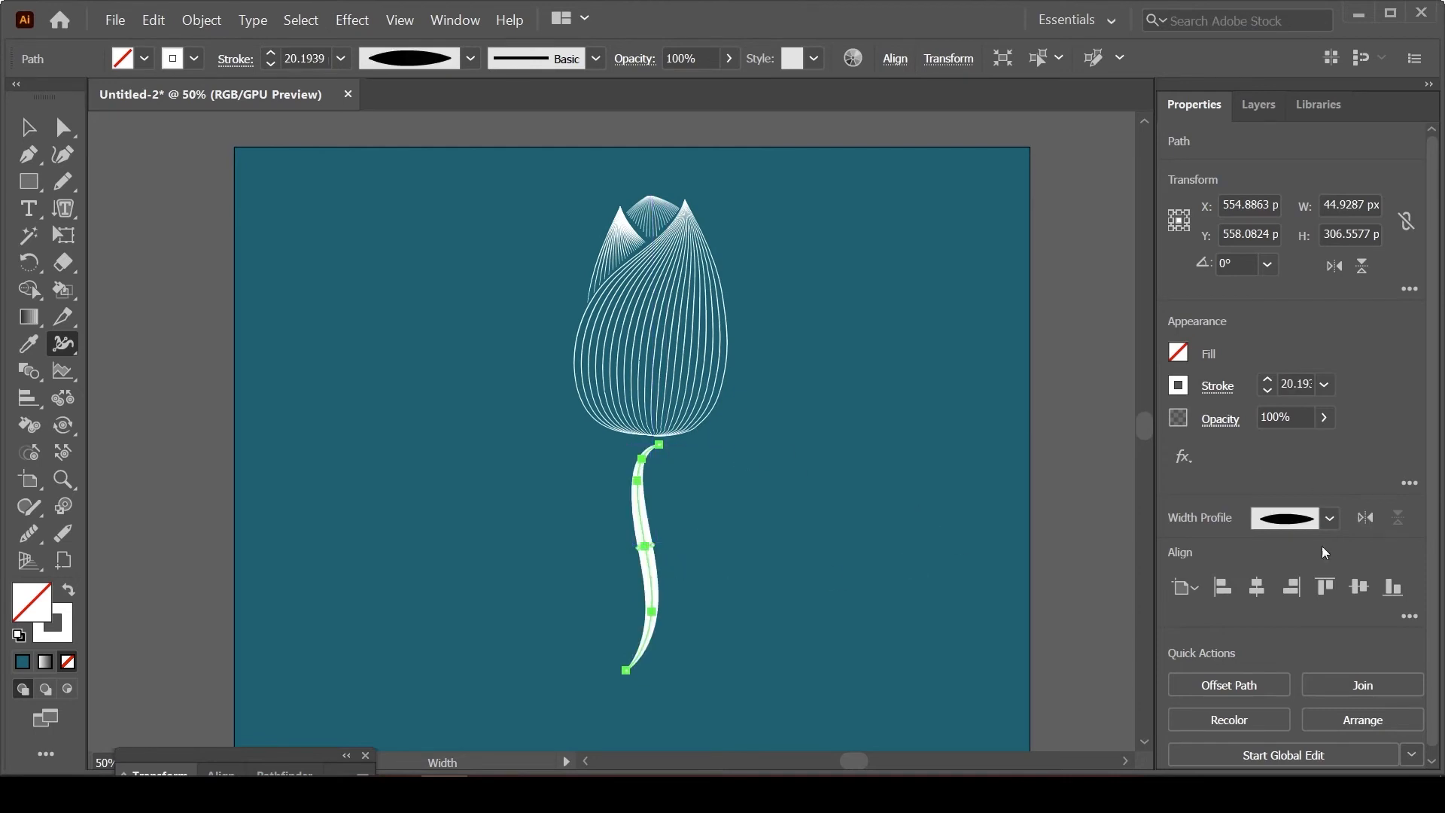
Step: Reduce the stem's stroke to 18 px and move the stem up until it touches the flower's base
click(1324, 385)
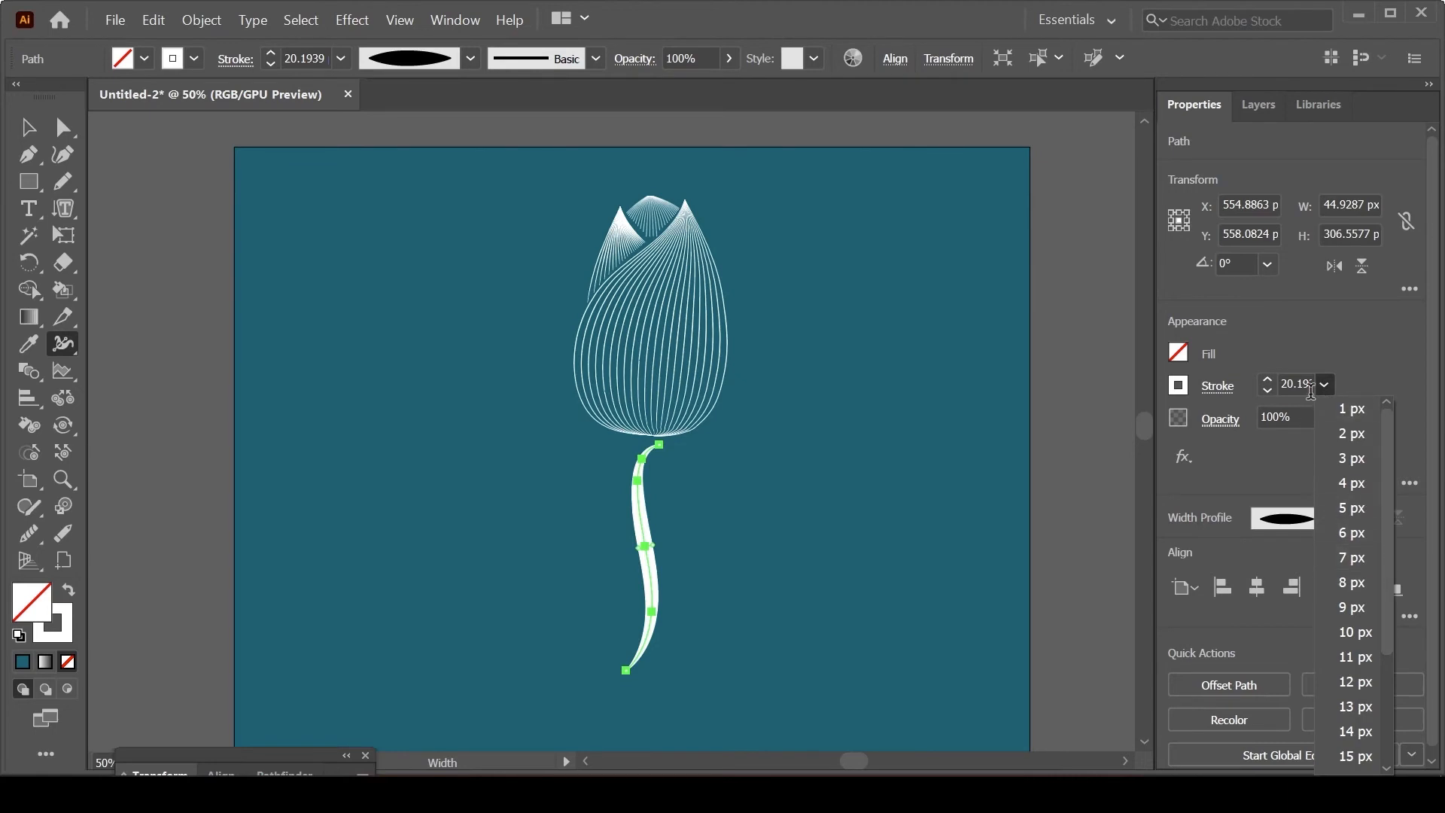
click(1295, 384)
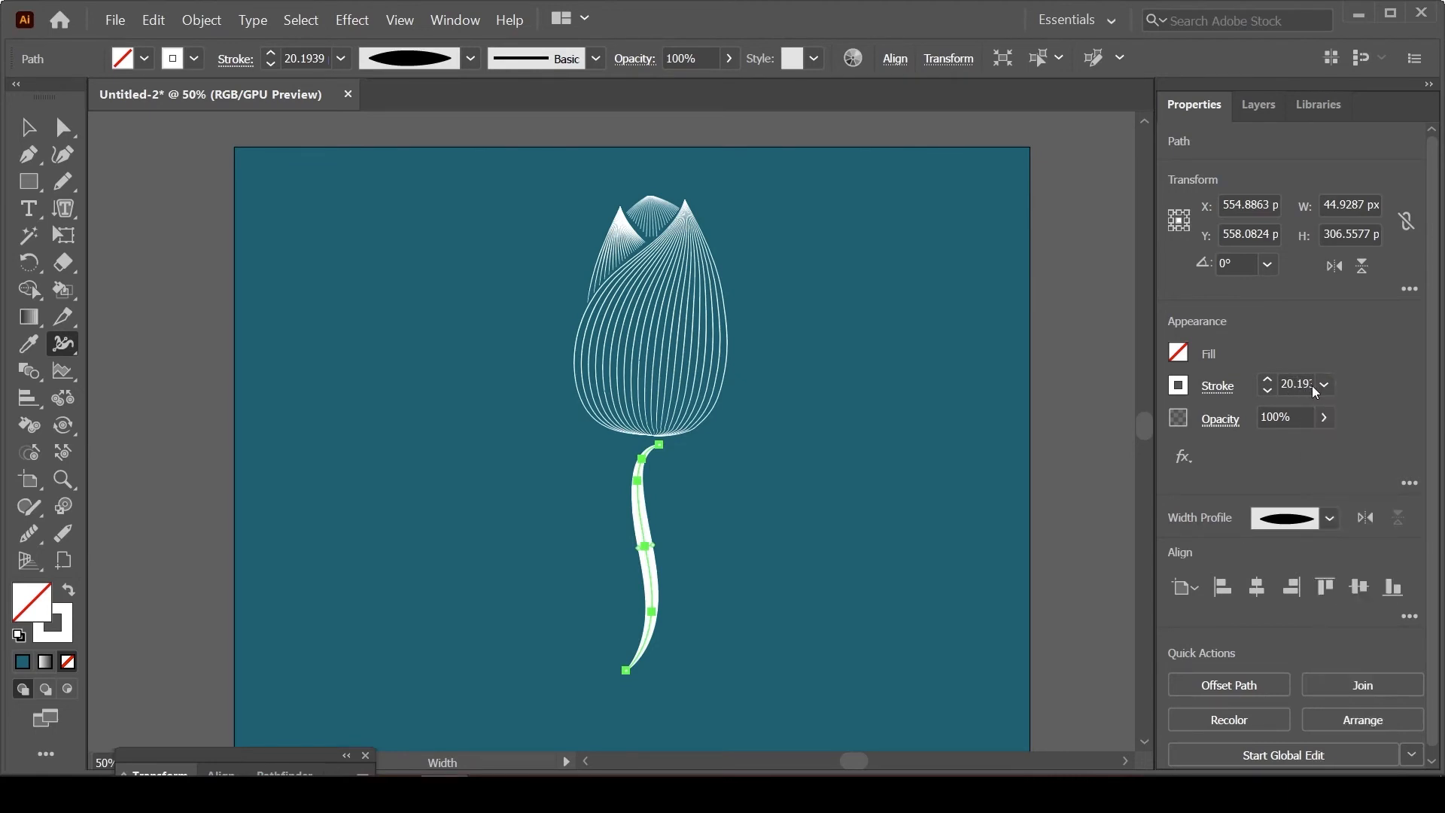
click(1267, 392)
click(29, 133)
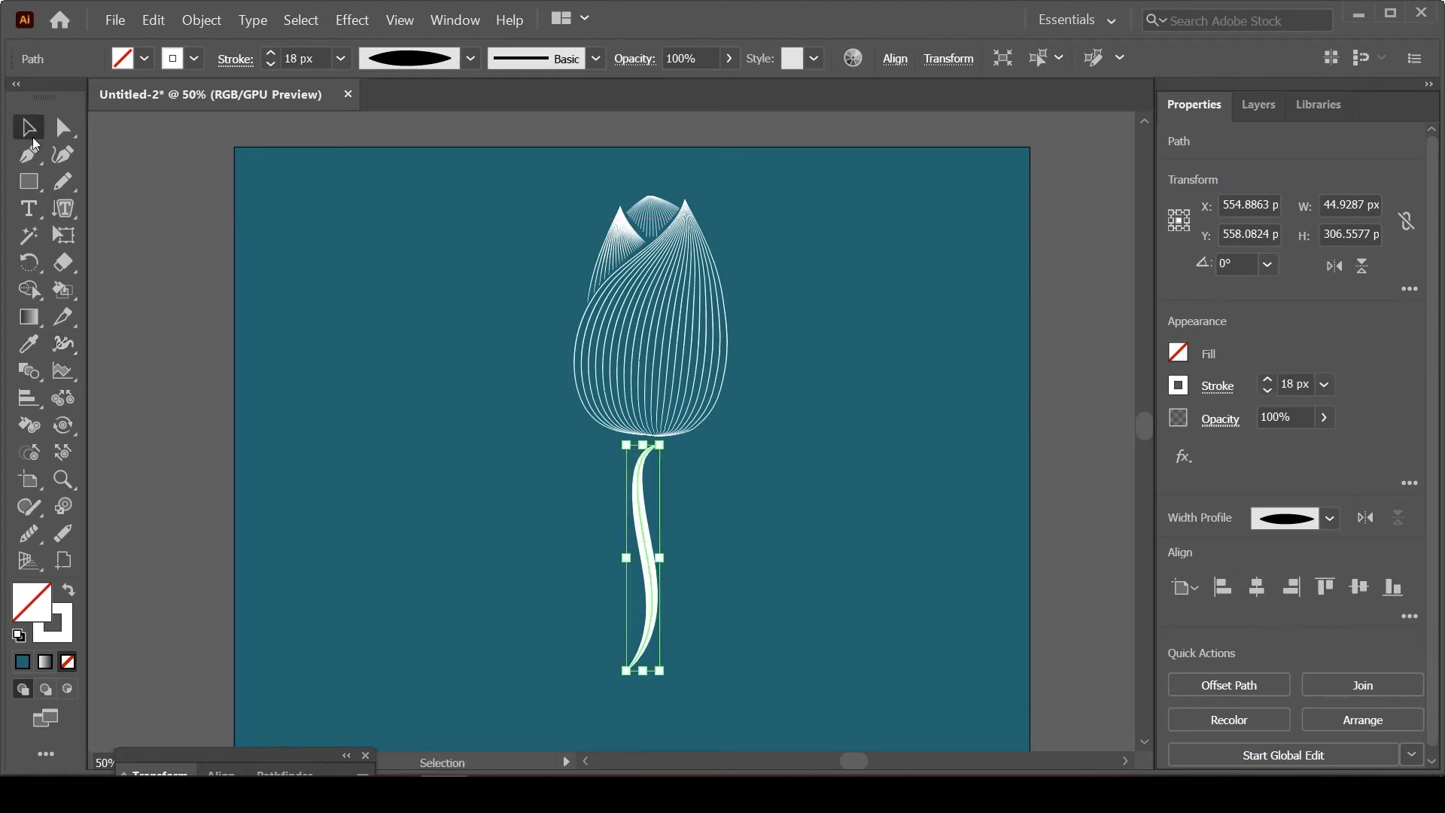
click(778, 662)
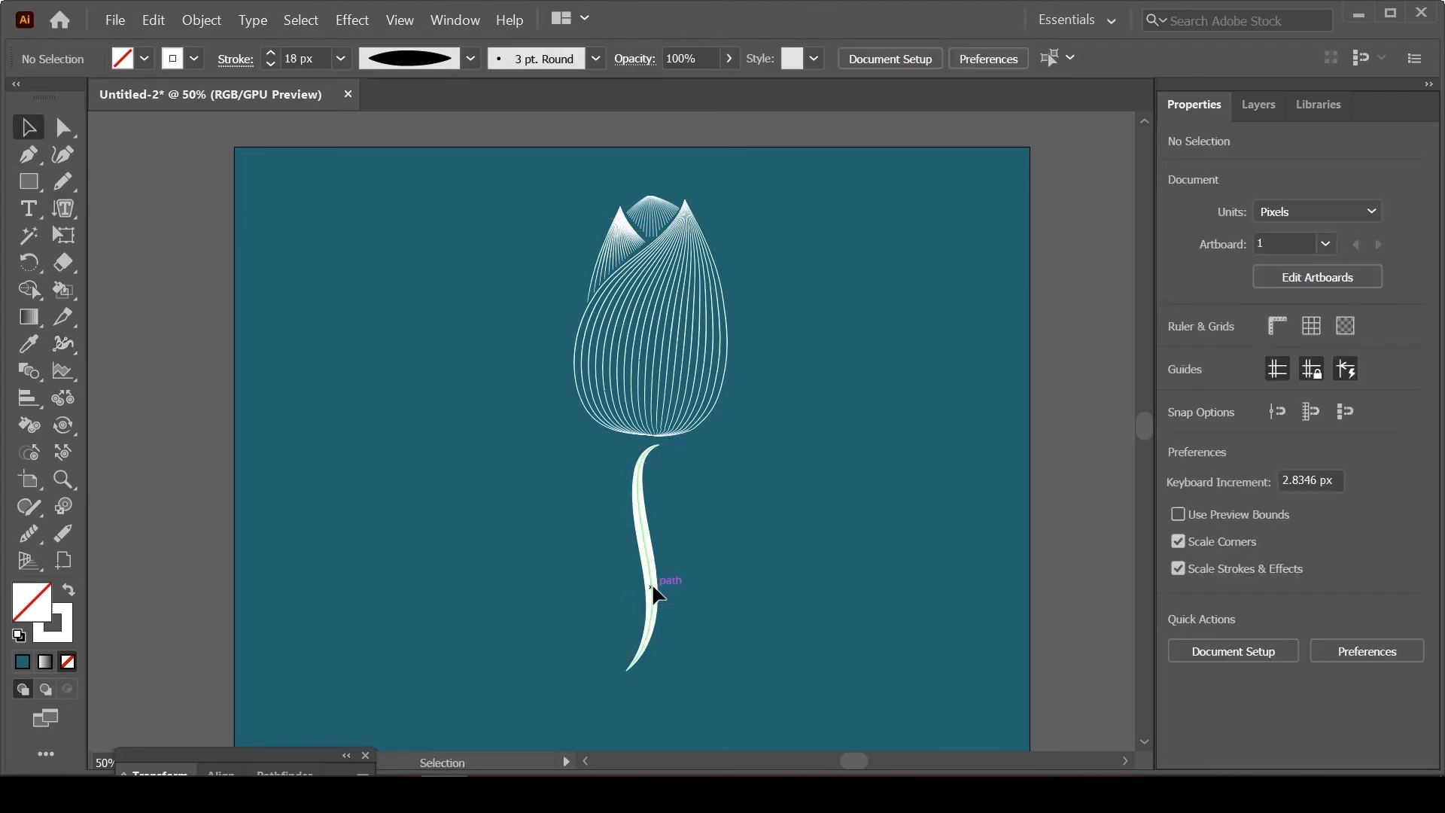
drag(655, 595, 656, 586)
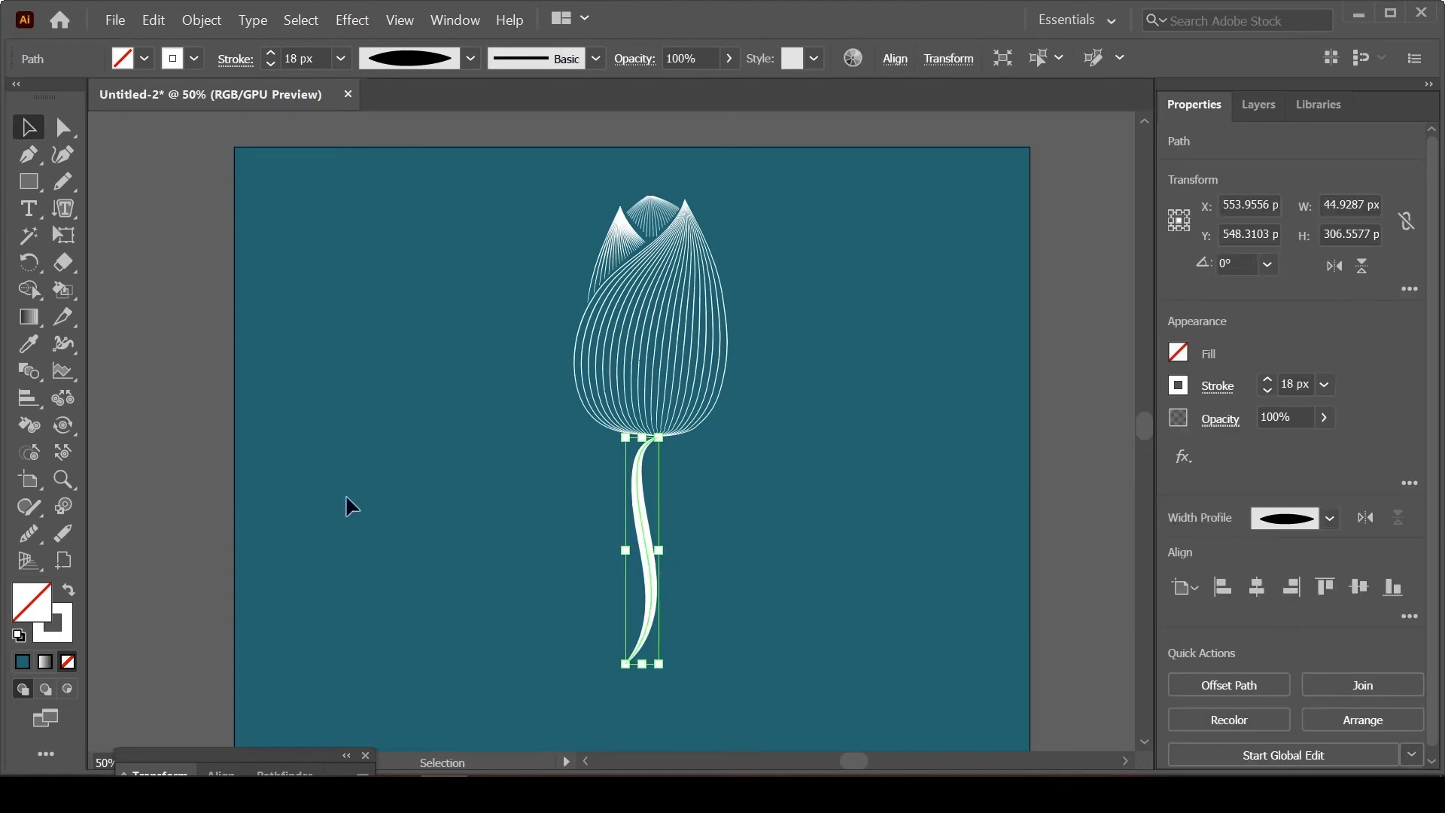
click(452, 499)
Step: Draw a two-curve leaf outline about 144 × 162 px beside the stem's right side with the Pencil tool, redrawing the lower curve
click(72, 187)
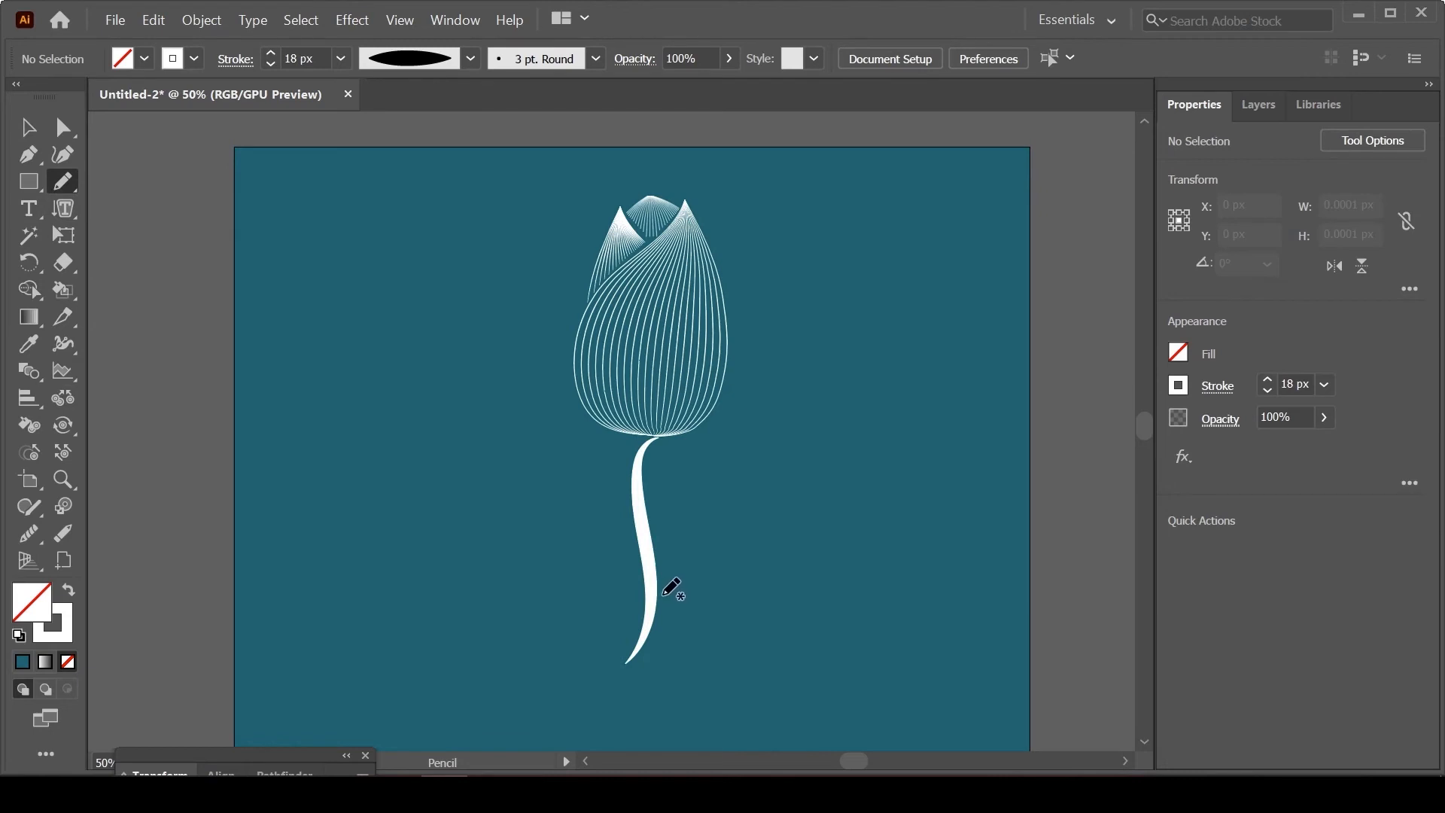
mouse_move(662, 595)
mouse_down()
mouse_move(670, 538)
mouse_move(757, 481)
mouse_up()
mouse_move(665, 594)
mouse_down()
mouse_move(733, 581)
mouse_move(764, 547)
mouse_move(773, 480)
mouse_up()
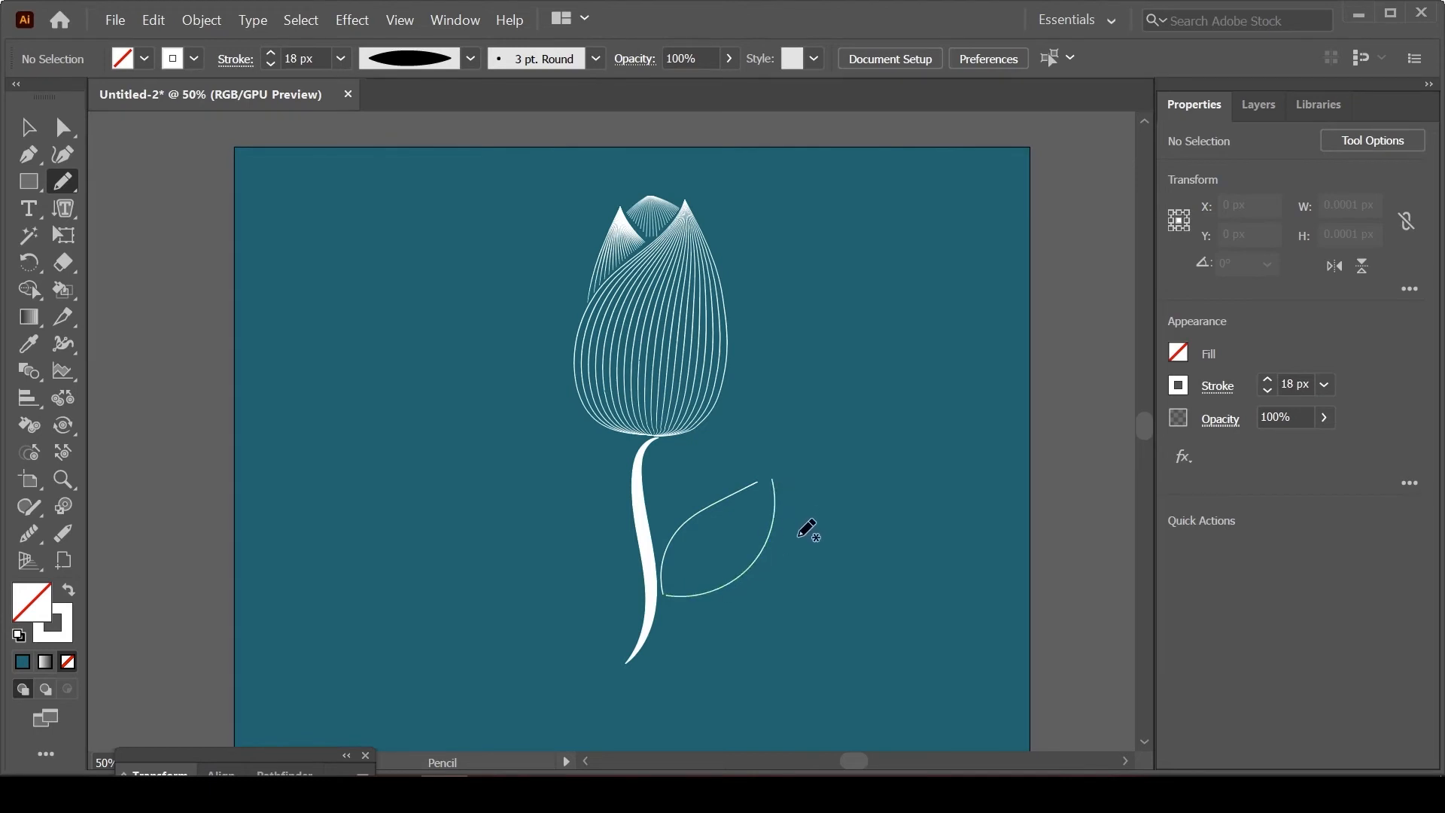
key(ctrl+z)
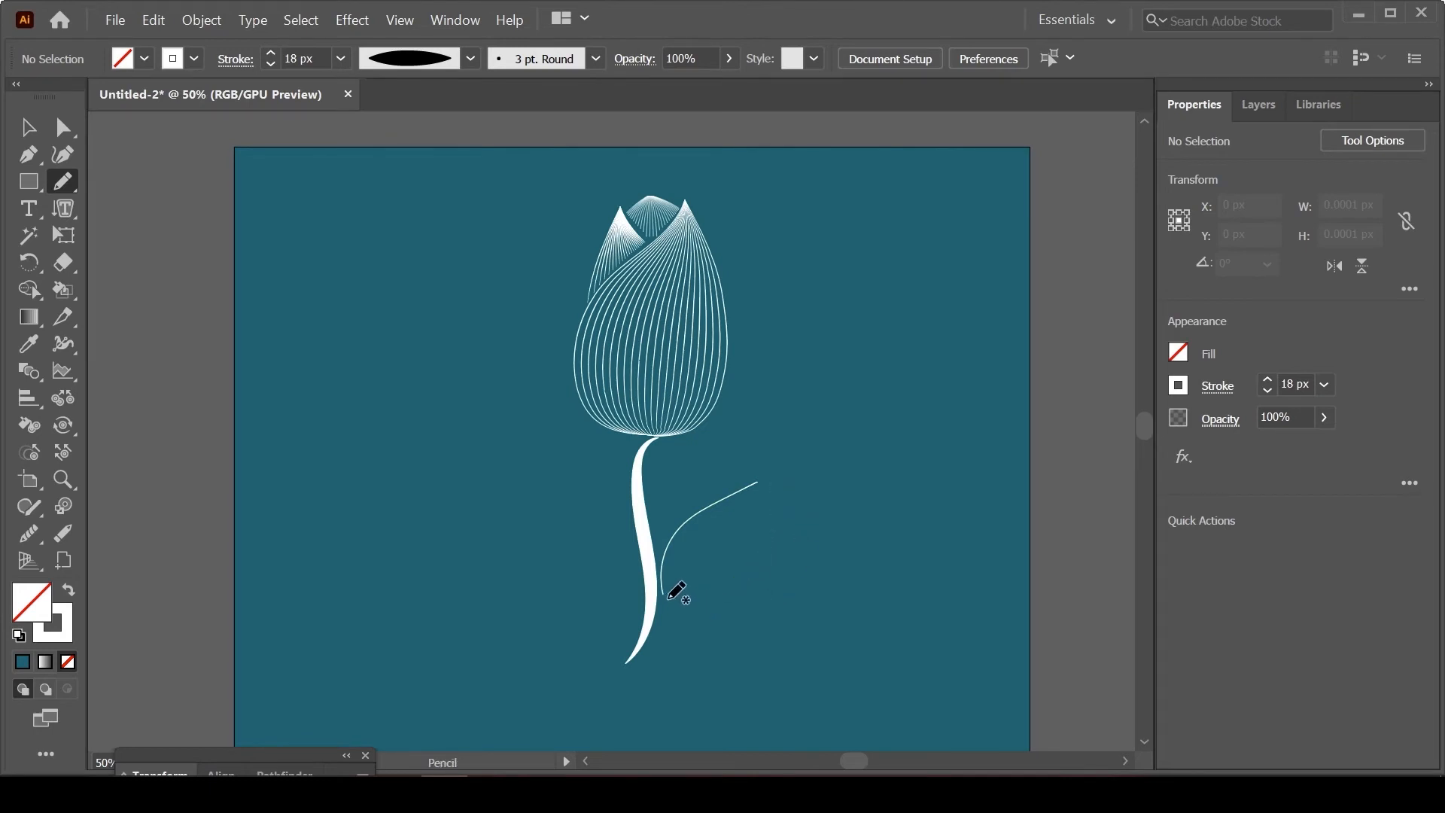
mouse_move(666, 596)
mouse_down()
mouse_move(719, 572)
mouse_move(745, 519)
mouse_up()
key(ctrl+z)
mouse_move(760, 487)
mouse_down()
mouse_move(759, 556)
mouse_move(734, 584)
mouse_move(663, 599)
mouse_up()
Step: Blend the upper and lower leaf curves into a line-filled leaf
click(31, 132)
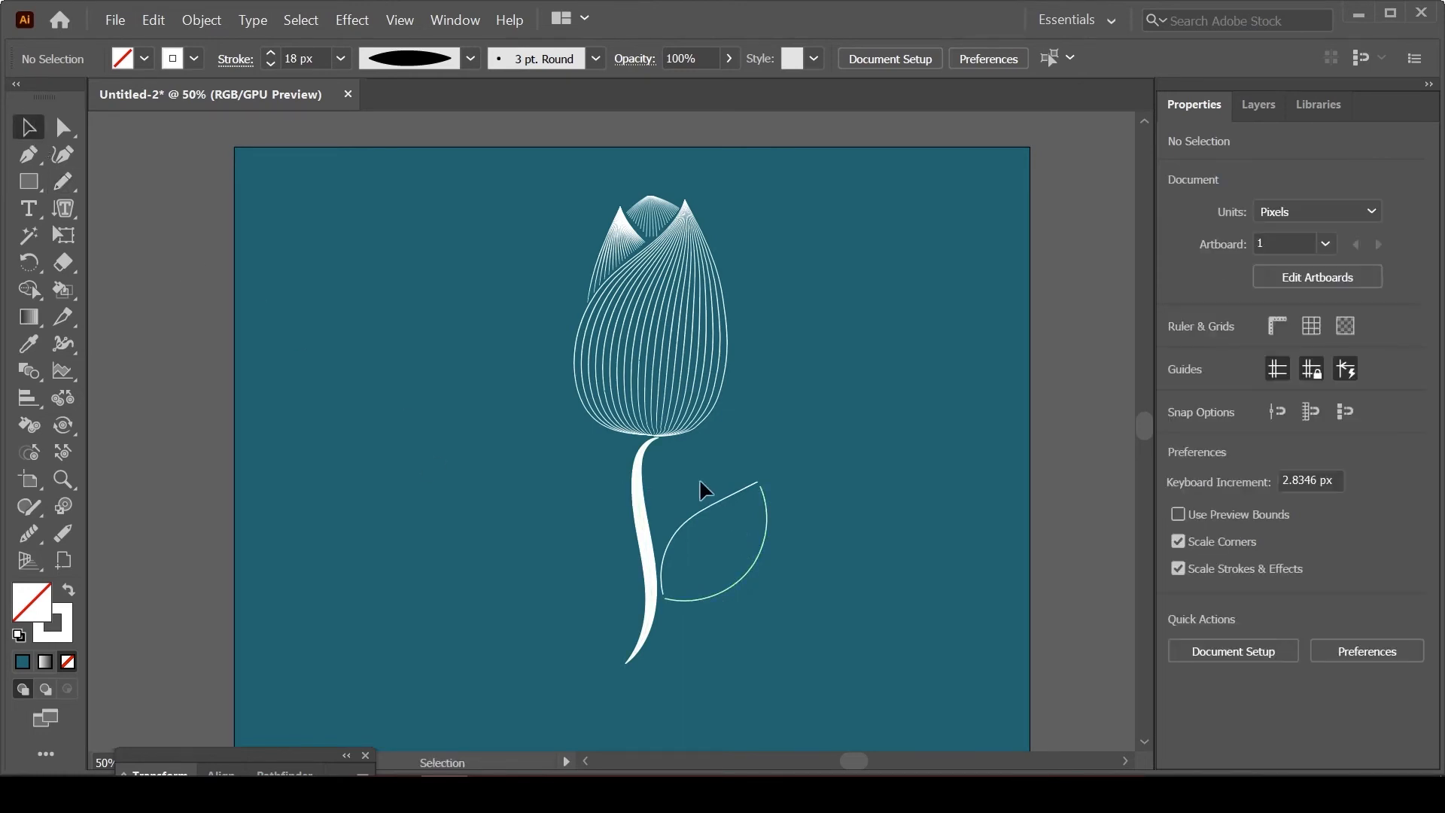
drag(700, 482, 788, 571)
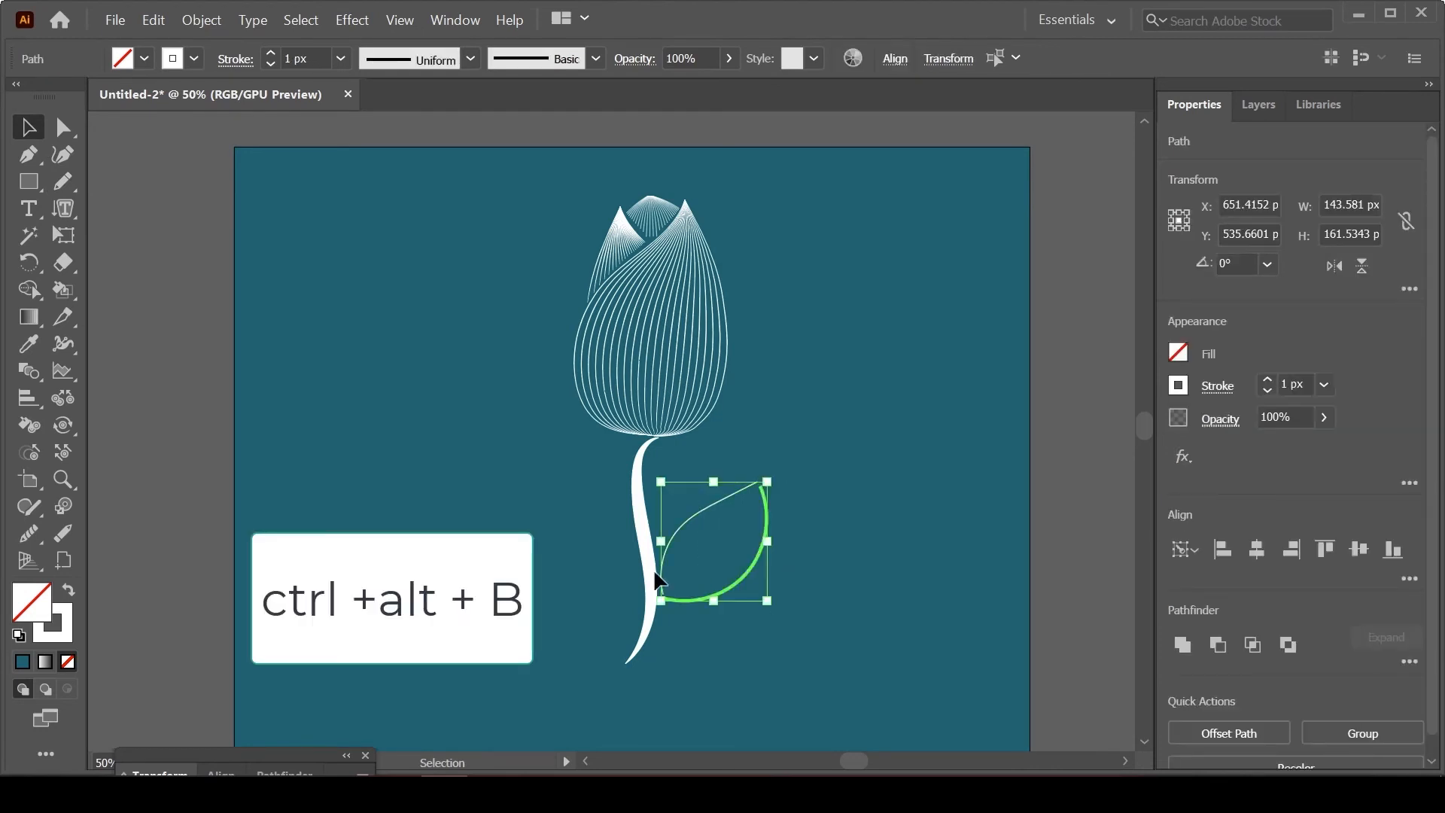
click(853, 573)
click(731, 488)
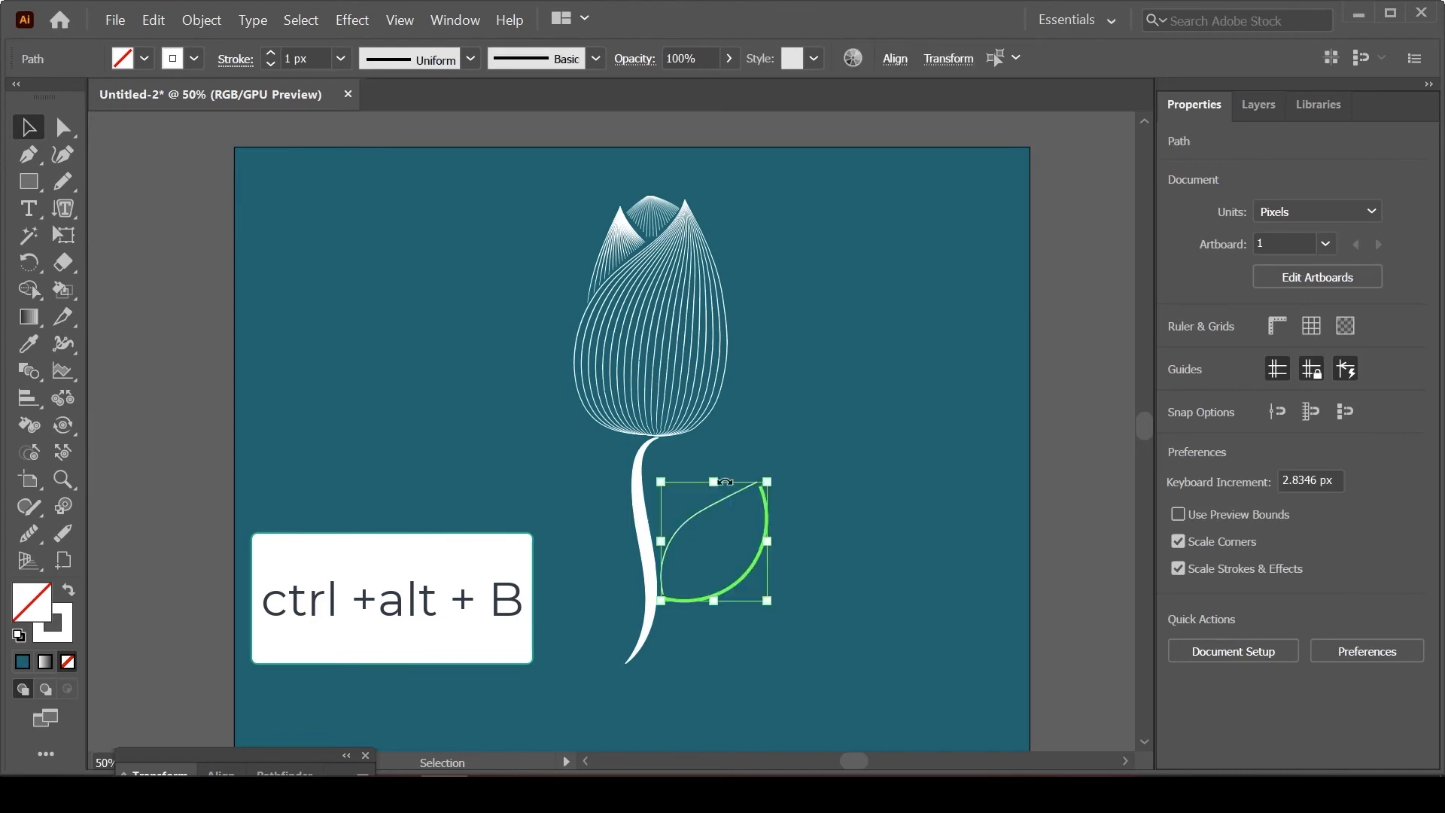
key(a)
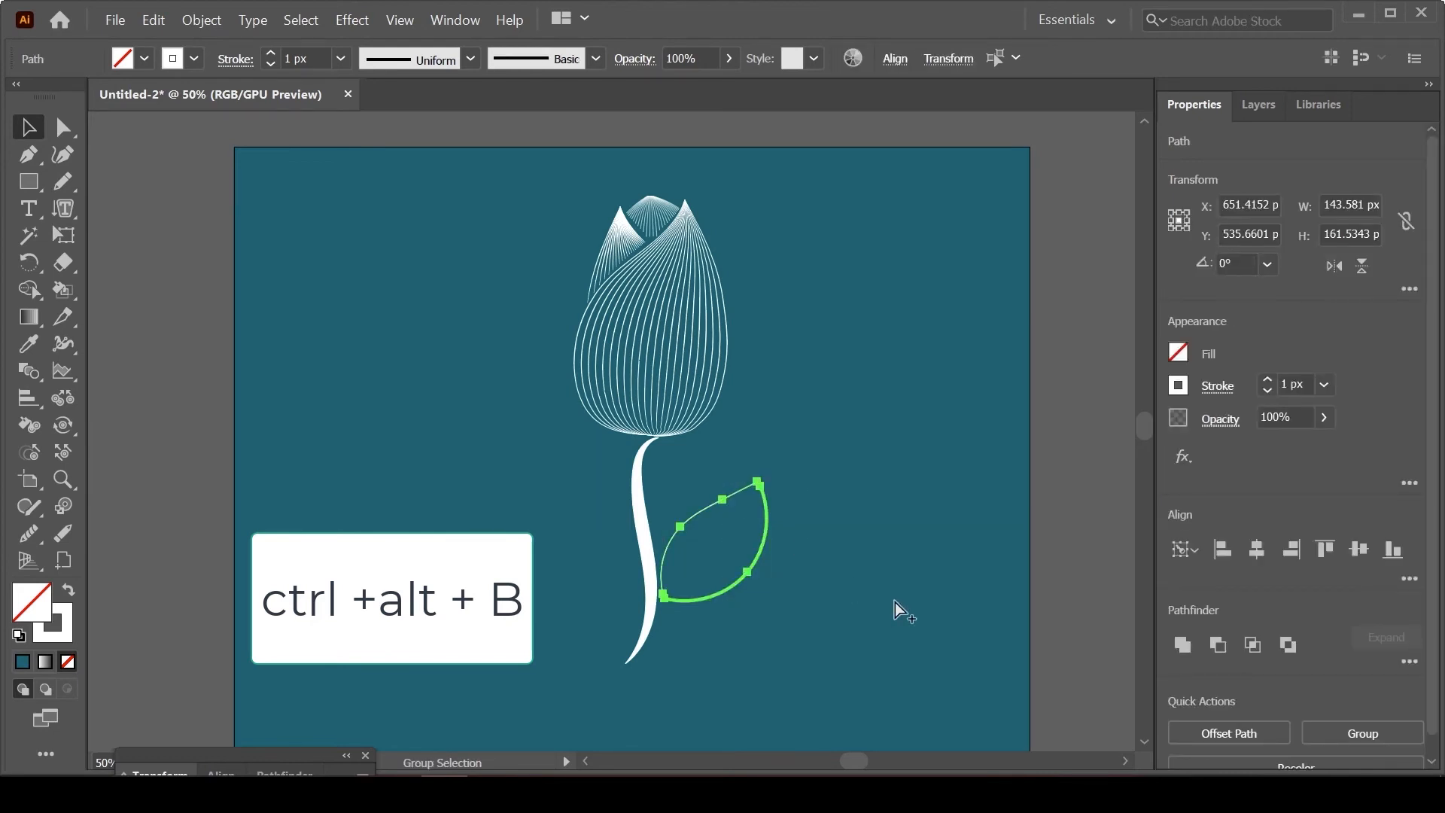
key(ctrl+alt+b)
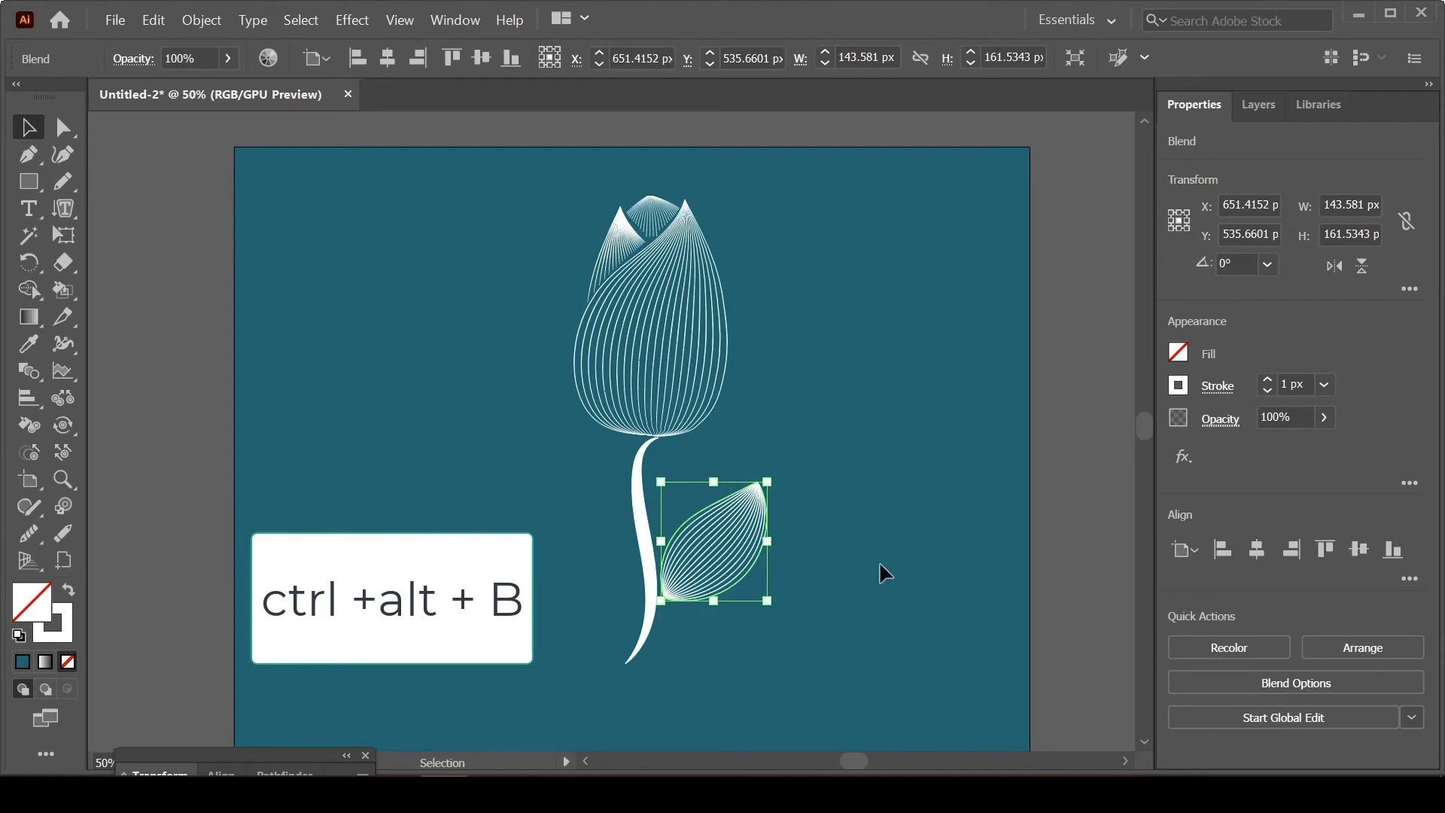
click(869, 542)
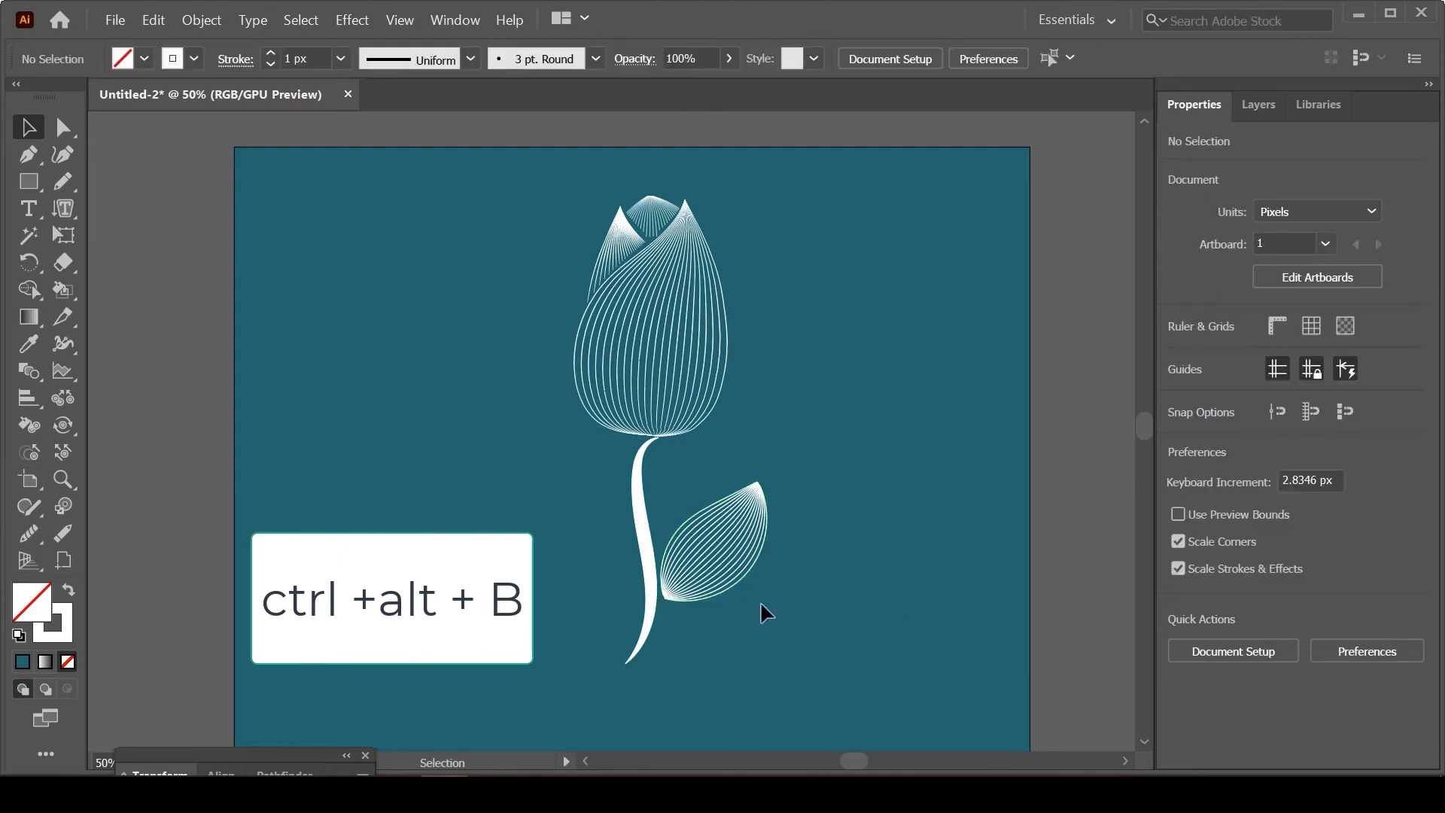
Step: Scale the blended leaf down proportionally to about 85 × 95 px, keeping its base beside the stem
click(722, 575)
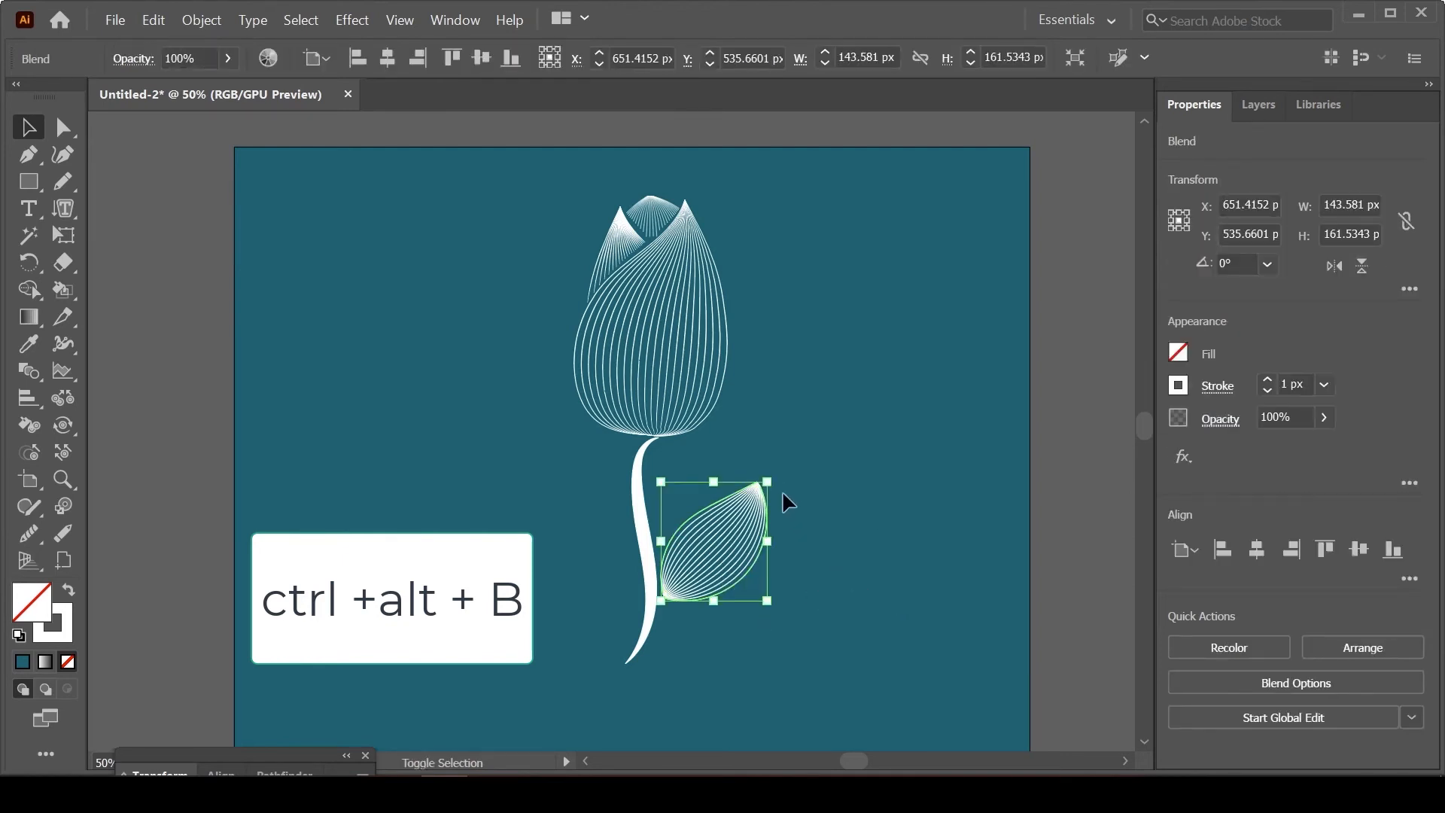
mouse_move(766, 482)
mouse_down()
mouse_move(710, 493)
mouse_move(723, 483)
mouse_up()
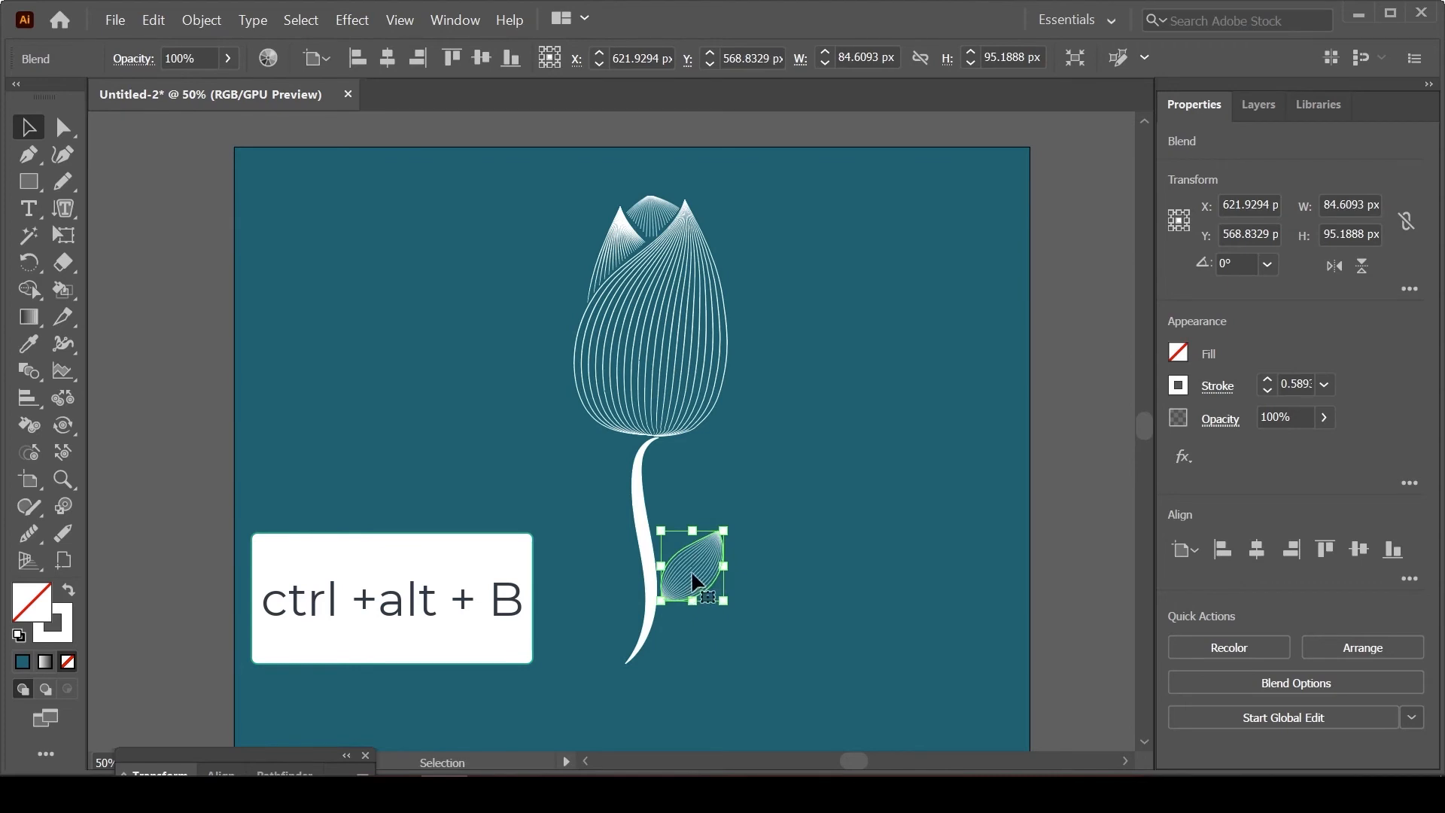
click(779, 580)
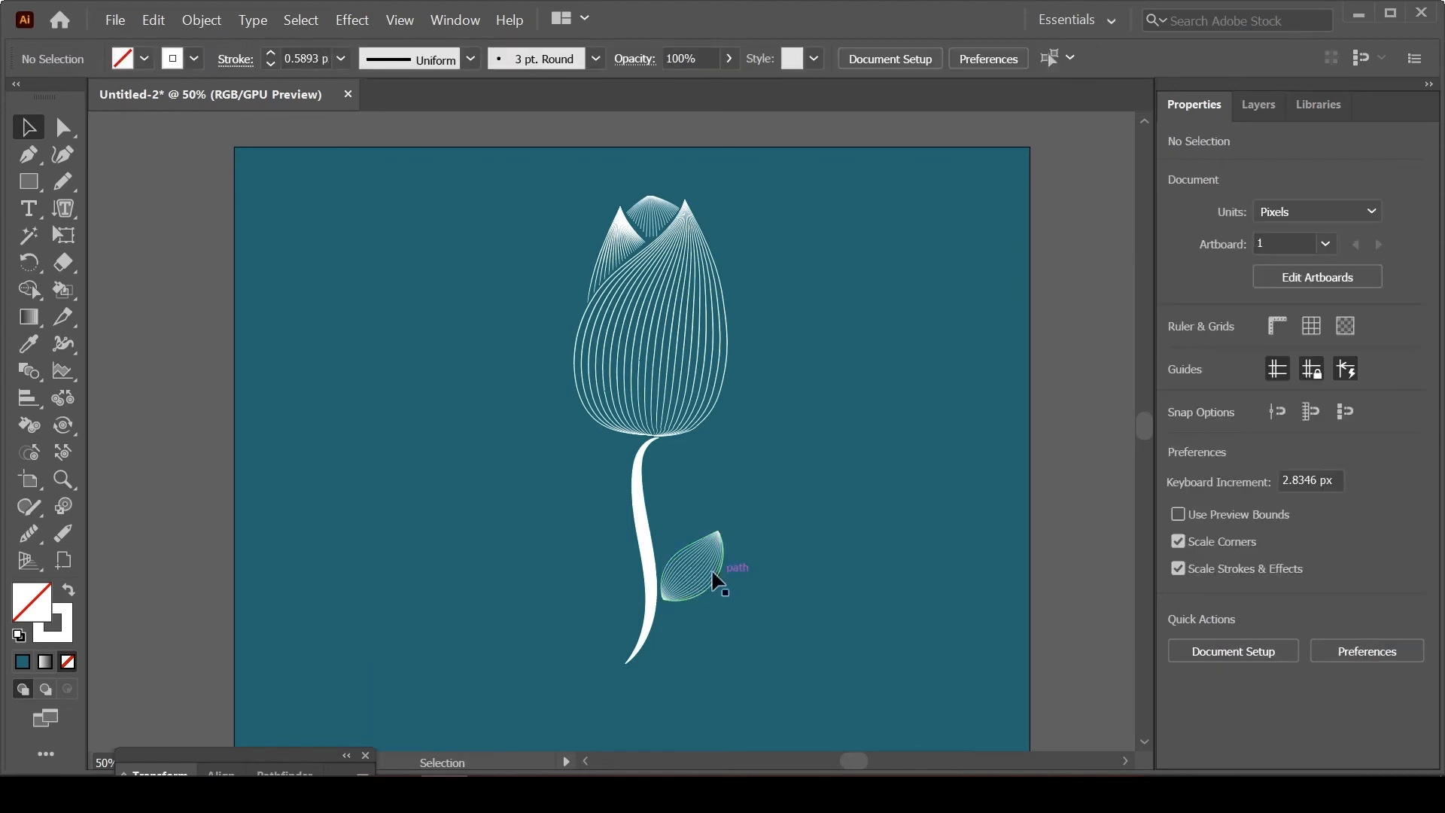
Step: Place a smaller, mirrored copy of the leaf slightly higher on the stem's left side, angled so its base meets the stem
drag(702, 572, 548, 517)
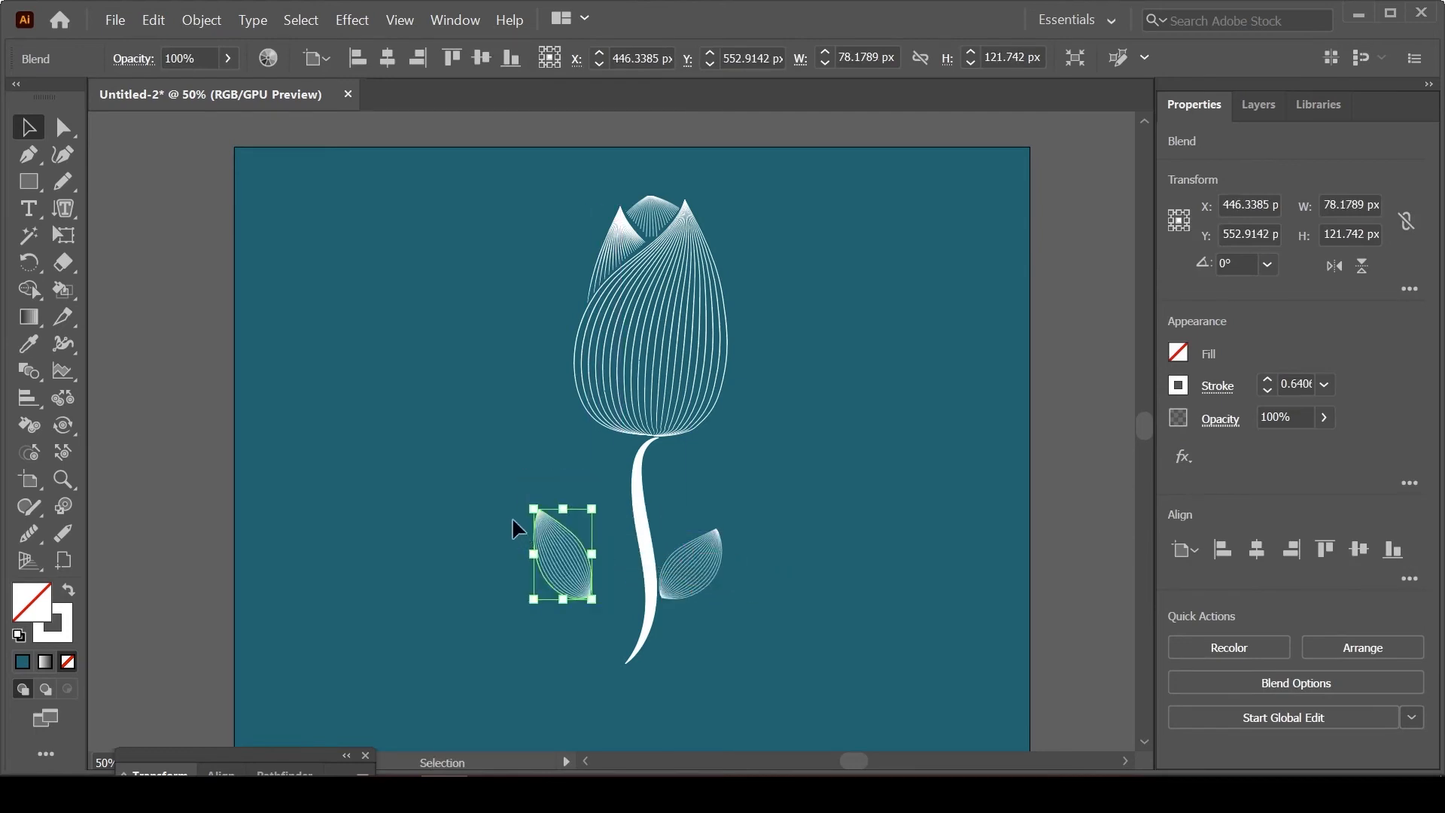
mouse_move(534, 509)
mouse_down()
mouse_move(596, 569)
mouse_move(608, 540)
mouse_move(635, 560)
mouse_up()
click(766, 601)
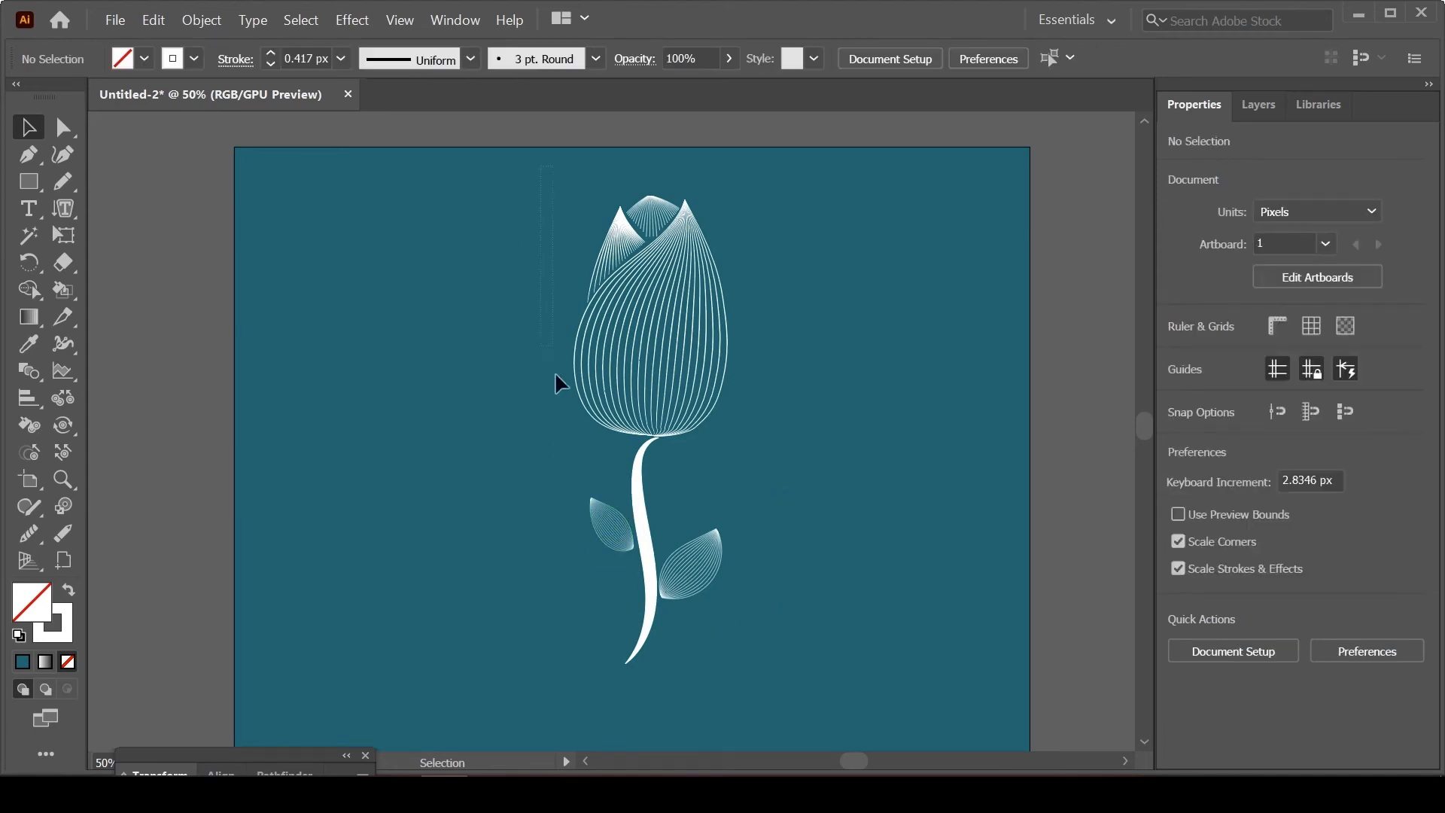
Step: Group the flower, stem and both leaves into one object
key(ctrl+a)
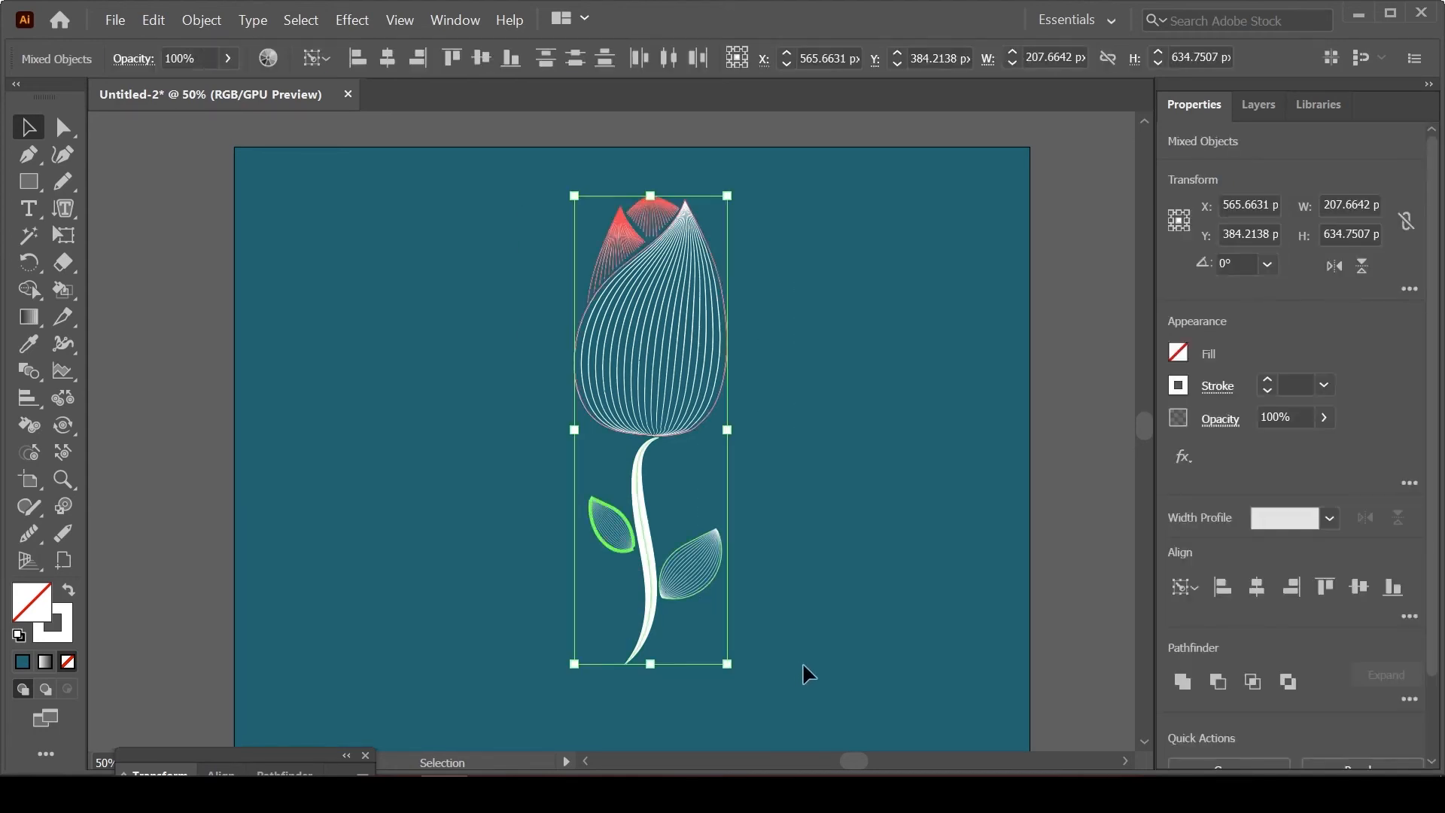
right_click(658, 372)
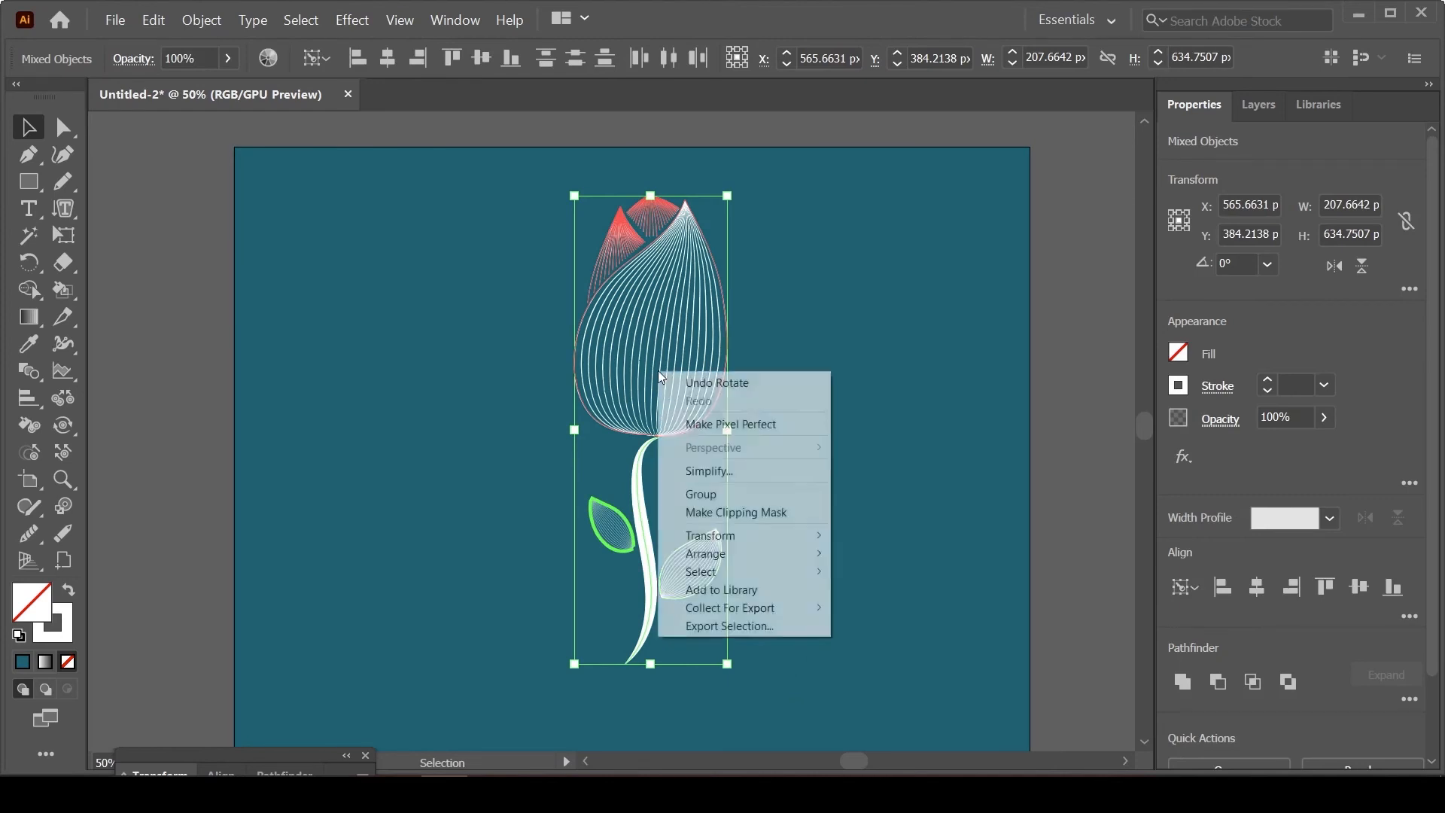
click(739, 495)
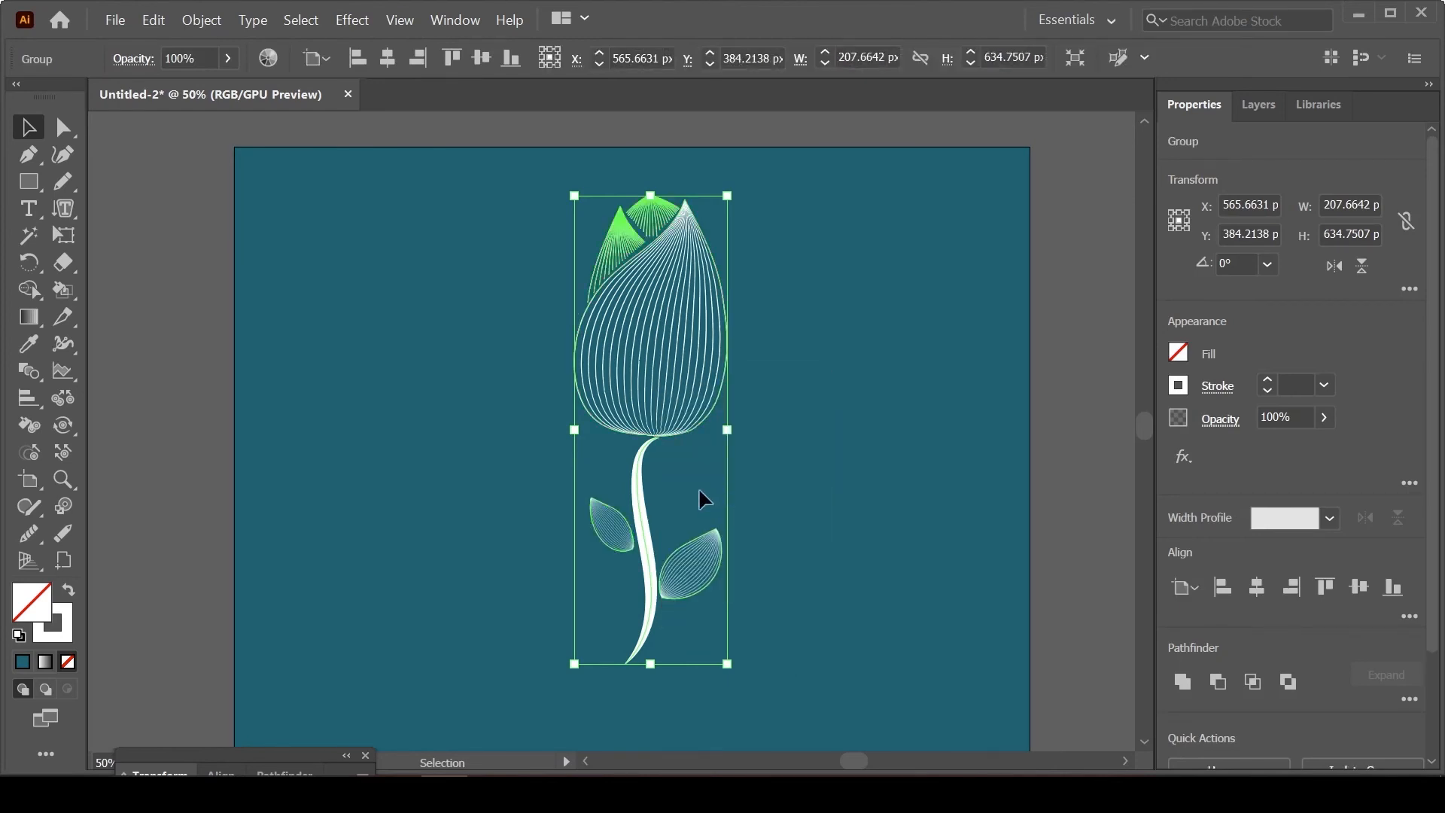
Step: Move the grouped flower to the artboard's right side and enlarge it proportionally to about 292 × 893 px
drag(666, 439, 874, 499)
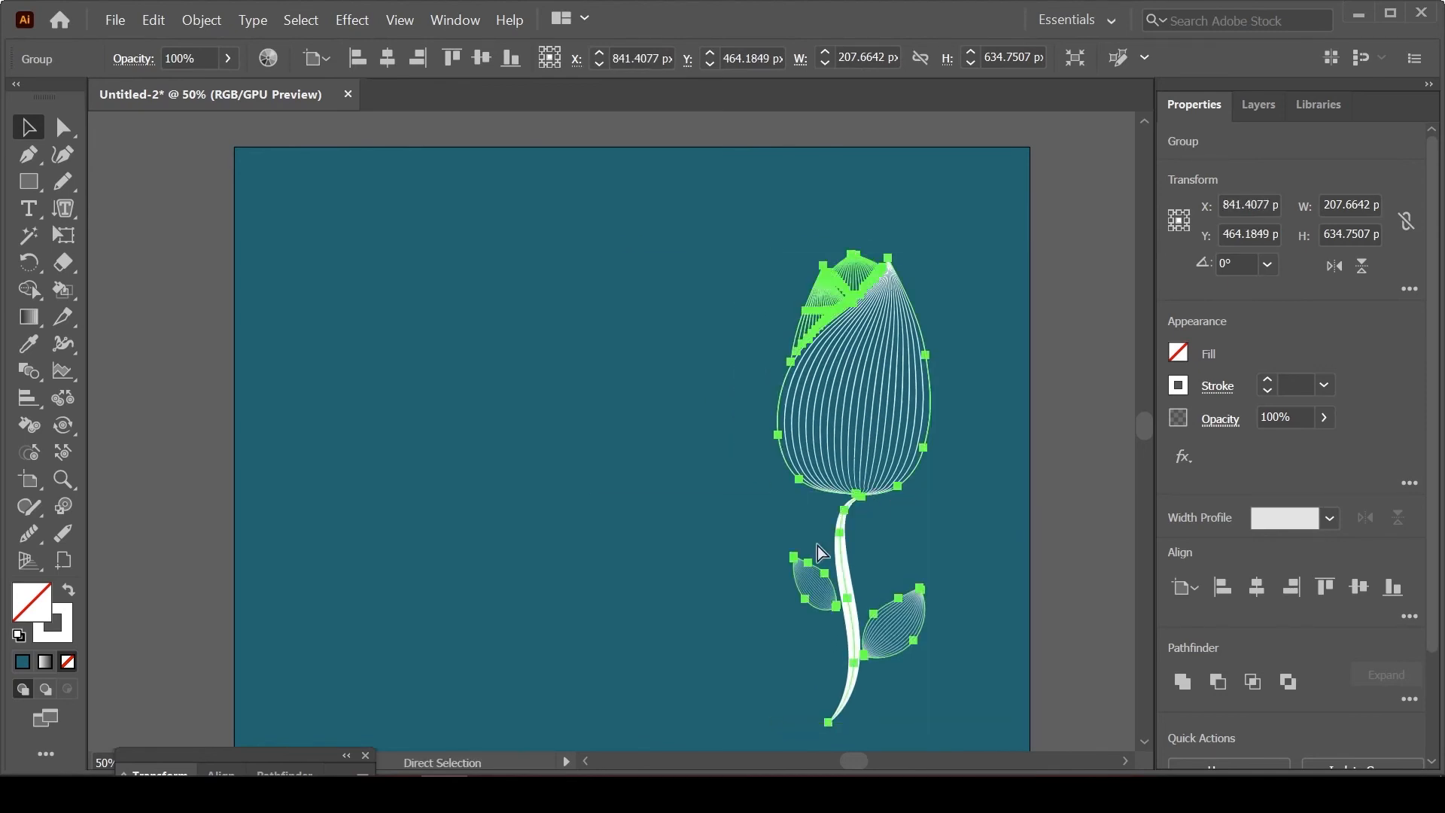
key(ctrl+minus)
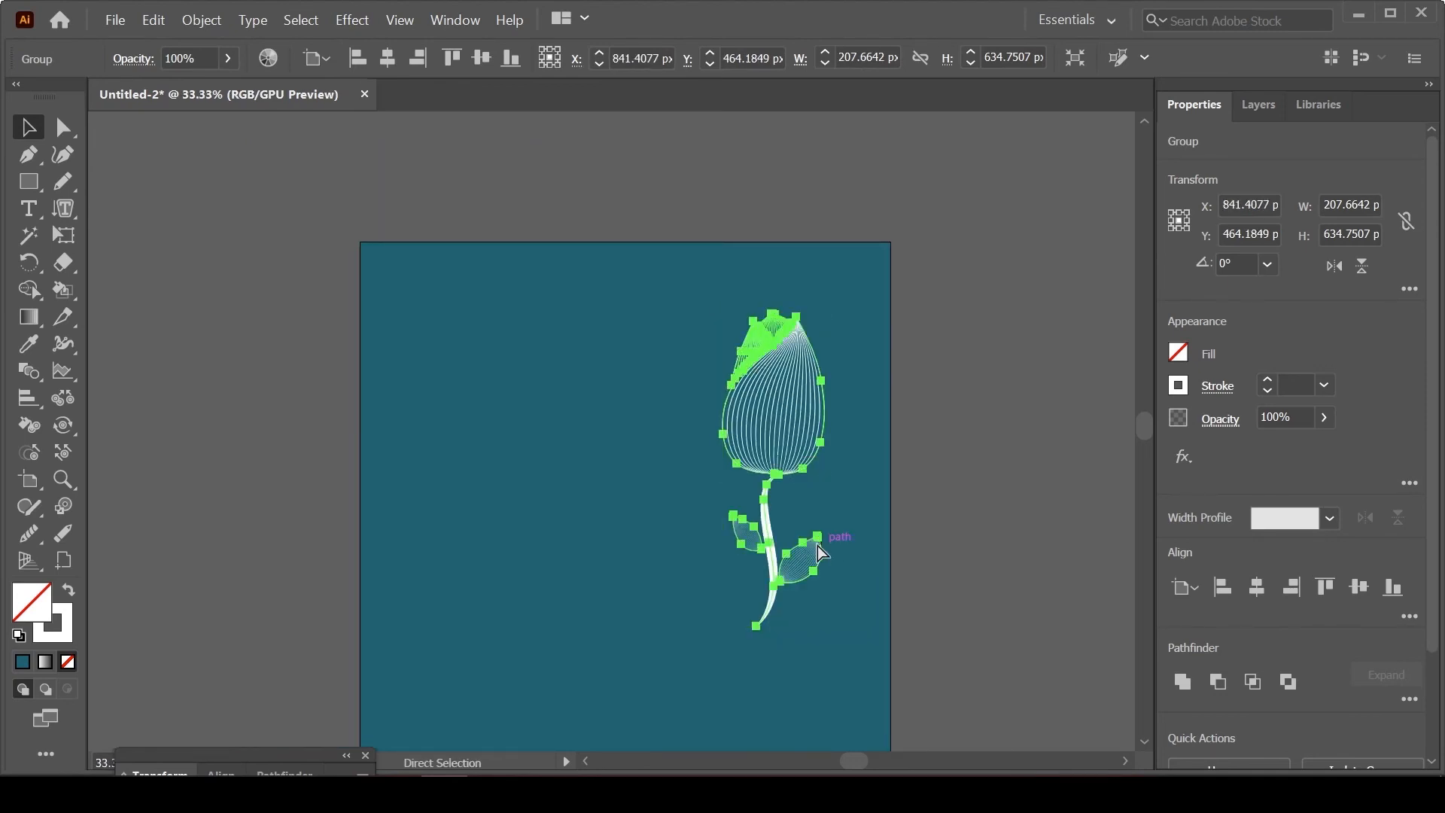
key(ctrl+minus)
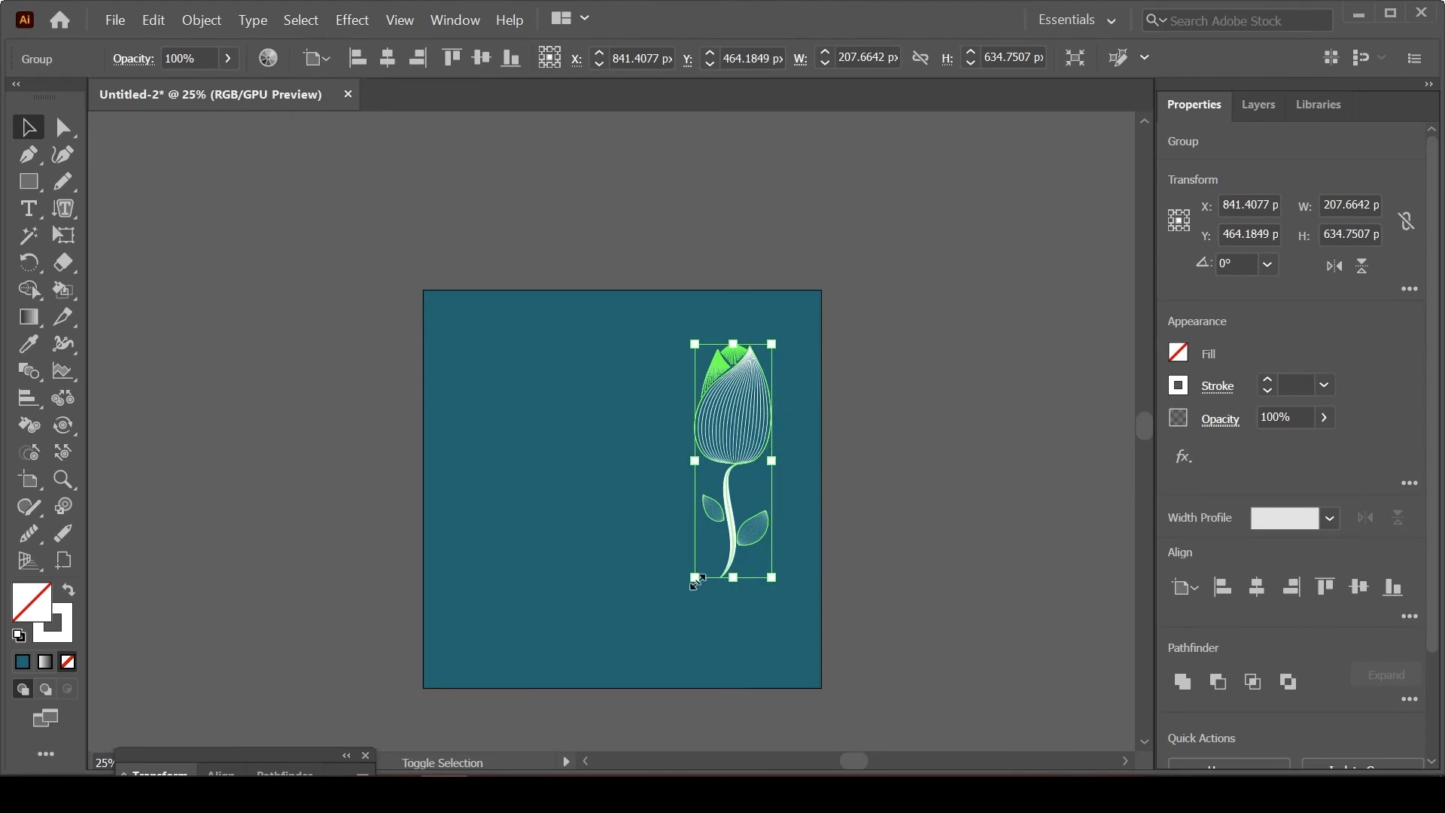
drag(696, 581, 652, 671)
drag(715, 607, 742, 590)
Step: Nudge the enlarged flower group slightly up, to about X 865 px, Y 537 px
key(a)
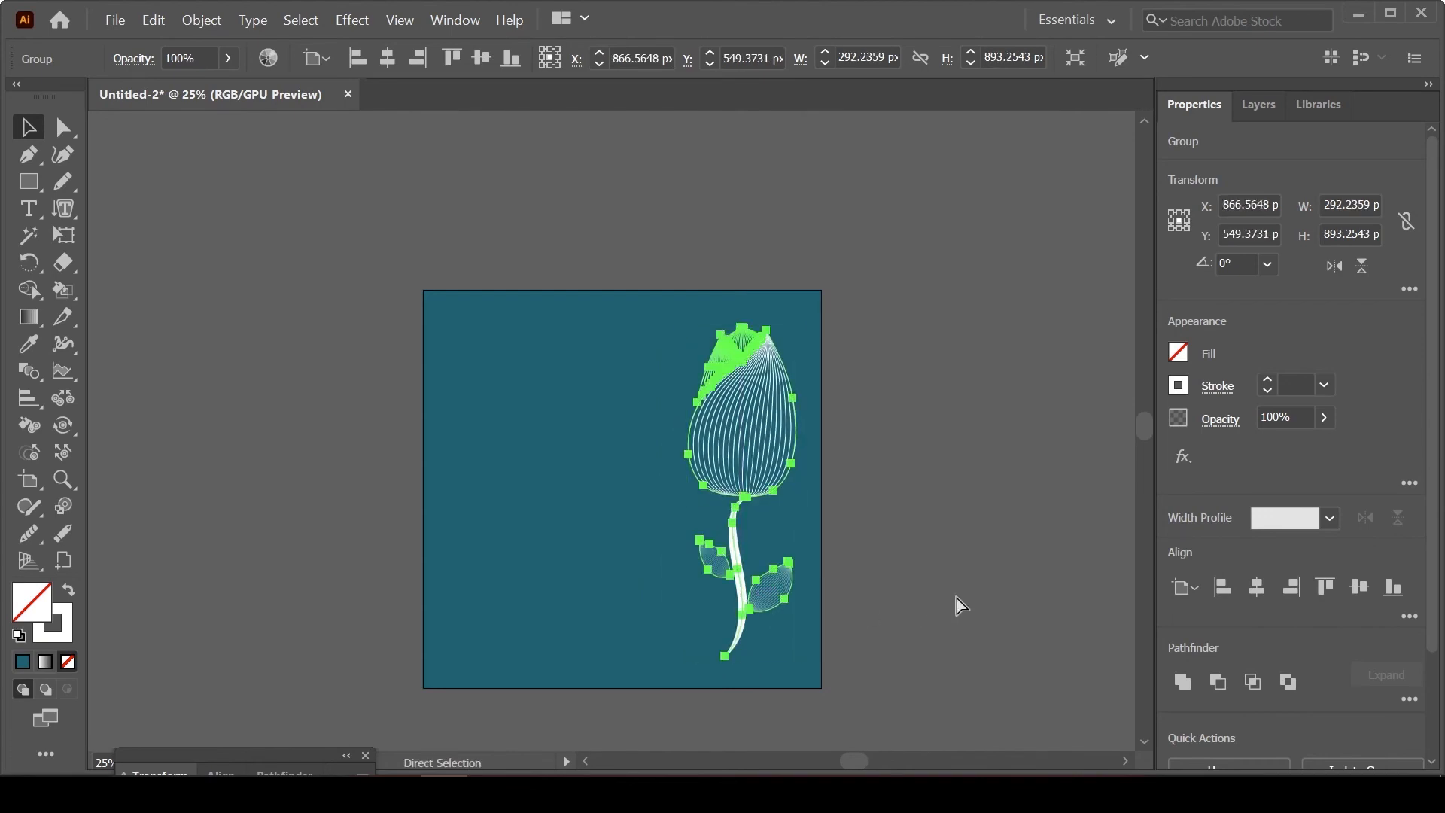
key(ctrl+equal)
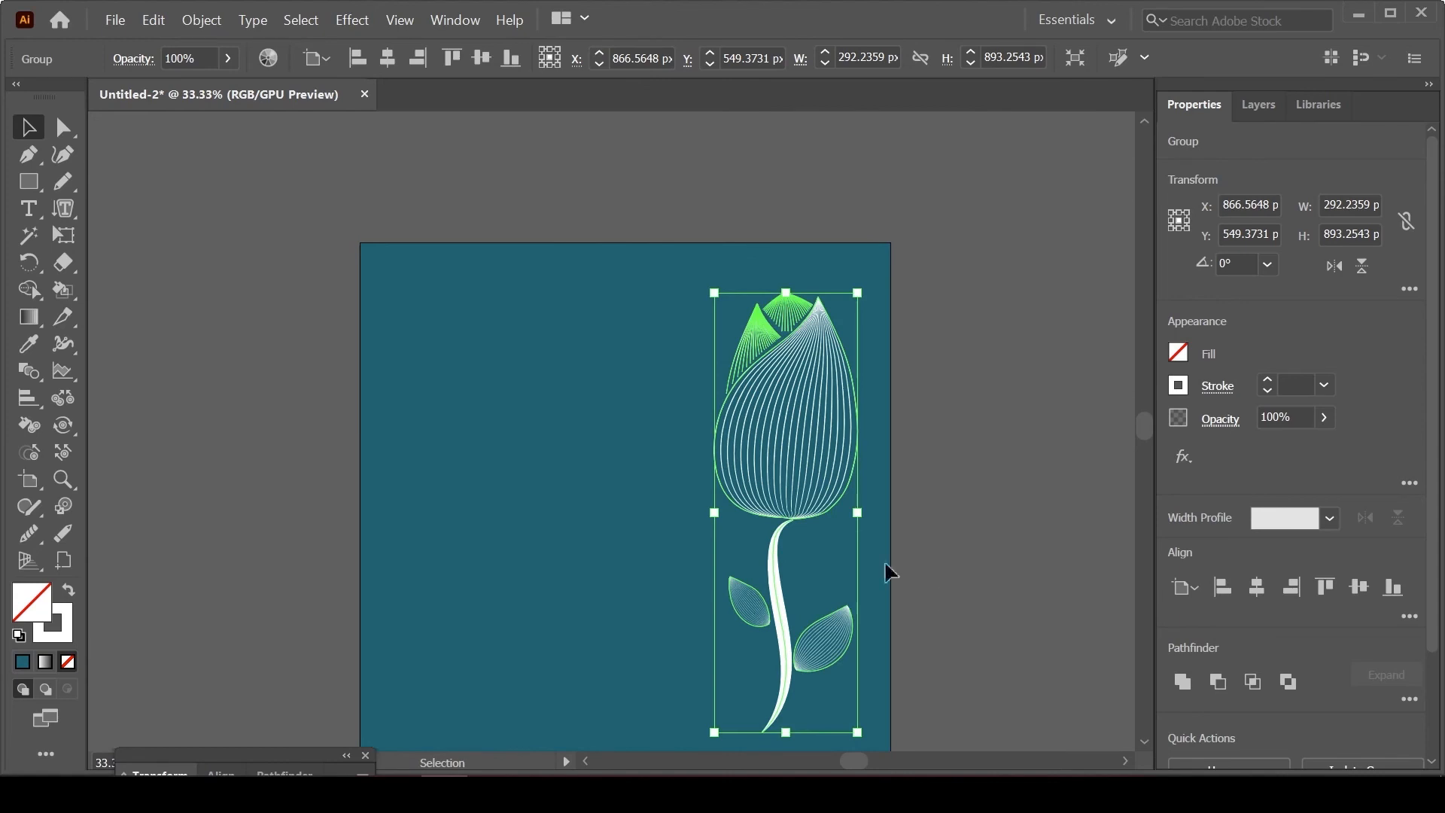
key(space)
drag(611, 517, 645, 471)
key(v)
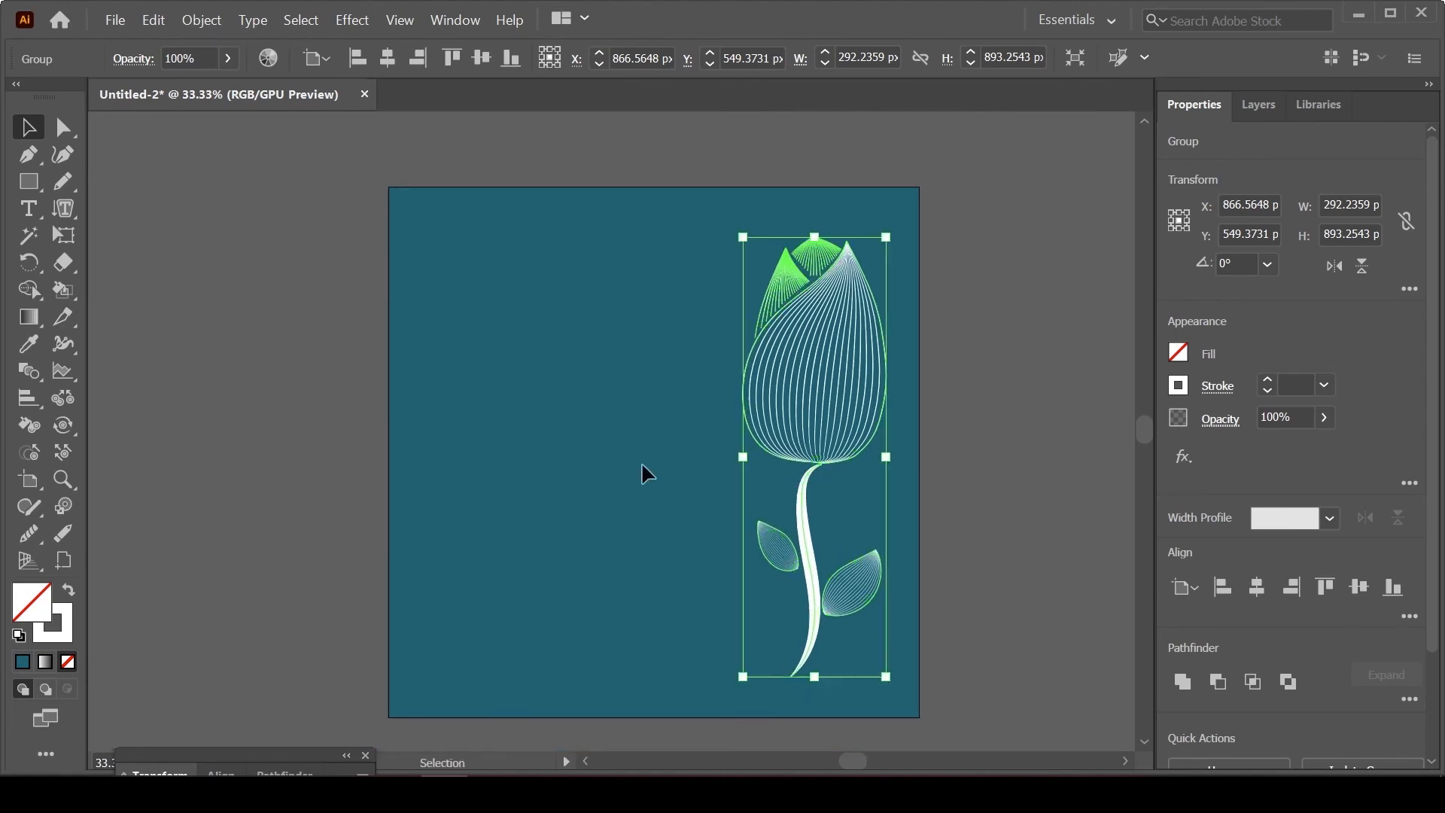
click(671, 455)
drag(841, 446, 839, 442)
click(658, 585)
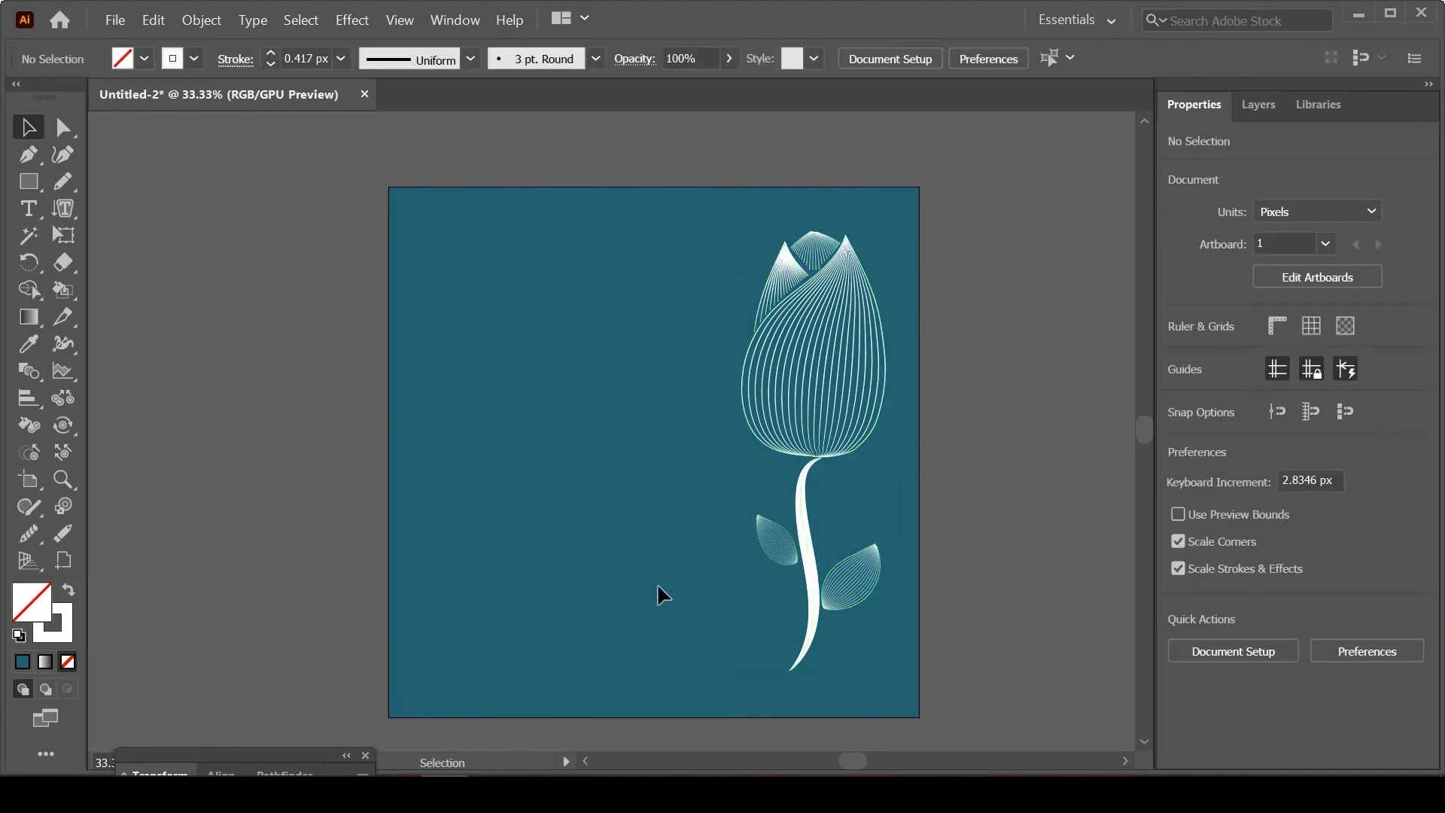
Step: Lower the flower group's opacity to 36%
click(1255, 112)
click(1199, 111)
click(796, 670)
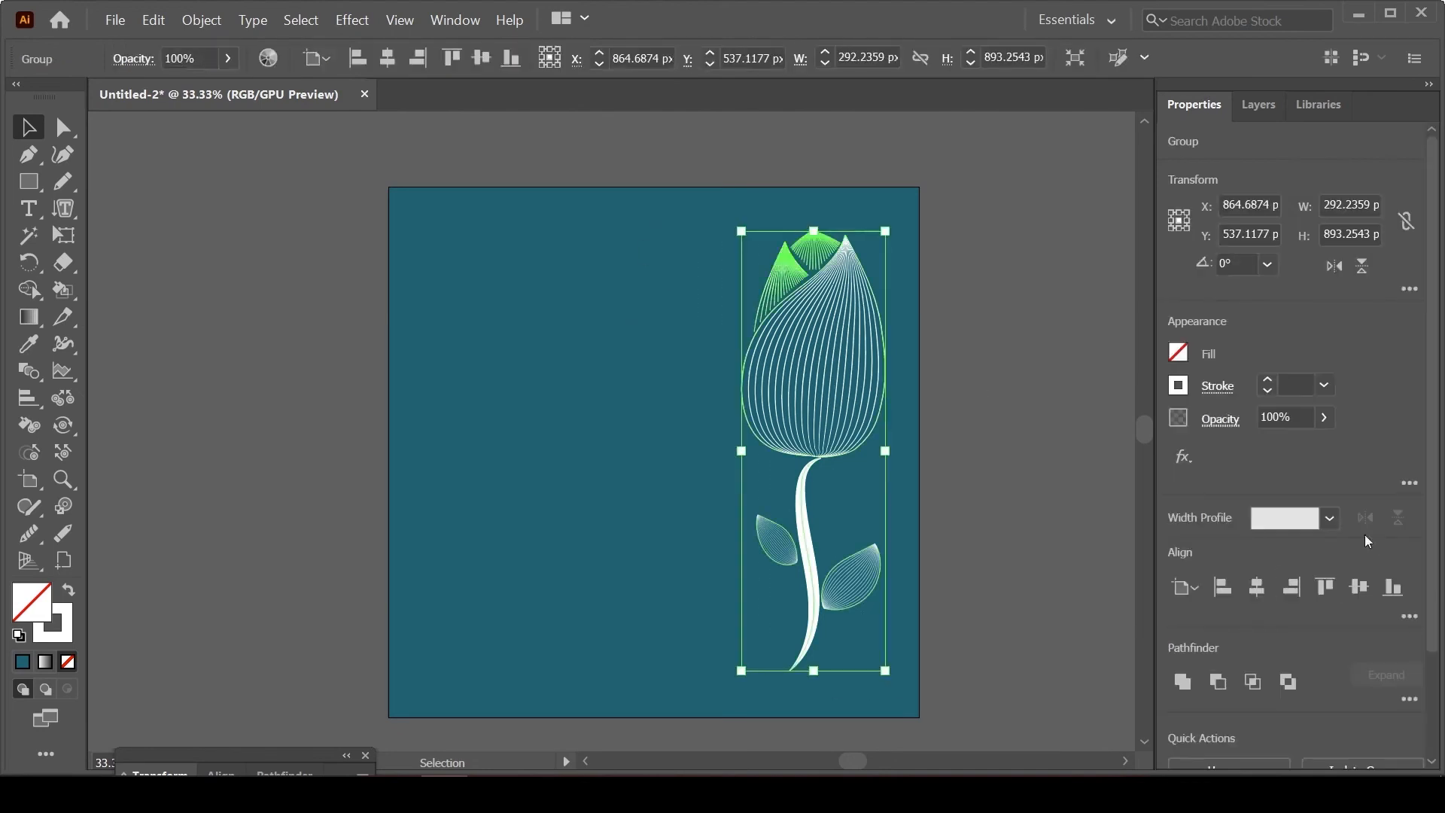
click(1322, 417)
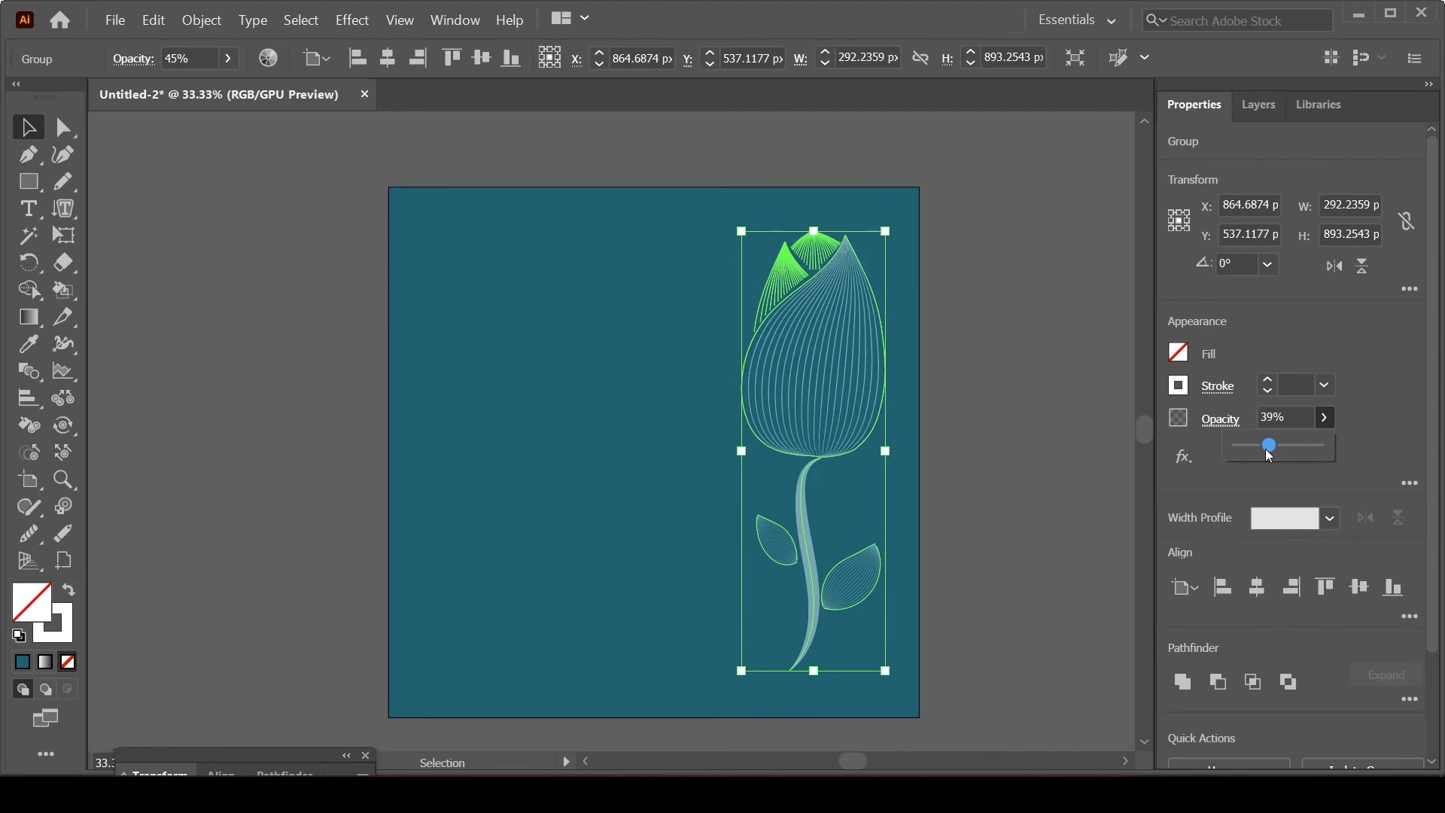
drag(1265, 450, 1263, 451)
click(909, 489)
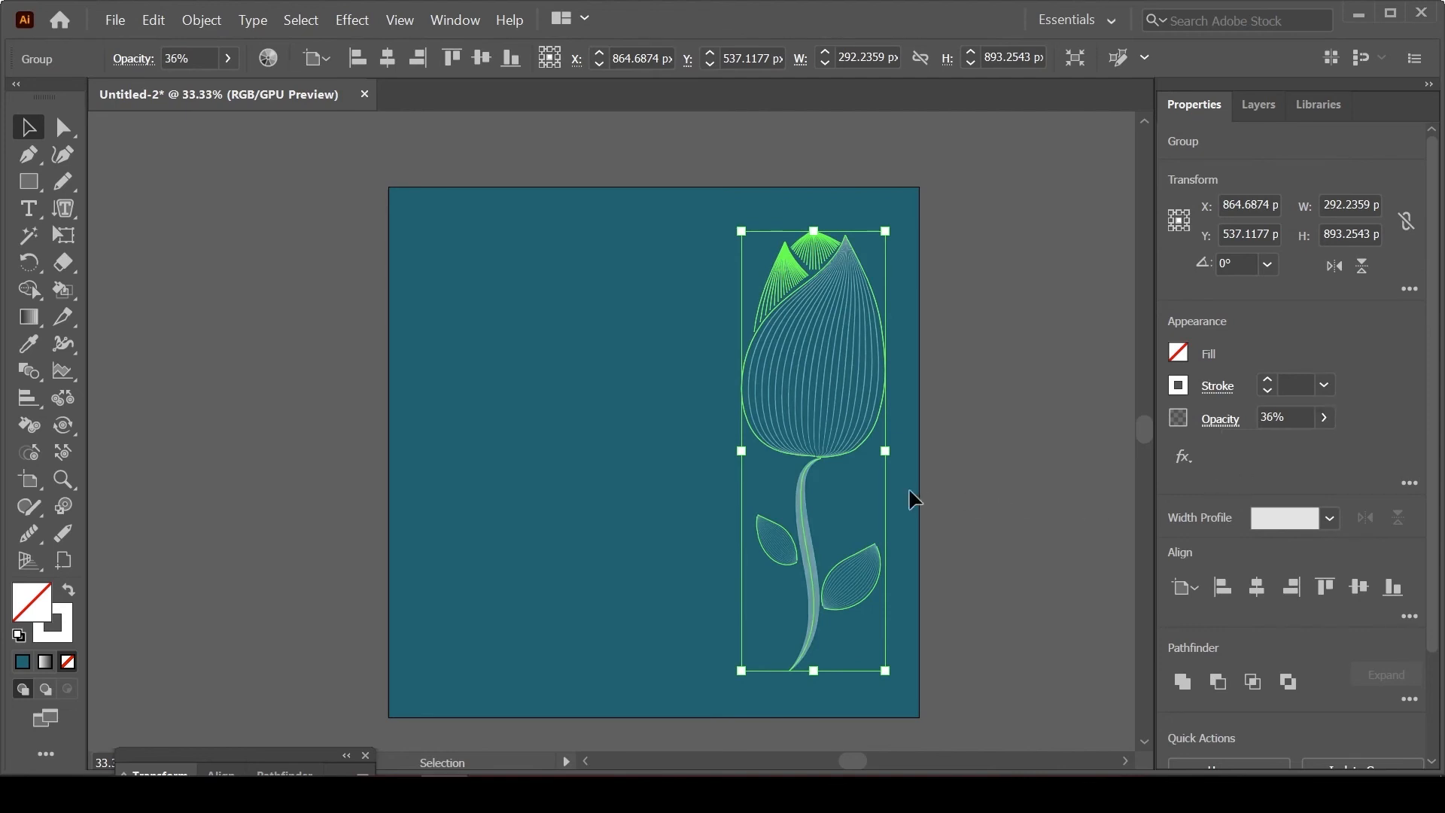
click(909, 489)
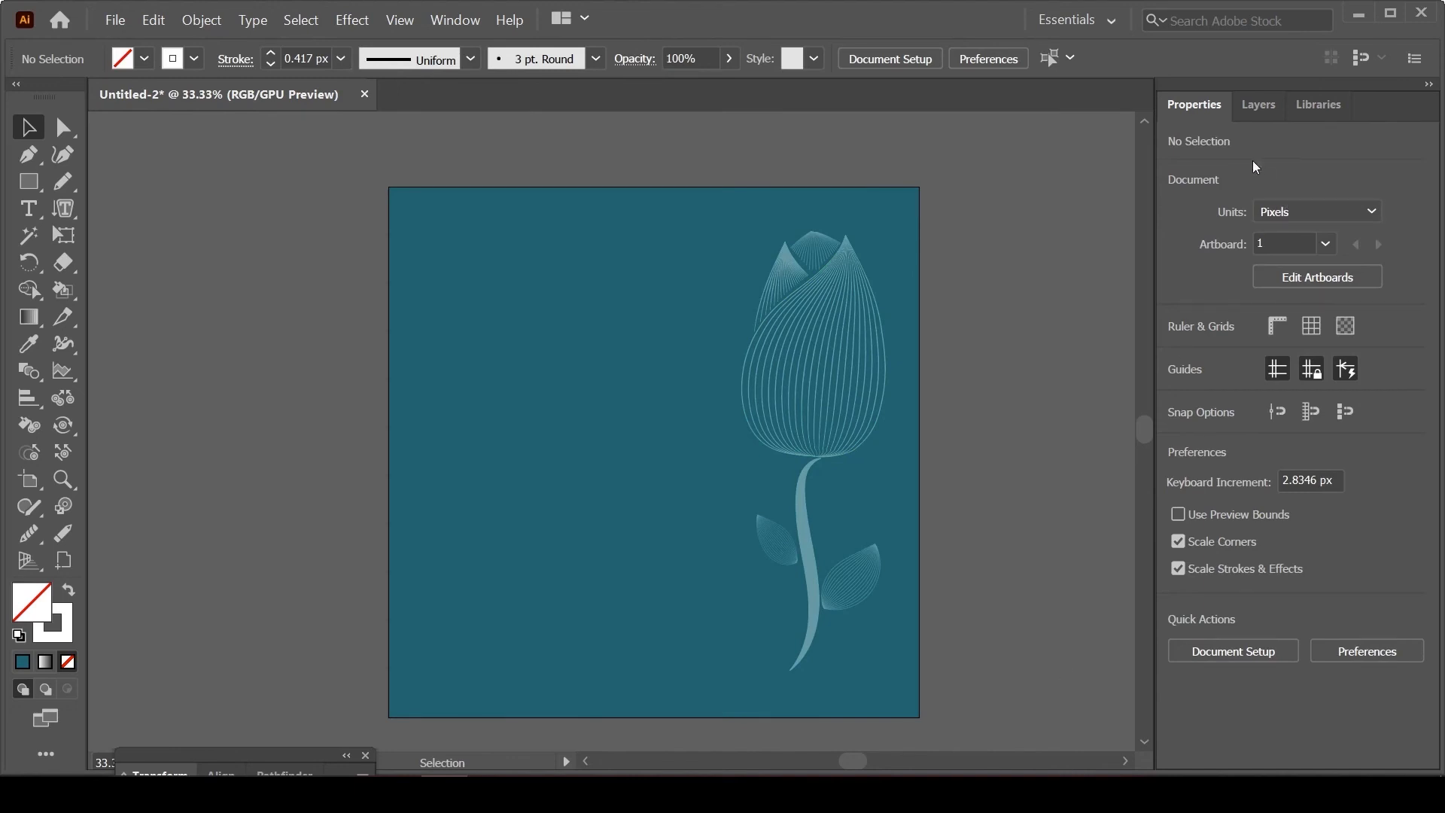
click(1256, 109)
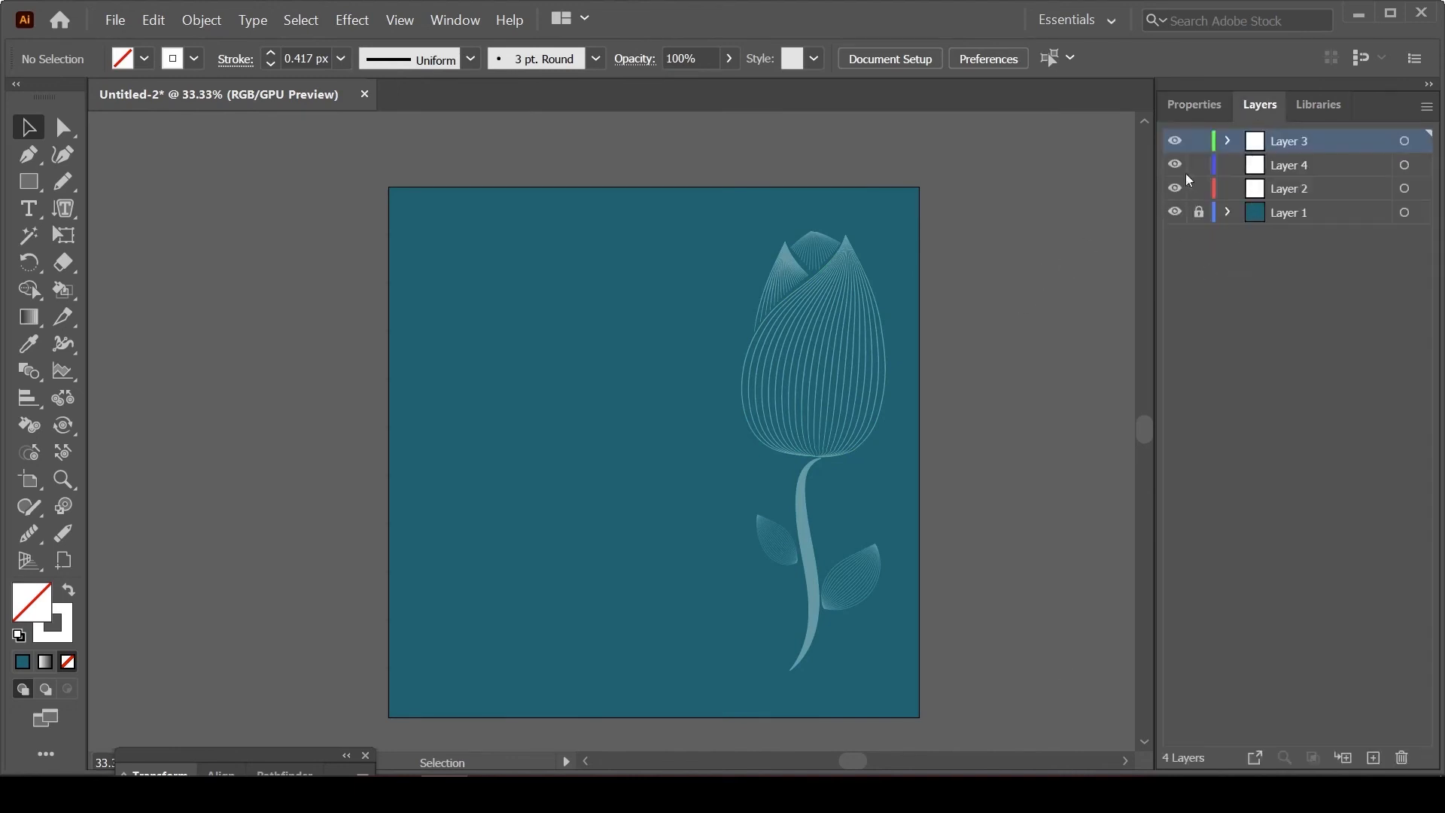
click(1187, 110)
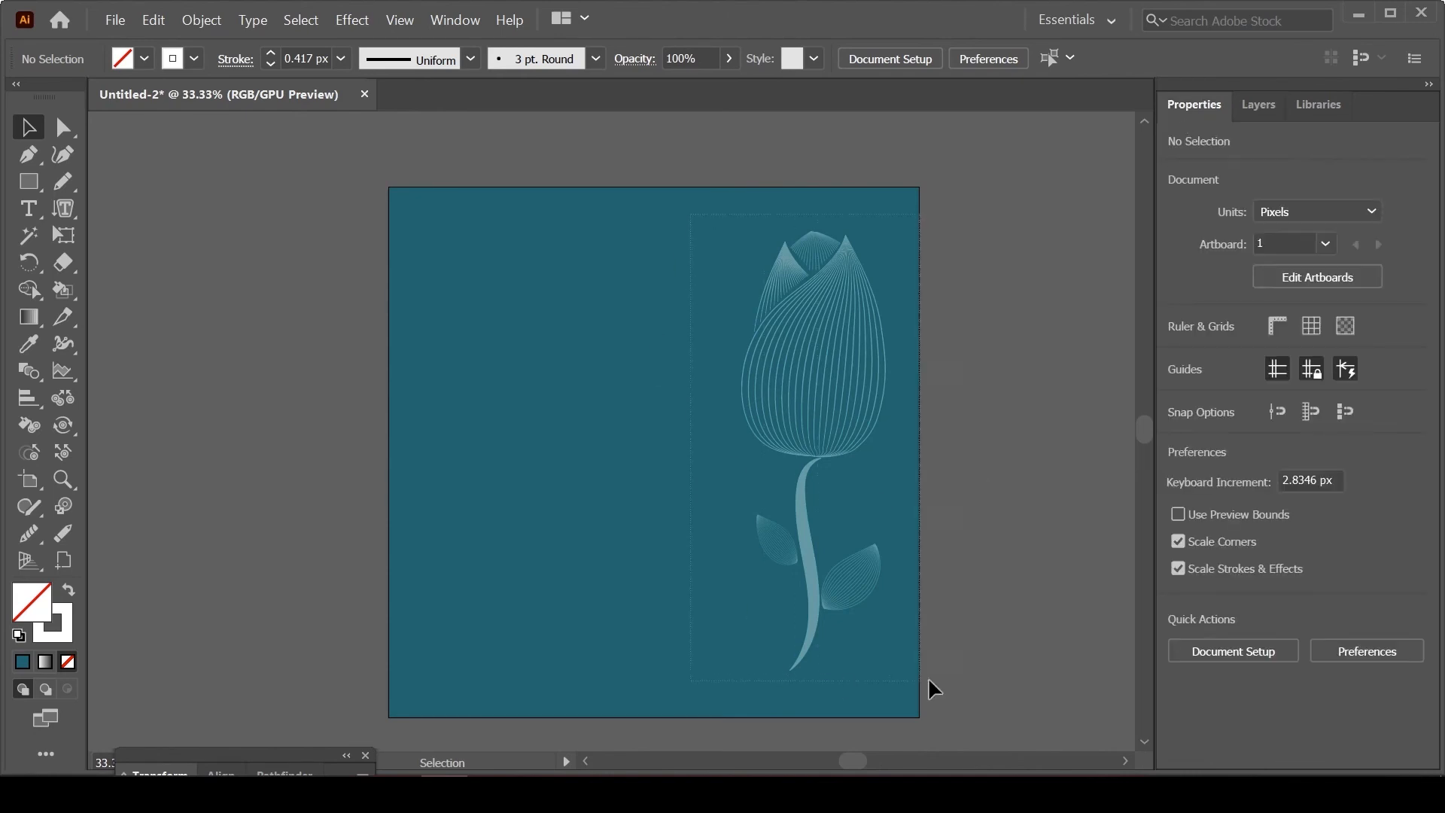
Step: Raise the flower group's opacity to 100%
key(ctrl+a)
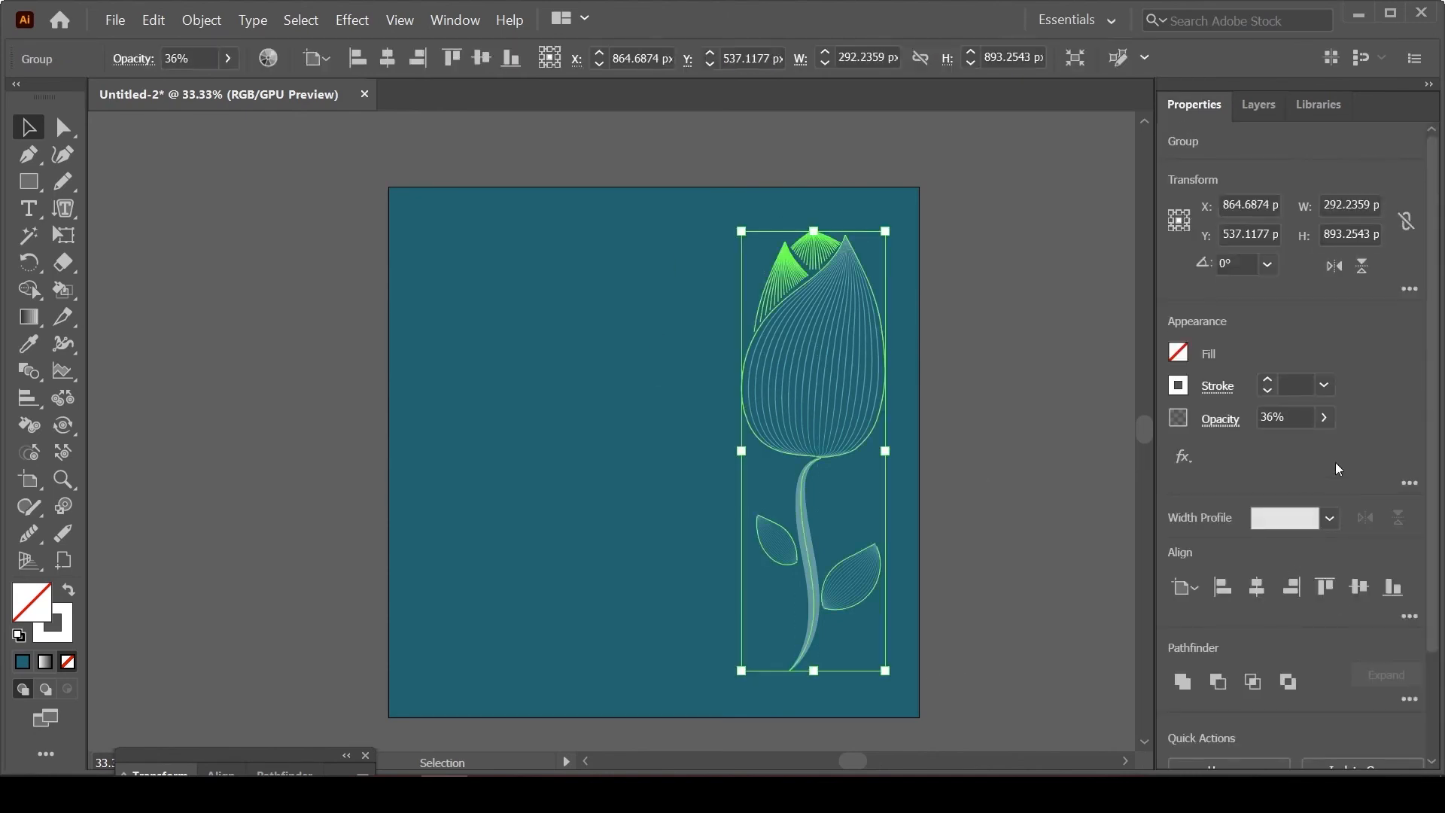
click(1324, 419)
drag(1271, 449, 1326, 457)
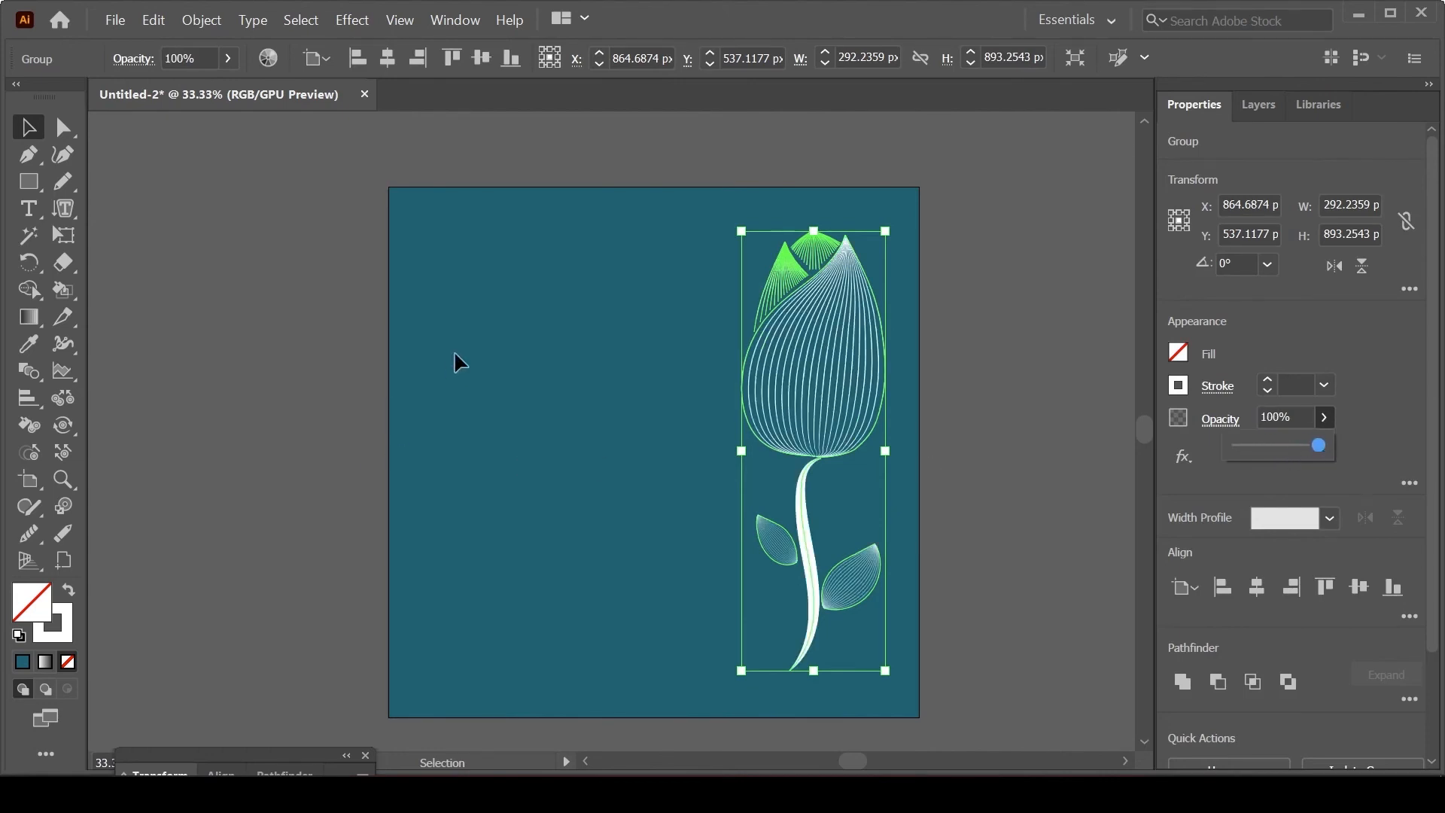
click(565, 245)
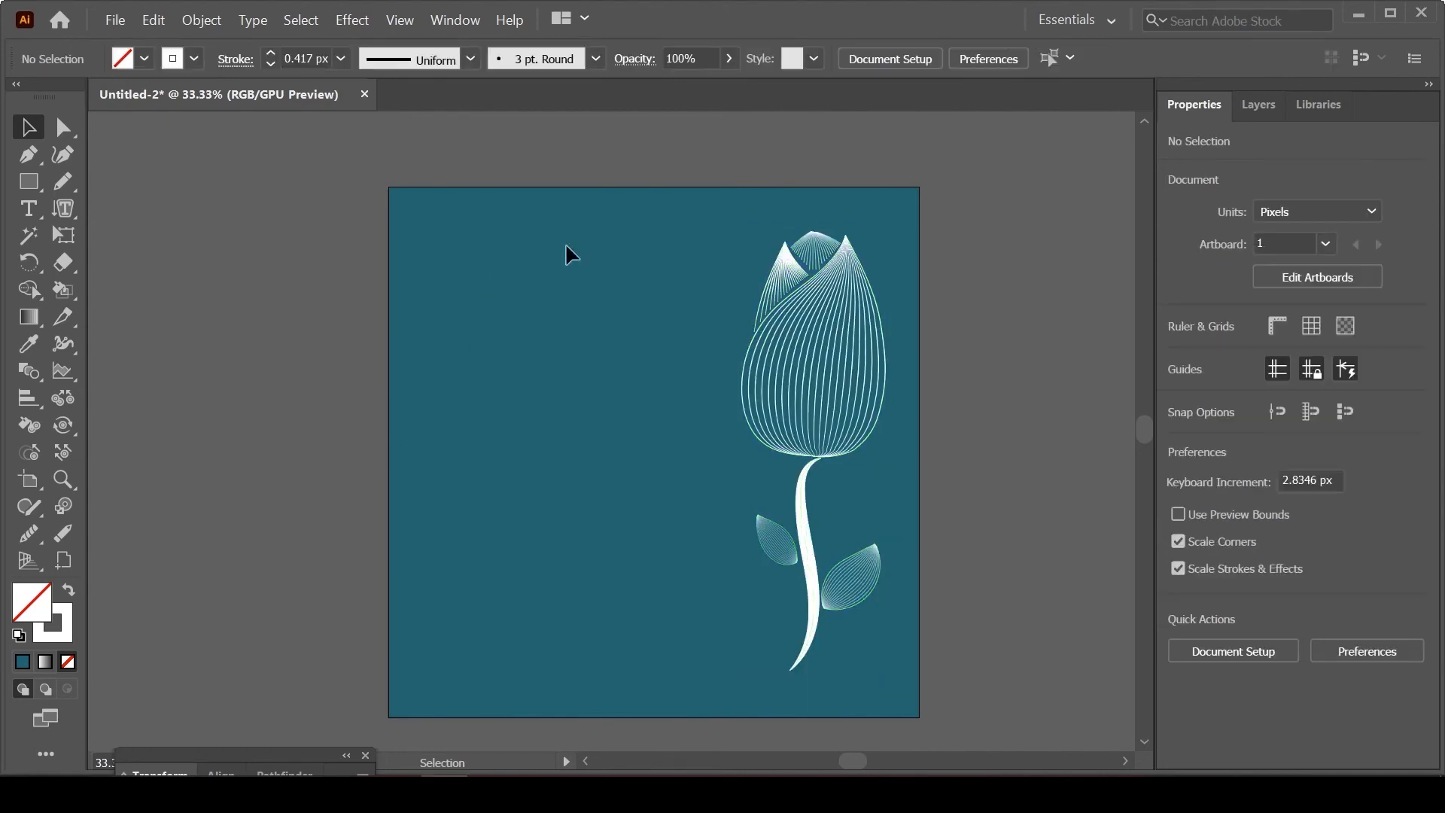
Step: Add the white two-line text "just for you ." beside the flower, with "you ." in italics, at about X 374 px, Y 579 px
click(30, 208)
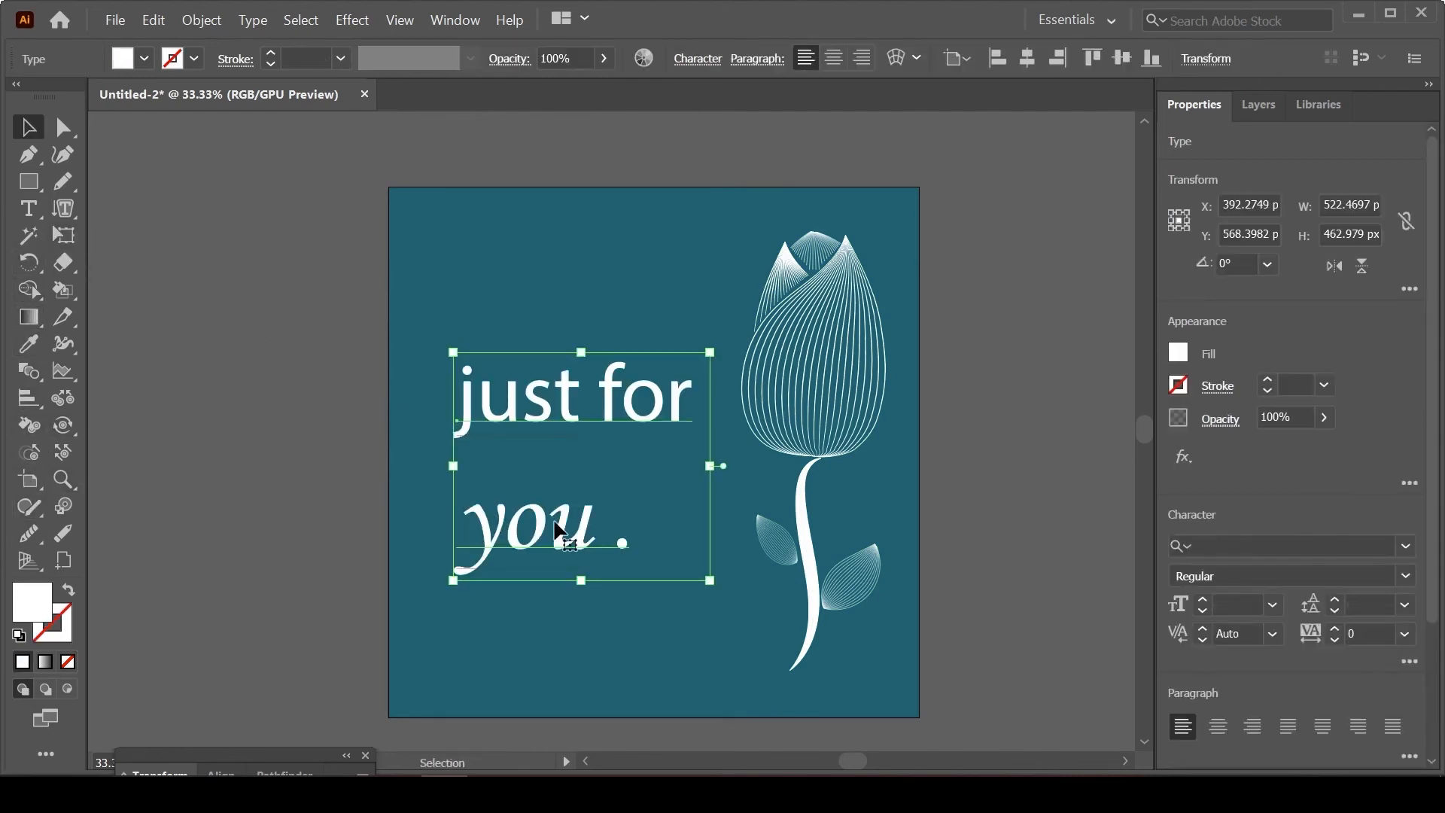
drag(554, 522, 546, 528)
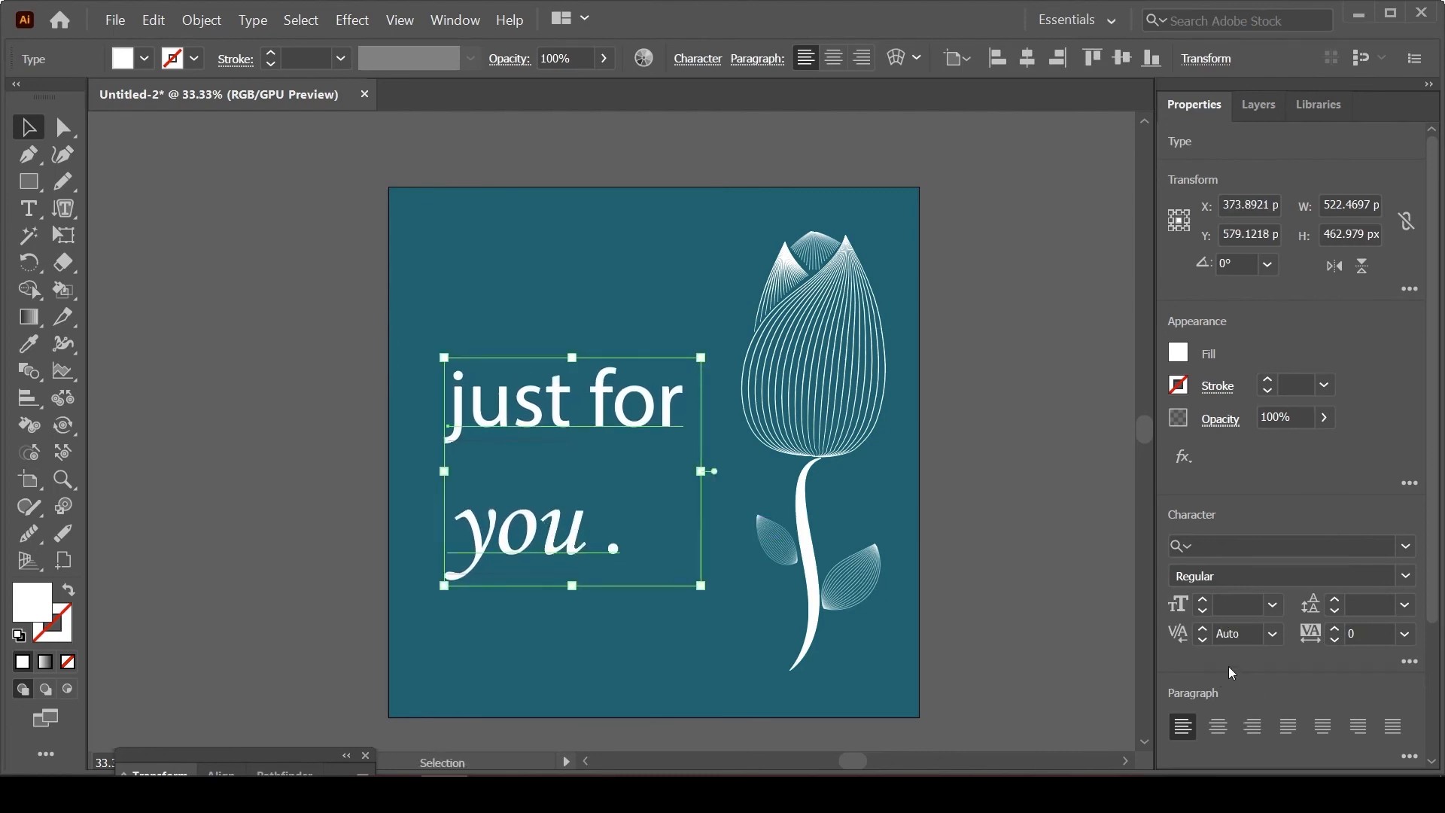
Step: Tighten the text's leading so that "you ." sits closely beneath "just for" without overlapping it
click(1371, 607)
click(1334, 611)
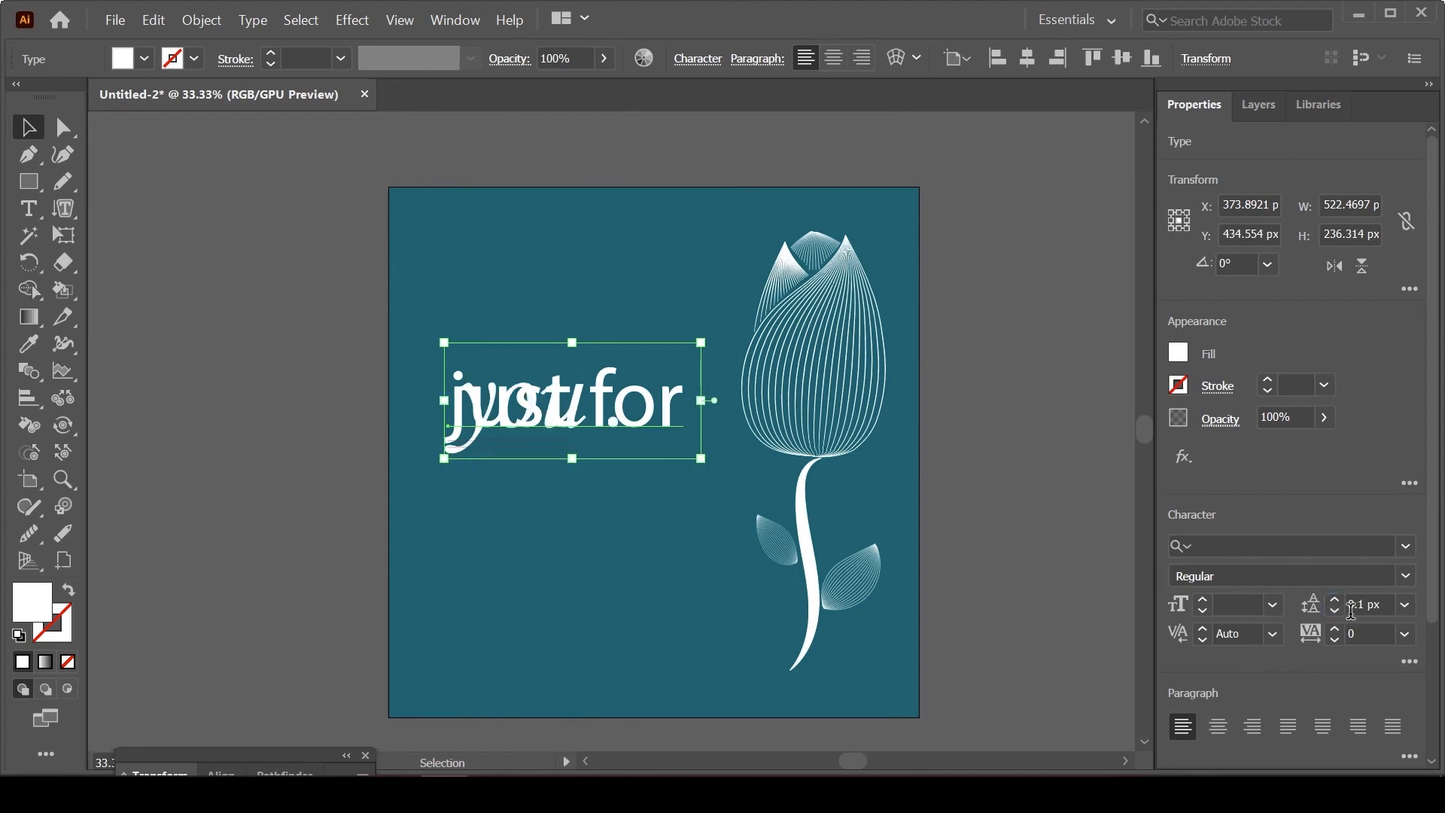
click(1335, 604)
click(1335, 604)
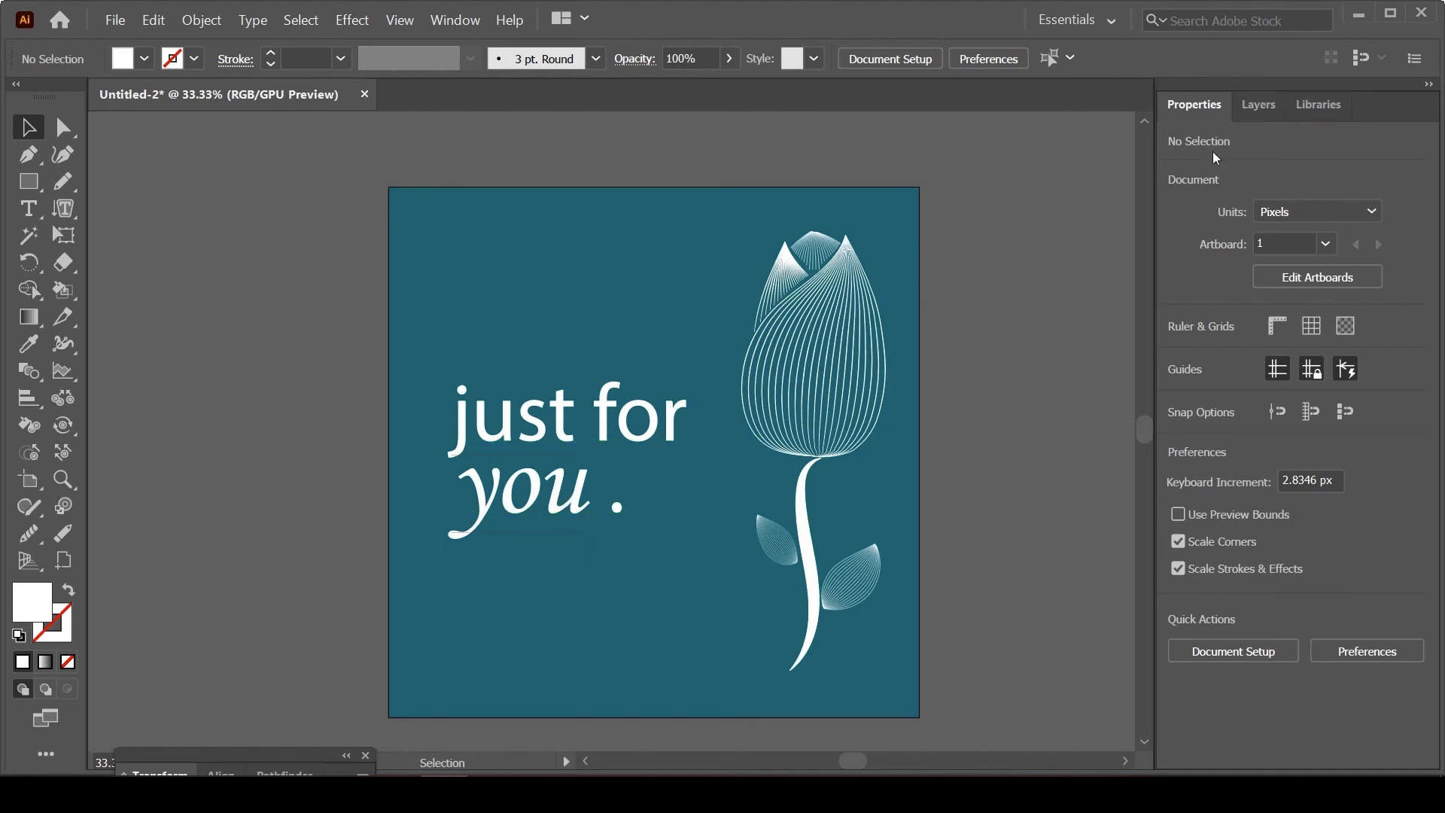
Step: Set the flower group's opacity to 53% and deselect it
drag(838, 629, 1008, 531)
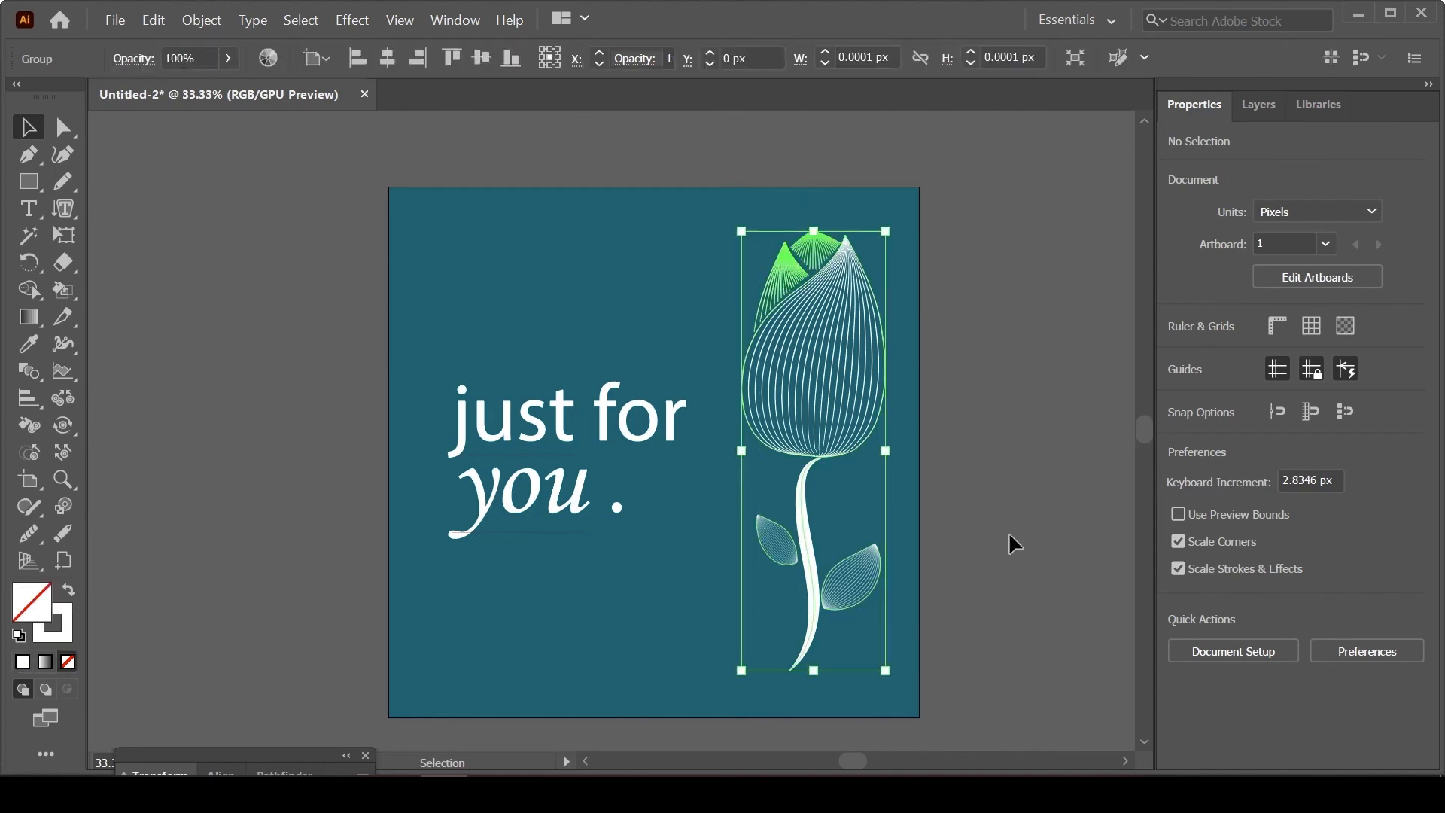
click(1323, 418)
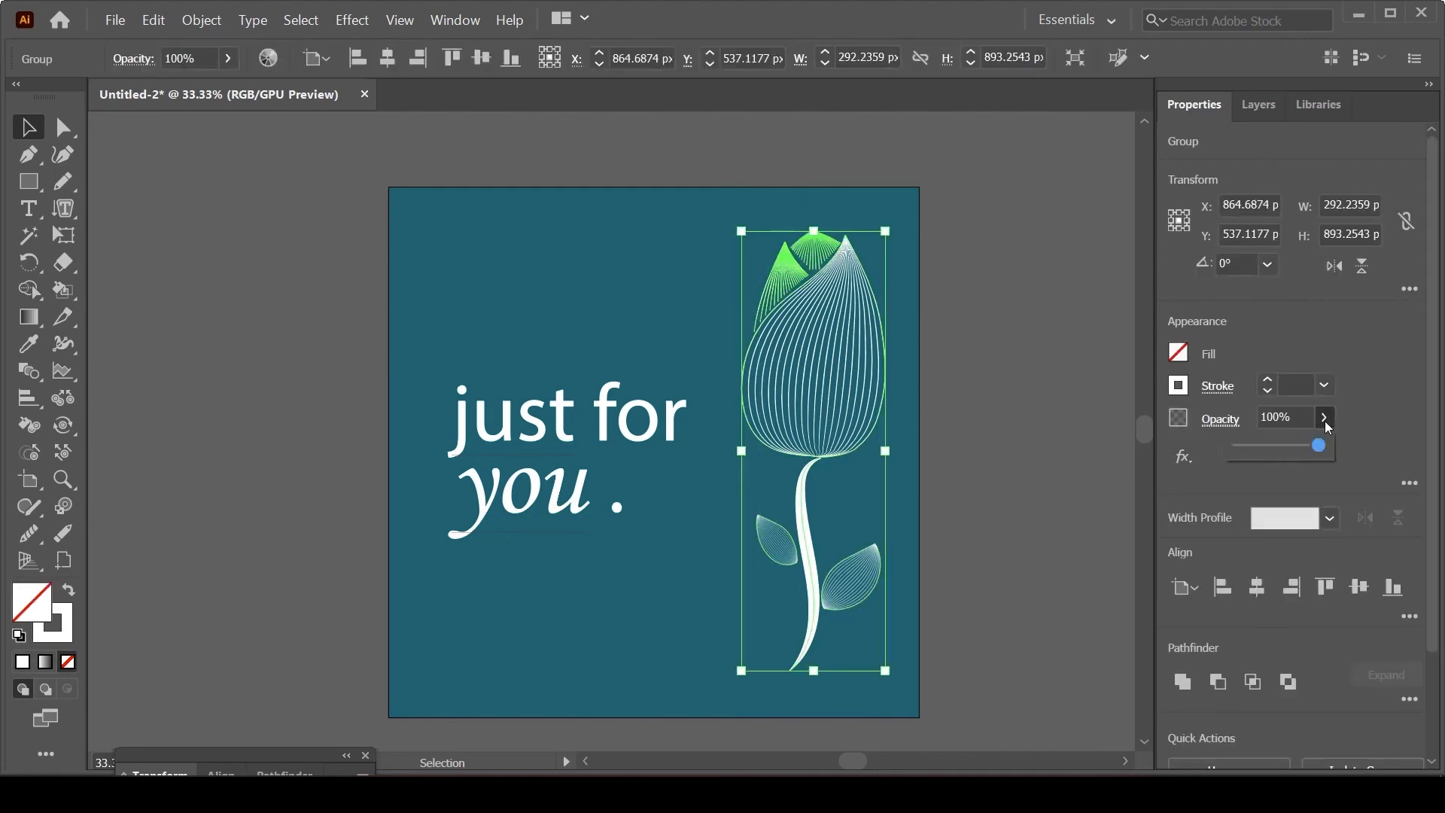
drag(1318, 448, 1285, 449)
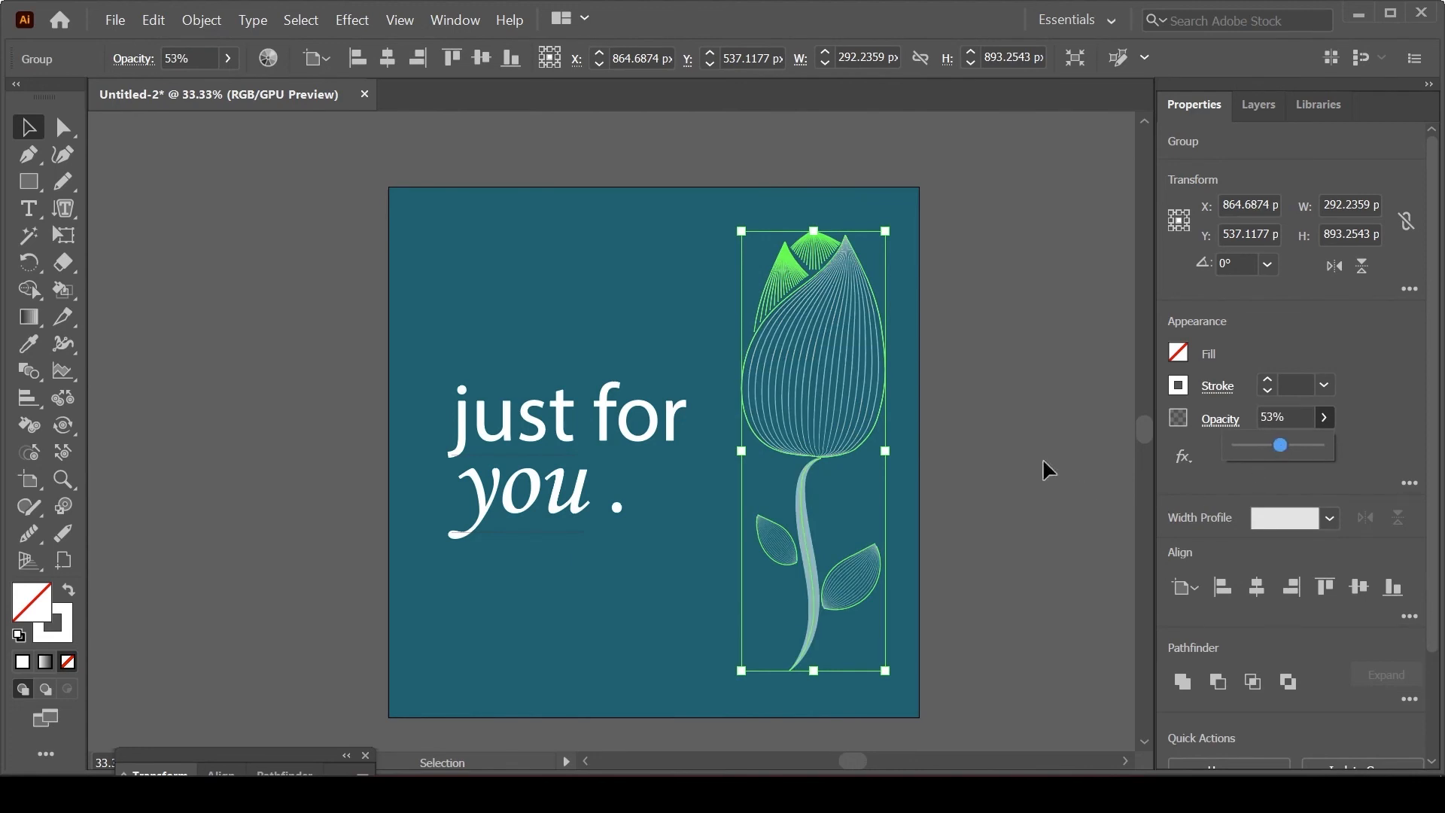
click(986, 420)
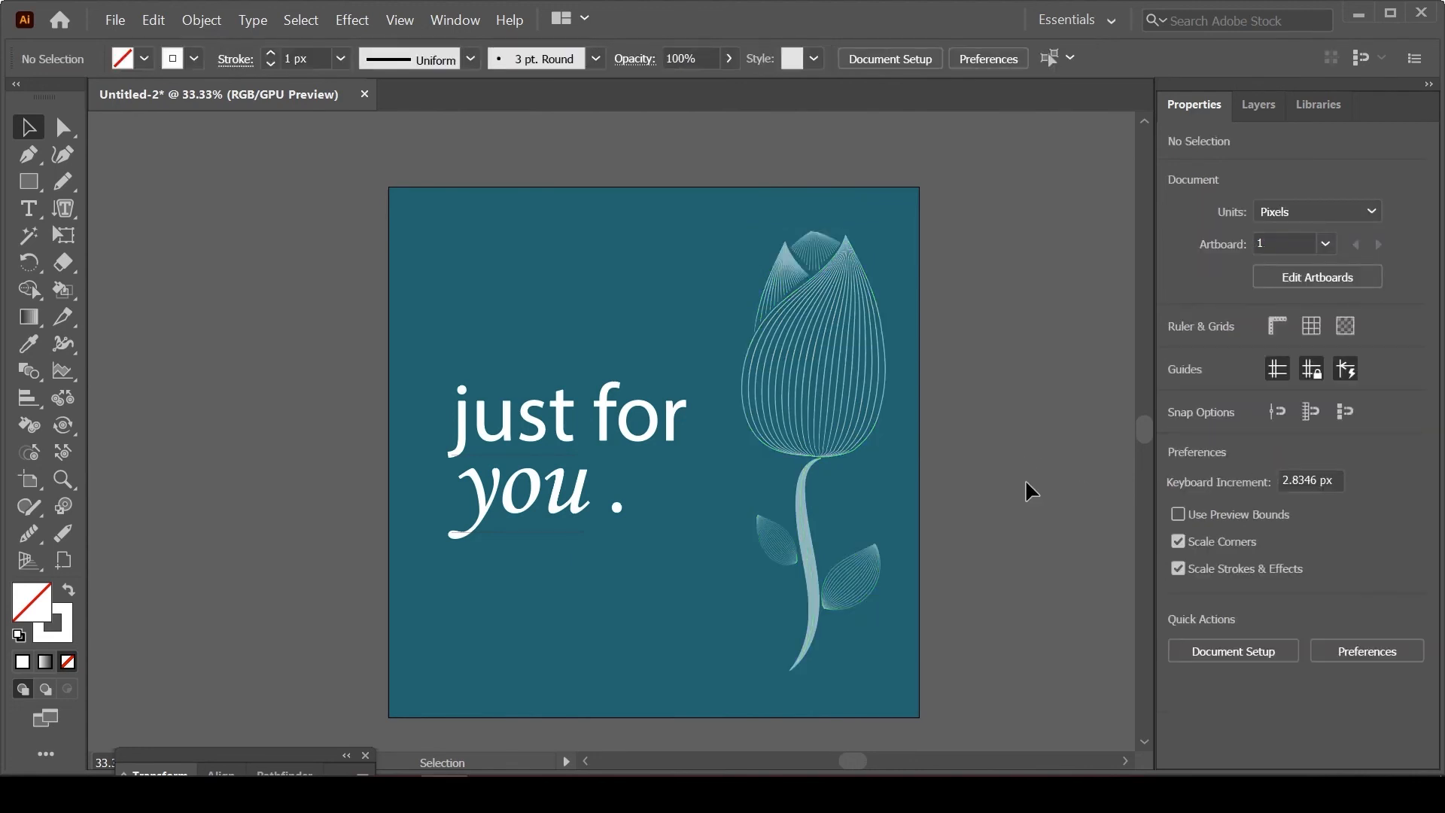